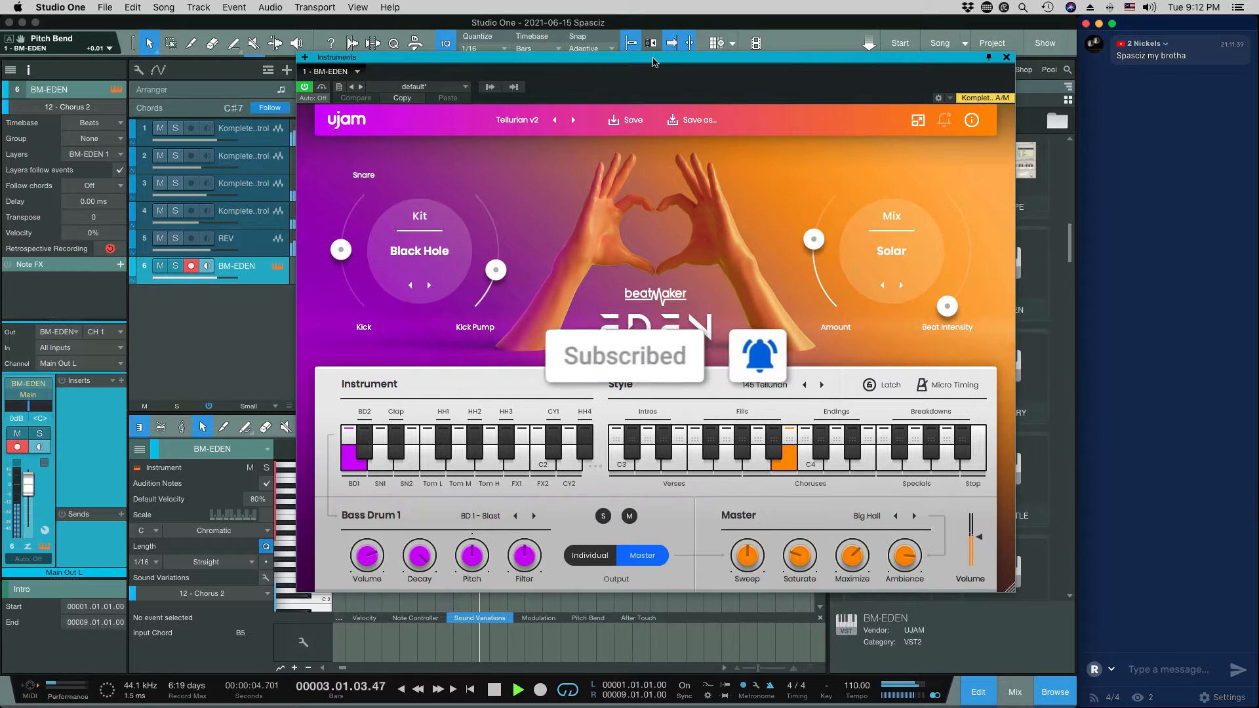
Lower the volumes of tracks 1 to 5 together, bringing the REV track to -11.9 dB
key("space")
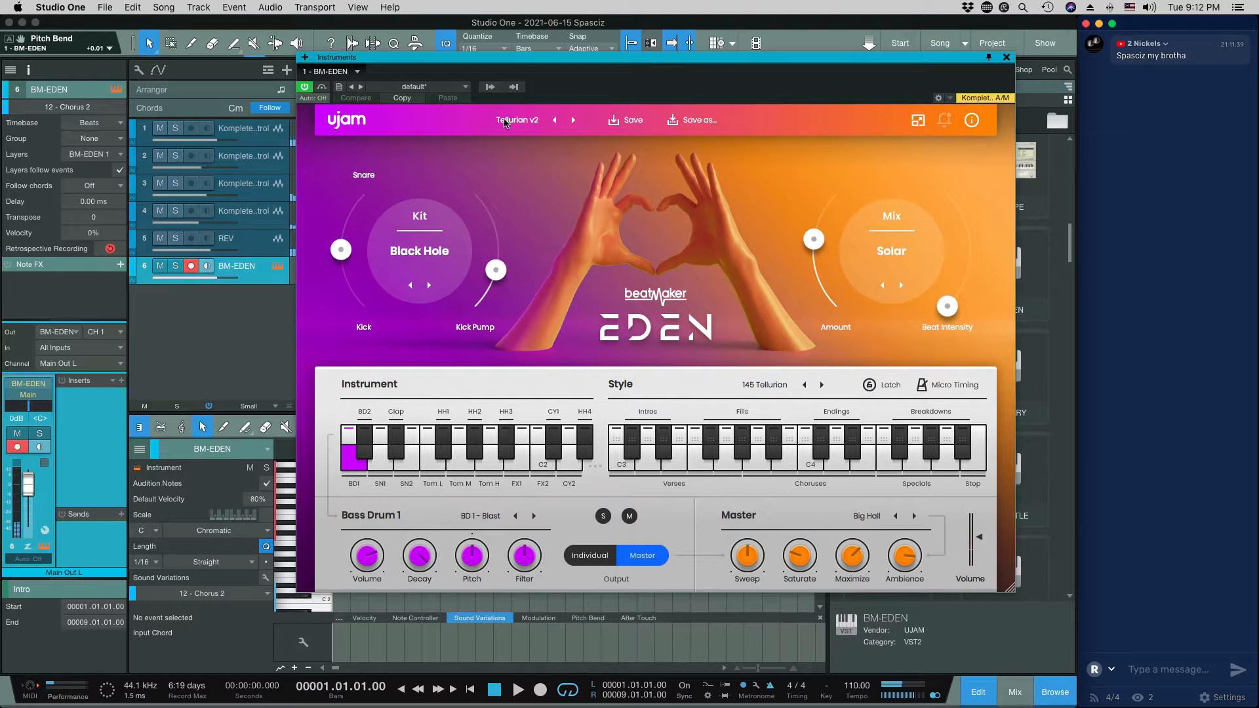
left_click(268, 141)
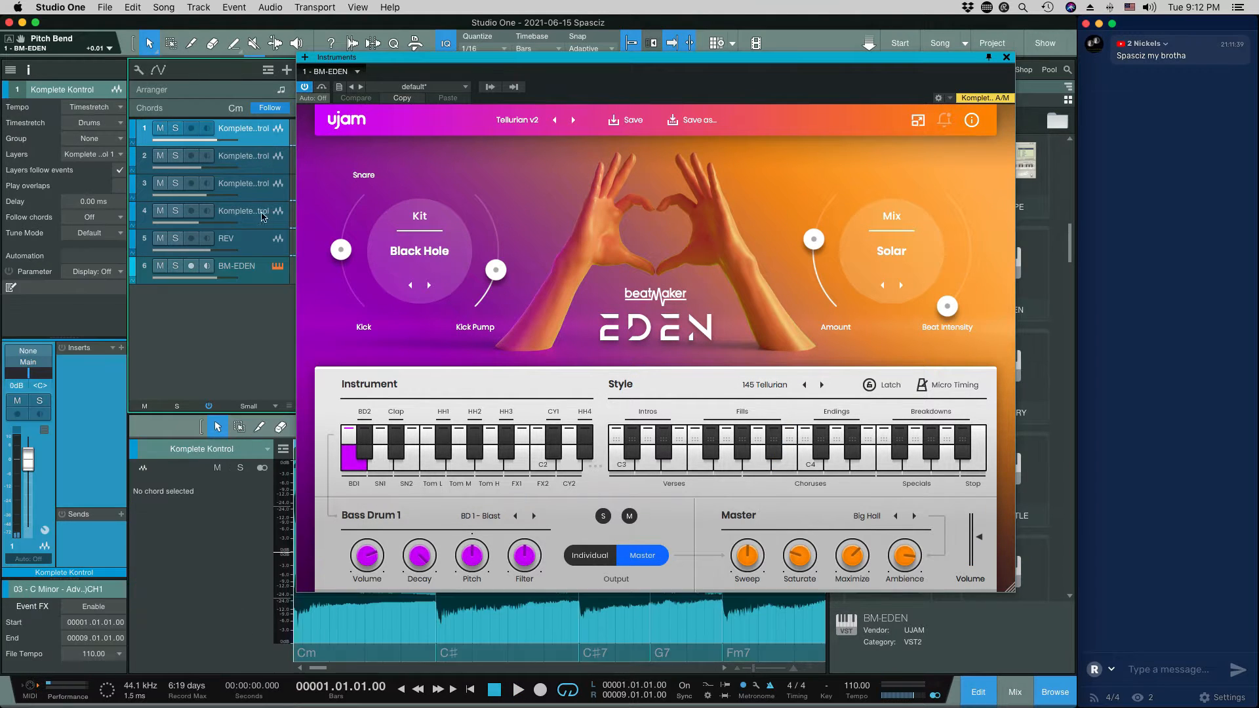
left_click(259, 246)
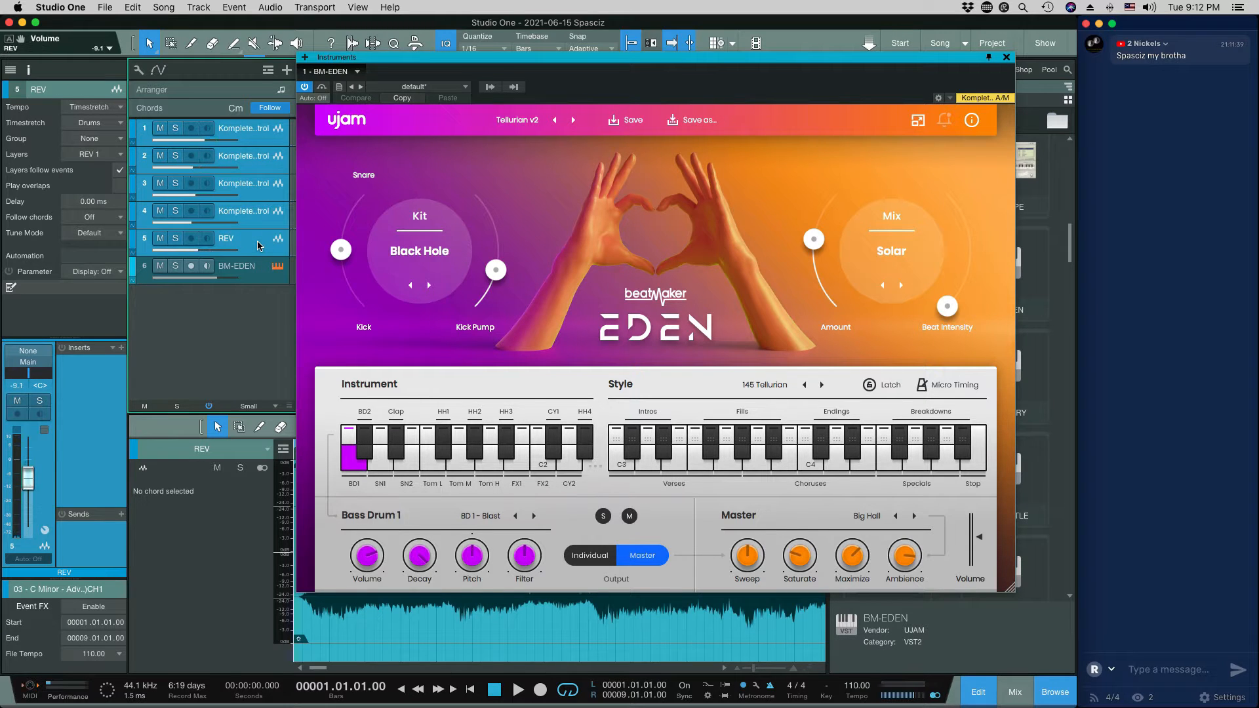
key("space")
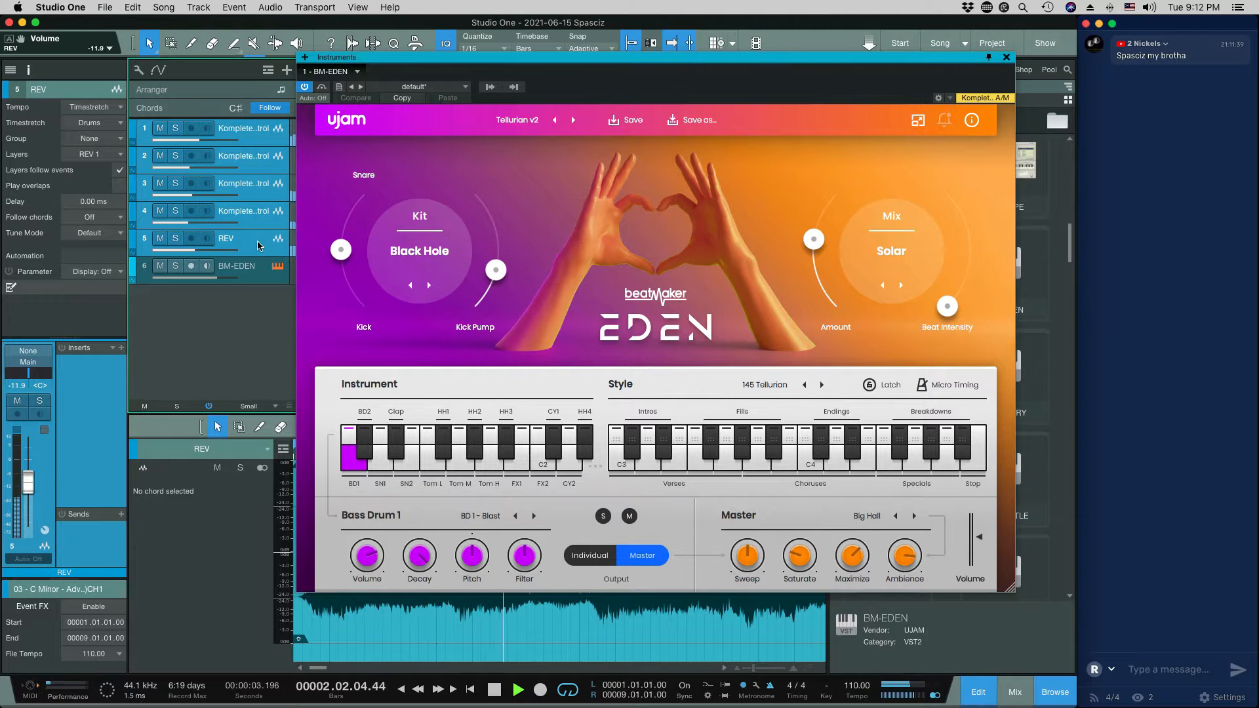
Select the BM-EDEN track and audition its Verse patterns against the song
left_click(264, 280)
key("space")
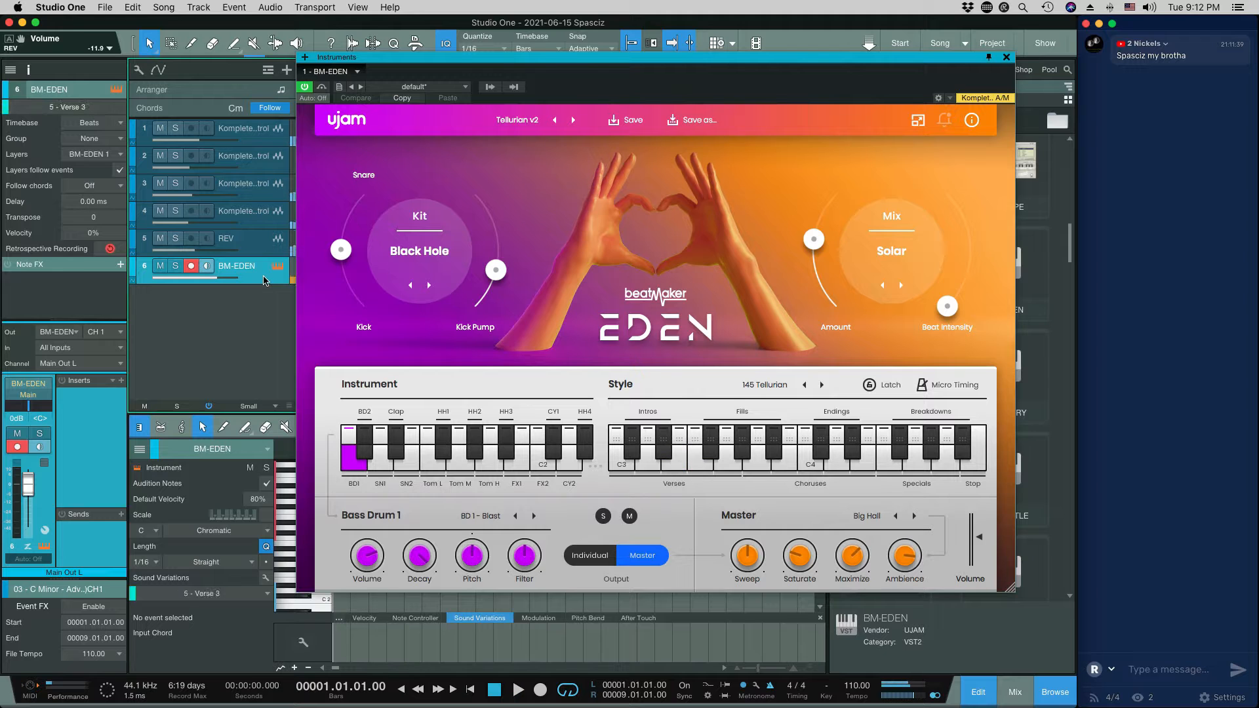
key("space")
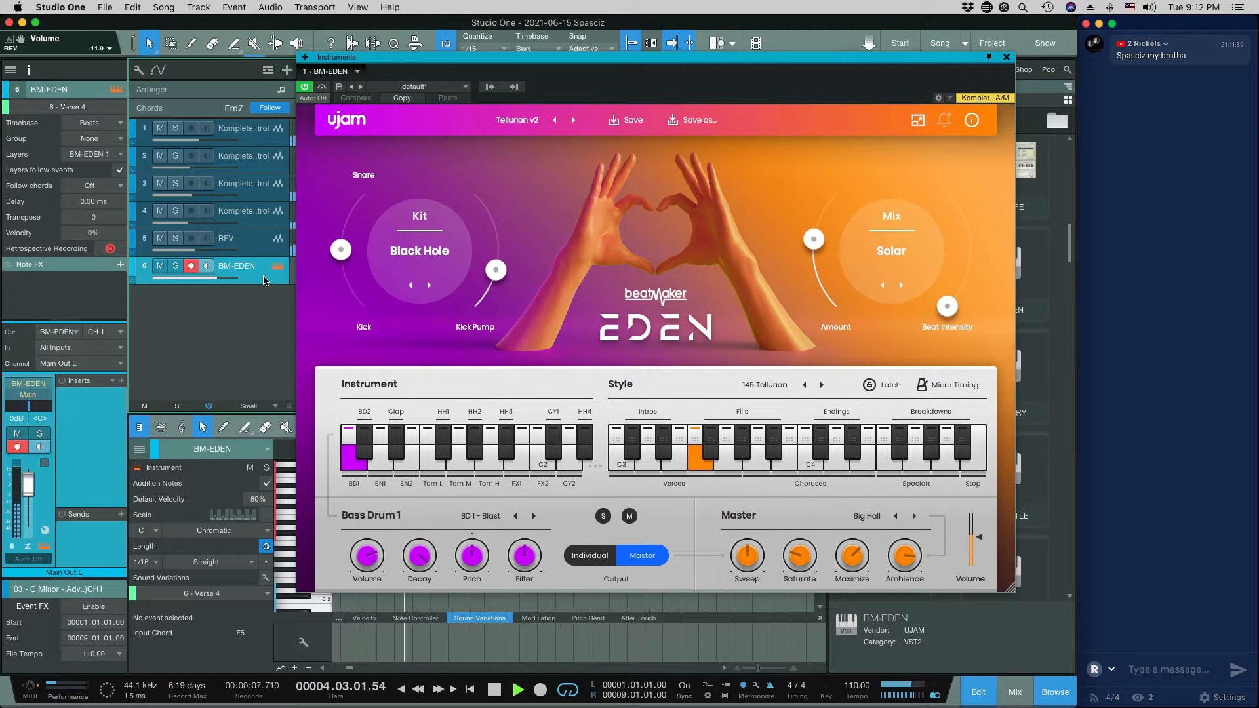
key("space")
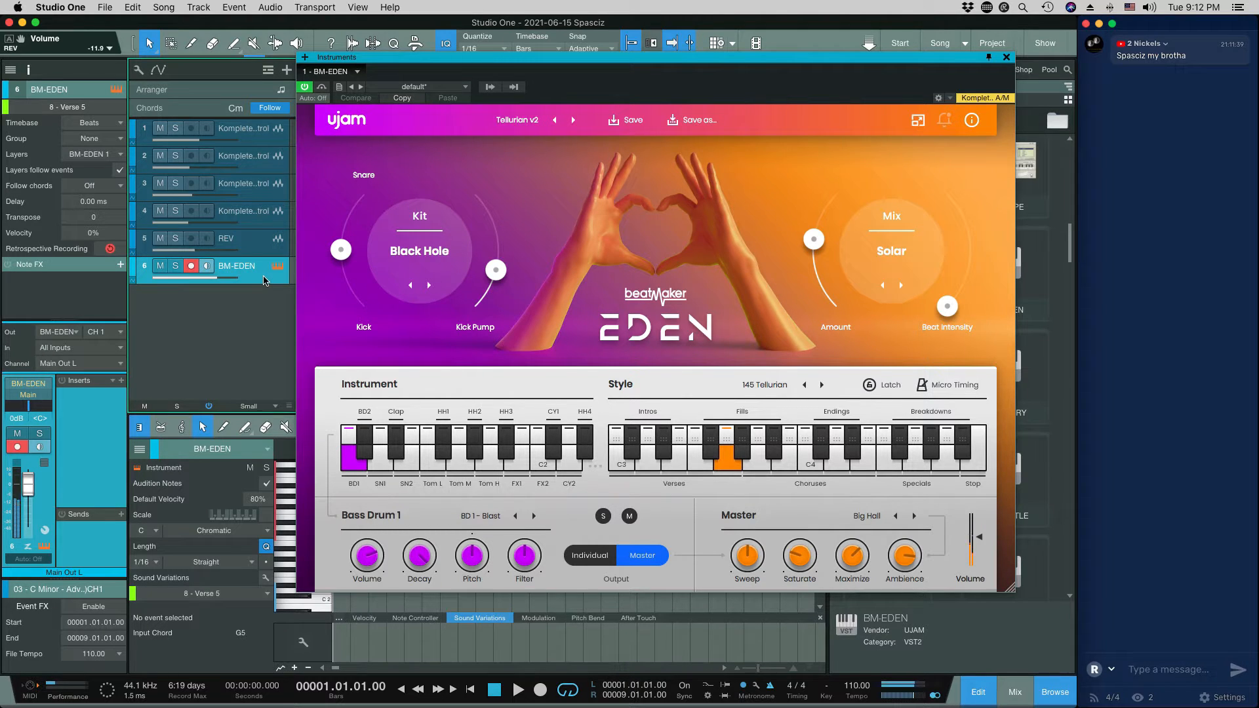
key("space")
key("space")
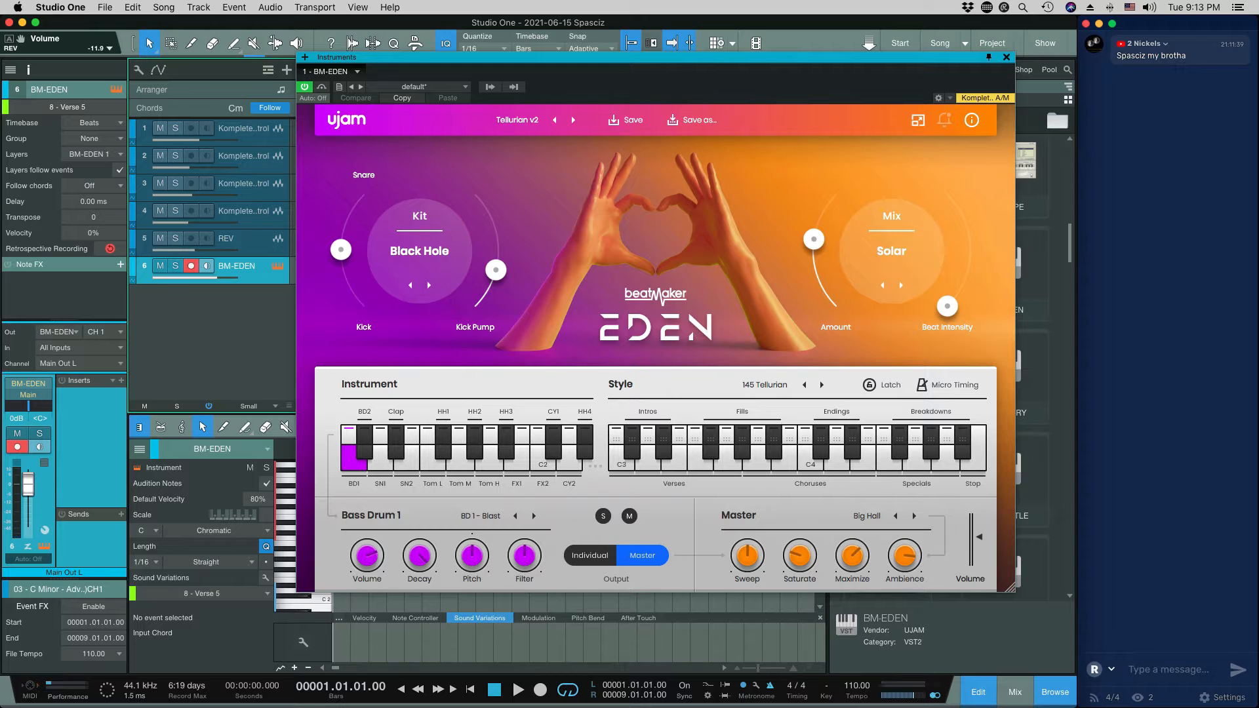
Switch back to Studio One and move the BM-EDEN window aside to uncover the start of the track timeline
key("super+Tab")
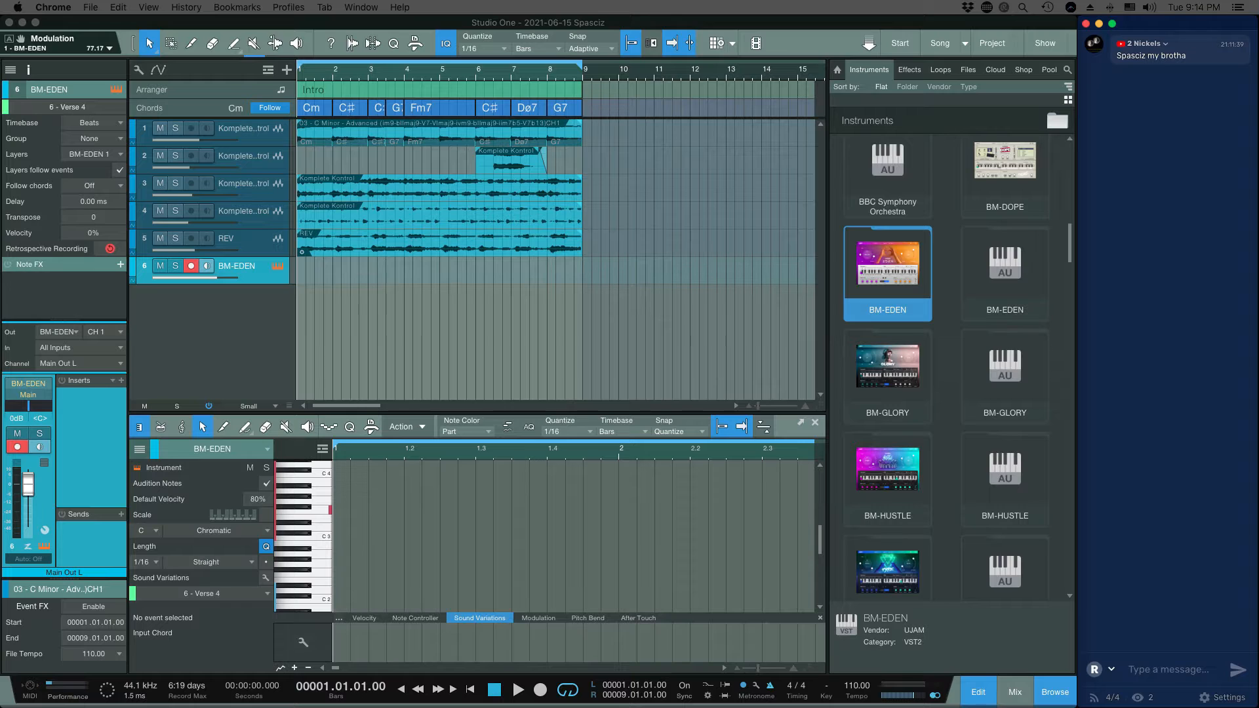
left_click(543, 381)
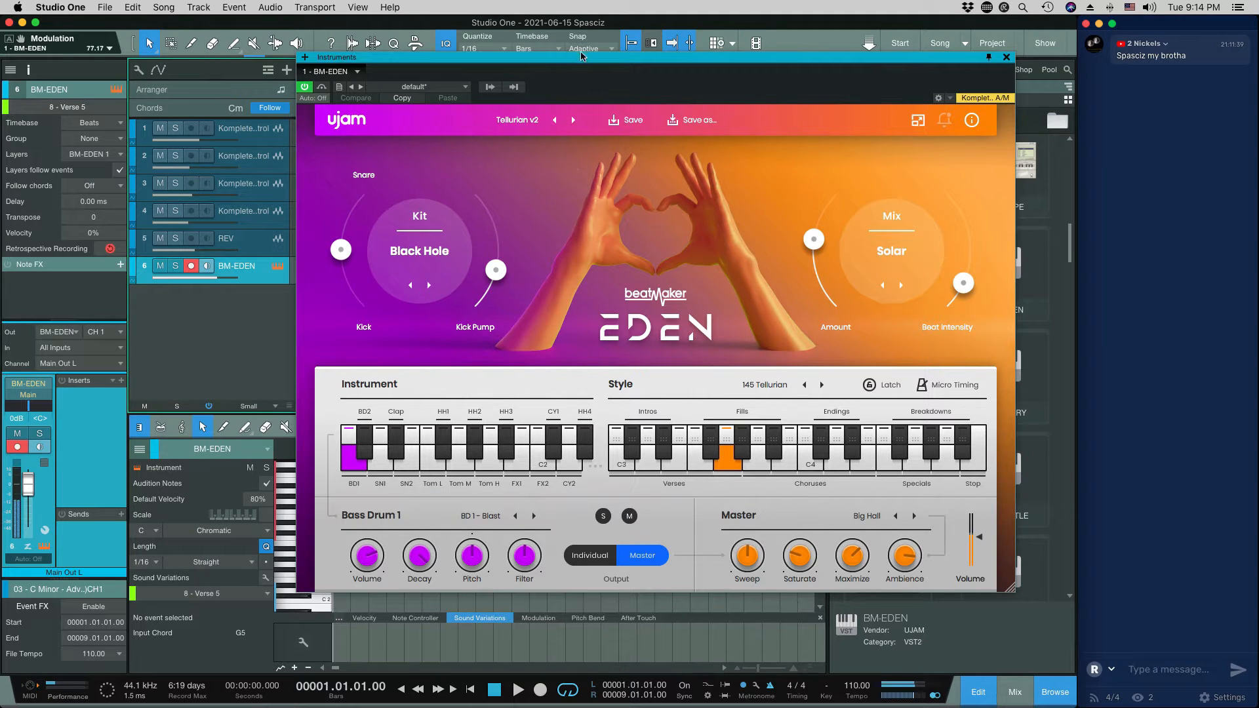
left_click_drag(580, 60, 720, 56)
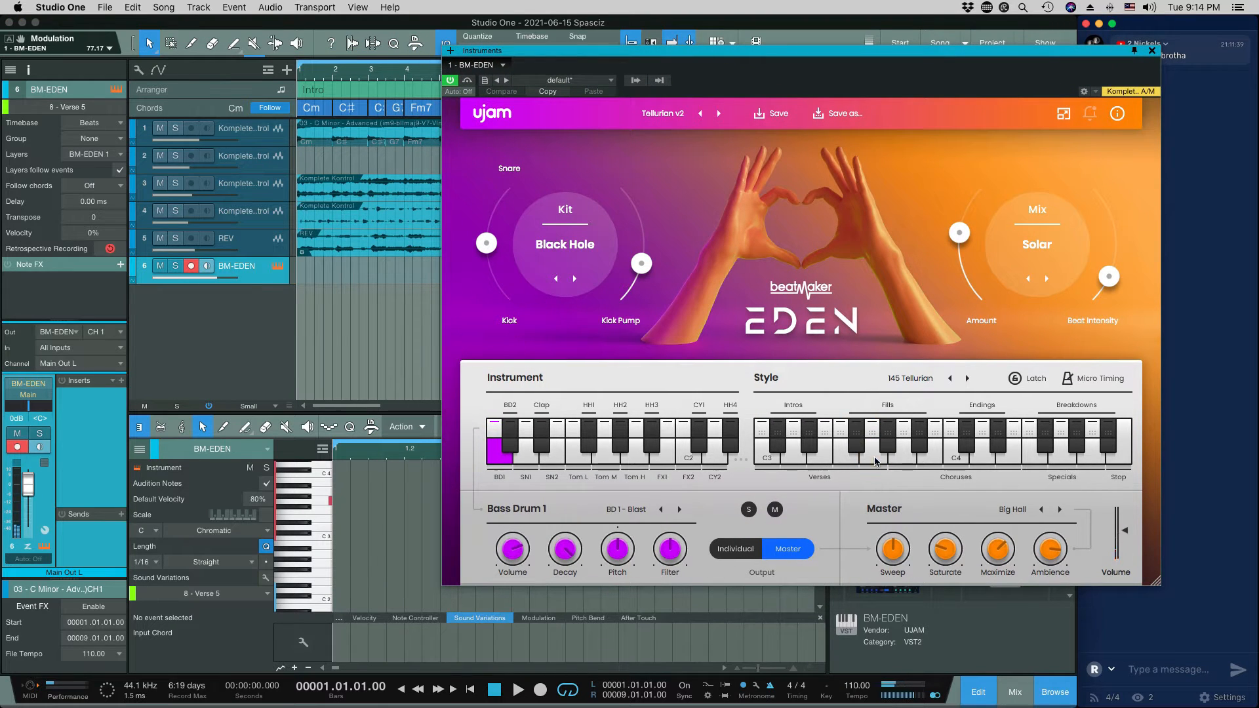
Audition patterns of the 145 Tellurian style and place two as MIDI on the BM-EDEN track, at bars 1 and 3
left_click(873, 462)
left_click(890, 466)
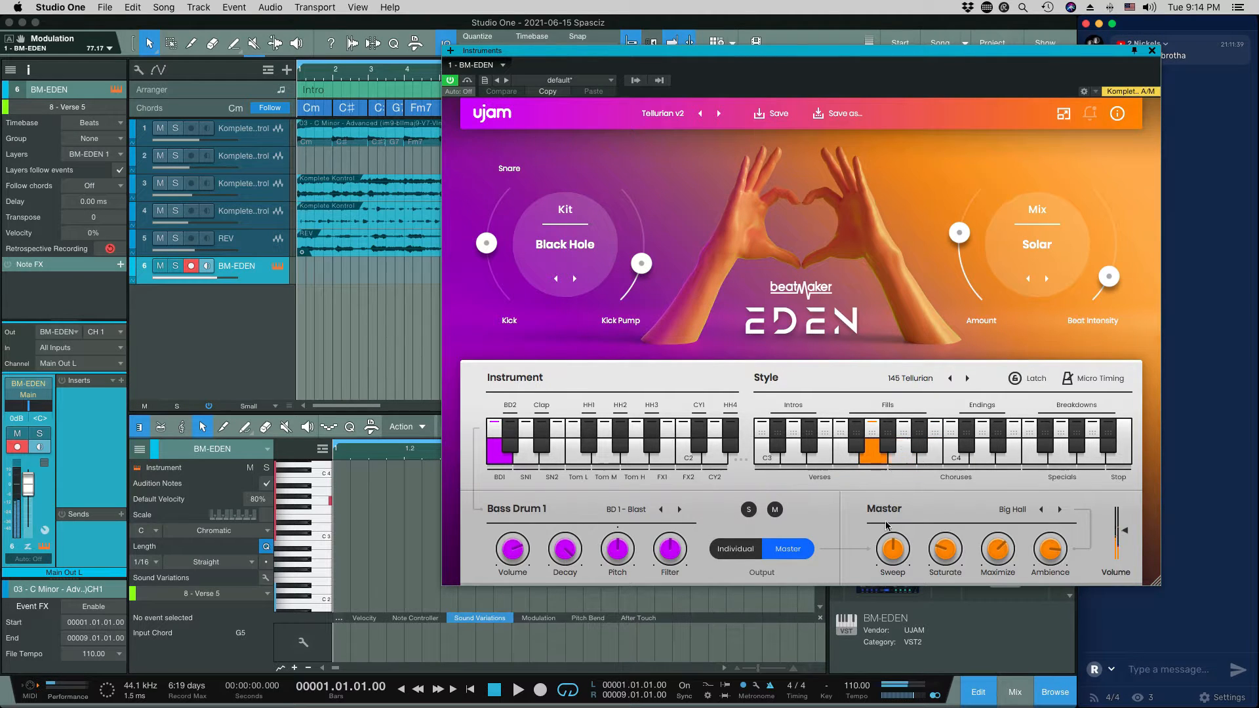
left_click(933, 443)
left_click_drag(936, 444, 327, 279)
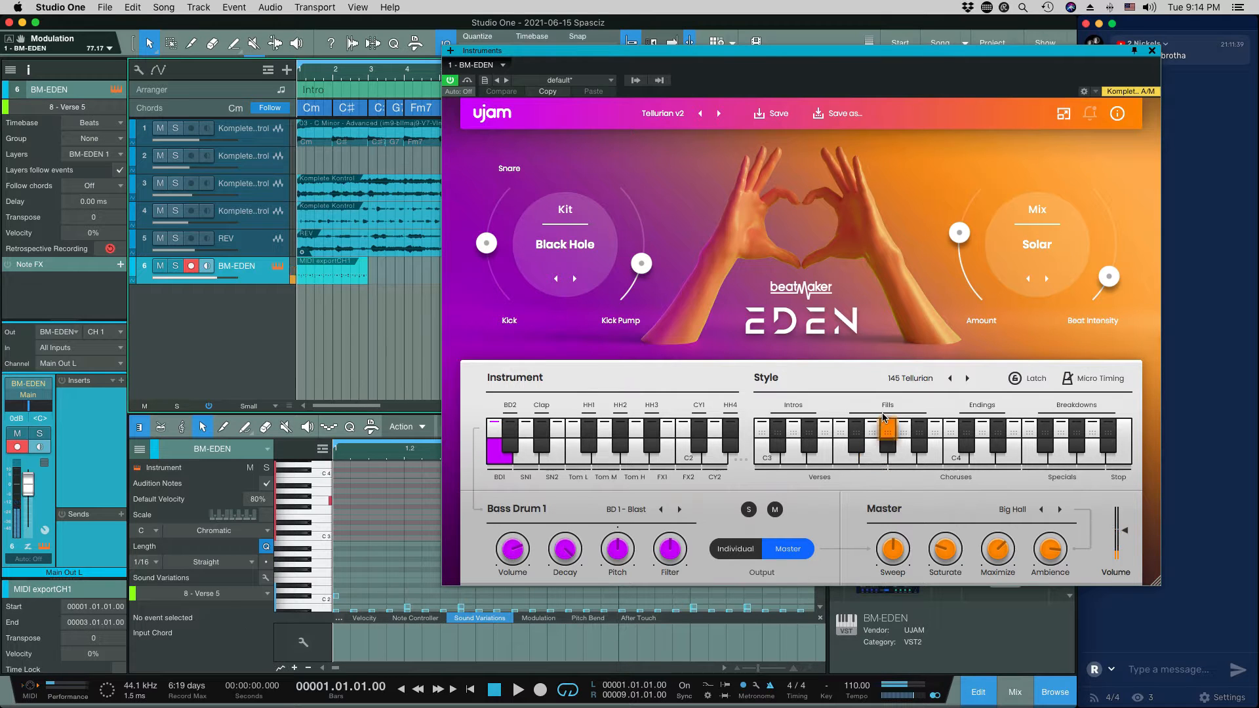
left_click_drag(871, 429, 402, 278)
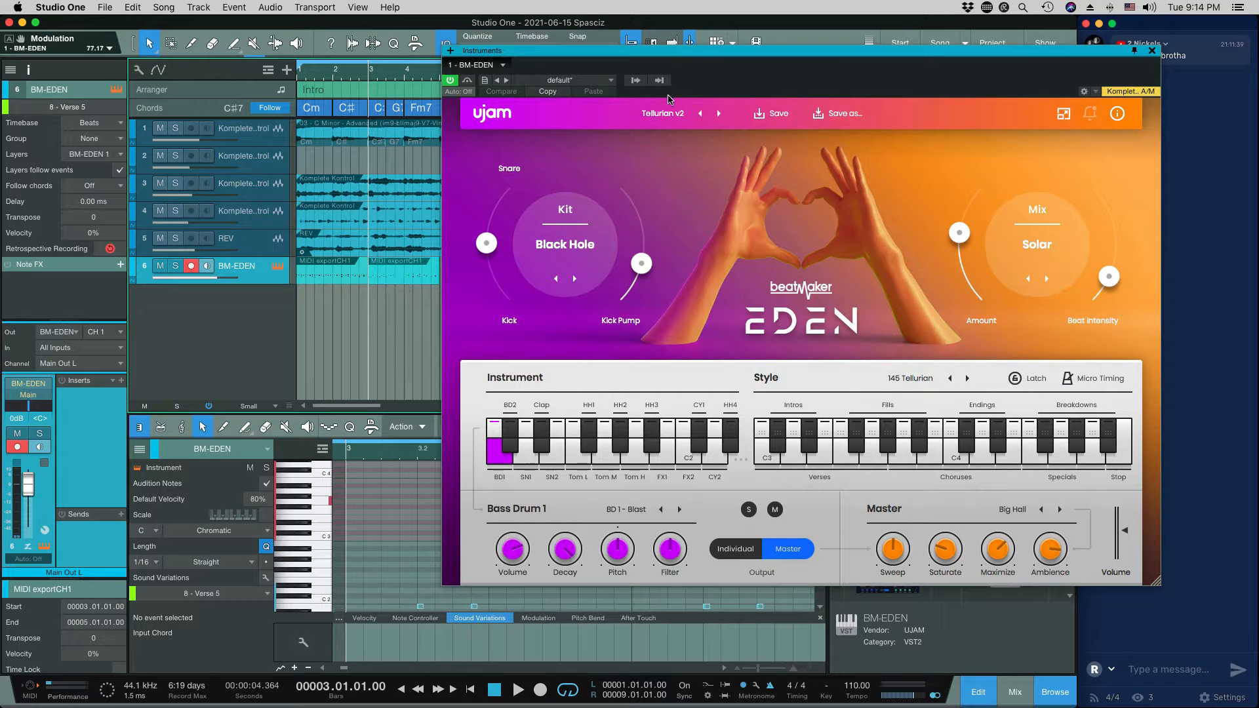
Uncover more of the timeline and play the song from the beginning to check the placed drum patterns
left_click_drag(678, 52, 787, 58)
key("comma")
key("space")
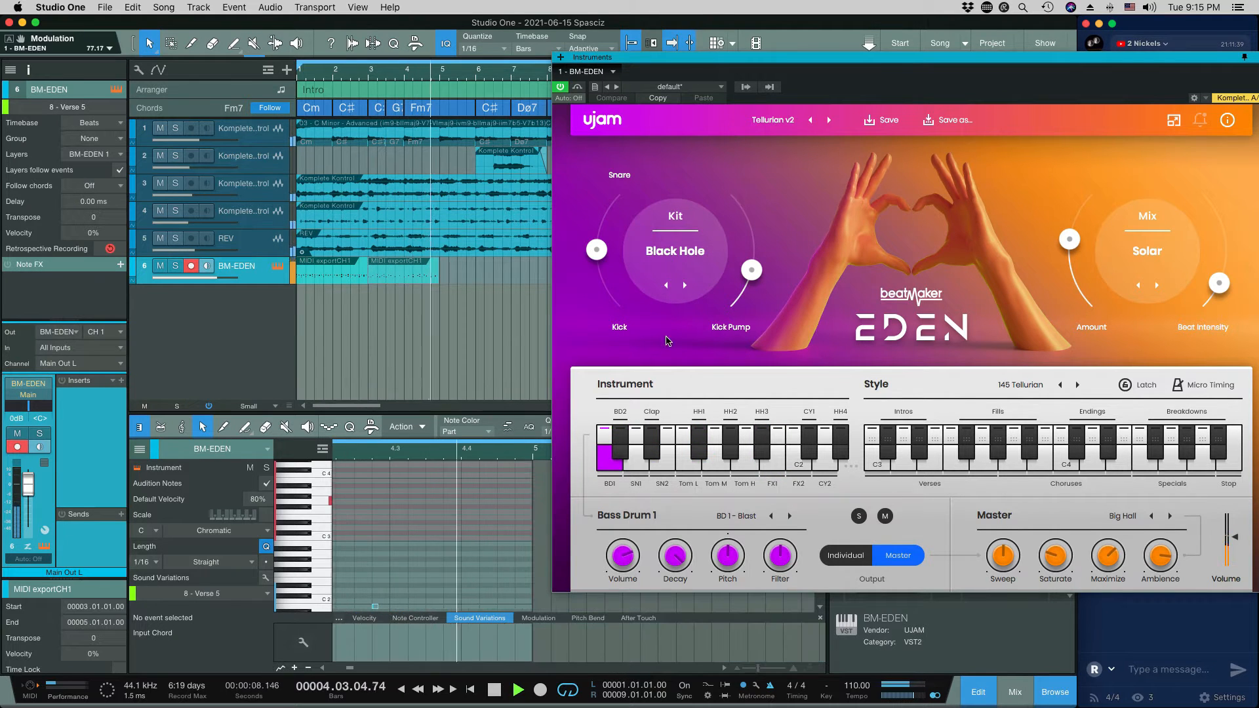
key("space")
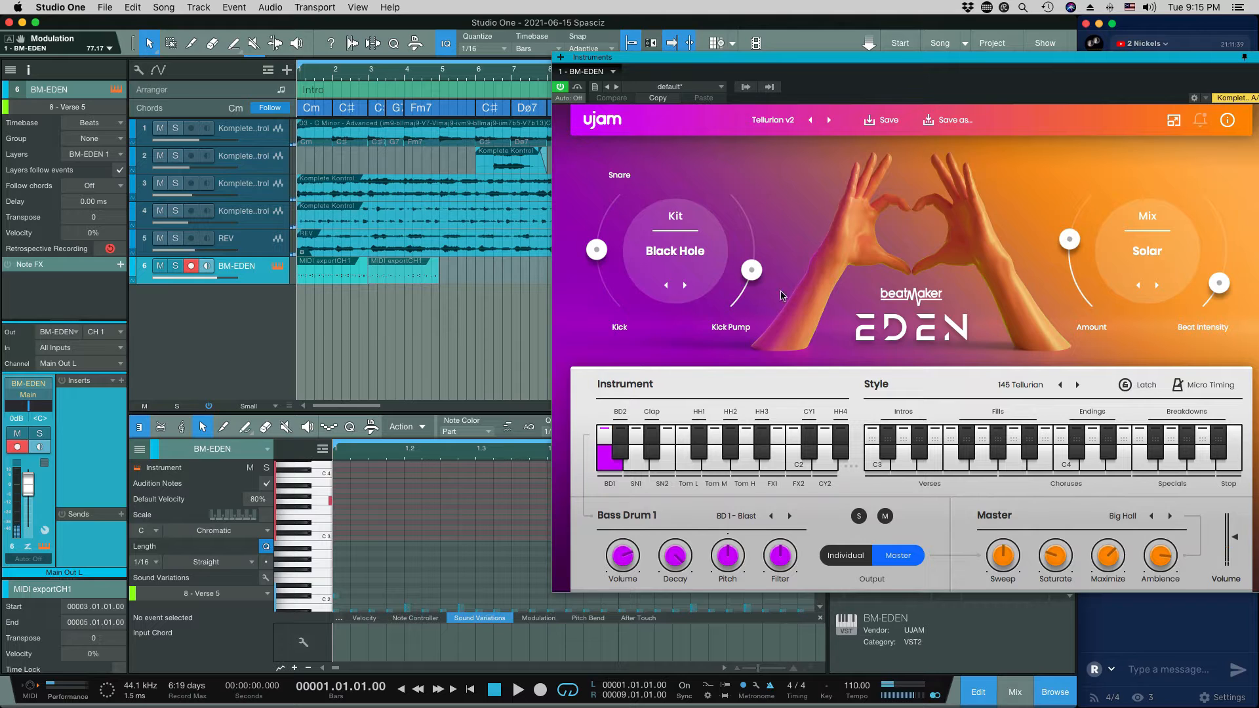
Close the BM-EDEN window and merge the two MIDI parts on its track into one event
left_click_drag(1188, 59, 1096, 53)
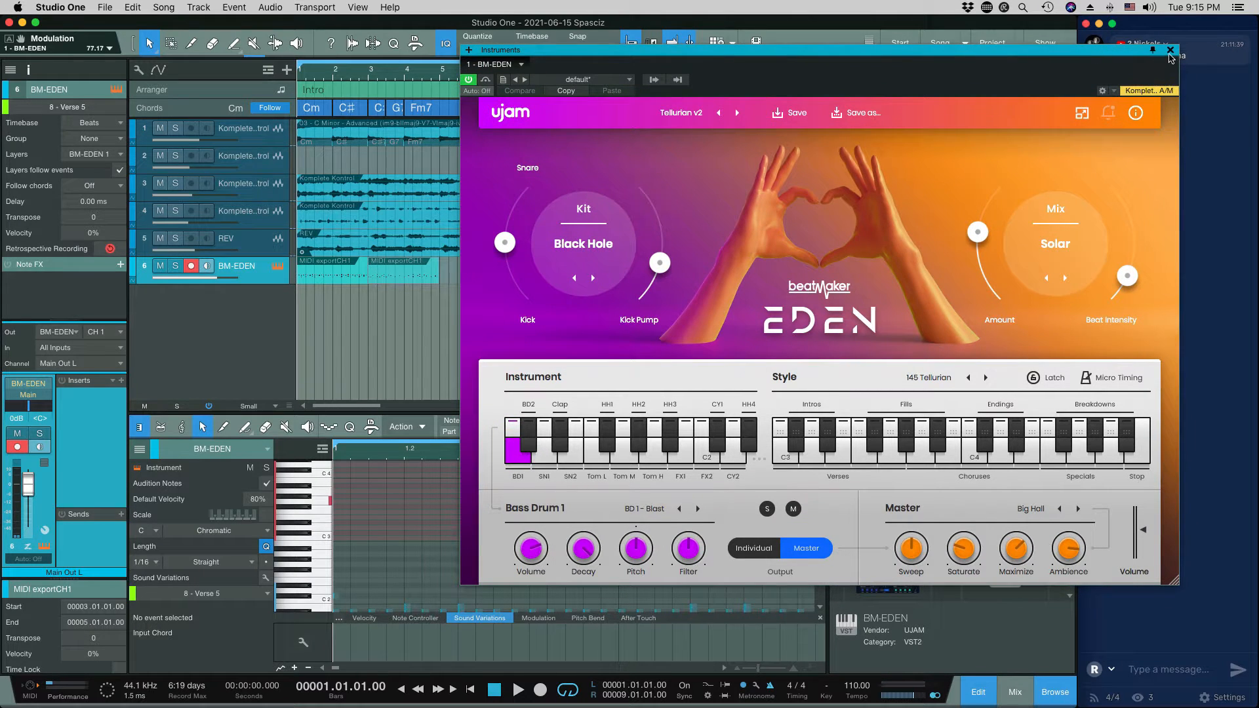
left_click(1171, 50)
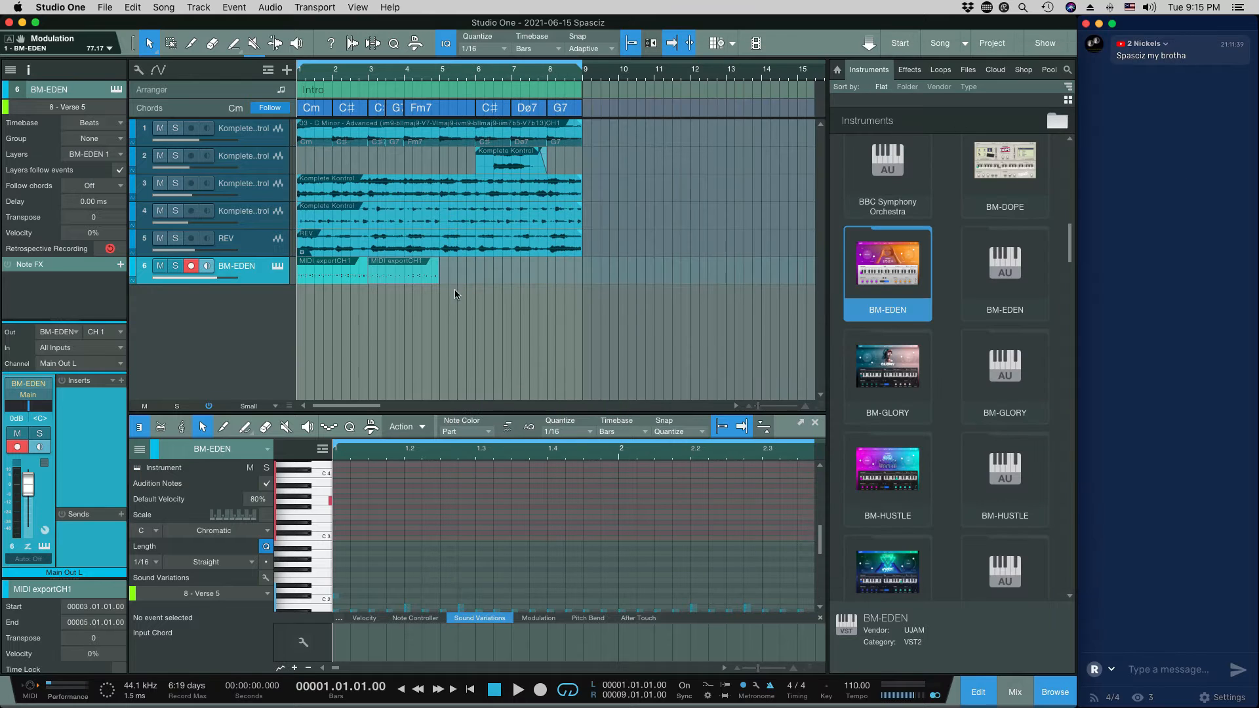
left_click(313, 274)
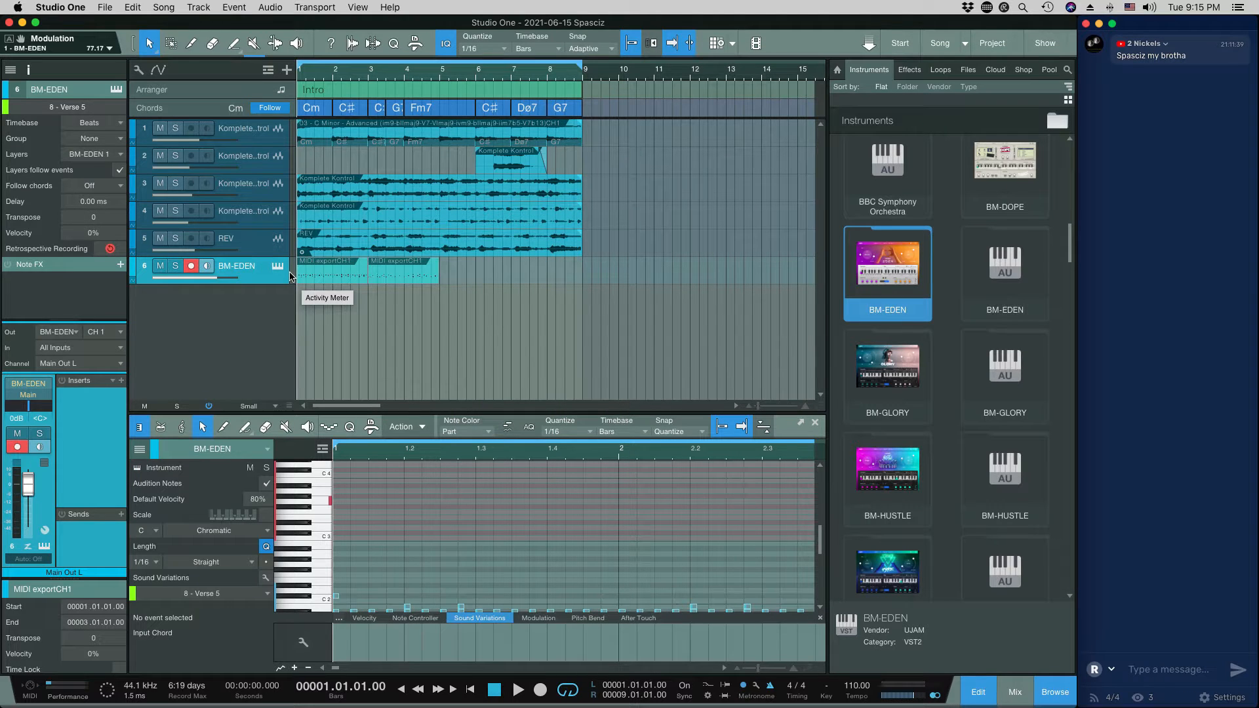
key("g")
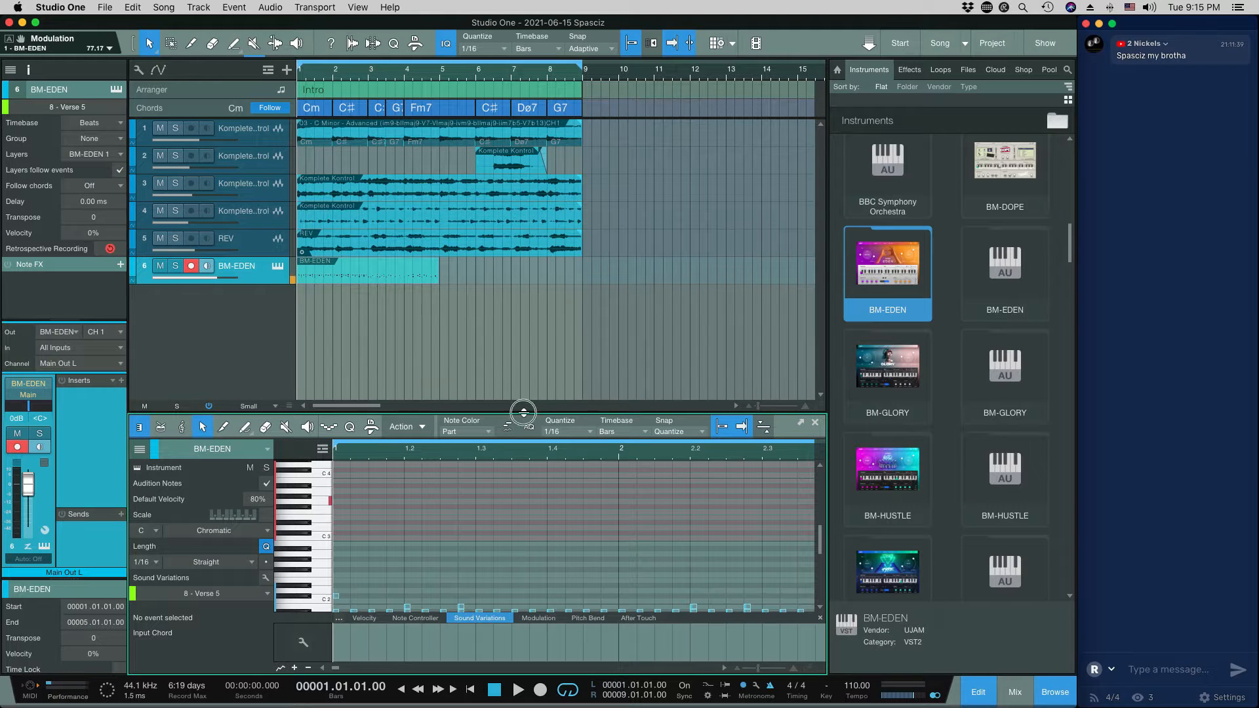
Enlarge the note editor and show all four bars of the merged drum part
left_click_drag(524, 412, 521, 278)
scroll(510, 376, "down", 4)
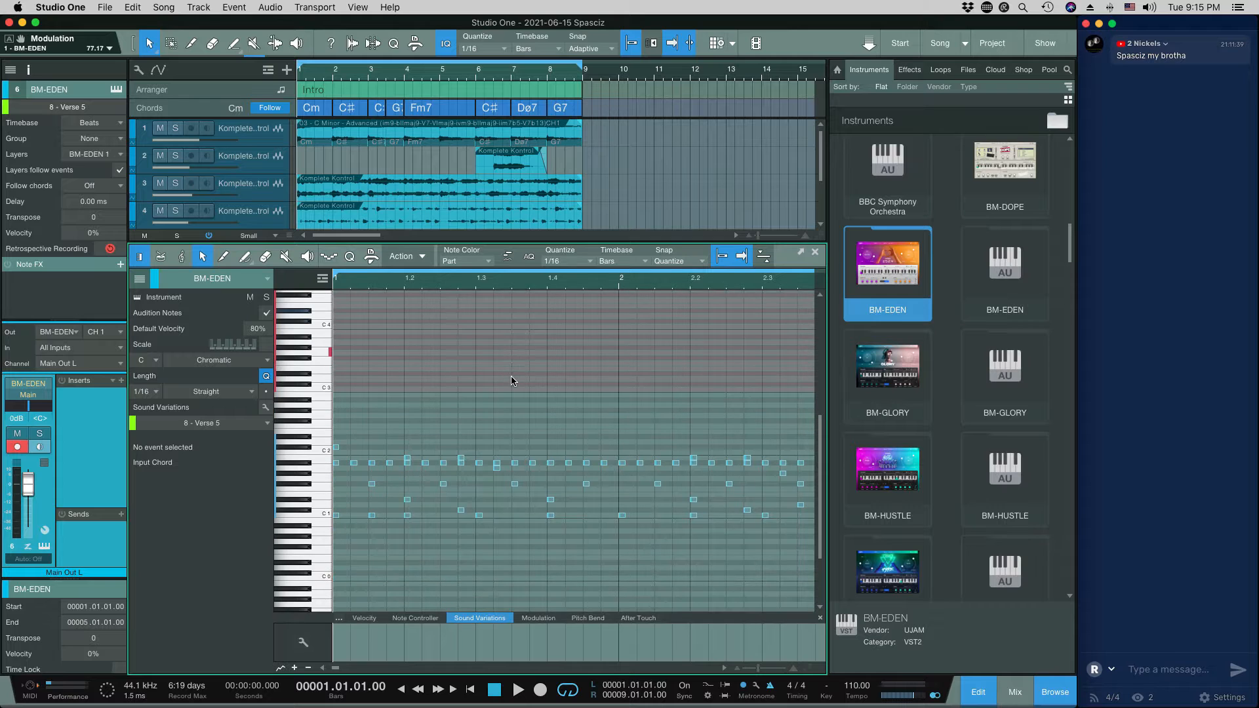
scroll(510, 376, "down", 1)
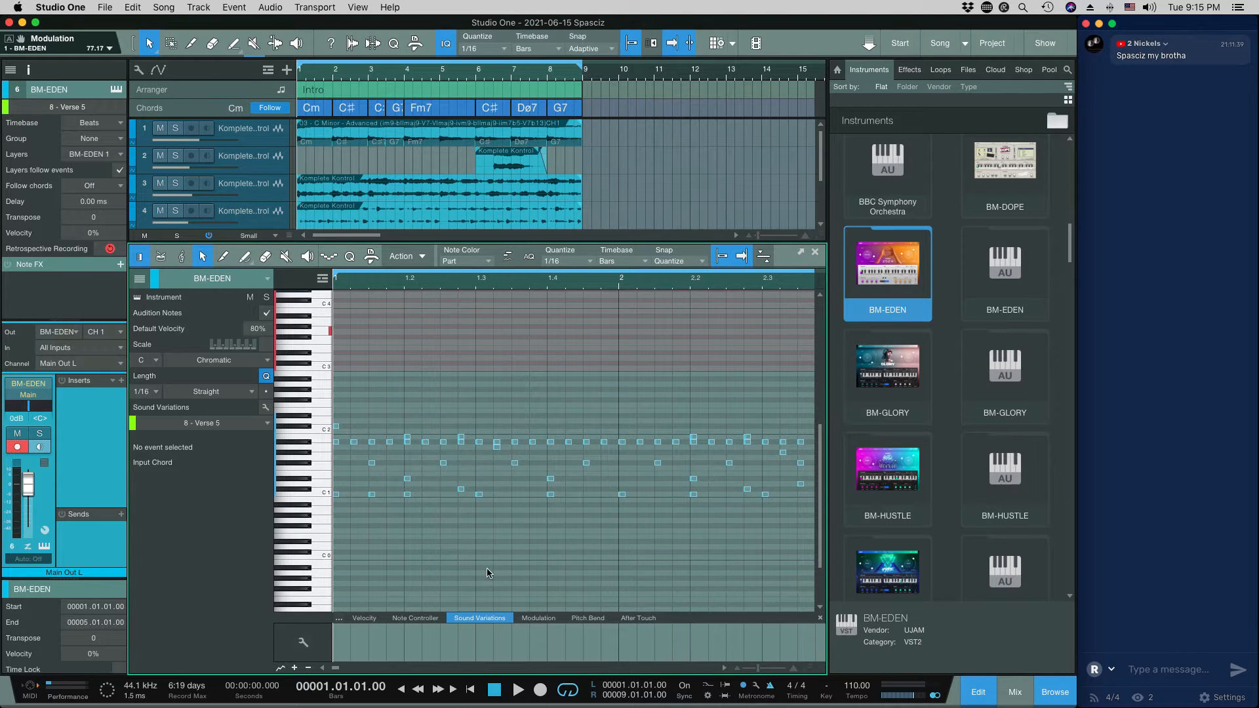
key("w")
key("w")
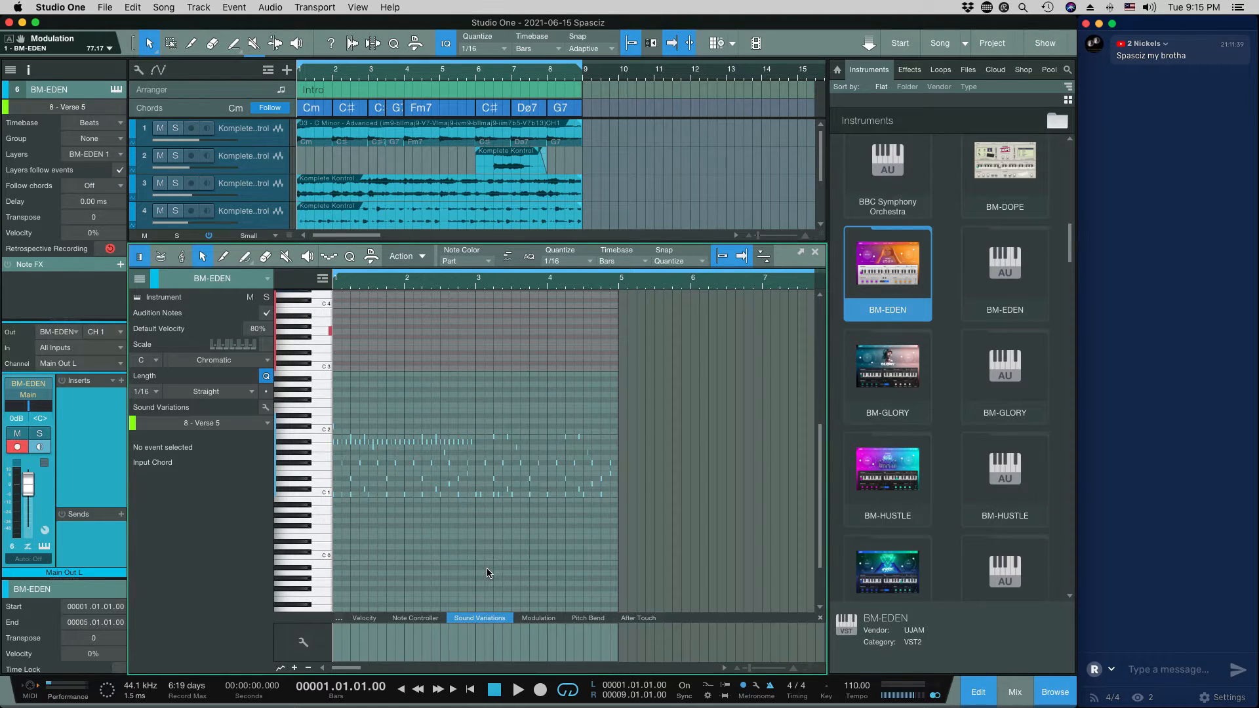
Play the opening, then duplicate the HiHat 3 notes of the first two bars into bars 3 and 4
key("space")
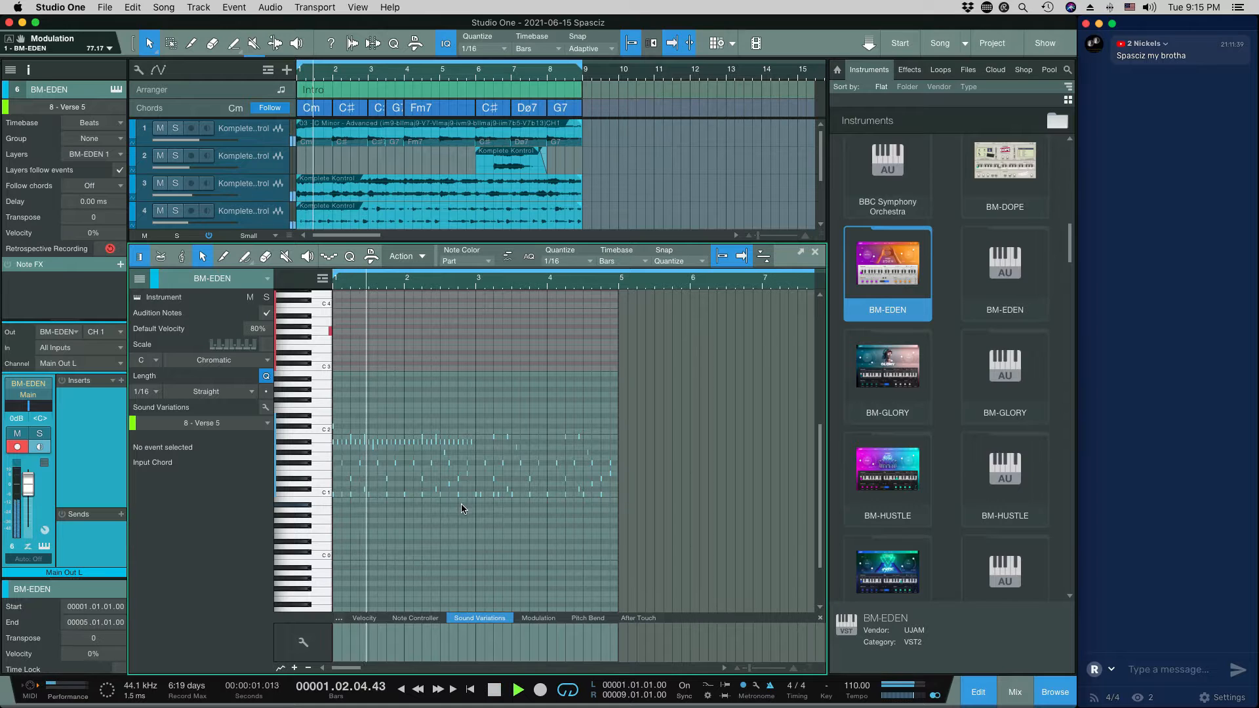
key("space")
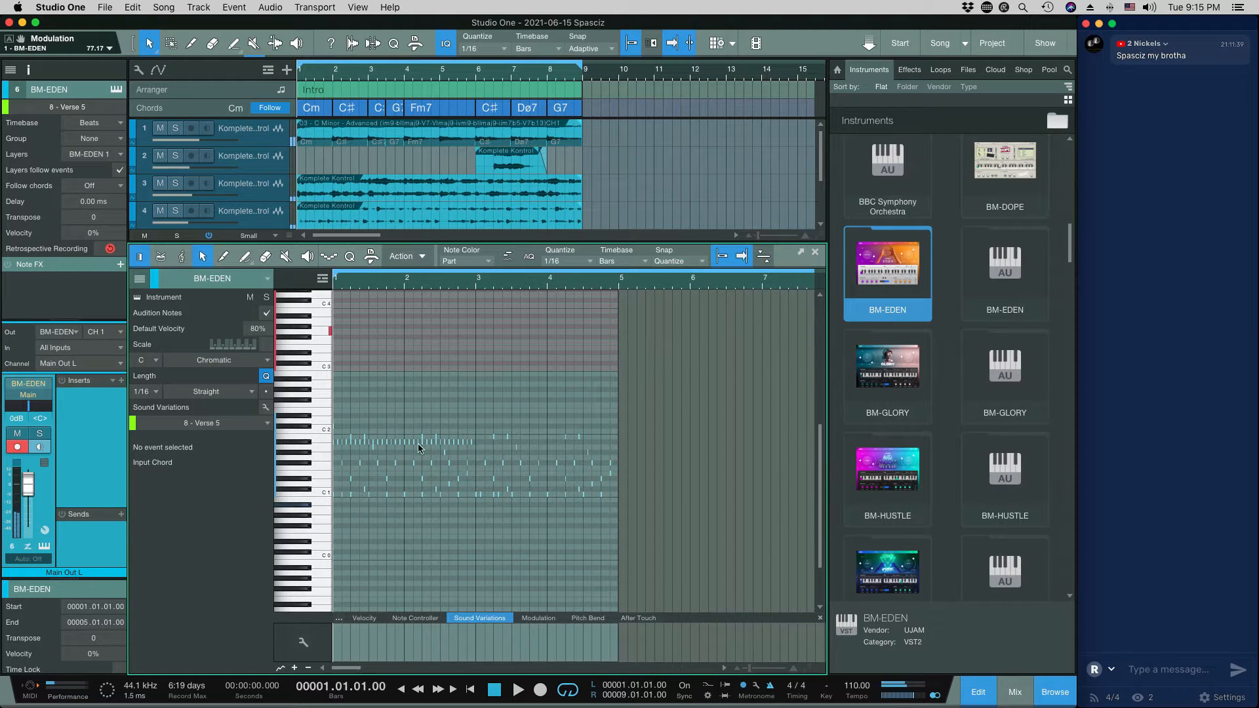
left_click_drag(484, 447, 328, 443)
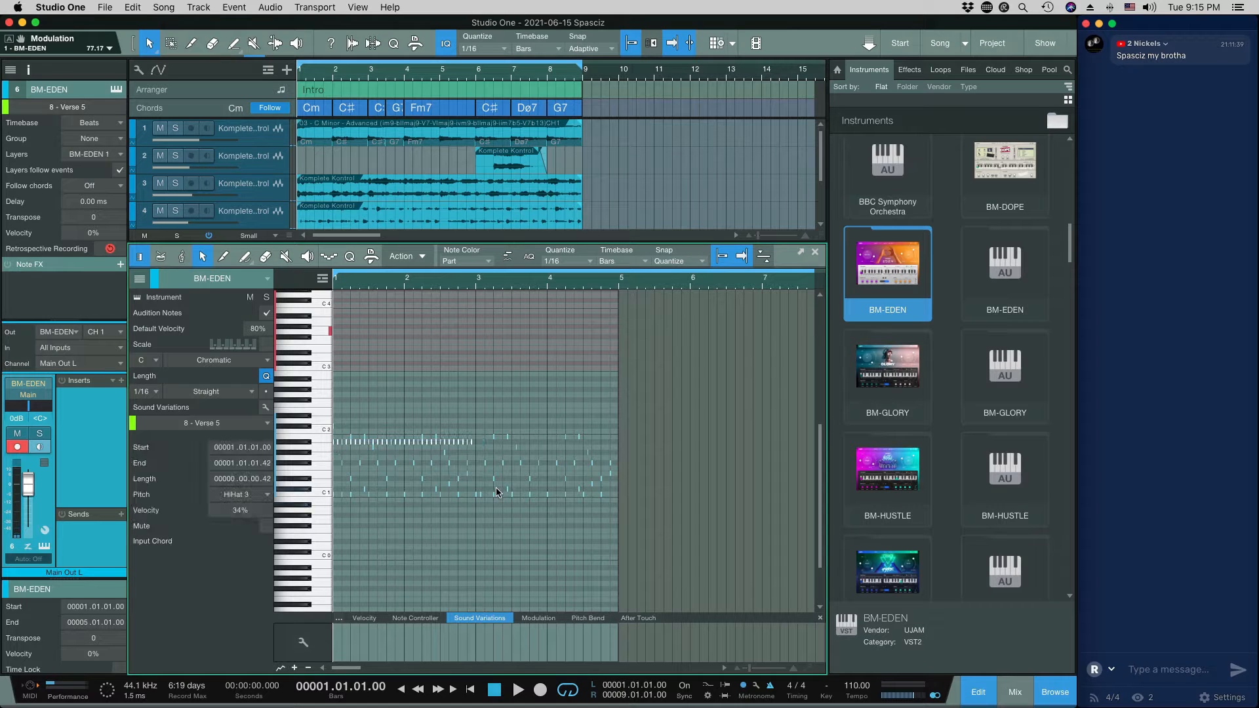
key("d")
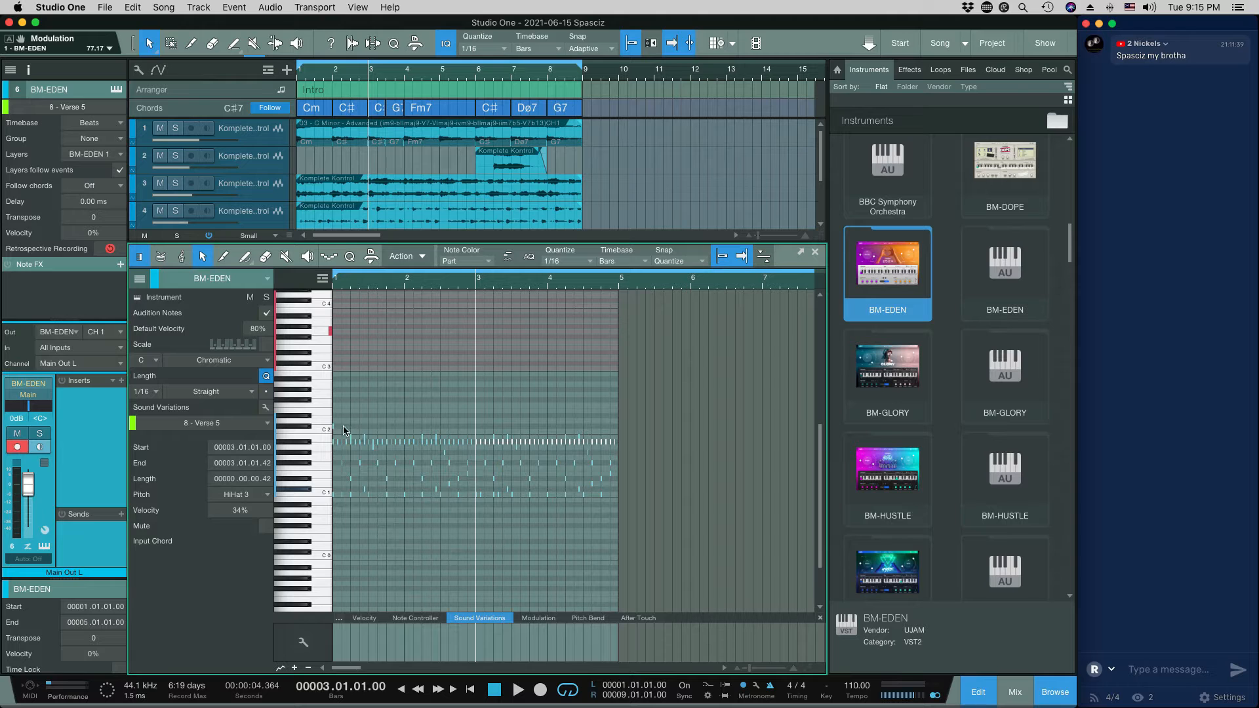
Add a Cymbal 1 note with 80% velocity and place it exactly at the start of bar 3
double_click(481, 426)
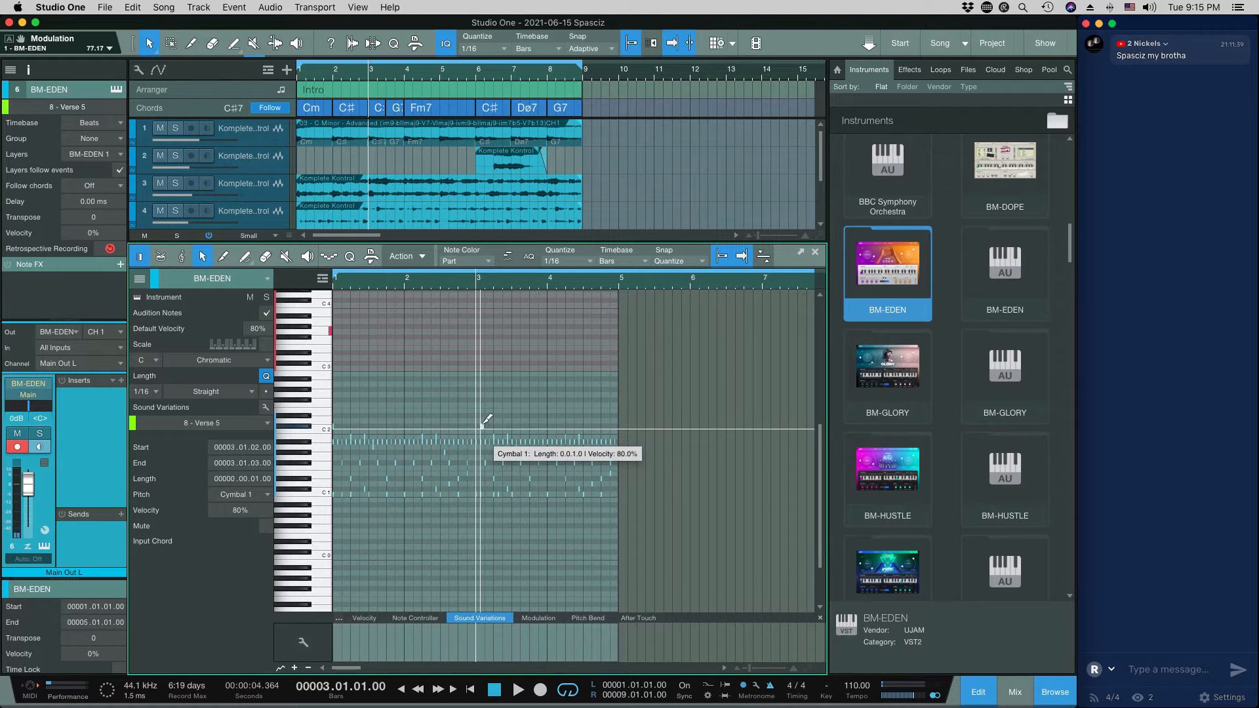
key("e")
key("e")
key("e")
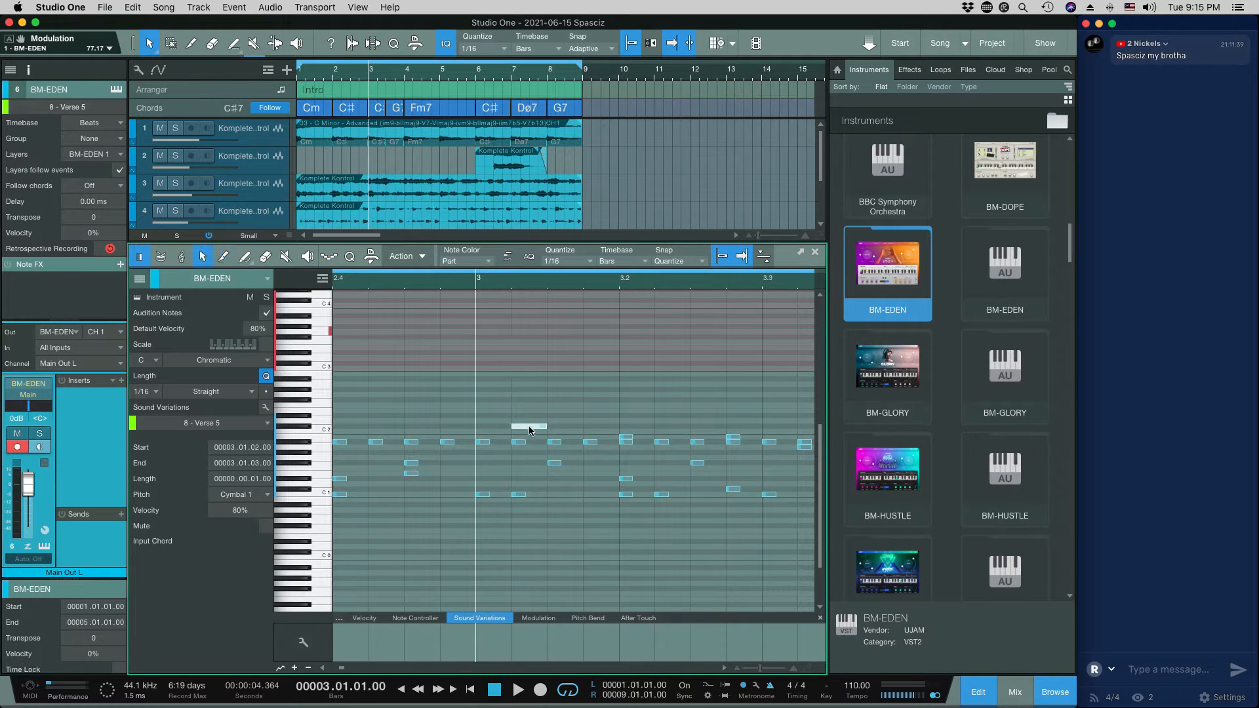
left_click_drag(530, 430, 501, 431)
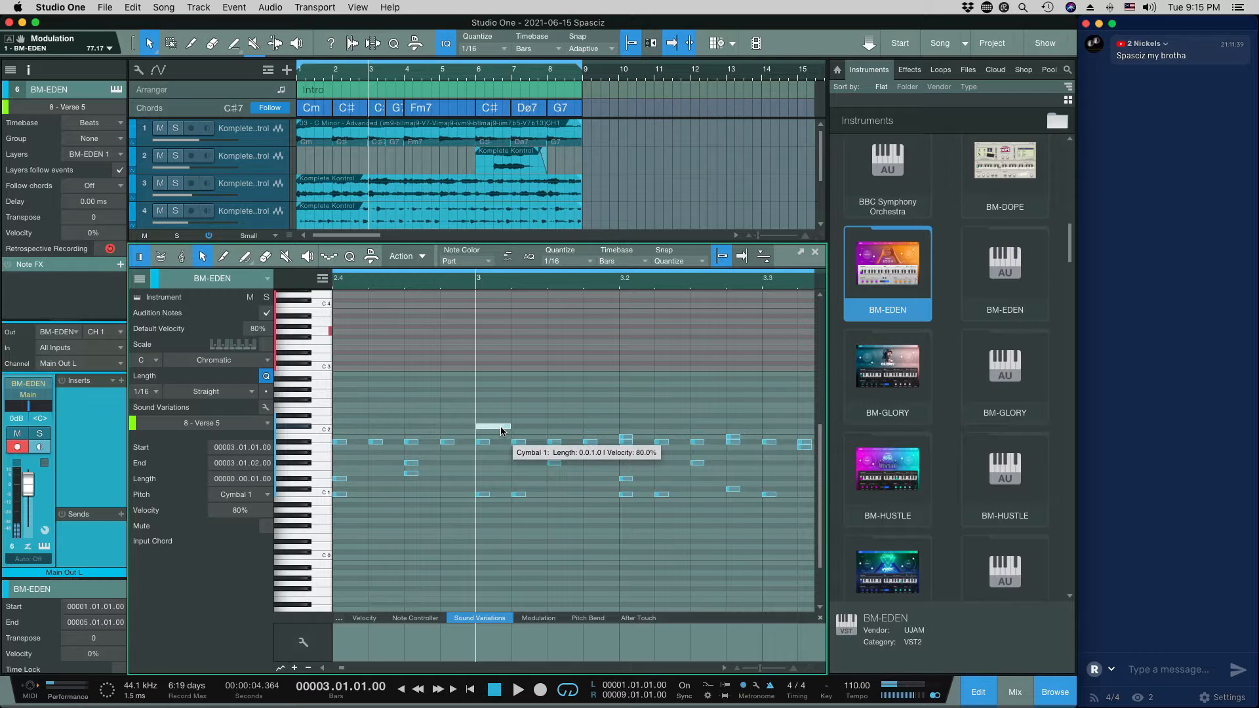
Play the song from the beginning to check the edited hi-hat and cymbal notes
key("w")
key("w")
key("w")
key("w")
key("comma")
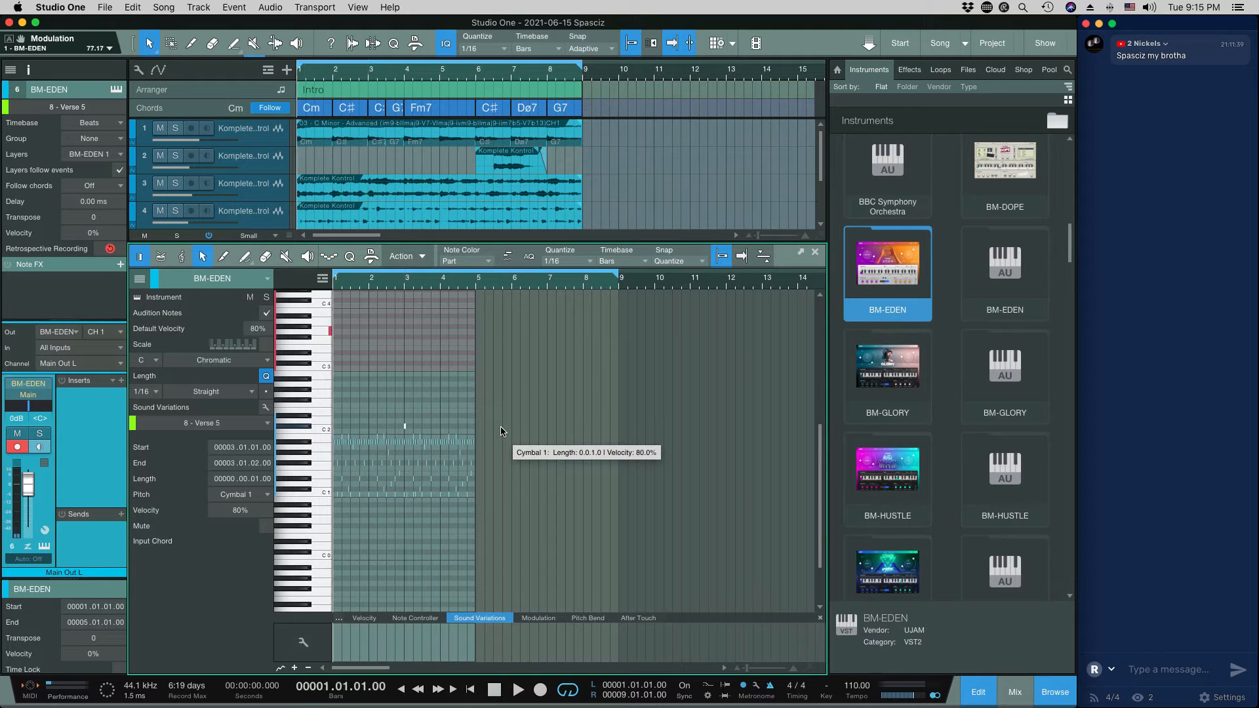
key("space")
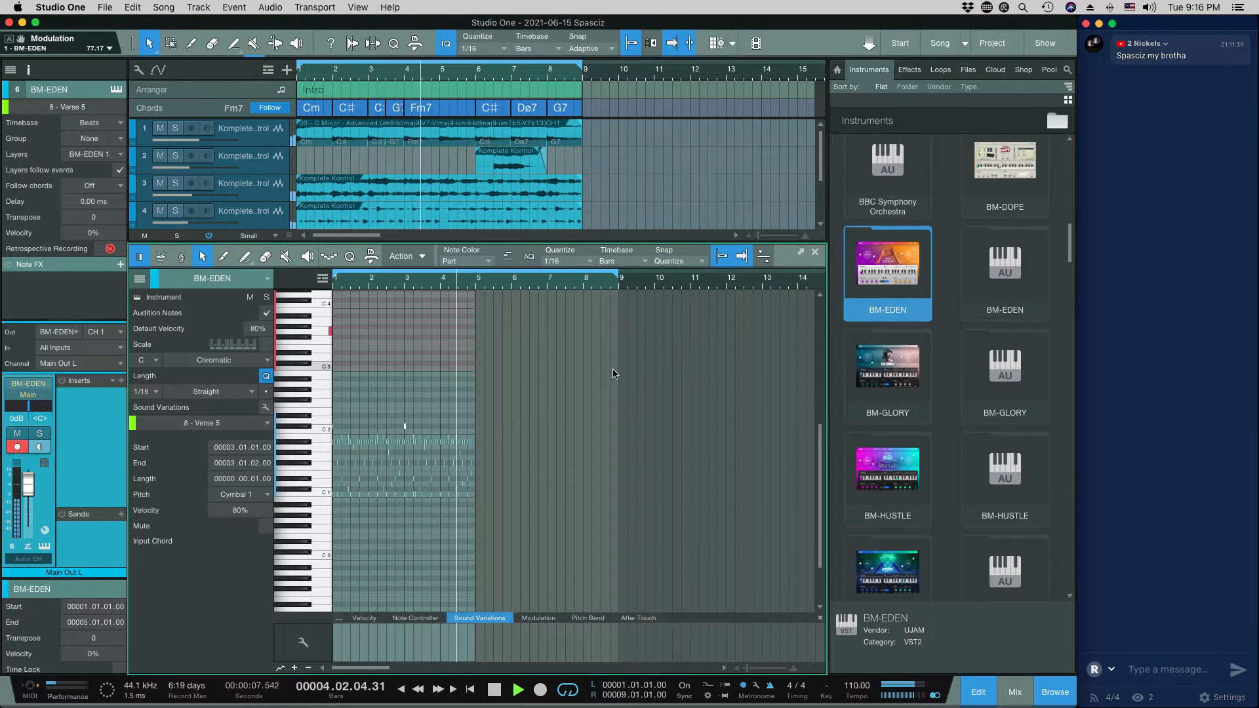
key("space")
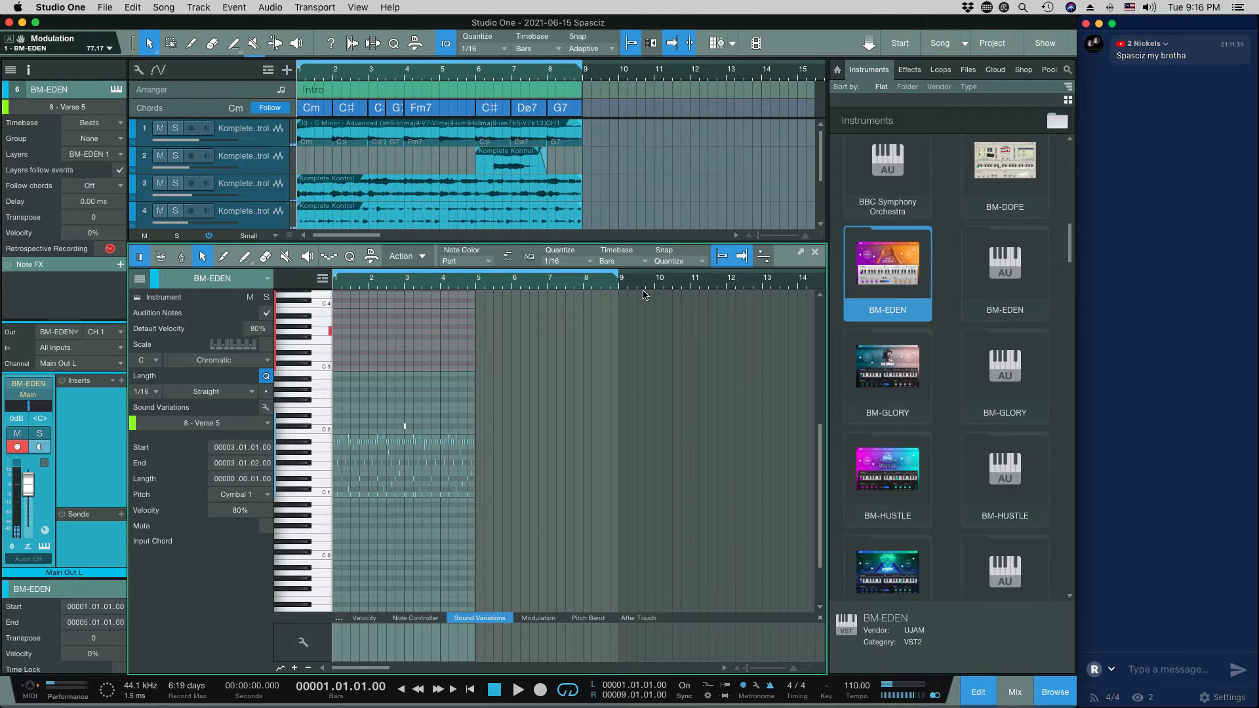
Close the note editor and duplicate the BM-EDEN event to bar 5
left_click(816, 254)
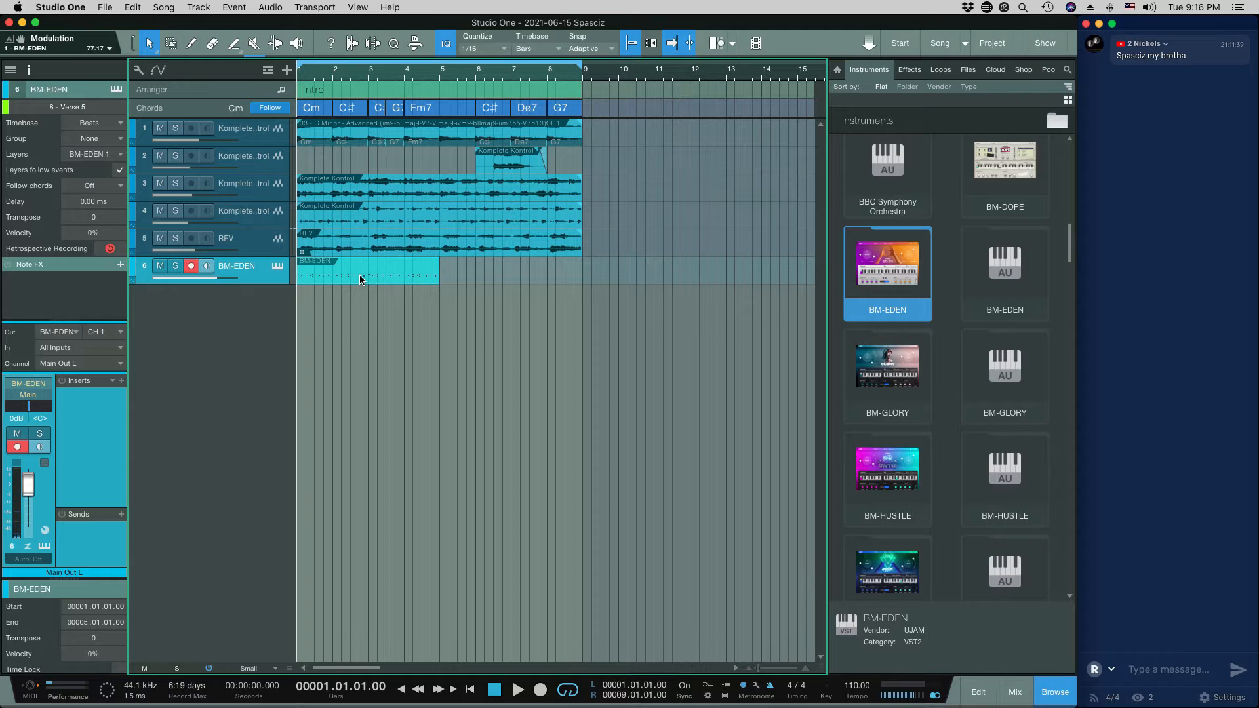
key("d")
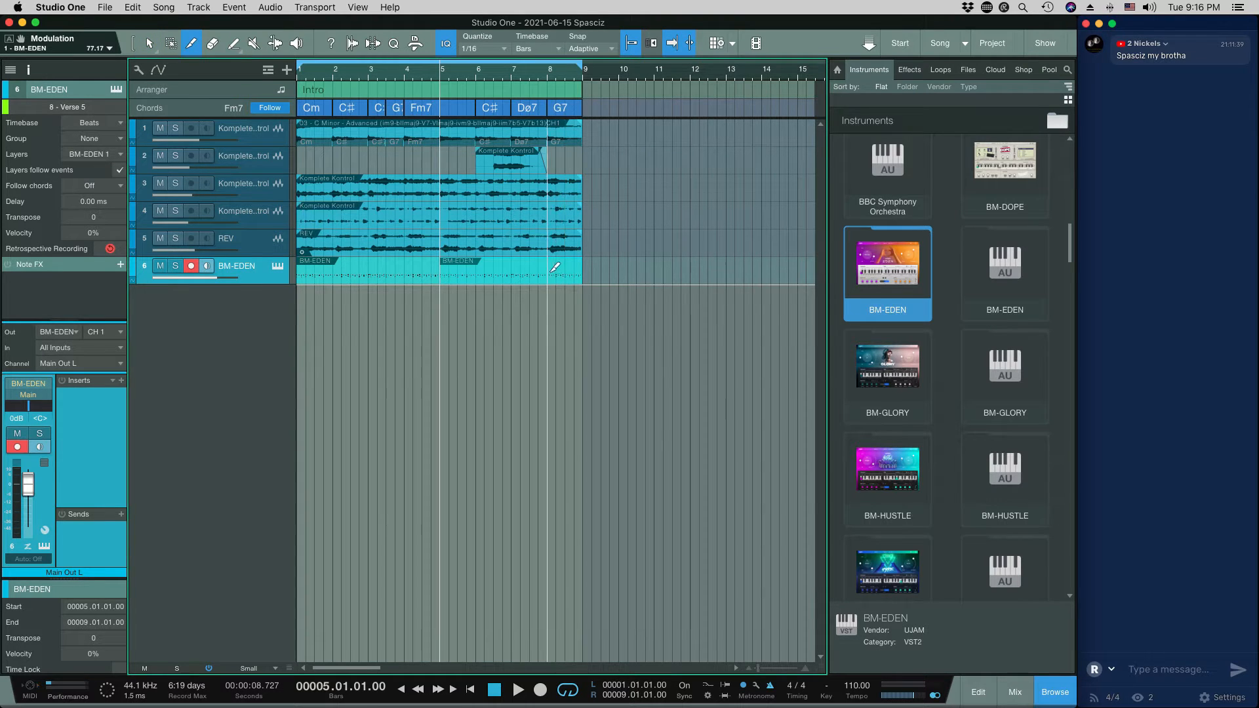
Erase bar 8 of the BM-EDEN part and open the BM-EDEN instrument
key("4")
left_click(565, 269)
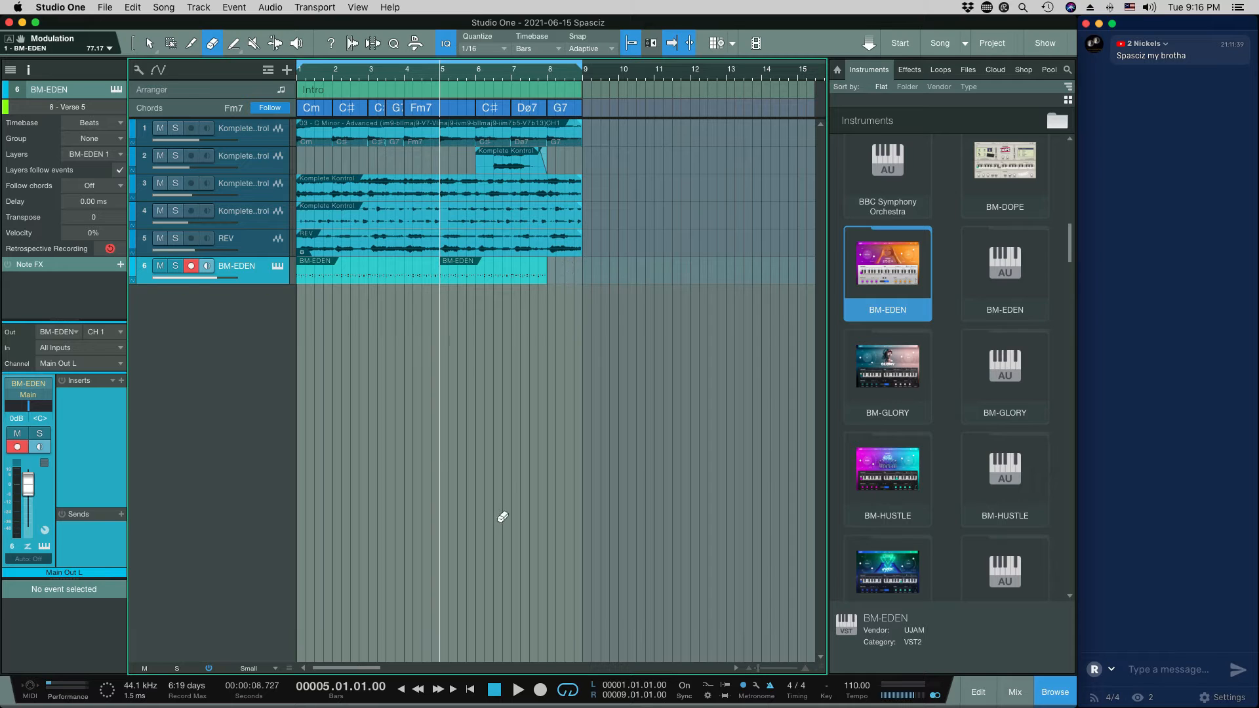
left_click(278, 267)
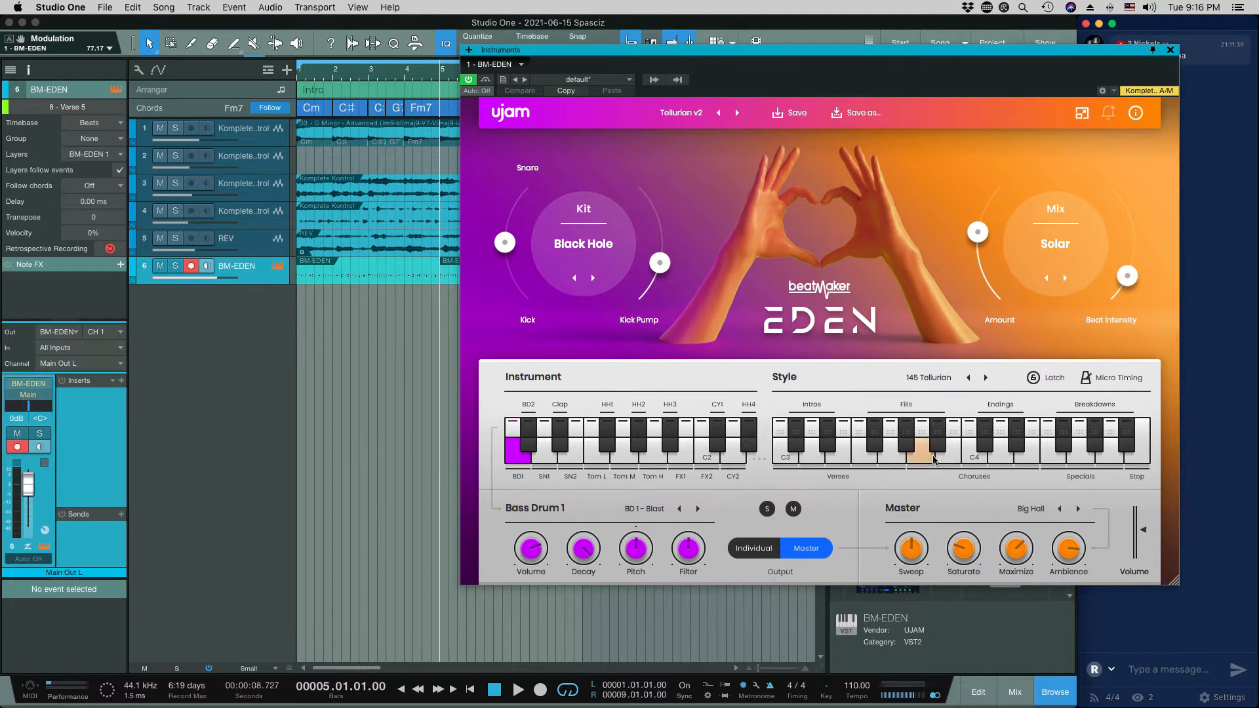
Audition the ending and breakdown patterns of the 145 Tellurian style in BM-EDEN
left_click(987, 446)
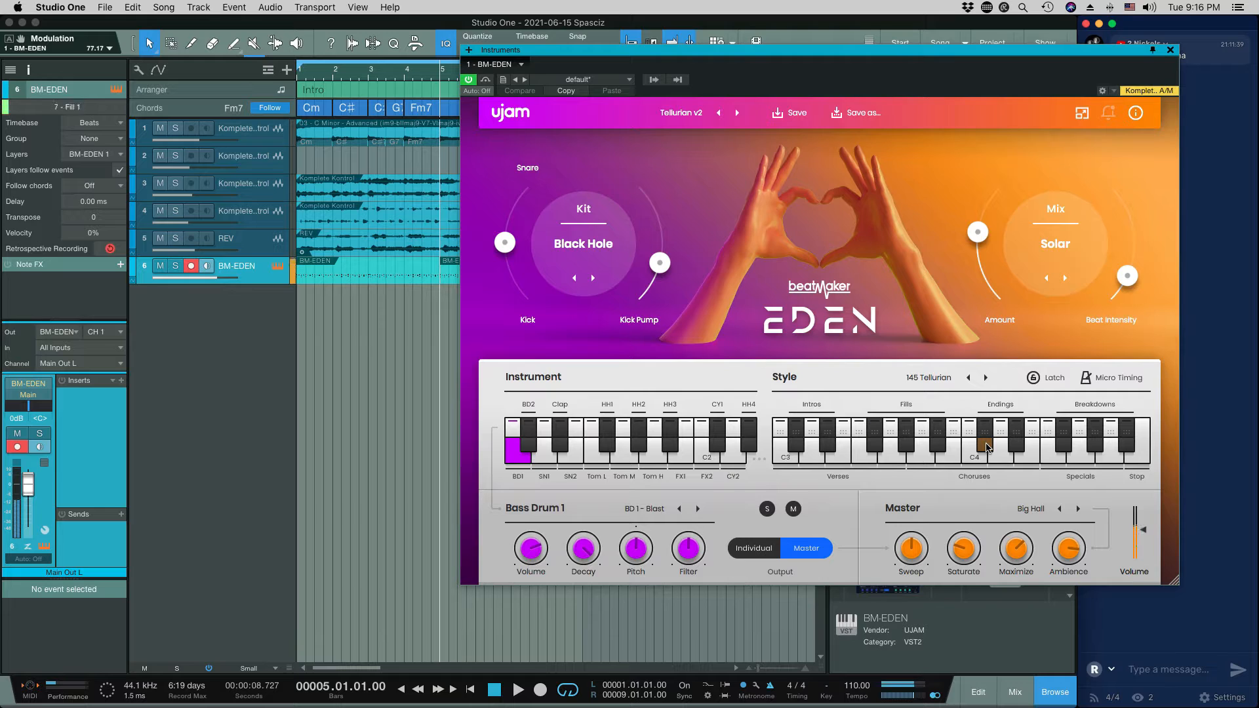
left_click(1018, 448)
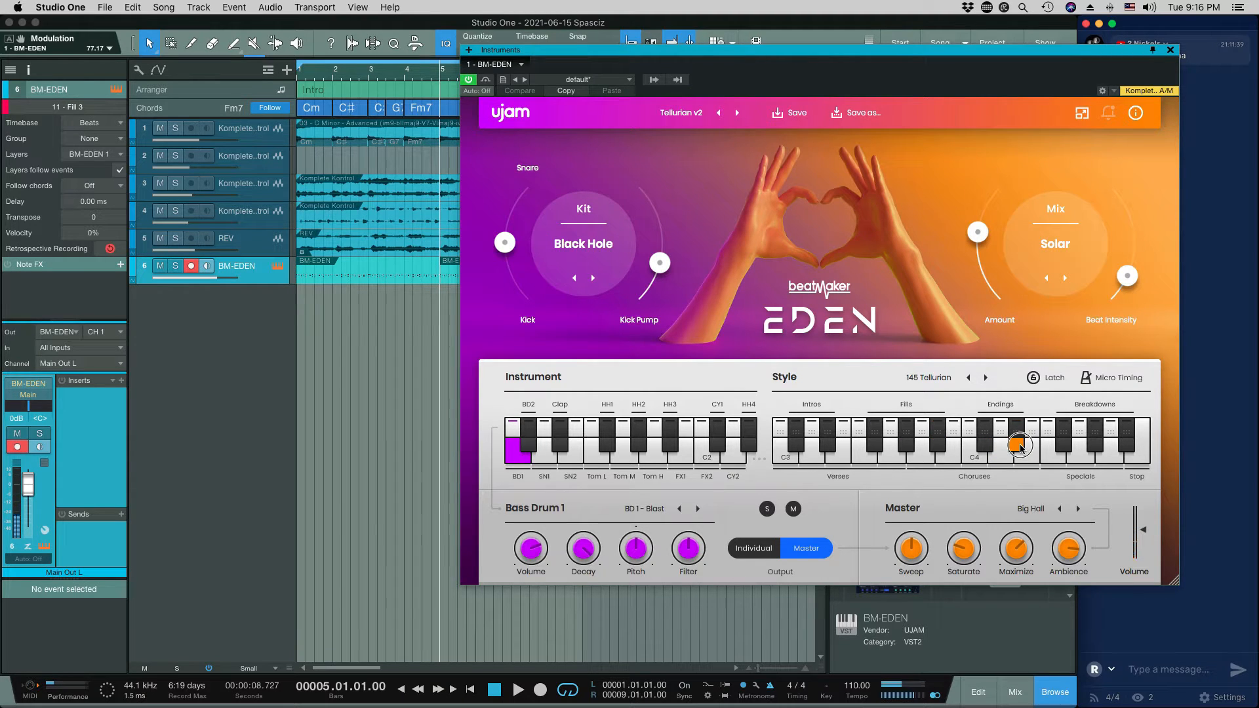
left_click(1020, 447)
left_click(1004, 455)
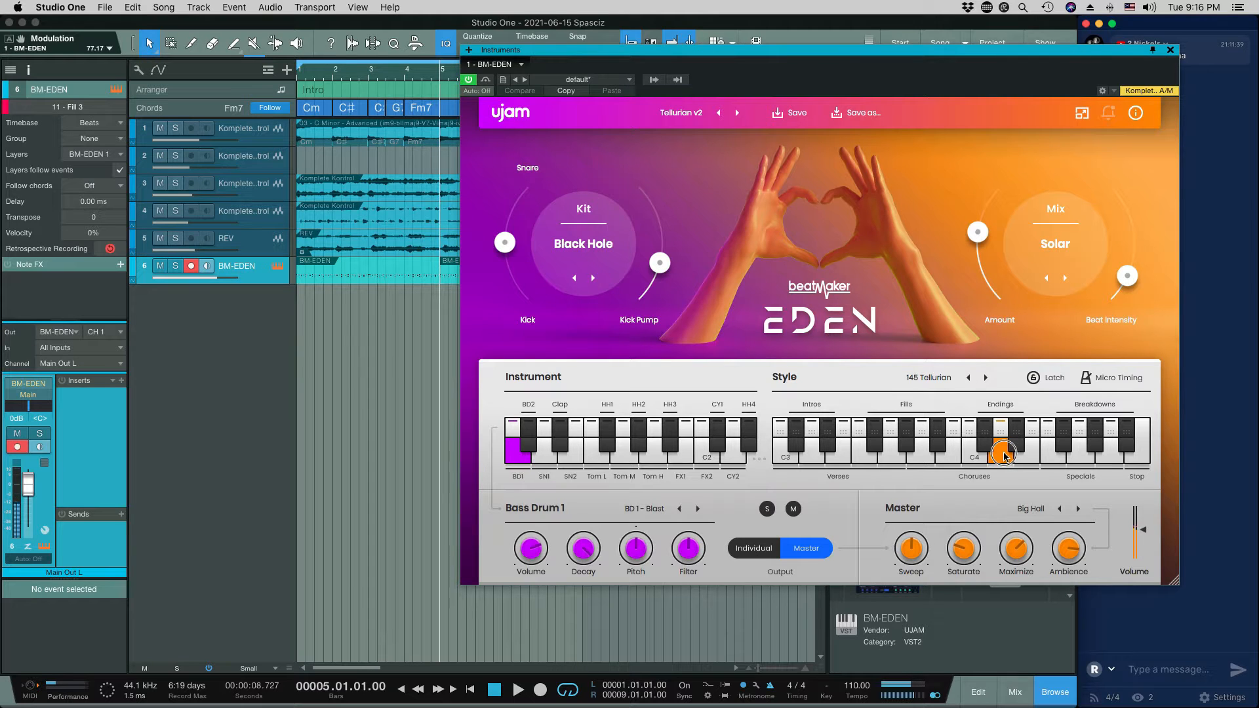
left_click(1062, 451)
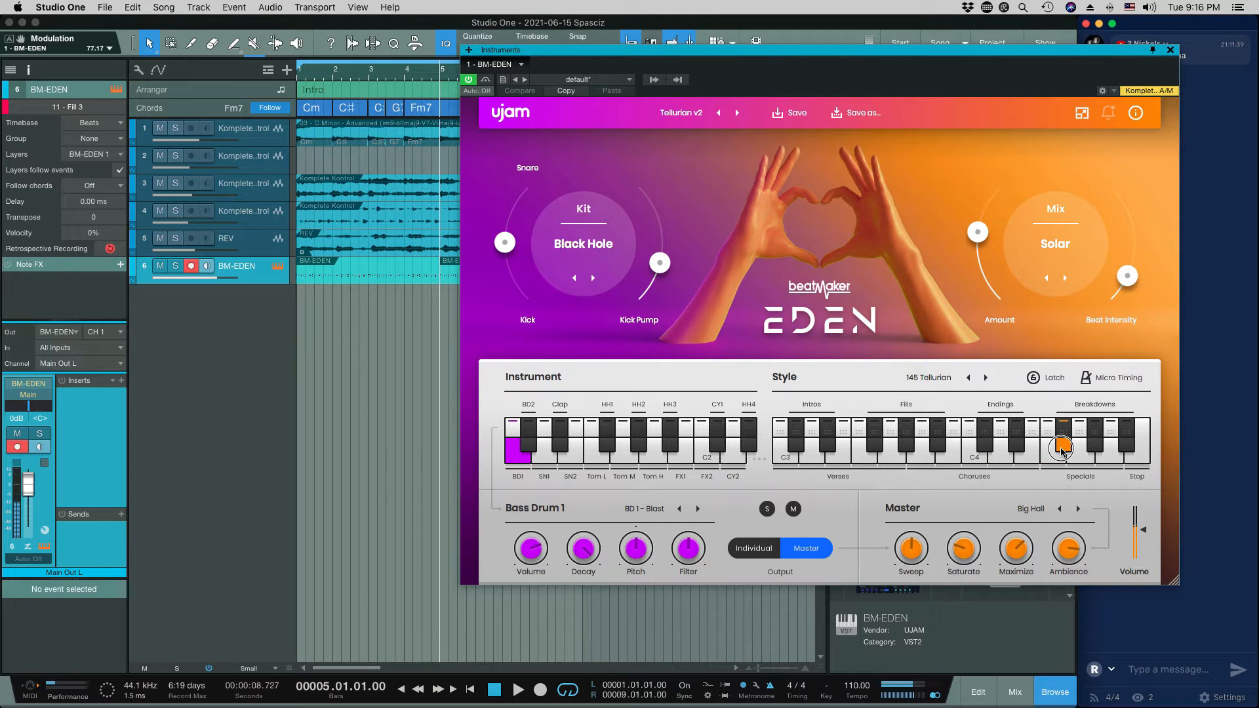
left_click(1016, 451)
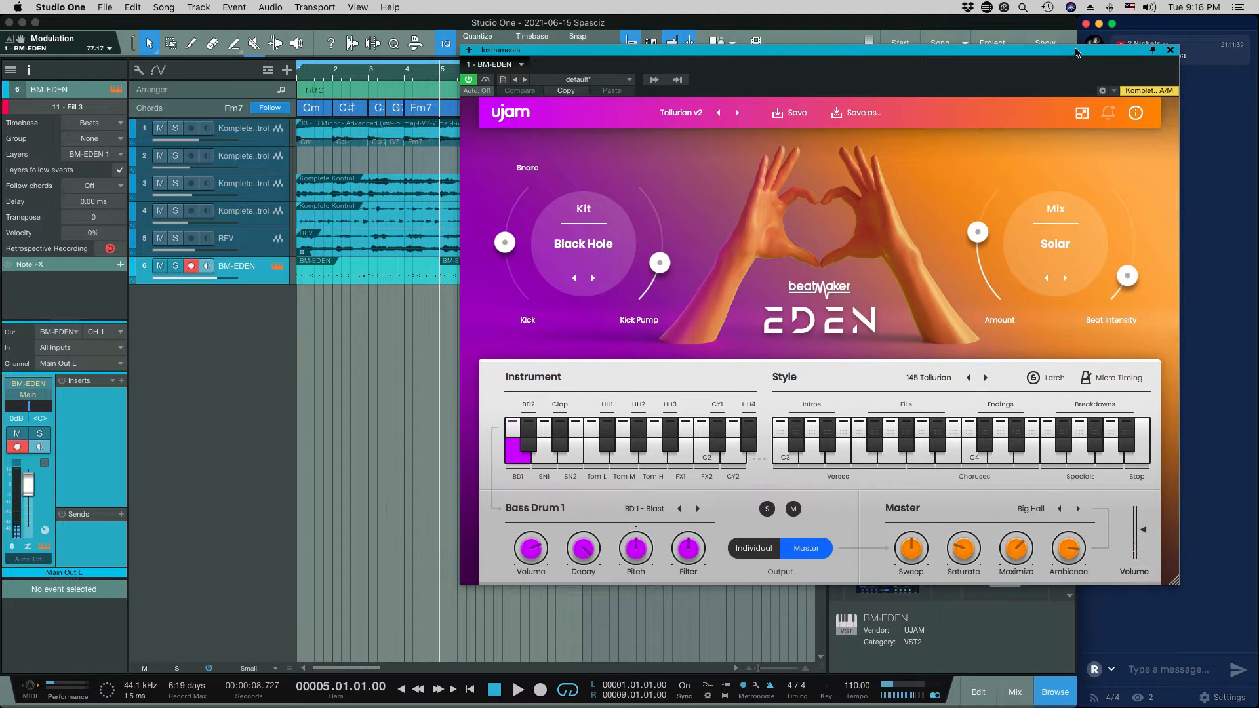
Export a 145 Tellurian style pattern as MIDI onto the BM-EDEN track at the start of bar 8
left_click_drag(1076, 52, 1057, 97)
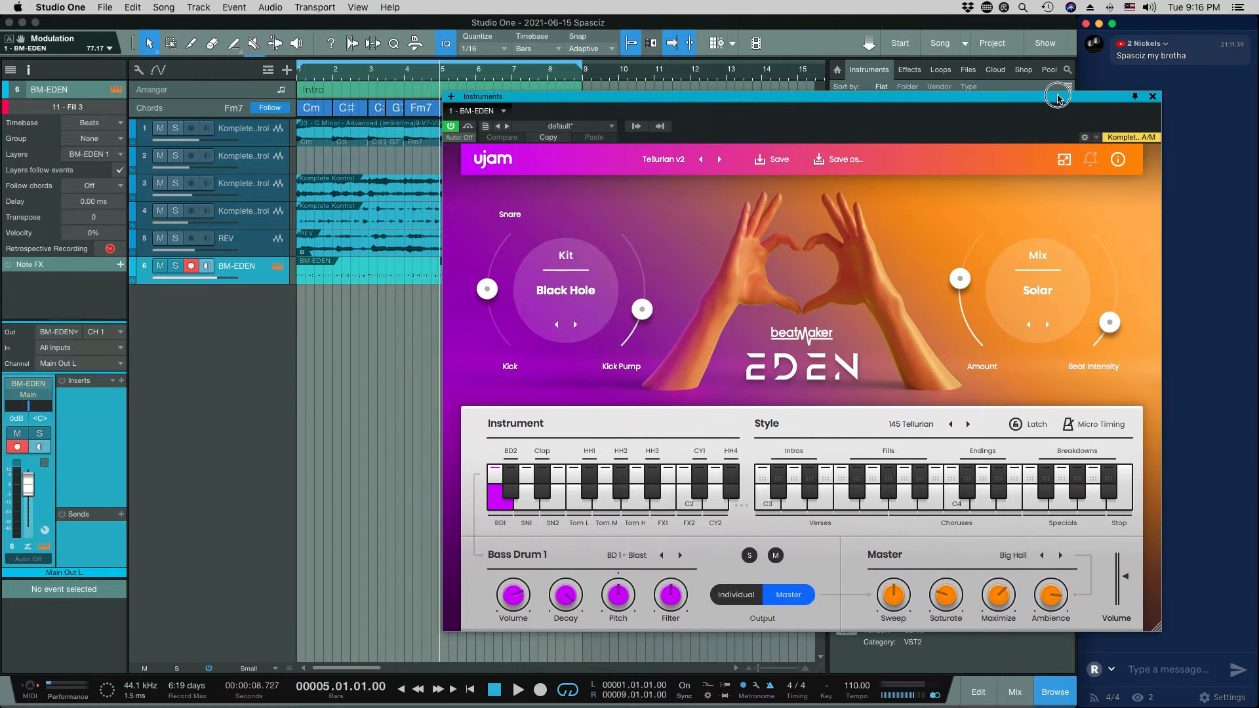
key("w")
key("w")
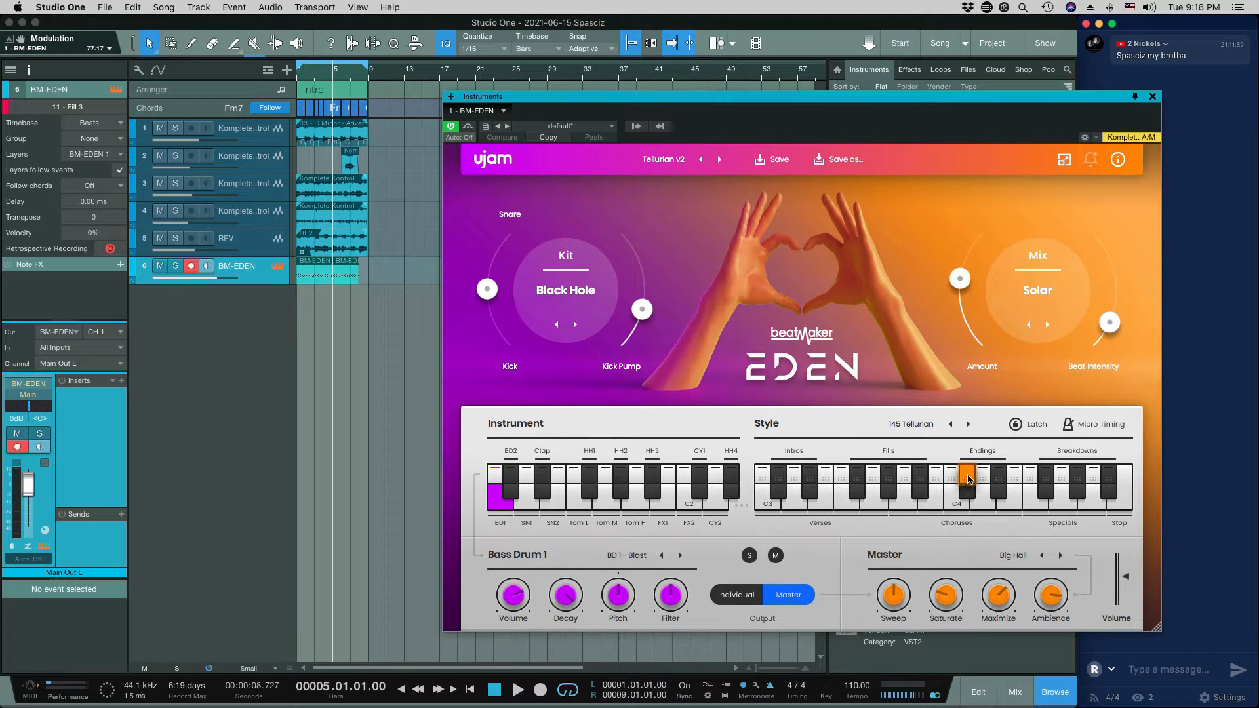
mouse_move(918, 476)
left_mouse_down()
mouse_move(588, 399)
mouse_move(360, 321)
mouse_move(367, 274)
left_mouse_up()
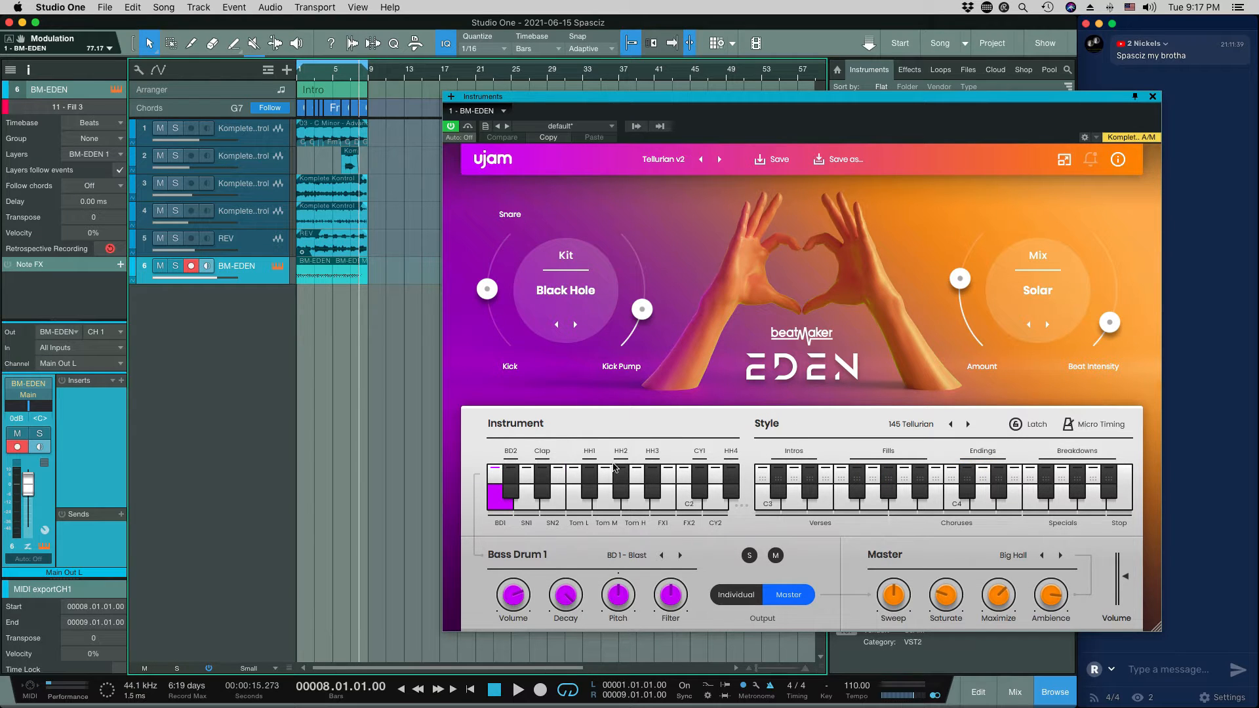
Play the song and bar 8 to check how the exported pattern fits
key("space")
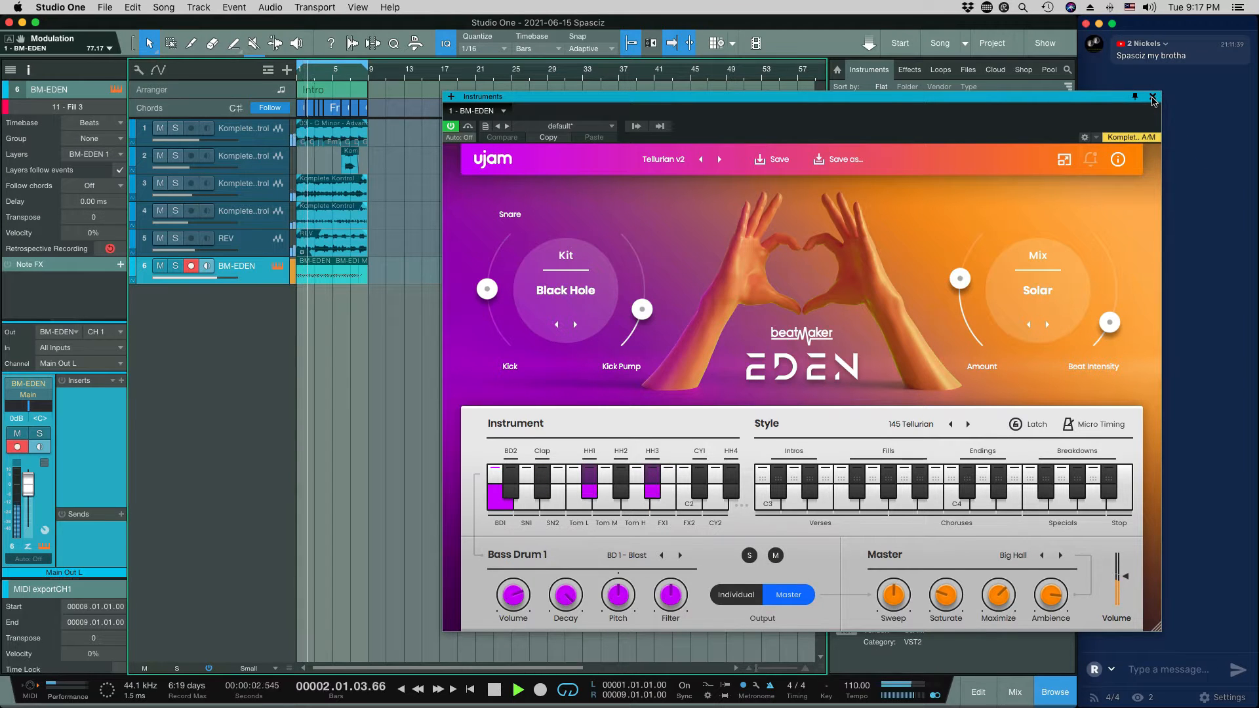
key("space")
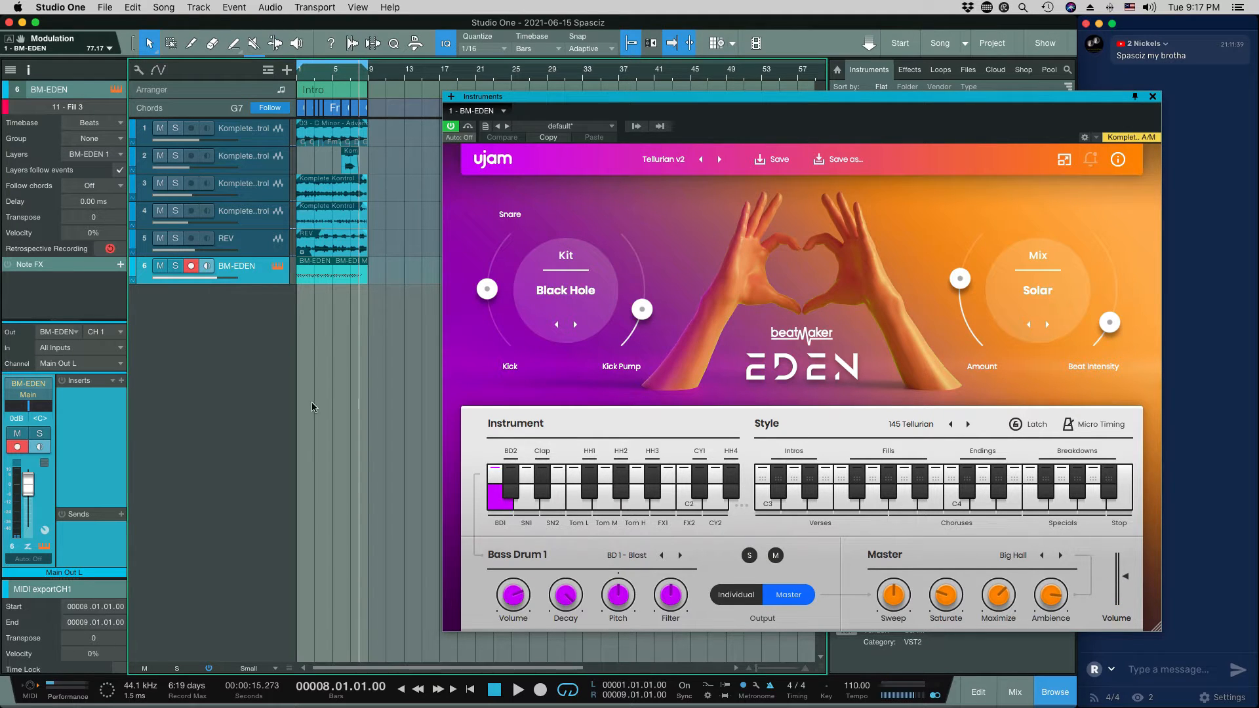
key("e")
key("e")
key("e")
key("e")
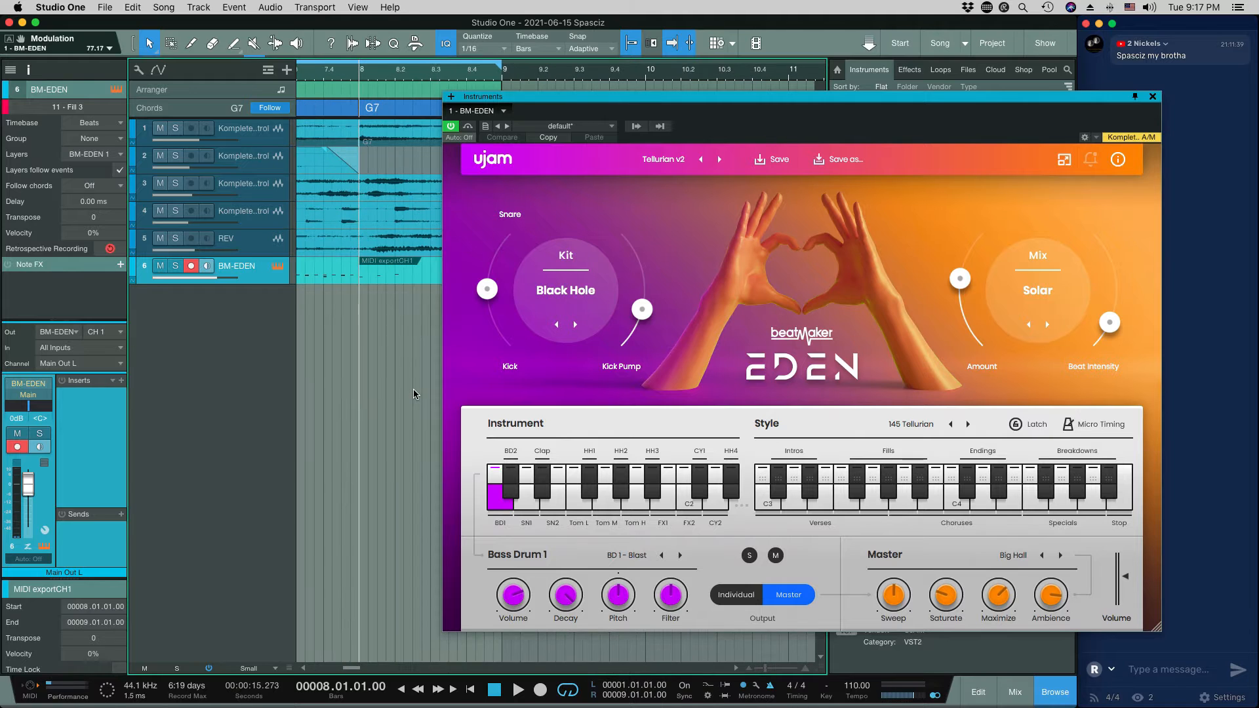
key("space")
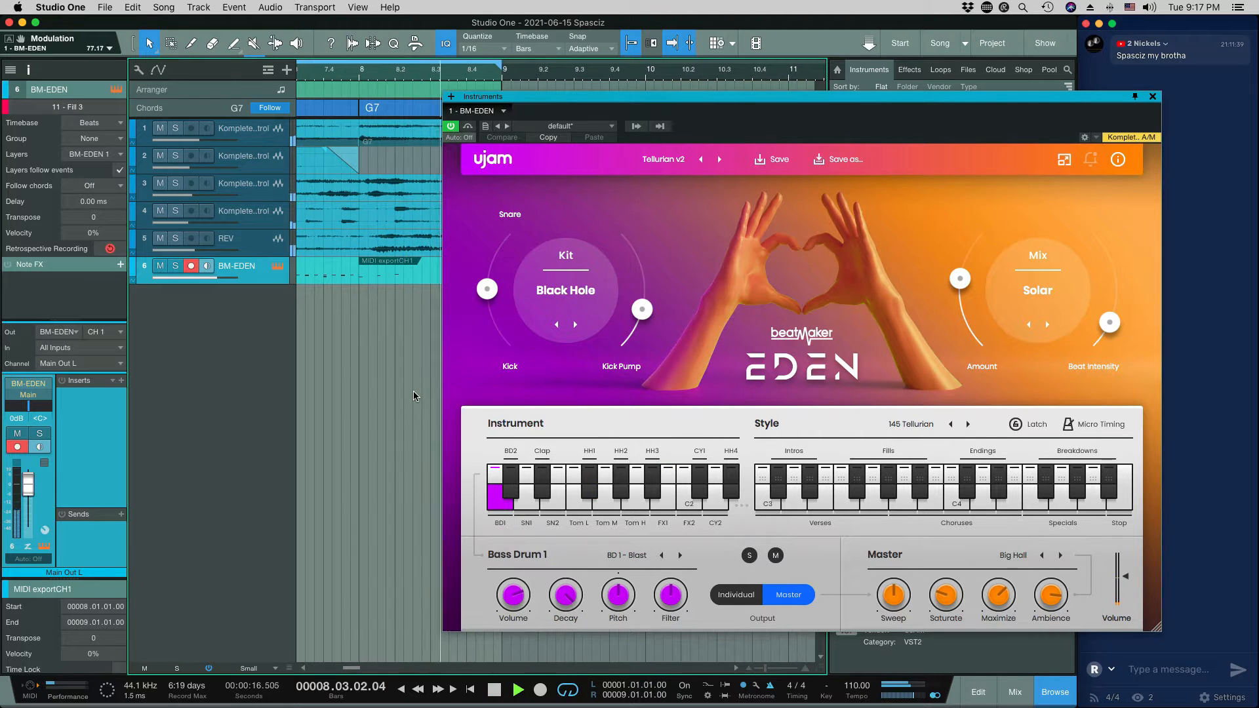
key("space")
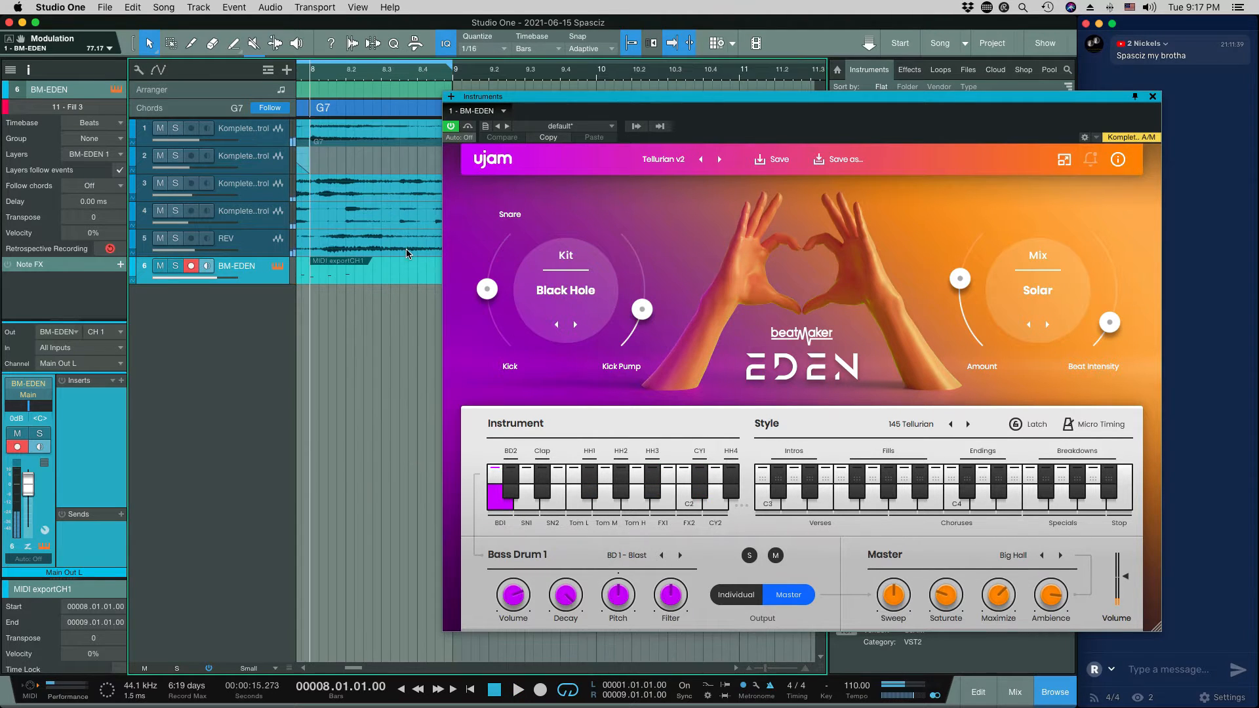
Split the exported pattern at beat 3 of bar 8 and erase its second half
key("3")
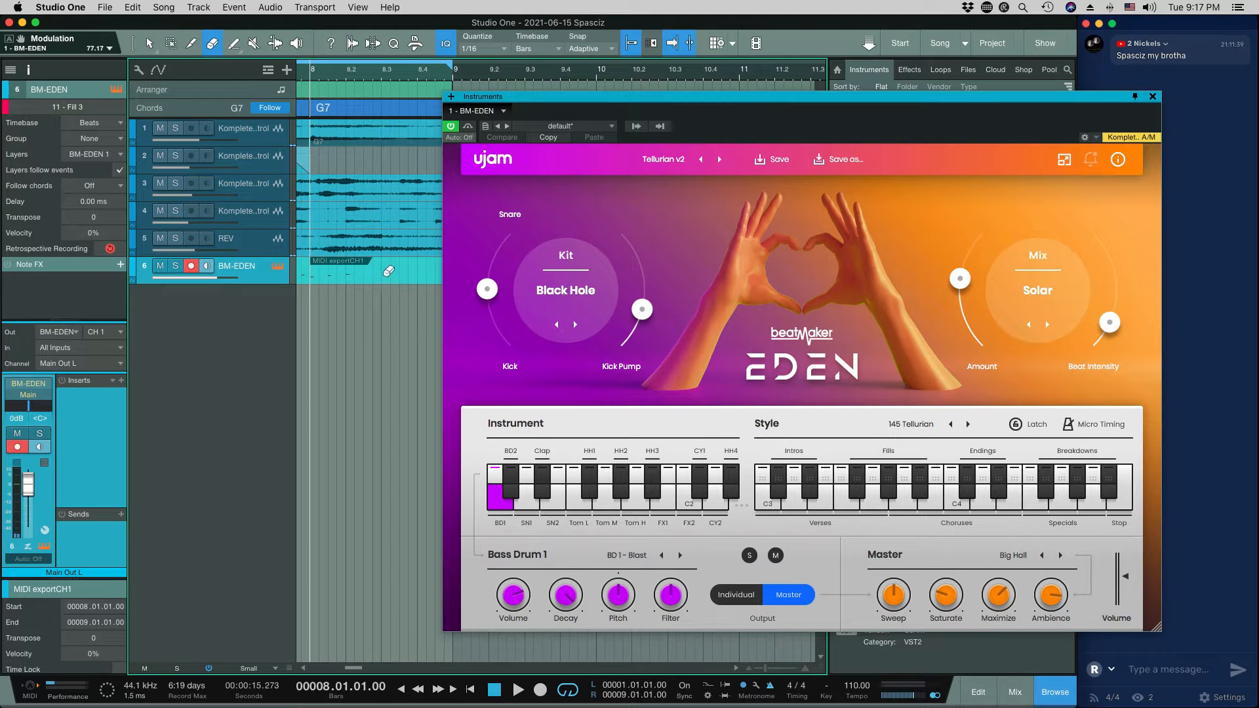
left_click(389, 271)
key("5")
left_click(401, 271)
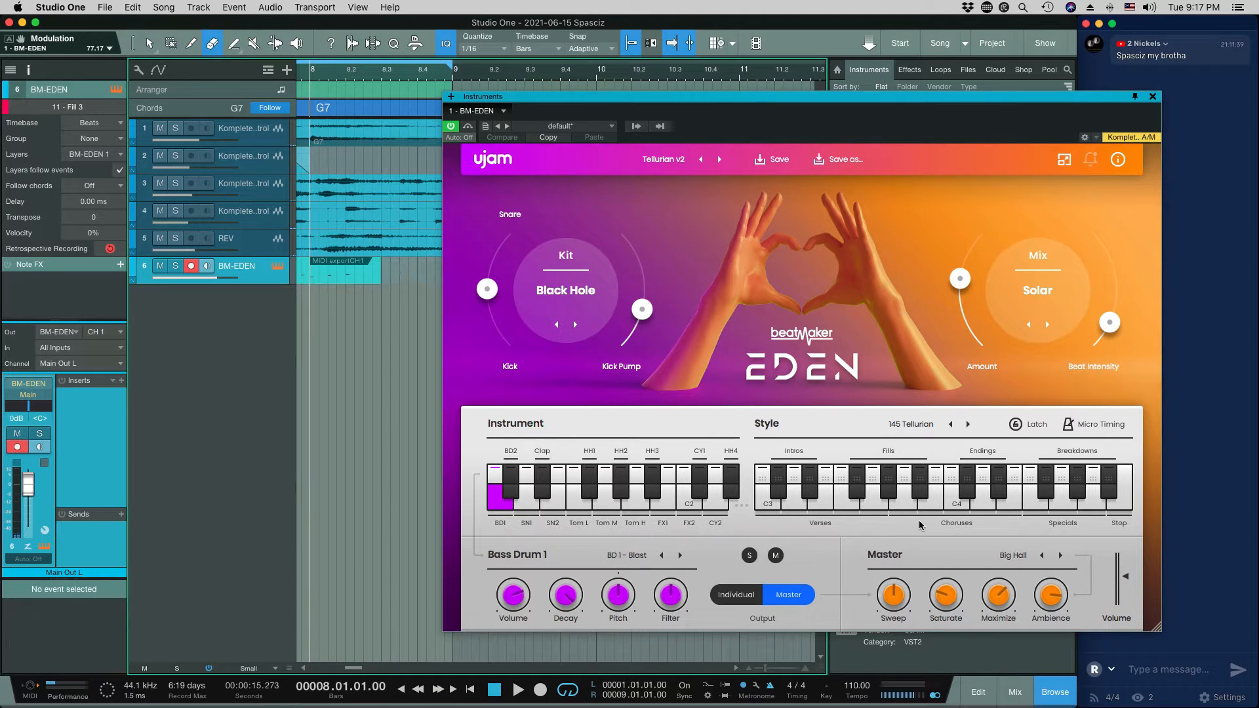
key("1")
Audition more ending and breakdown patterns and export a second pattern as MIDI to bar 8, beat 3
left_click(1050, 481)
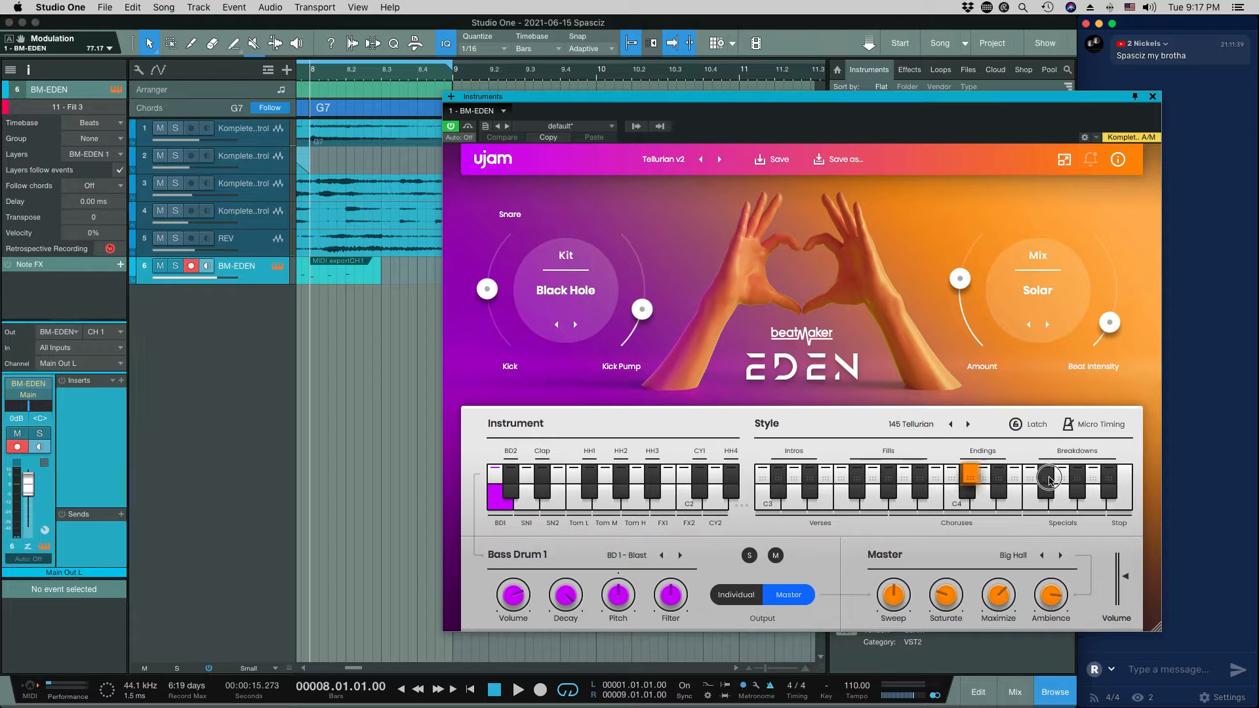
left_click(1048, 485)
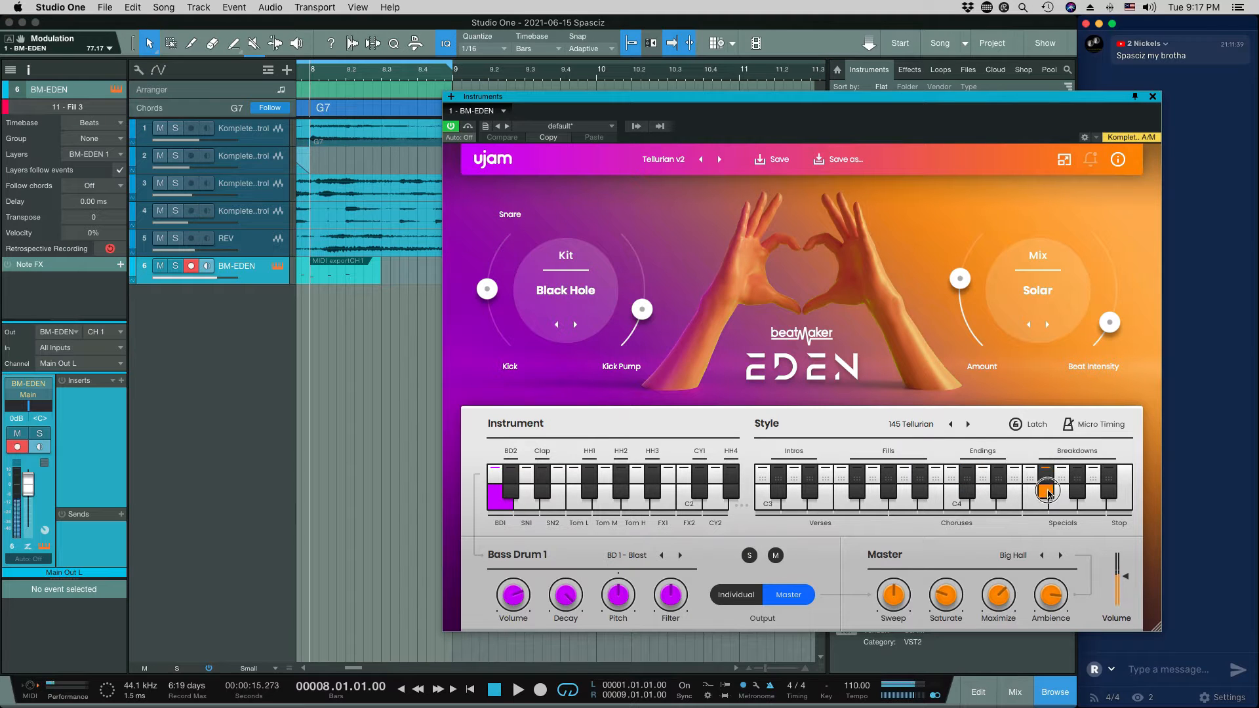
left_click(1000, 492)
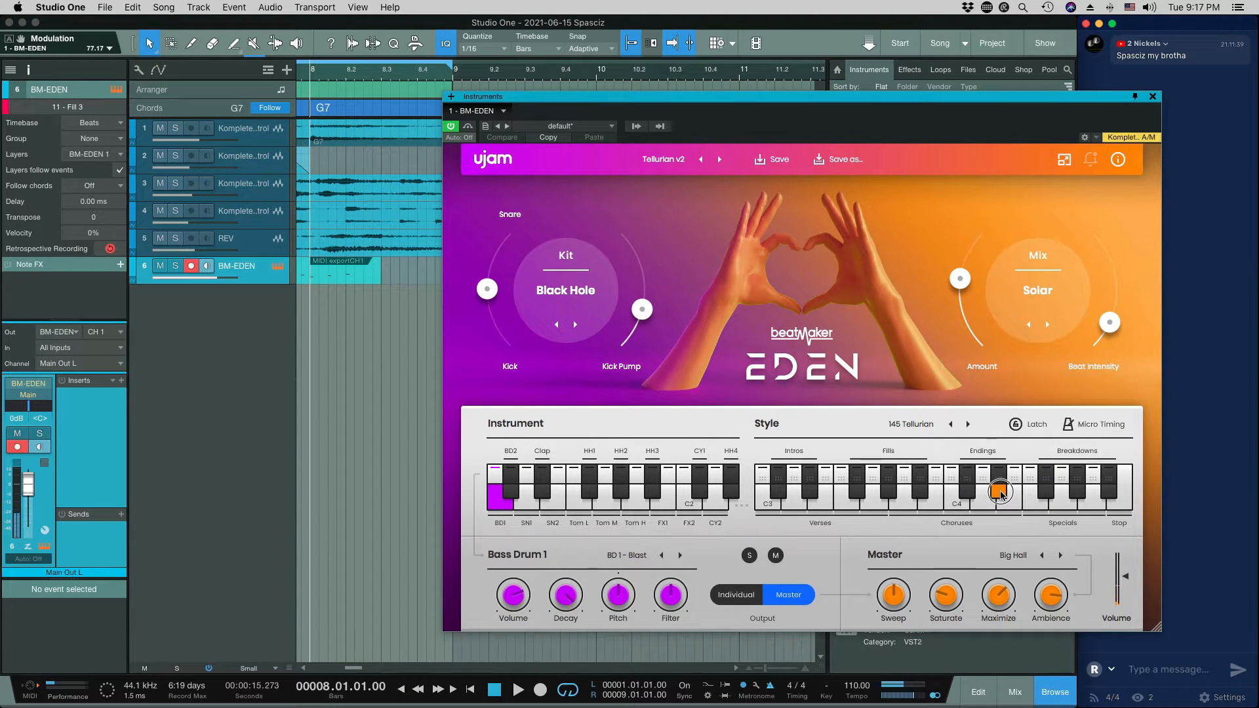
left_click(999, 484)
left_click(1046, 480)
left_click_drag(827, 477, 407, 273)
Check playback briefly, close the instrument and trim the second exported MIDI event to end at bar 9
key("space")
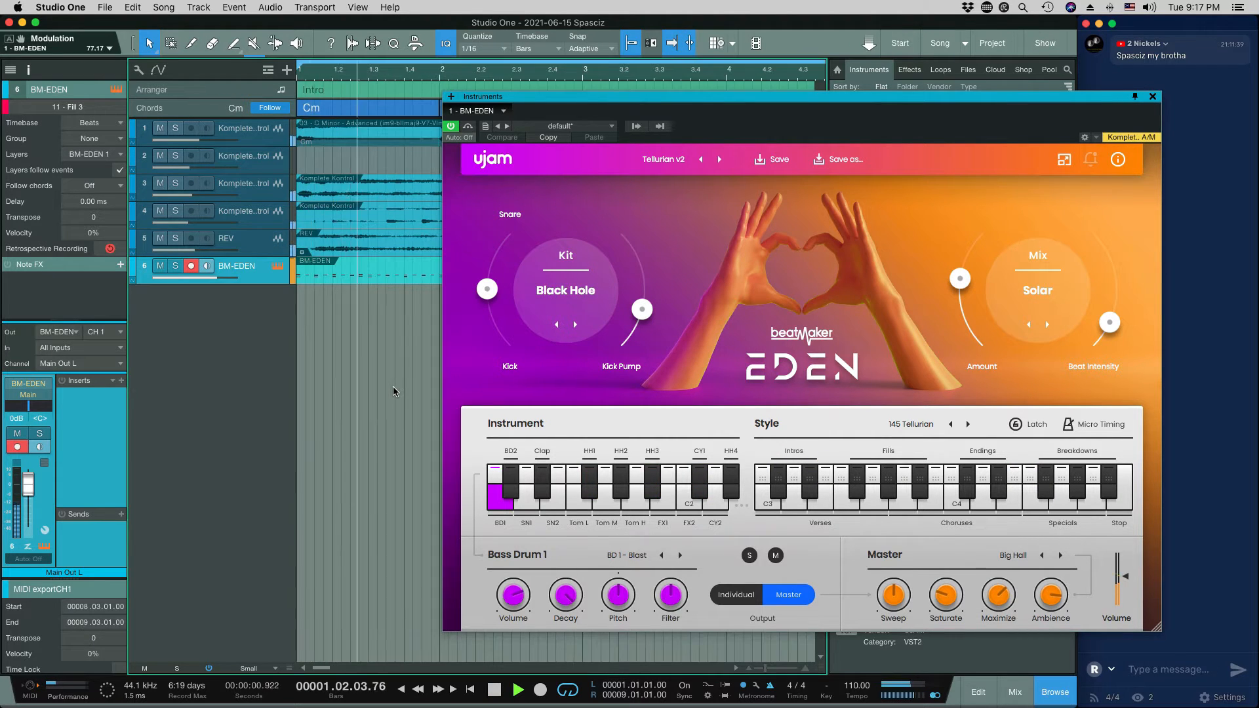
key("space")
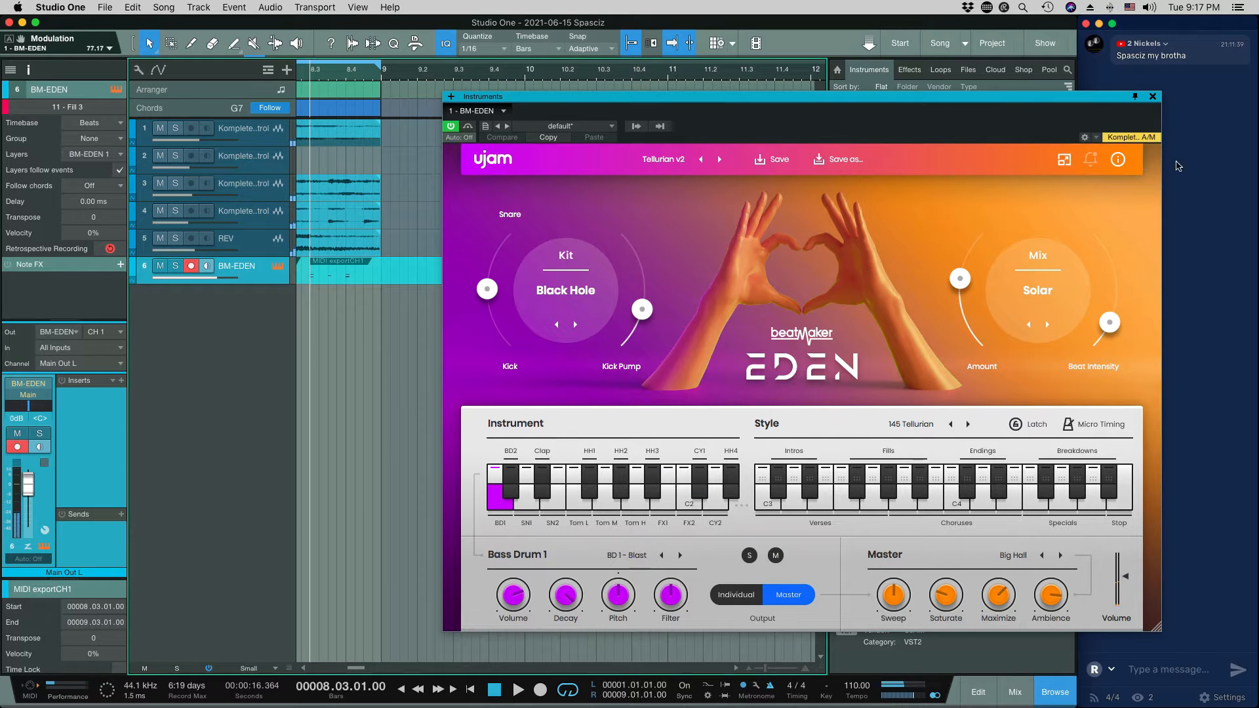
left_click(1151, 97)
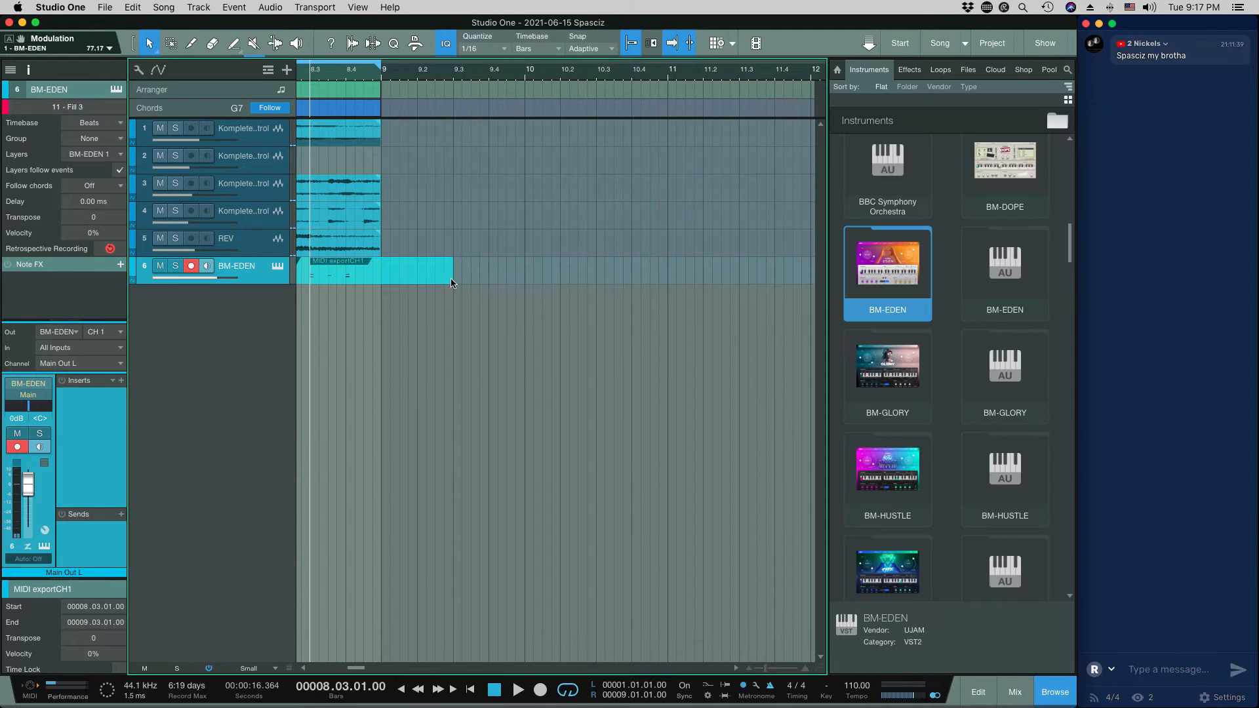
left_click_drag(452, 279, 382, 282)
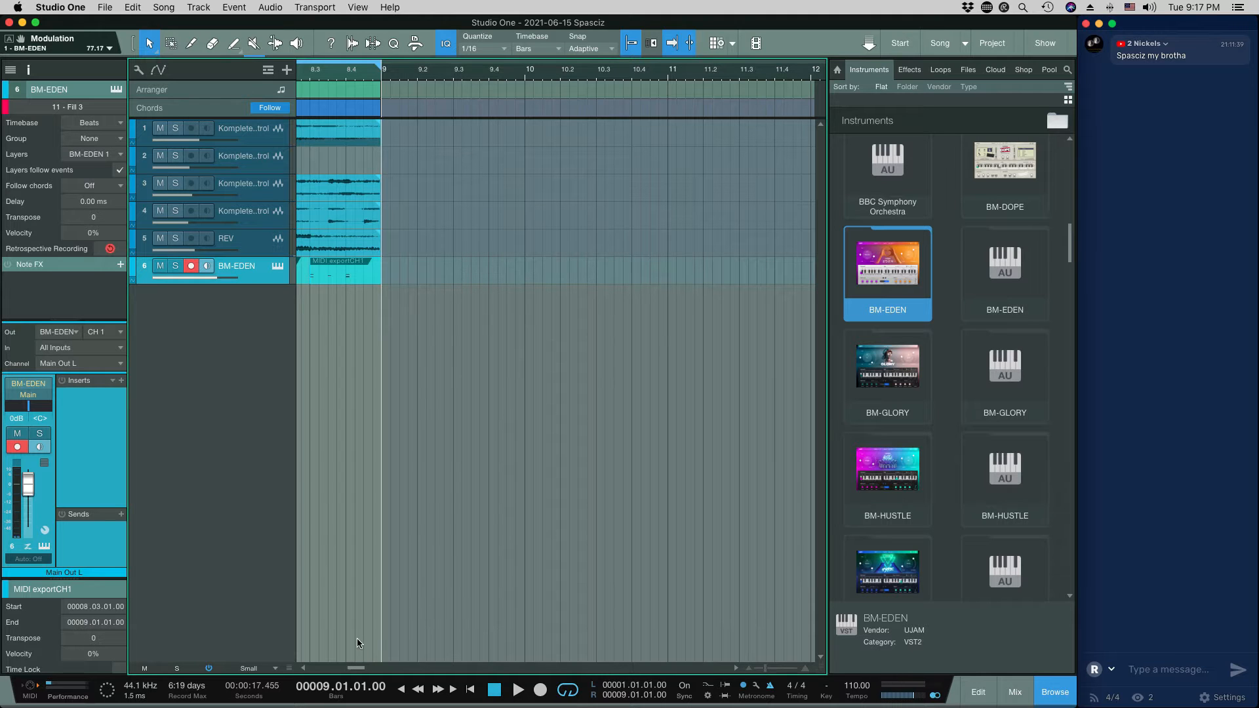
Play from bar 7 to check the transition into the new bar 8 patterns
key("e")
key("e")
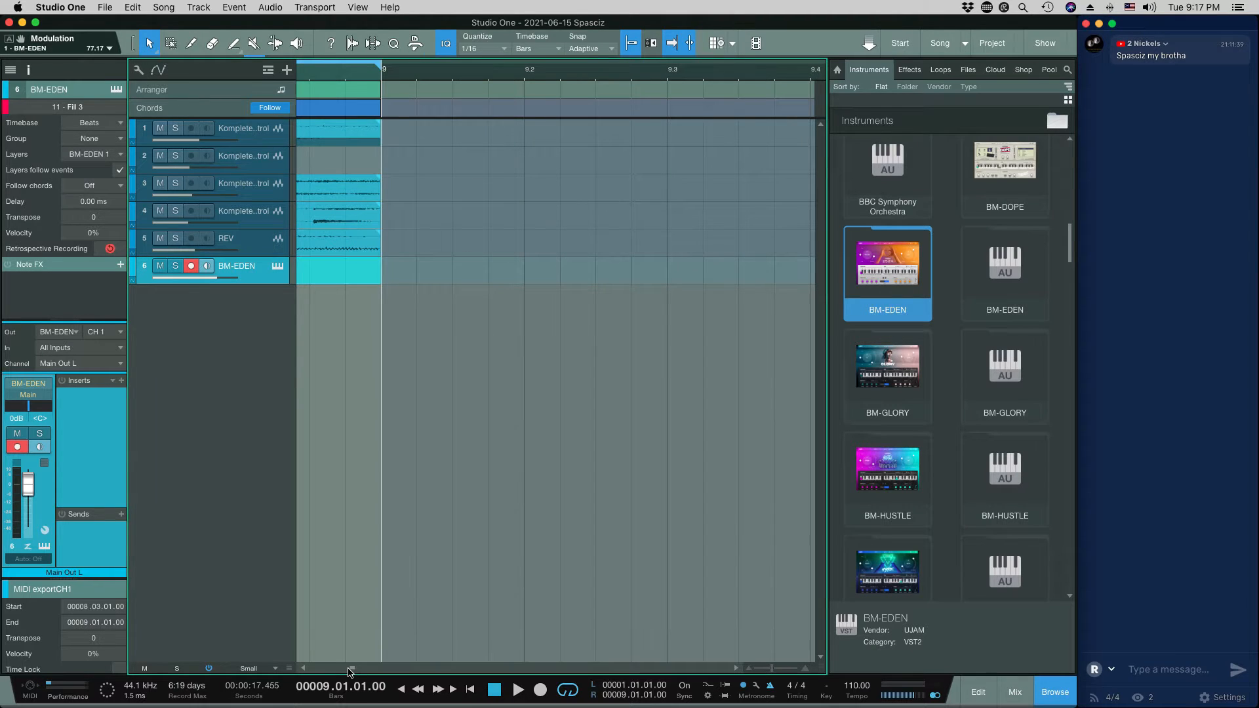
left_click_drag(352, 670, 345, 669)
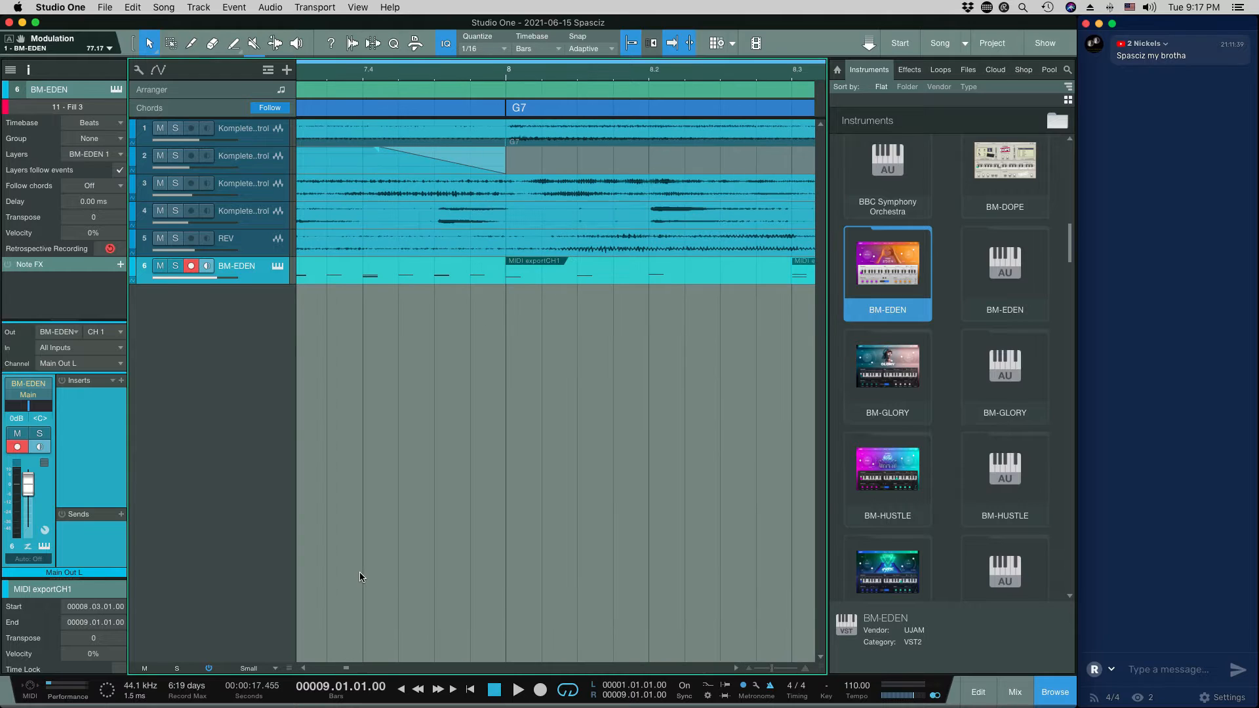
key("w")
key("w")
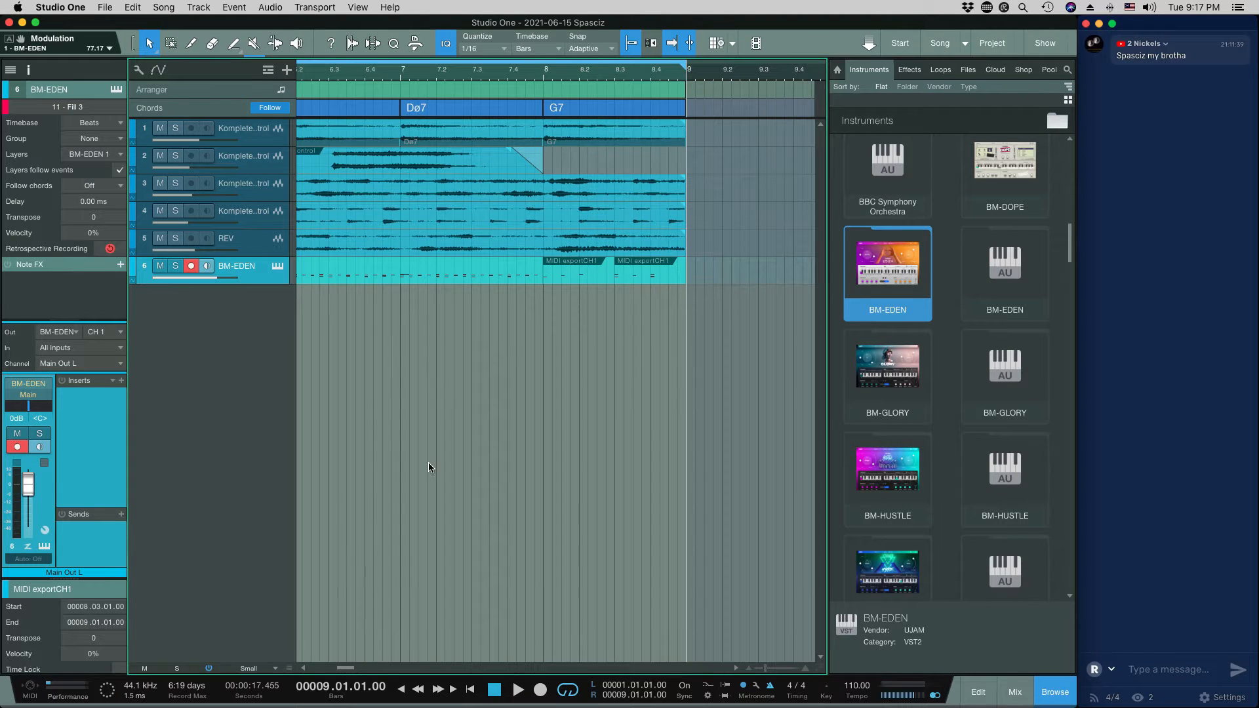
left_click(399, 74)
key("space")
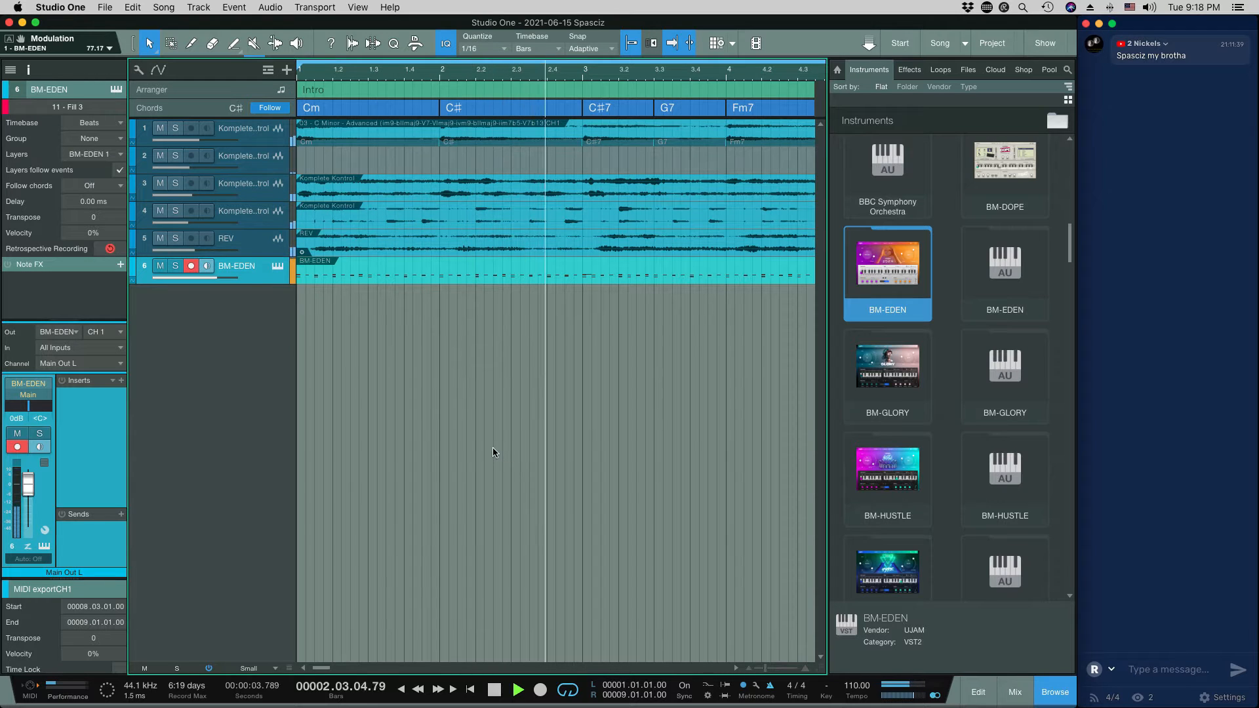
key("space")
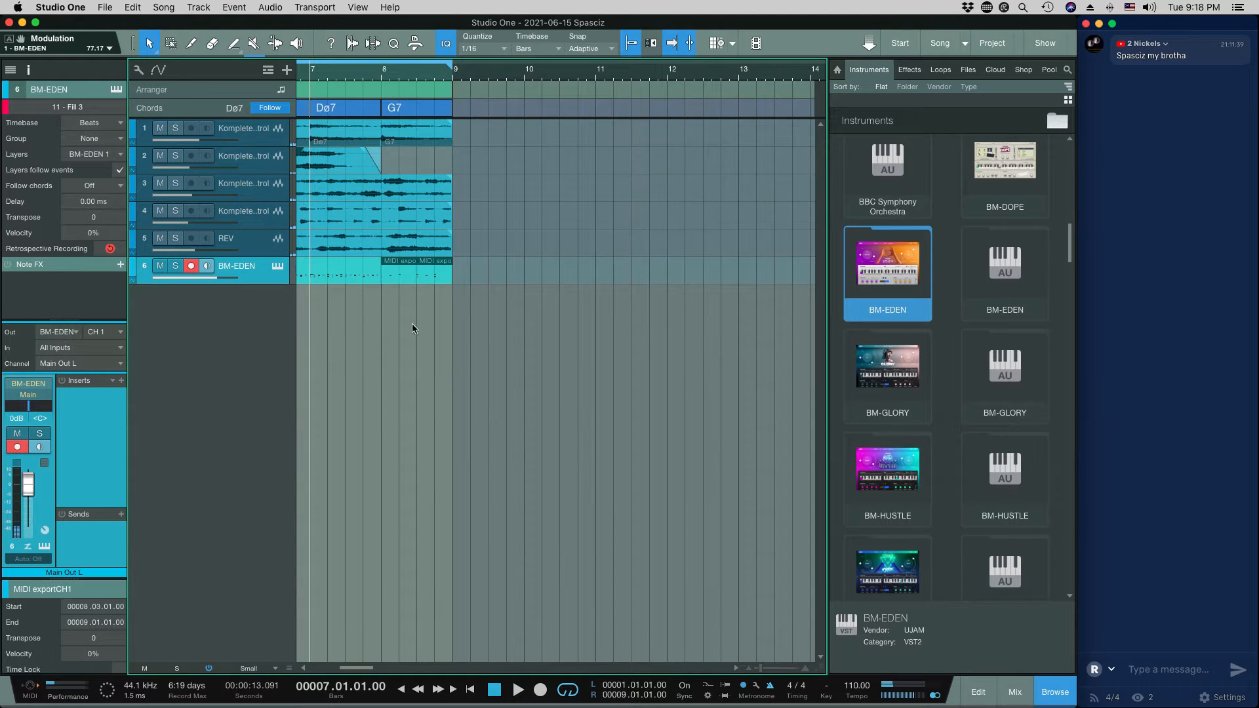
Merge the BM-EDEN events from bar 5 to bar 9 and open the merged event in the note editor
left_click(332, 274)
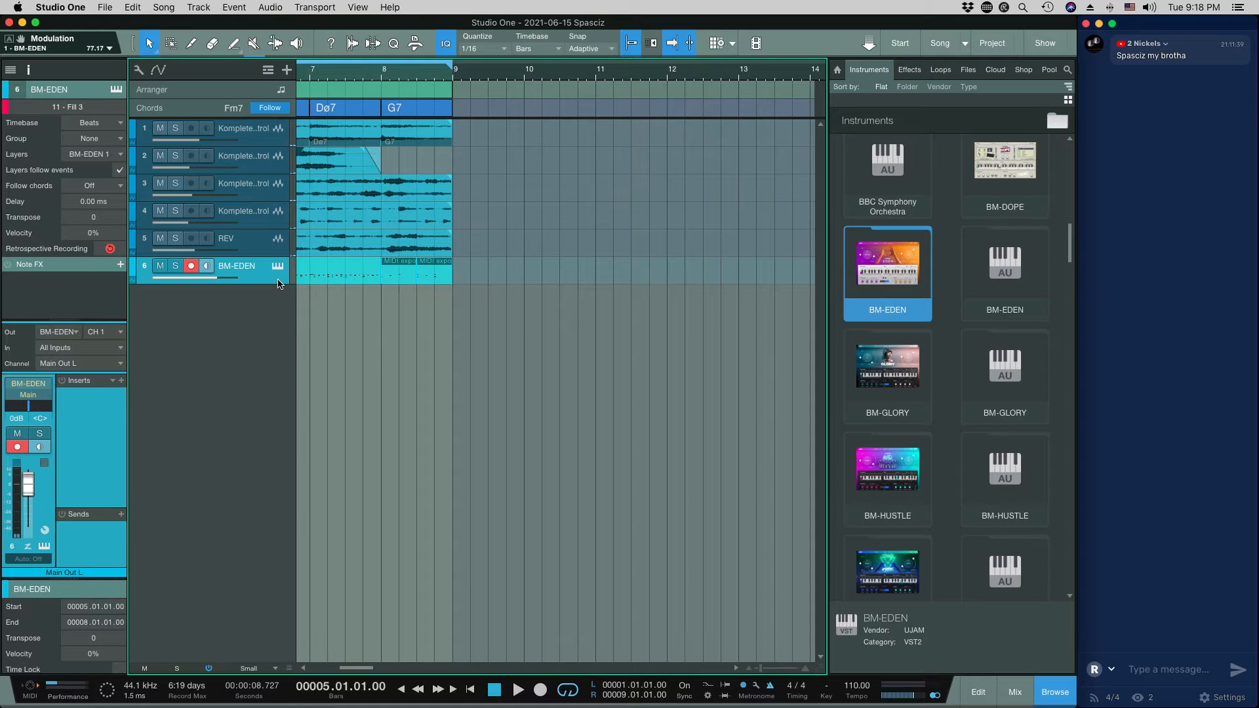
key("g")
double_click(372, 263)
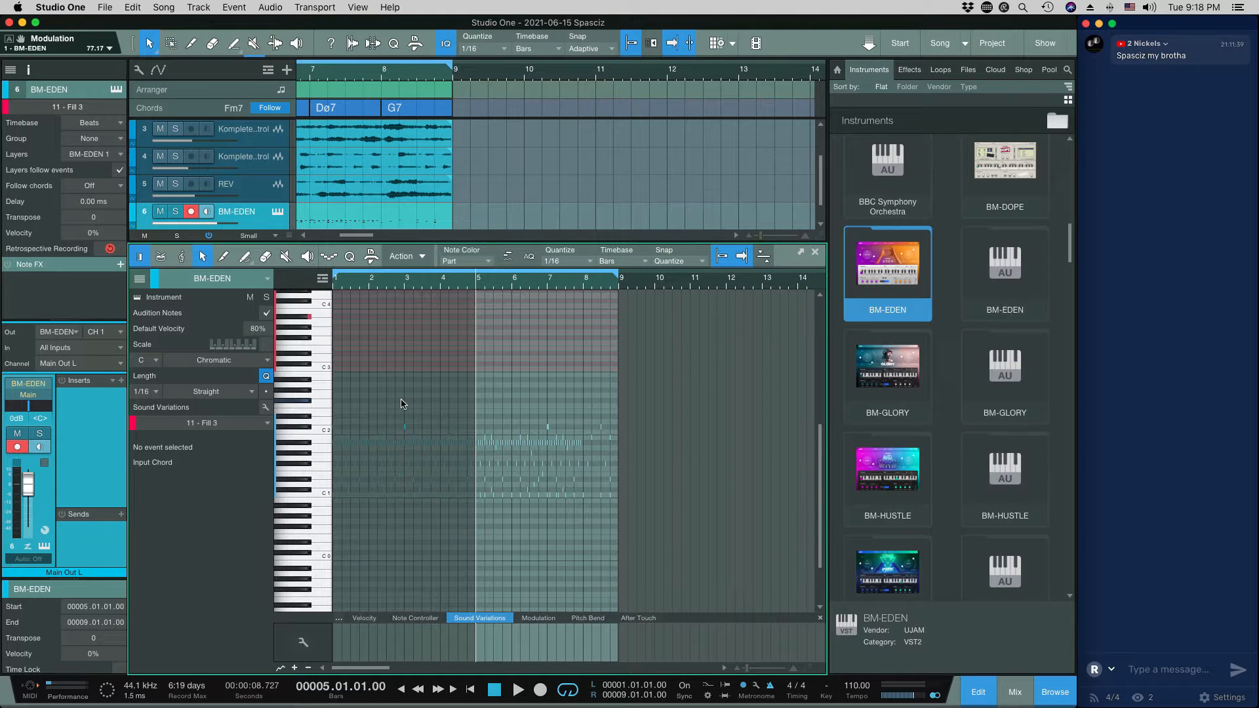
Examine the merged event's notes and play them from bar 5
key("e")
key("e")
key("e")
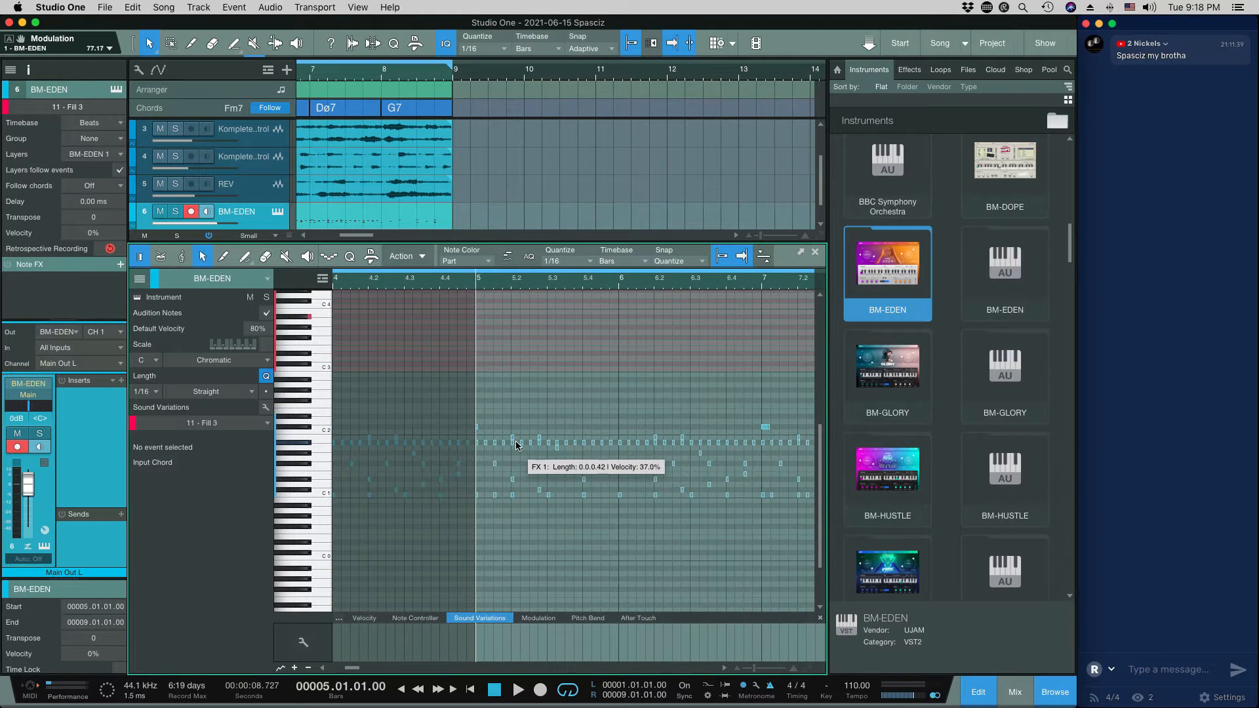
key("w")
key("w")
key("w")
key("space")
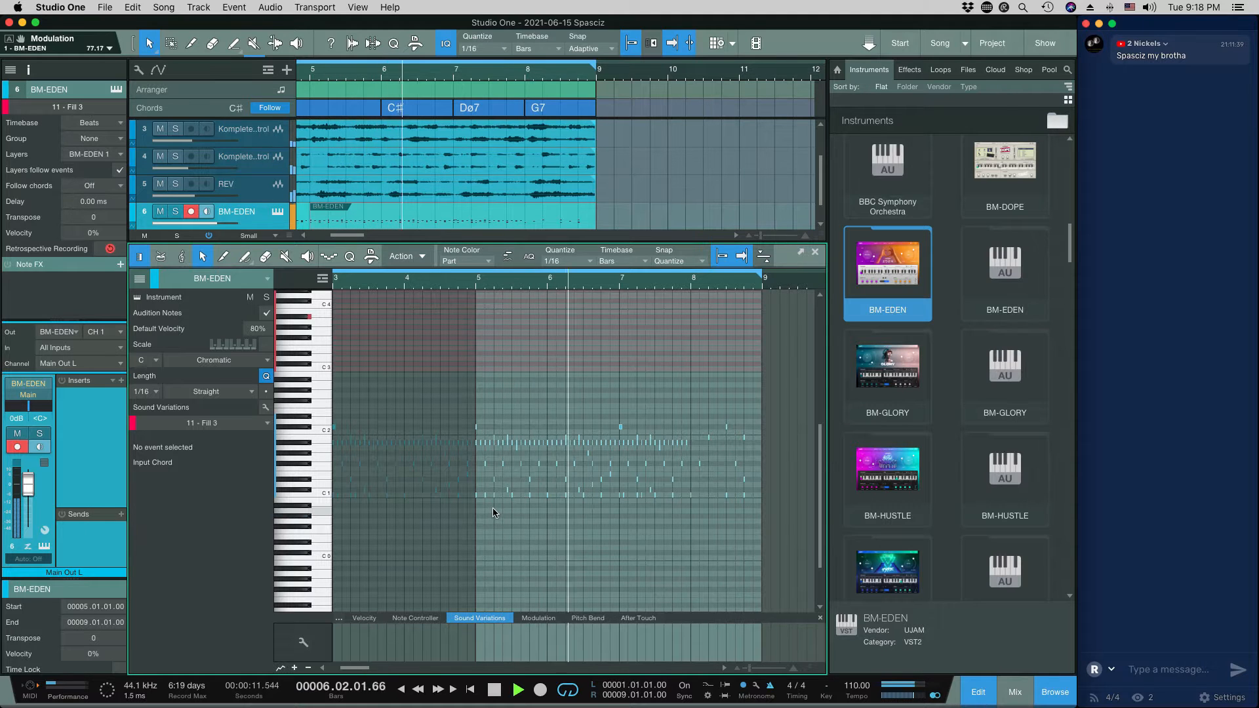
key("space")
Delete the C1 kick note halfway through beat 1 of bar 5 and play the part from bar 5
key("e")
key("e")
key("e")
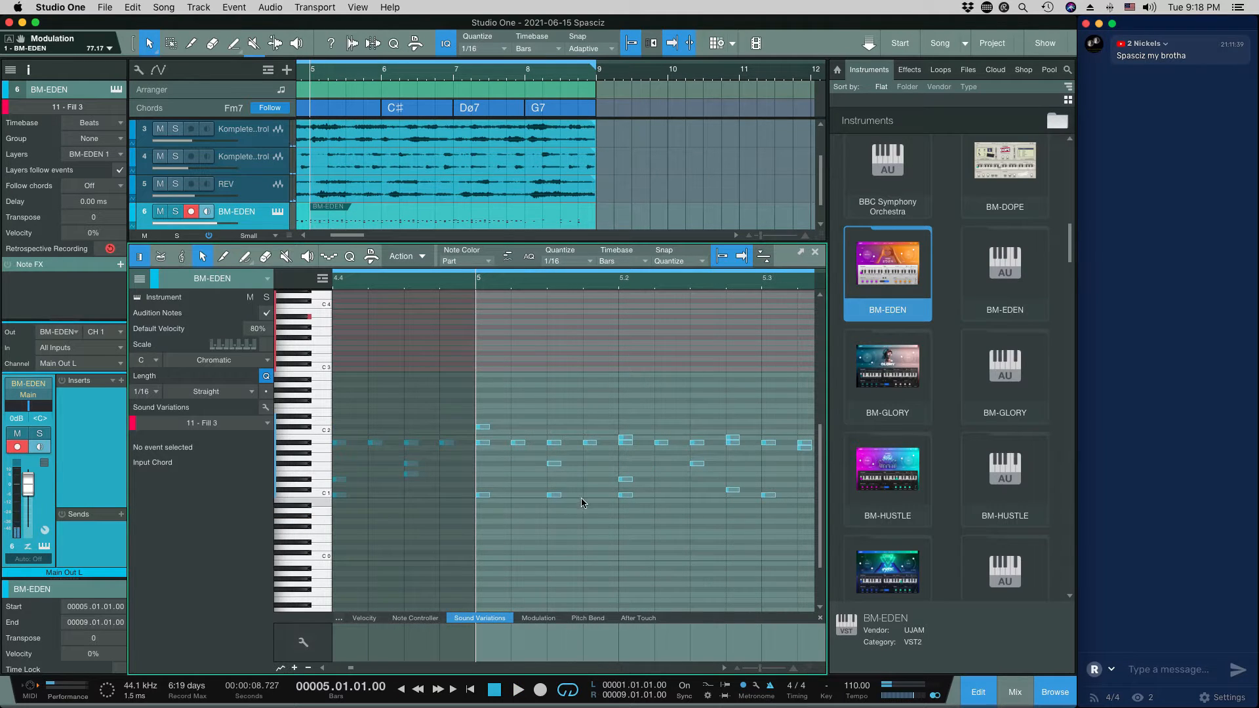
left_click(554, 495)
key("Delete")
key("space")
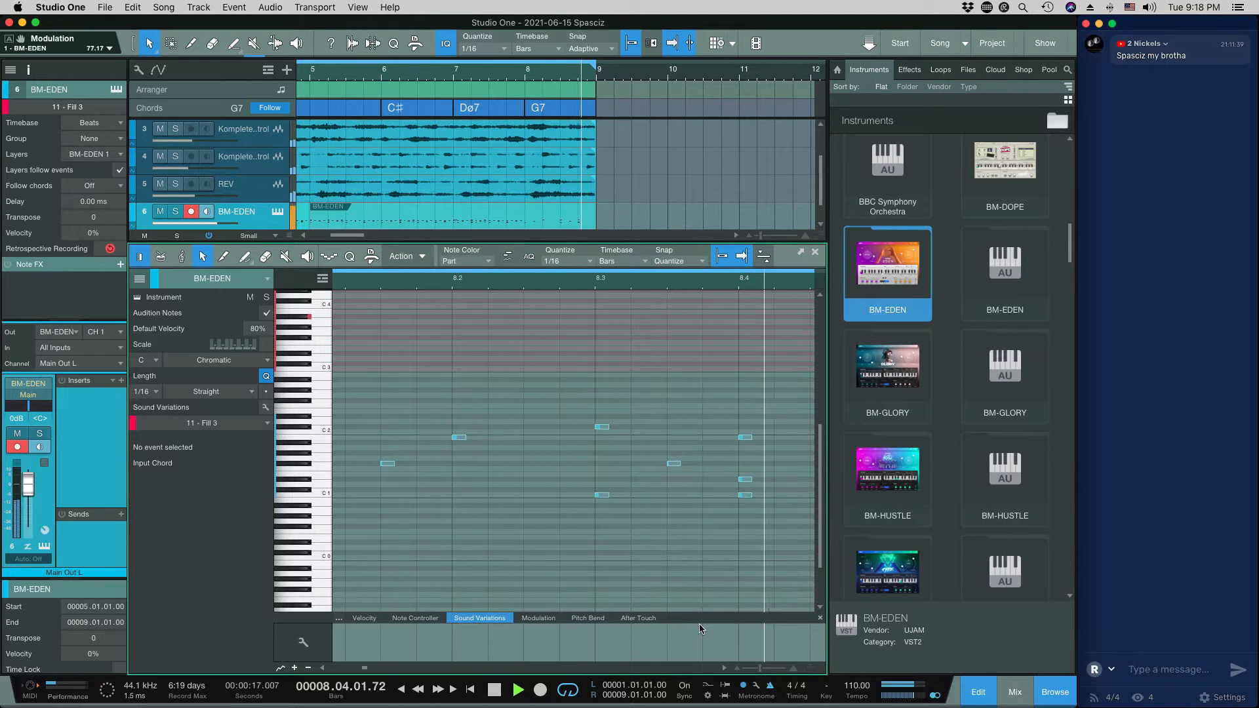
Stop playback and reduce the height of the note editor to give the arrangement more room
key("space")
key("w")
key("w")
key("w")
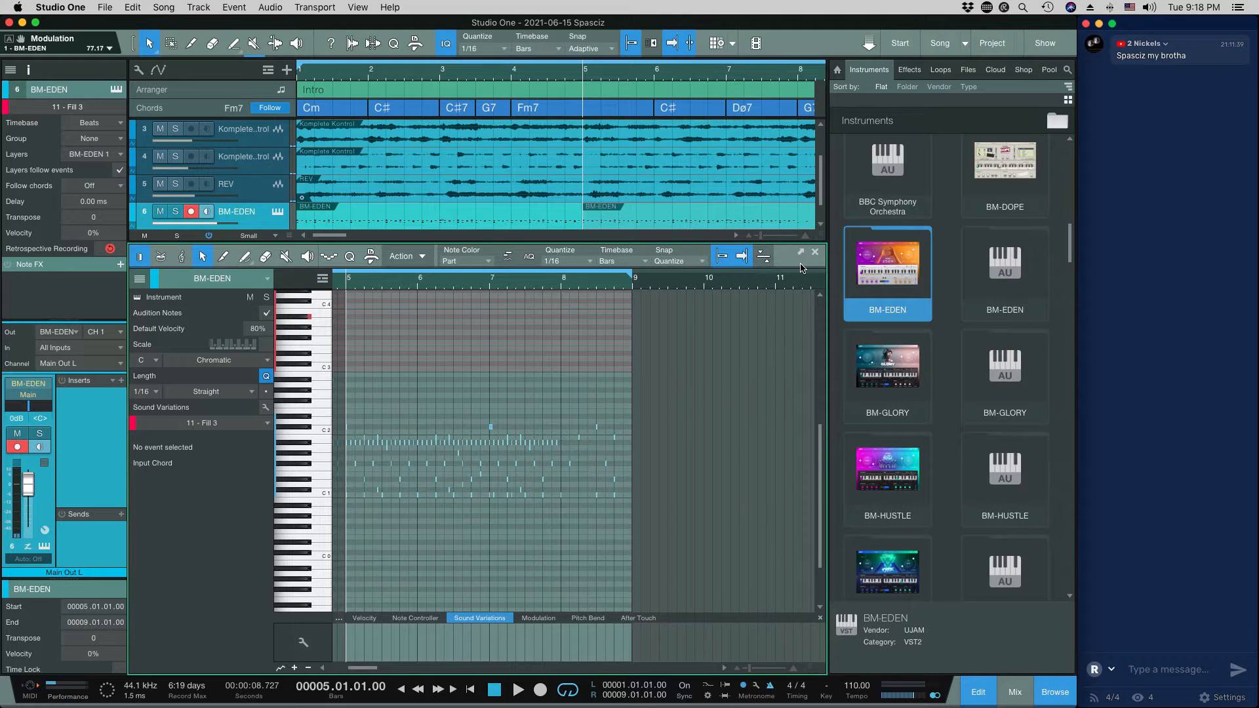
left_click_drag(613, 242, 611, 472)
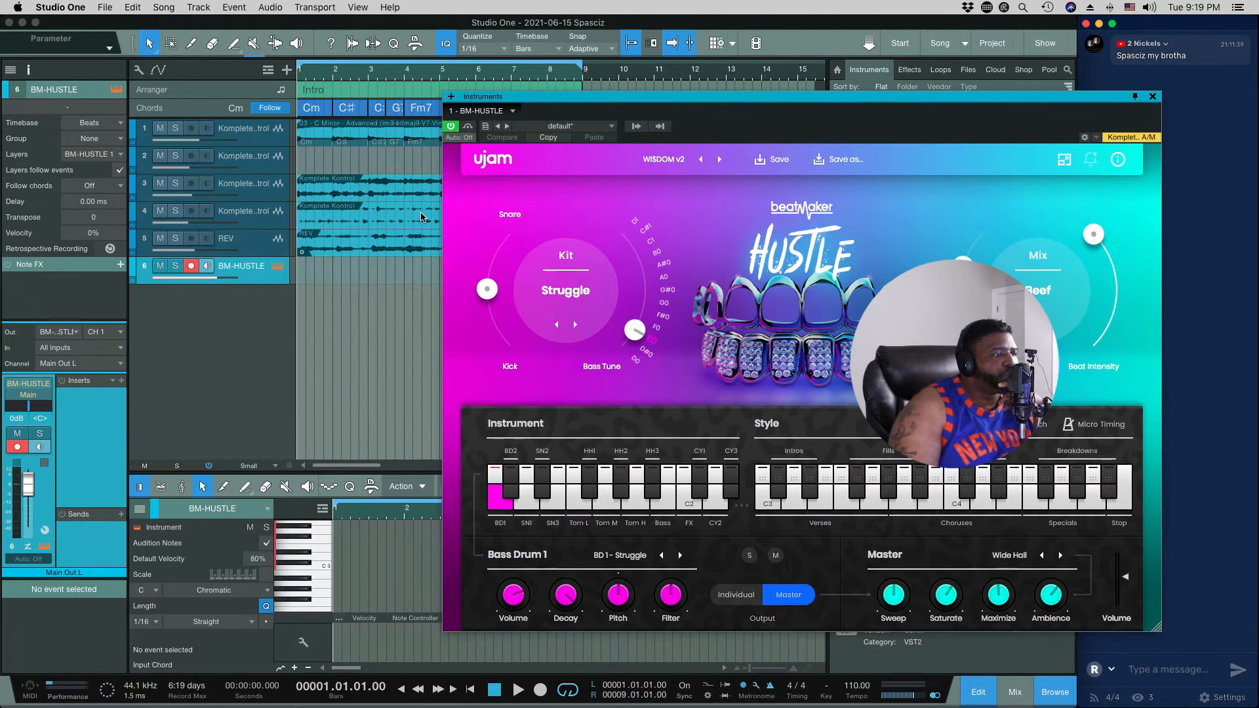
Set the BM-HUSTLE style to 110 THE WONK and audition its verse patterns
left_click_drag(747, 100, 635, 95)
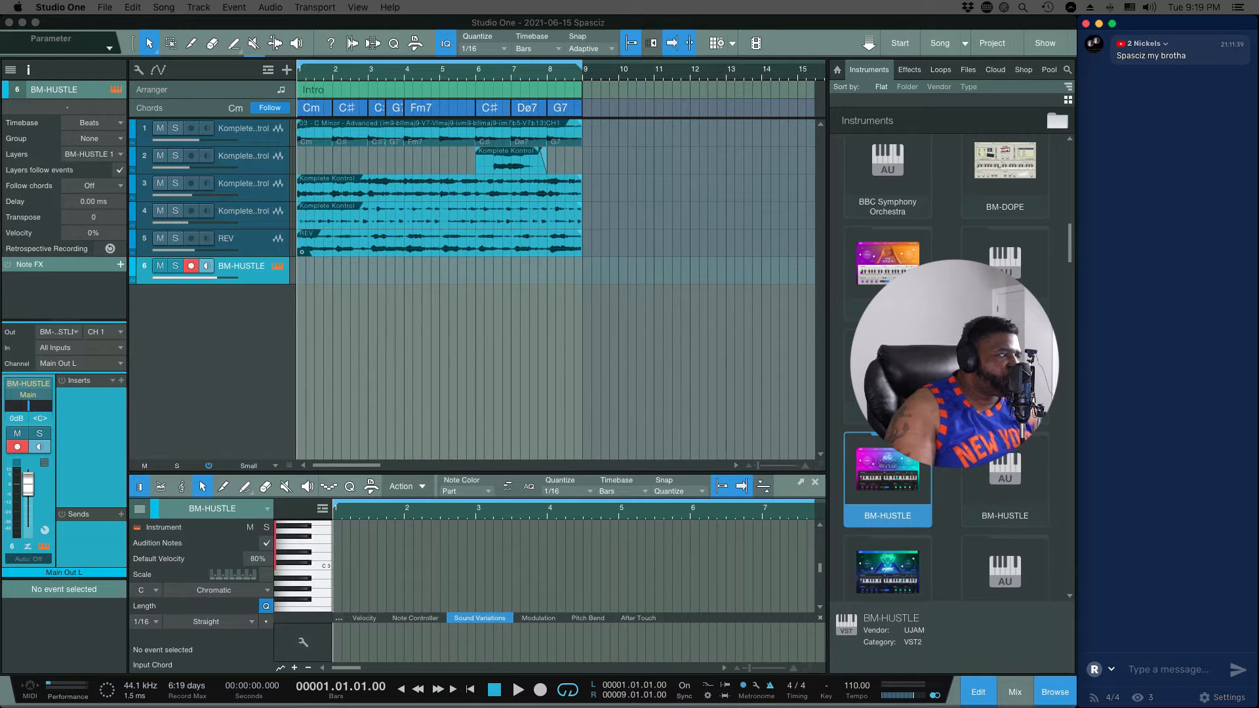
left_click(442, 359)
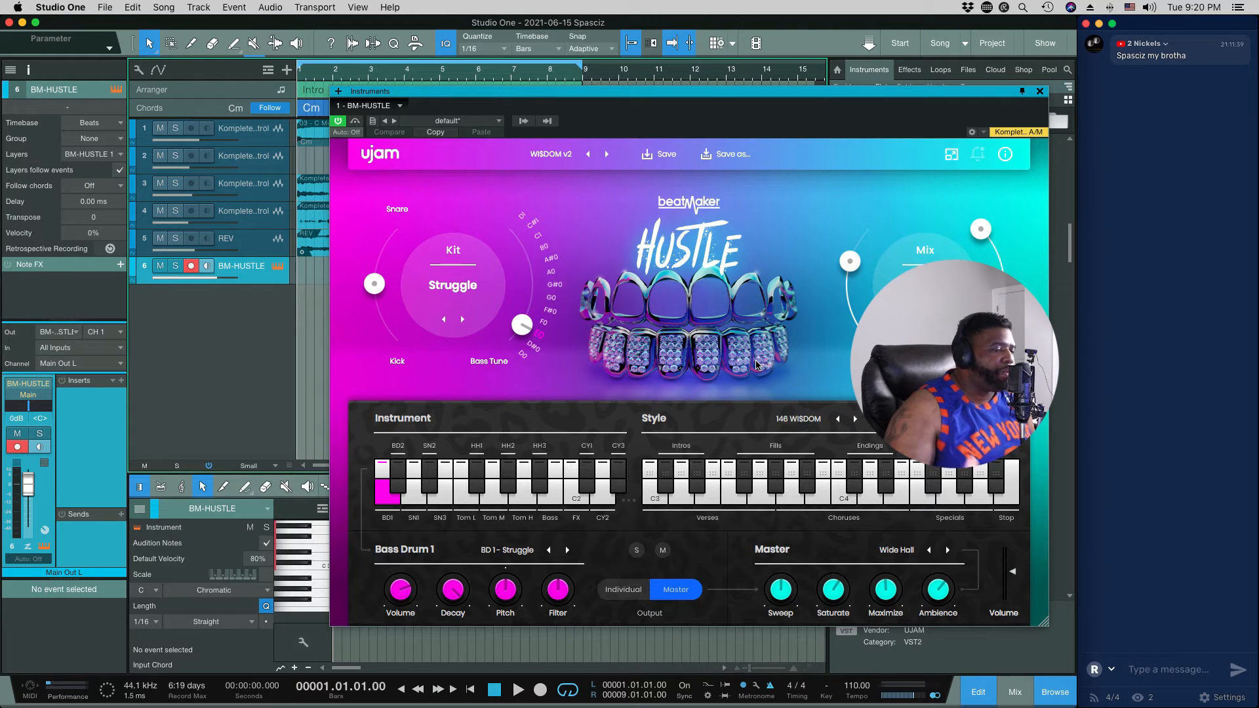
left_click(758, 501)
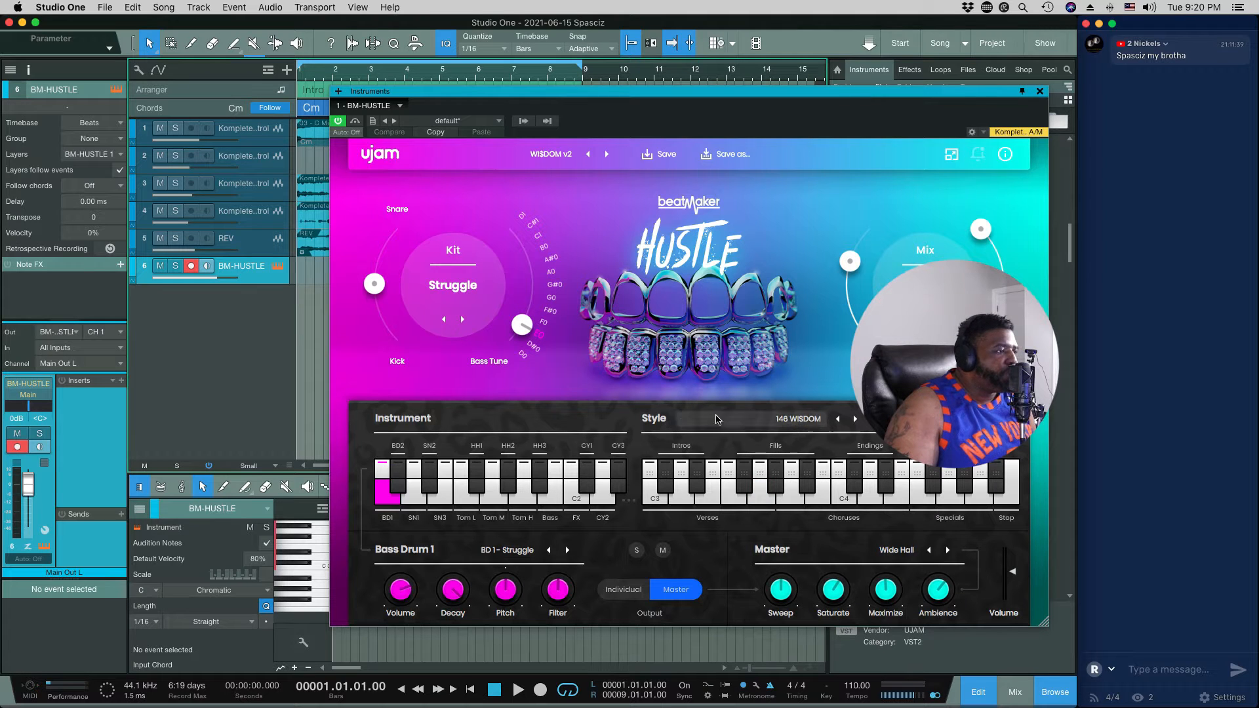
left_click(796, 420)
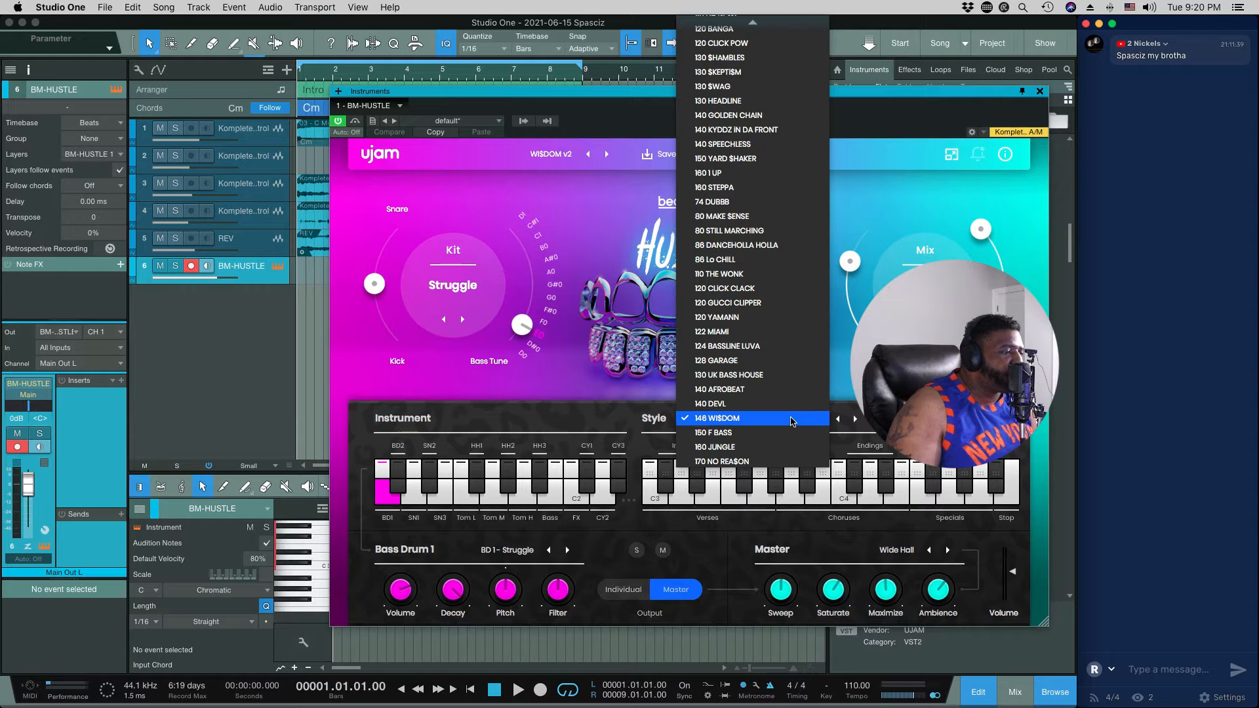
left_click(726, 275)
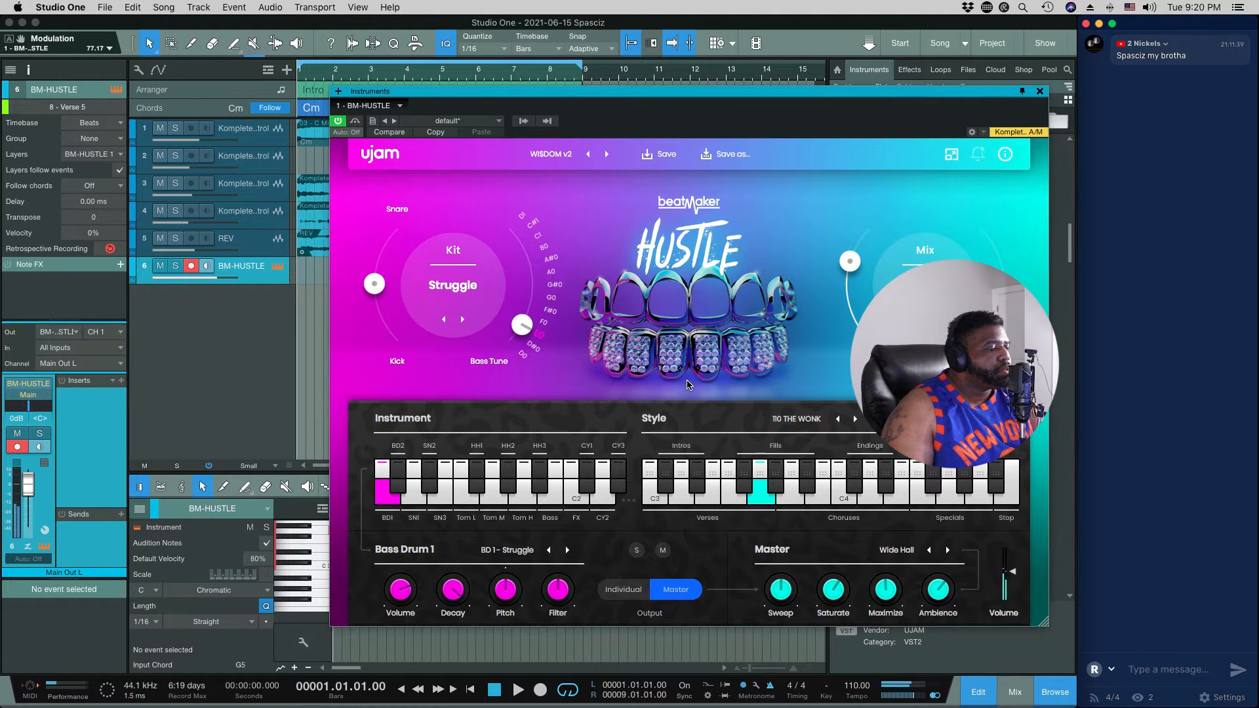
Audition the Mid Tempo factory presets BOUNCY v2 and CLICK POW, playing the song from bar 1 for comparison
left_click(548, 157)
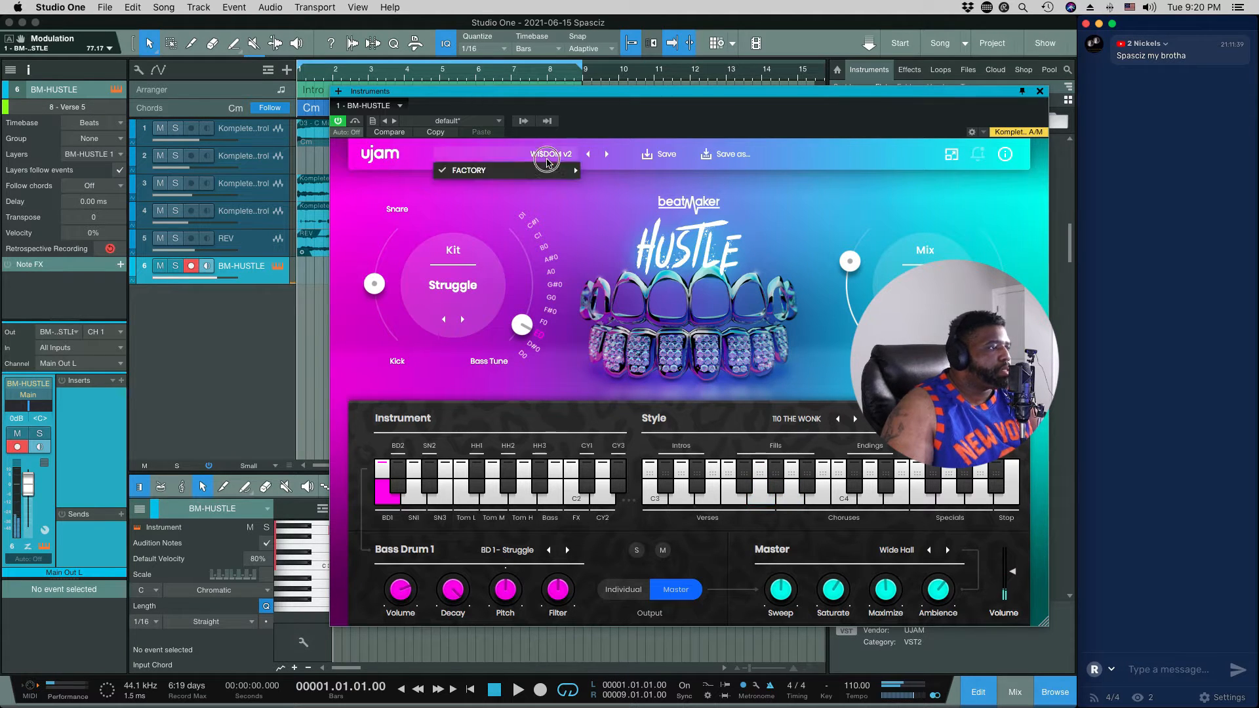
mouse_move(556, 172)
mouse_move(636, 173)
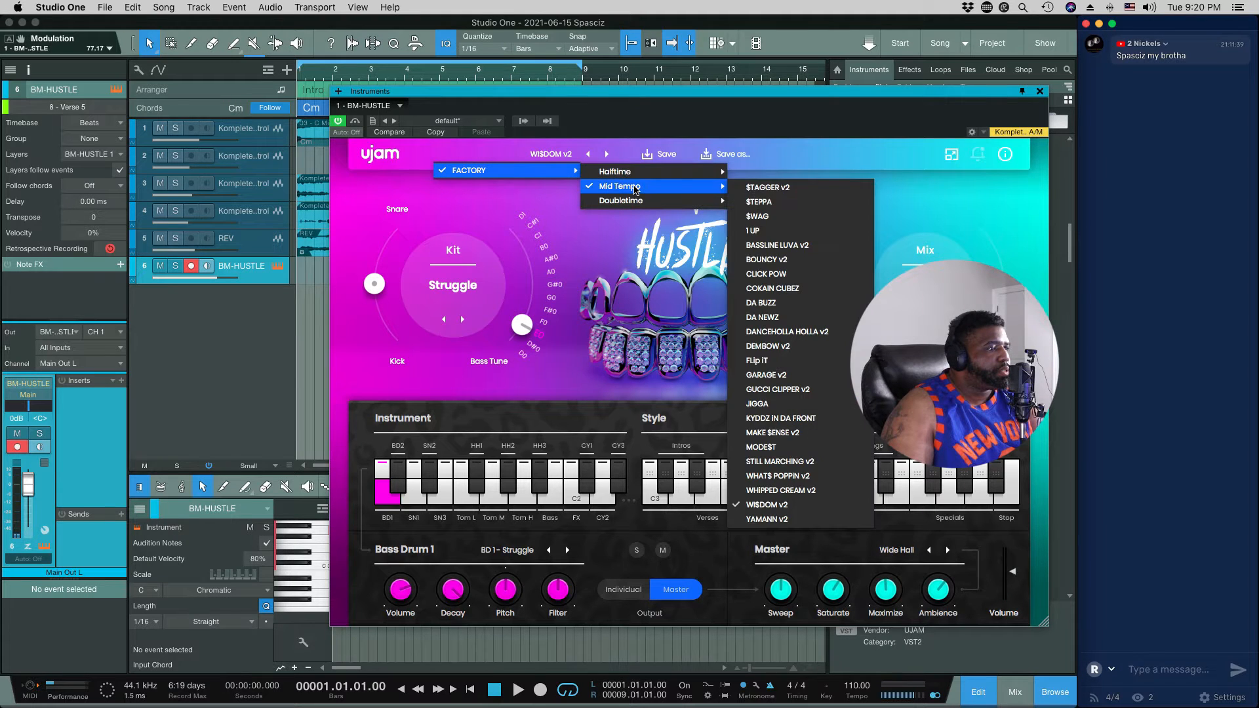
left_click(784, 265)
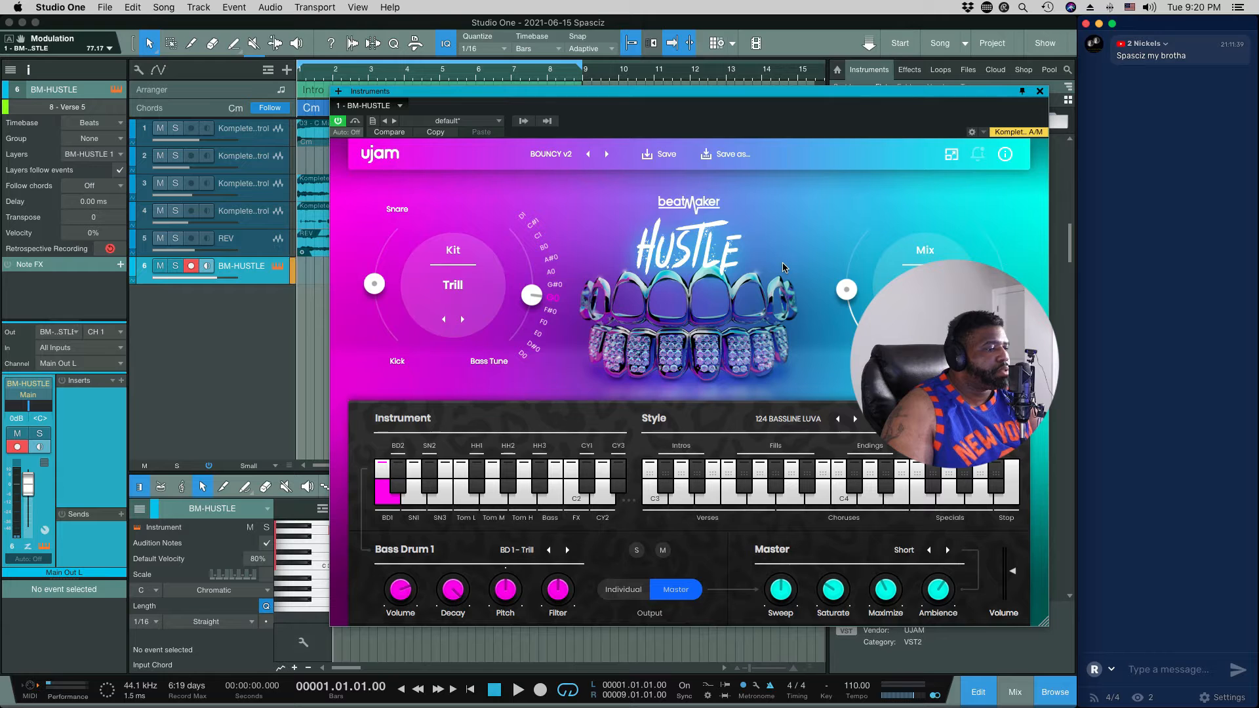
left_click(607, 154)
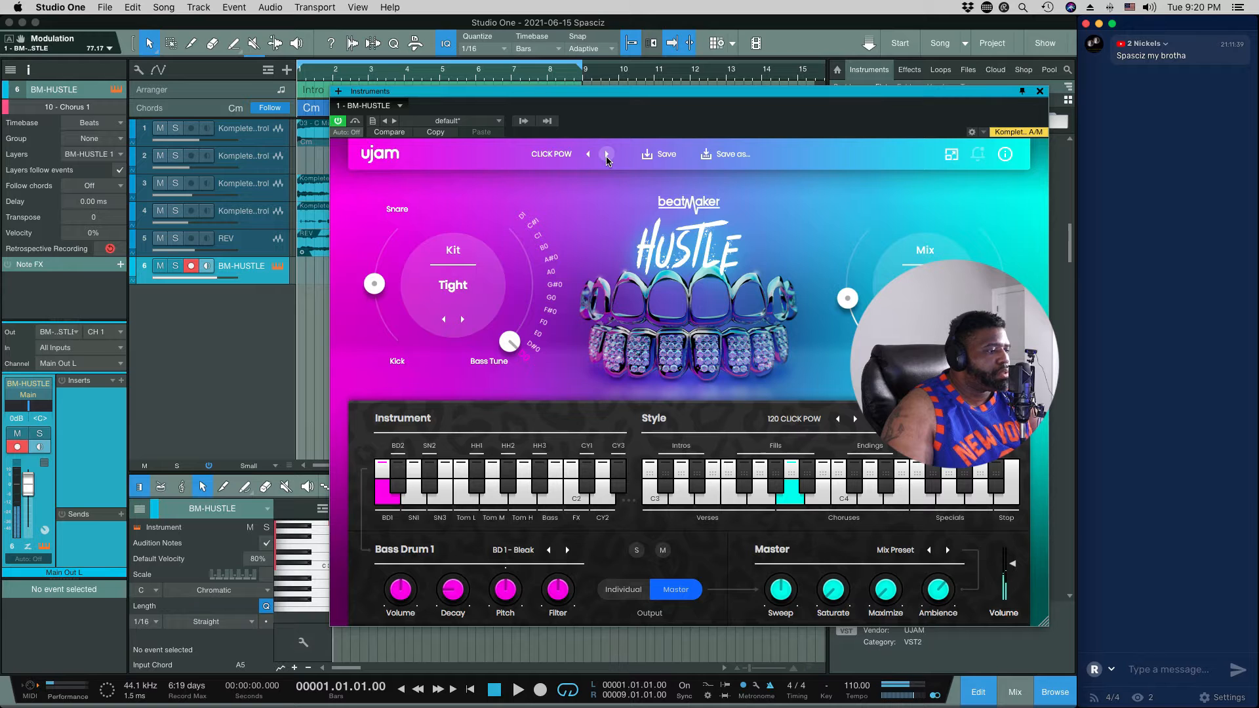
key("space")
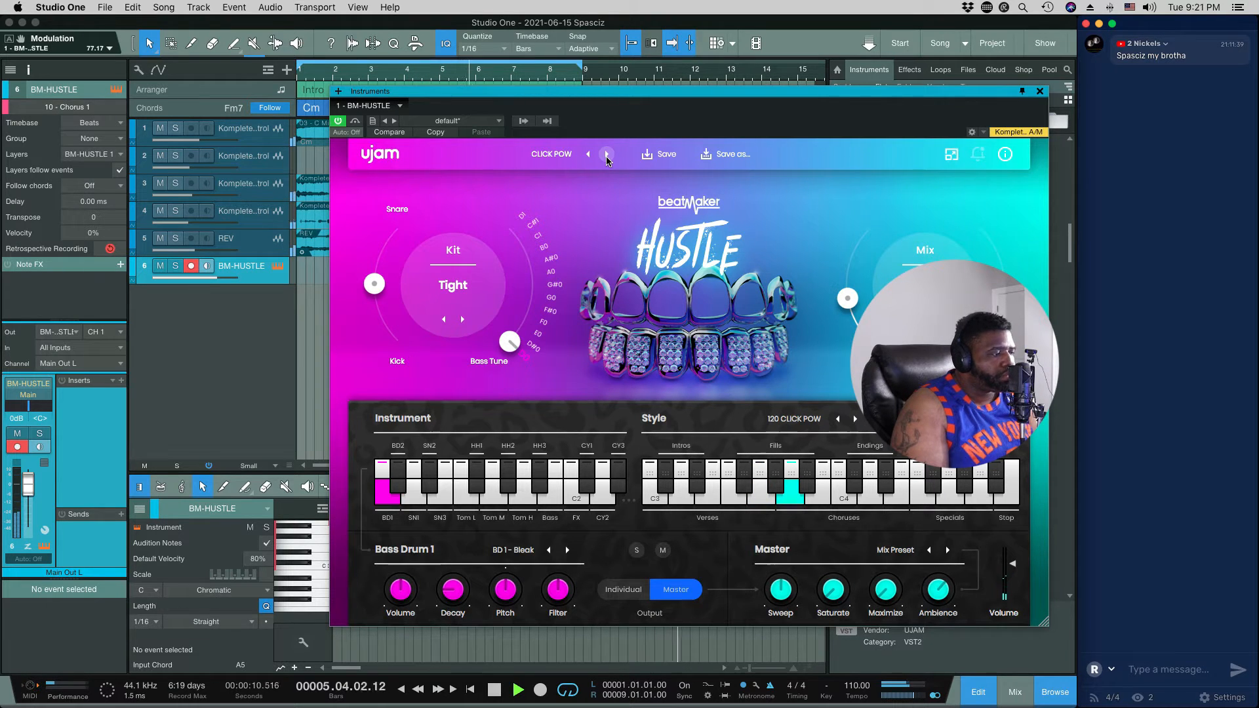
key("space")
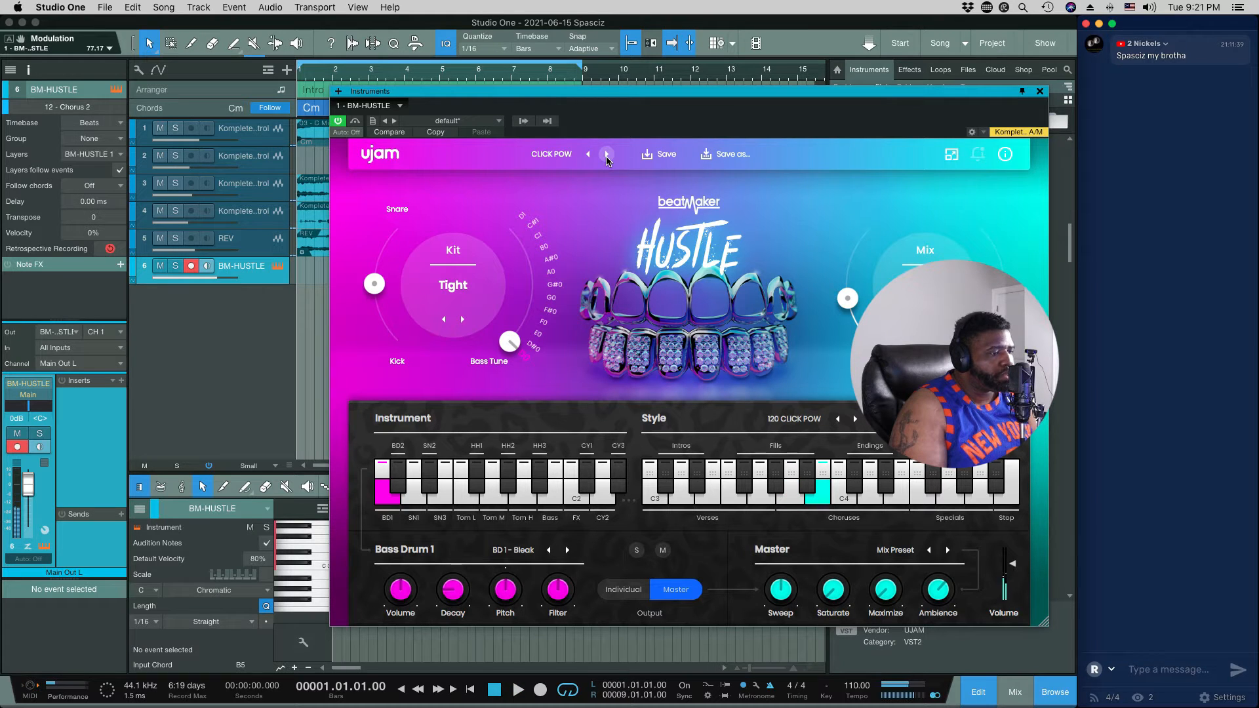
Audition the COKAIN CUBEZ and DA NEWZ presets and load DA BUZZ, keeping the 100 DA BUZZ style
left_click(607, 155)
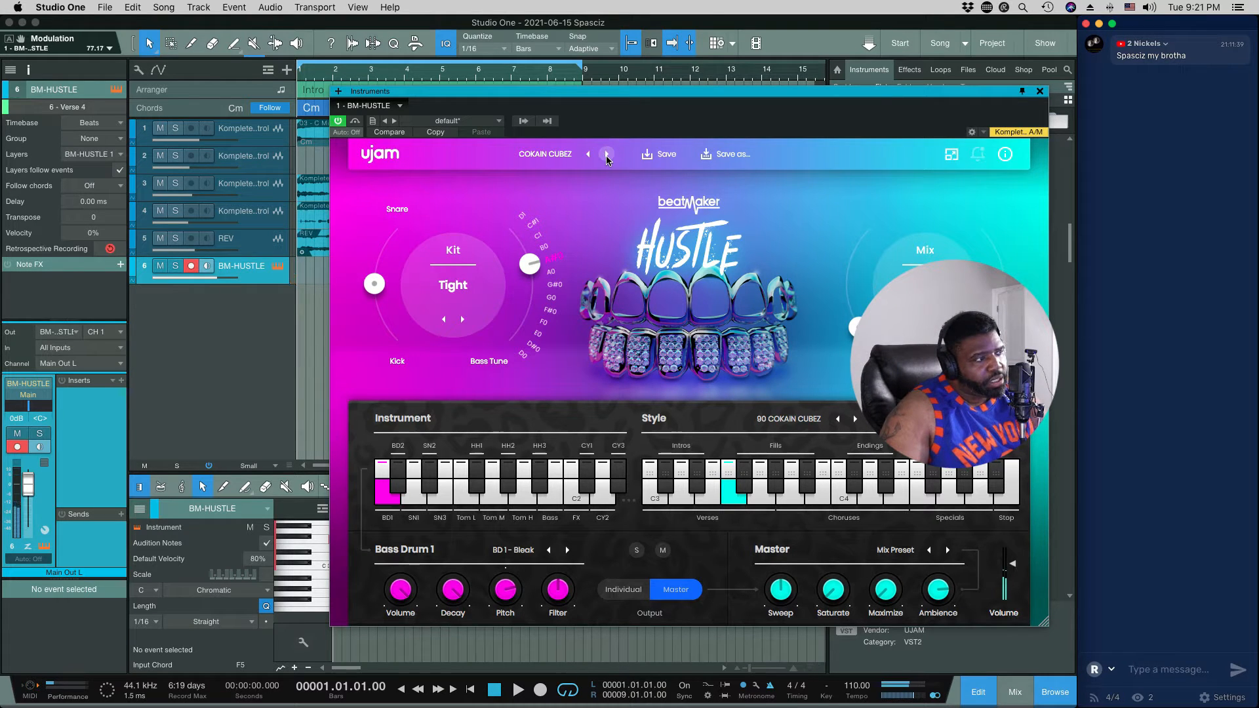
left_click(606, 156)
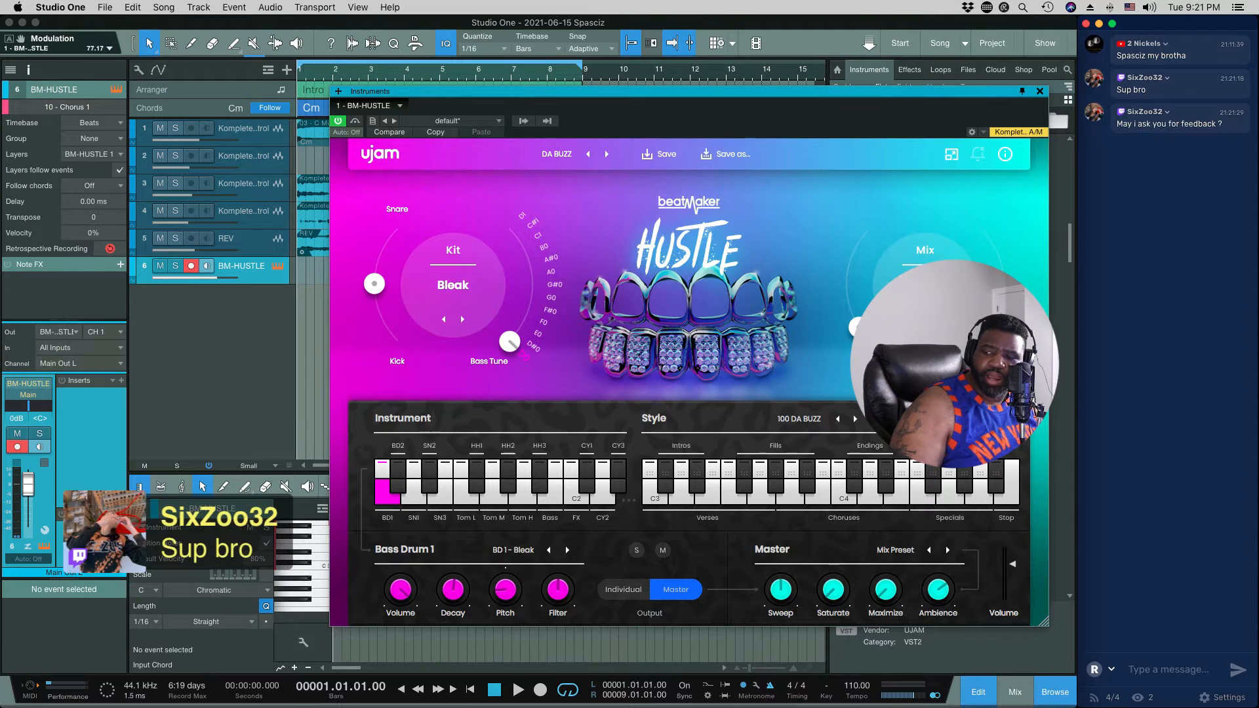
key("super+Tab")
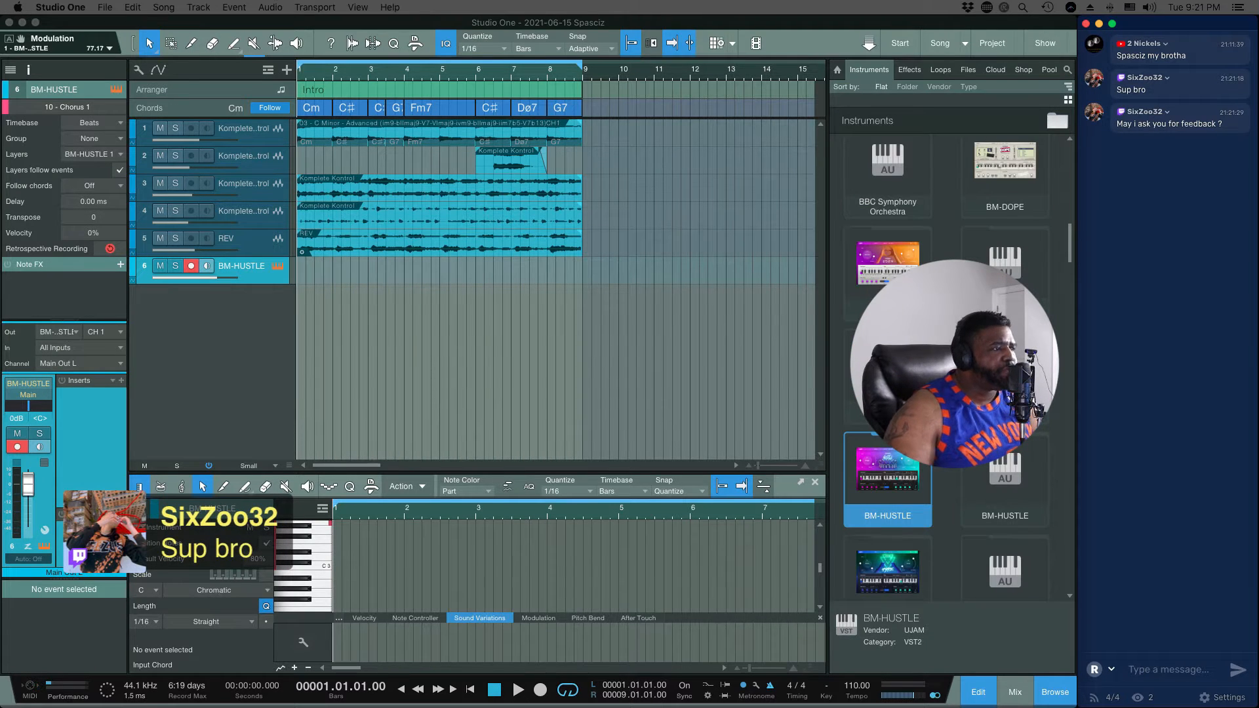
key("super+Tab")
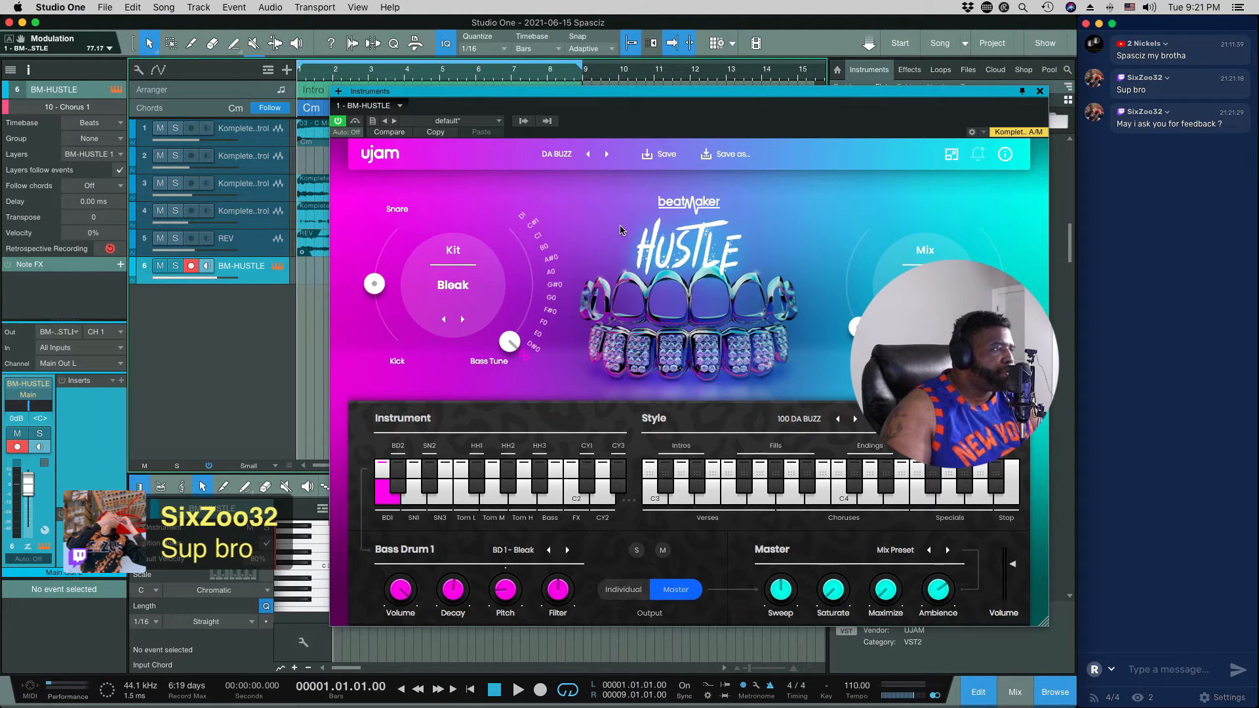
left_click(607, 155)
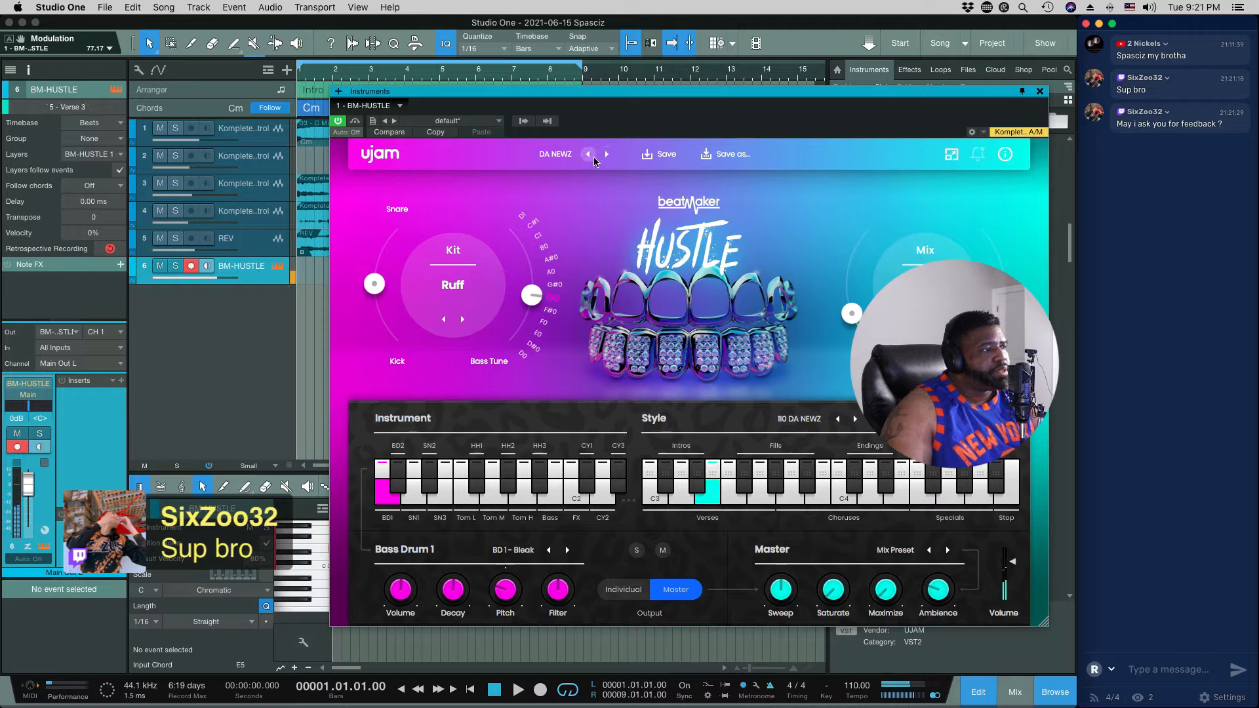
left_click(588, 154)
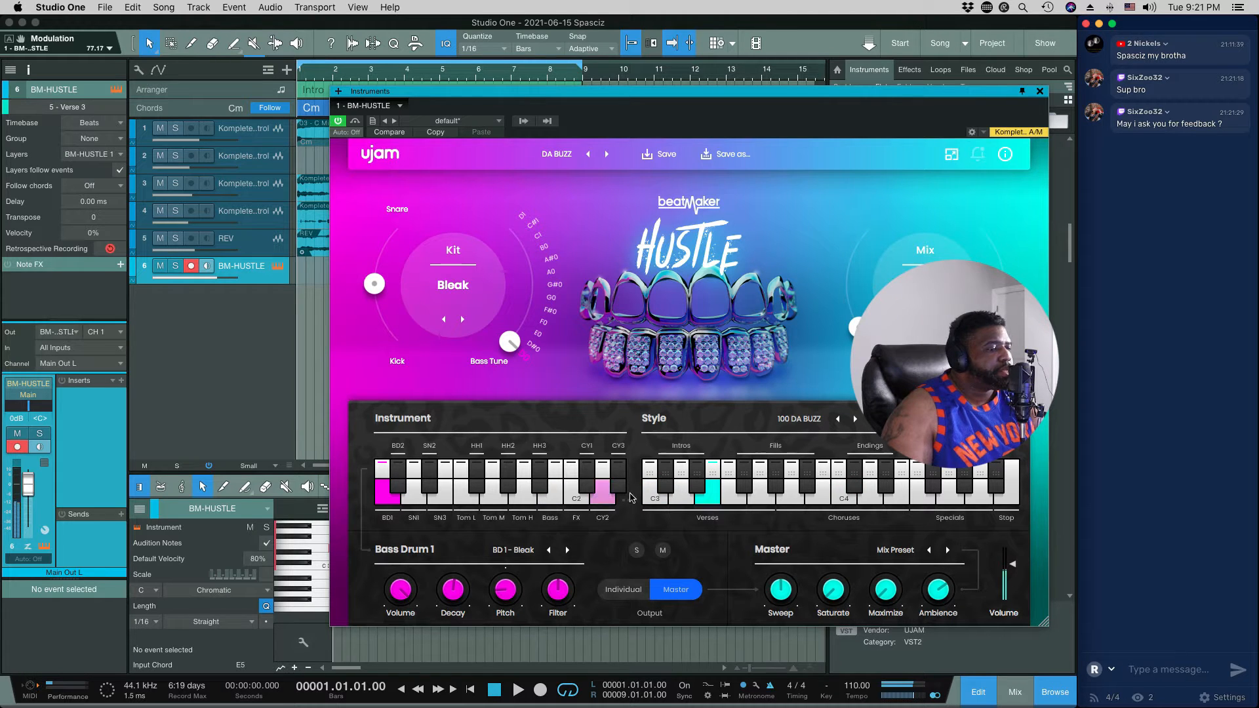
left_click(772, 427)
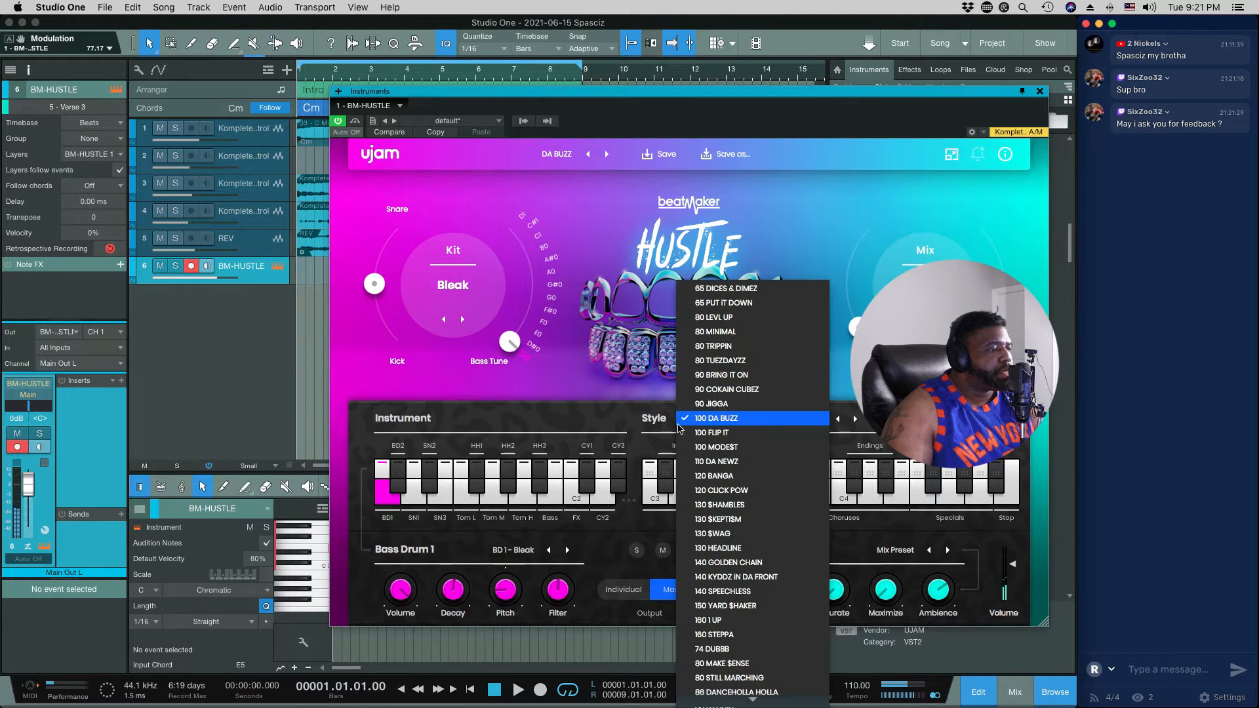
left_click(575, 422)
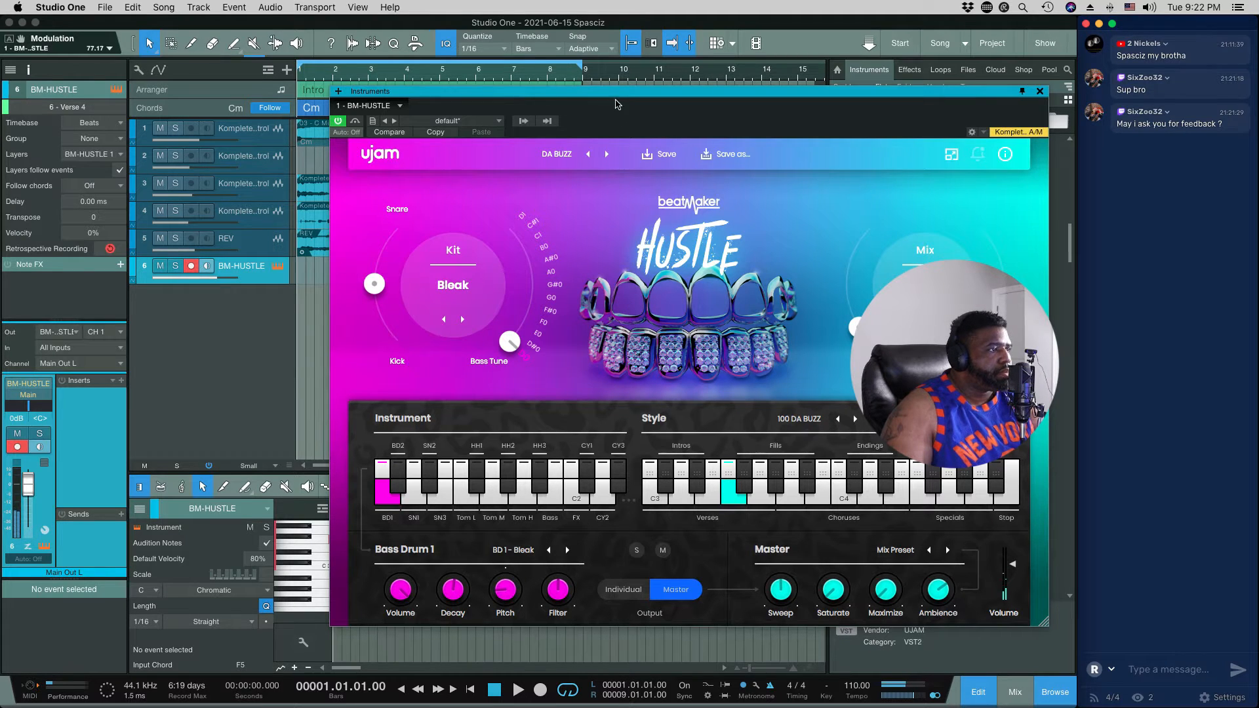
Move the plug-in window clear of the arrangement, audition the verse patterns and place Verse 4 on the BM-HUSTLE track at bar 1
left_click_drag(616, 93, 705, 82)
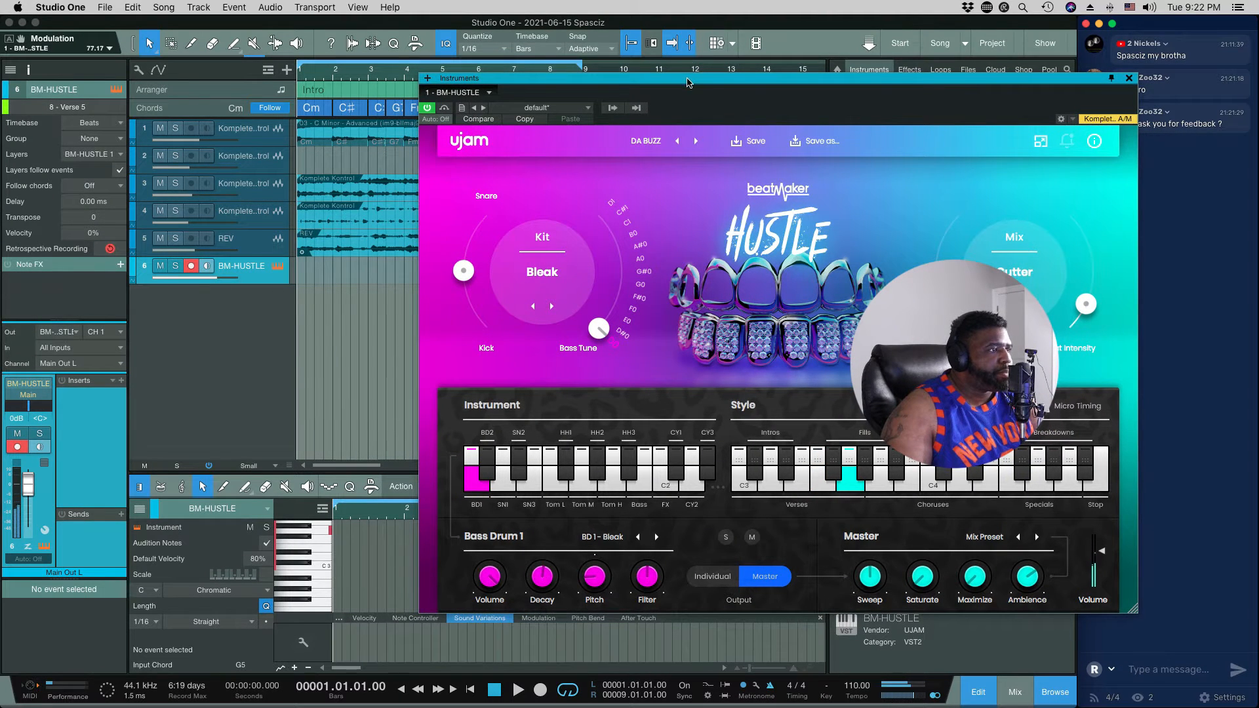
left_click_drag(686, 82, 773, 52)
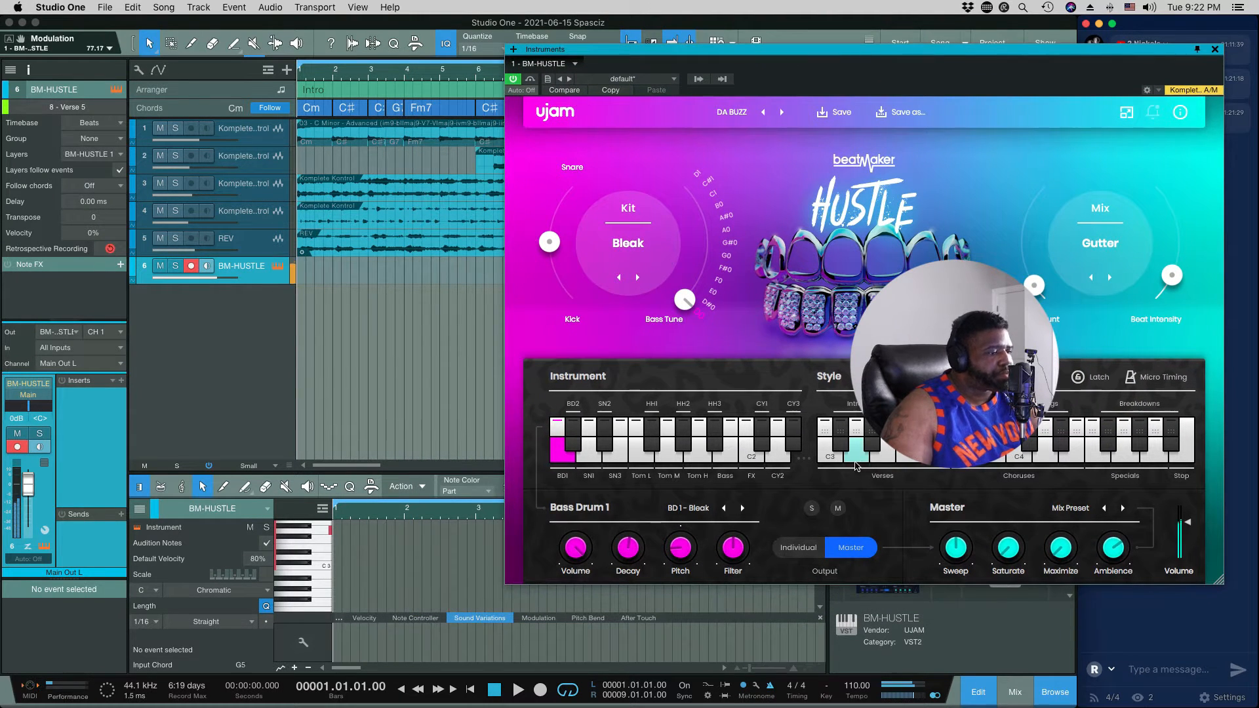
left_click(878, 461)
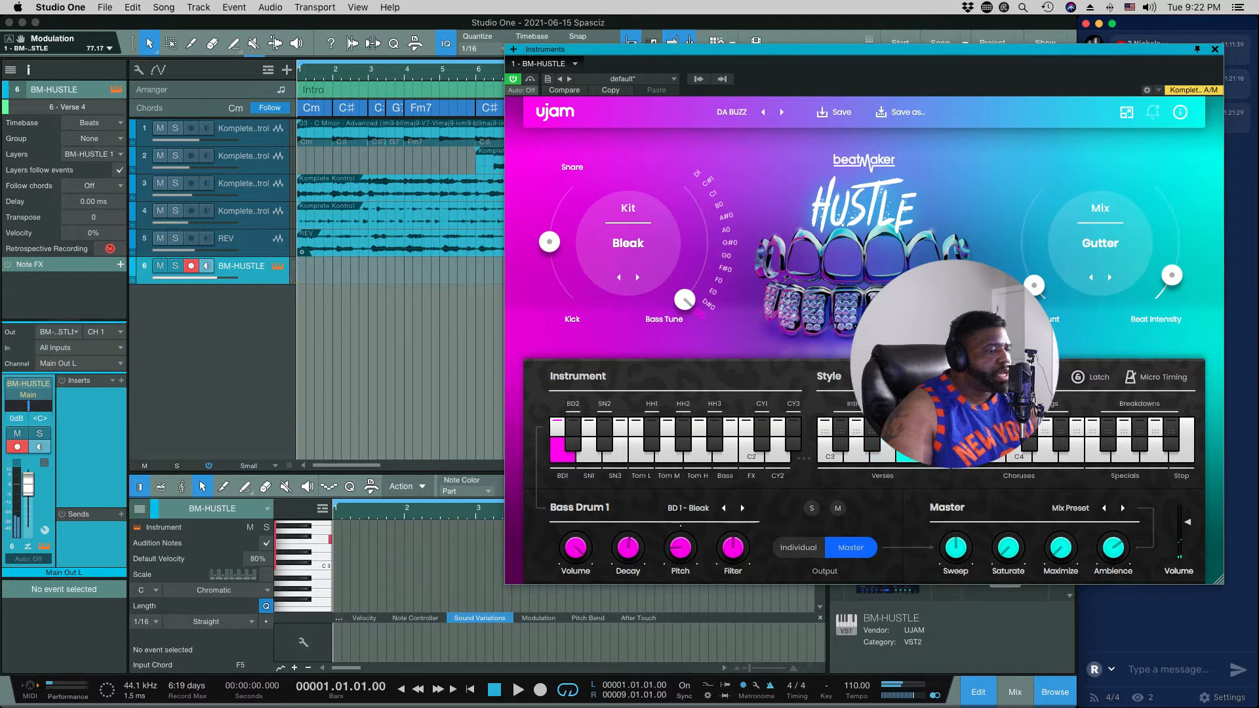
left_click_drag(904, 457, 326, 276)
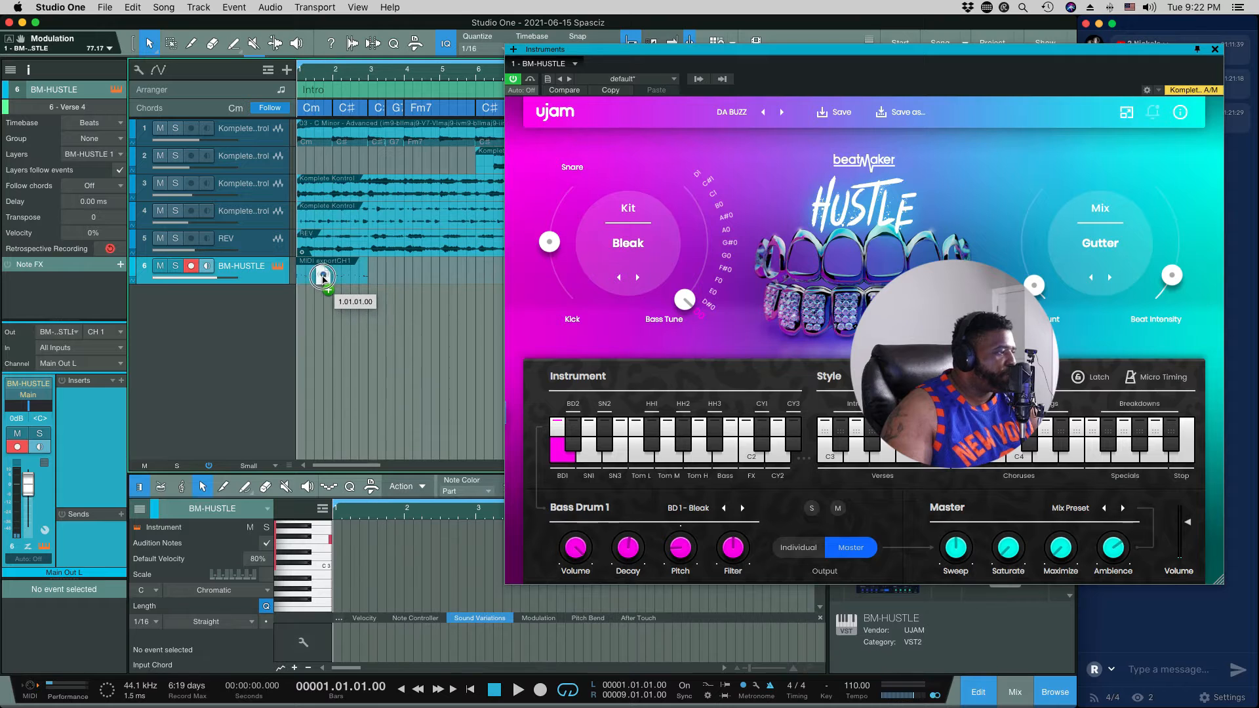
Place further two-bar DA BUZZ verse patterns on the BM-HUSTLE track at bars 3, 5 and 7
left_click(954, 472)
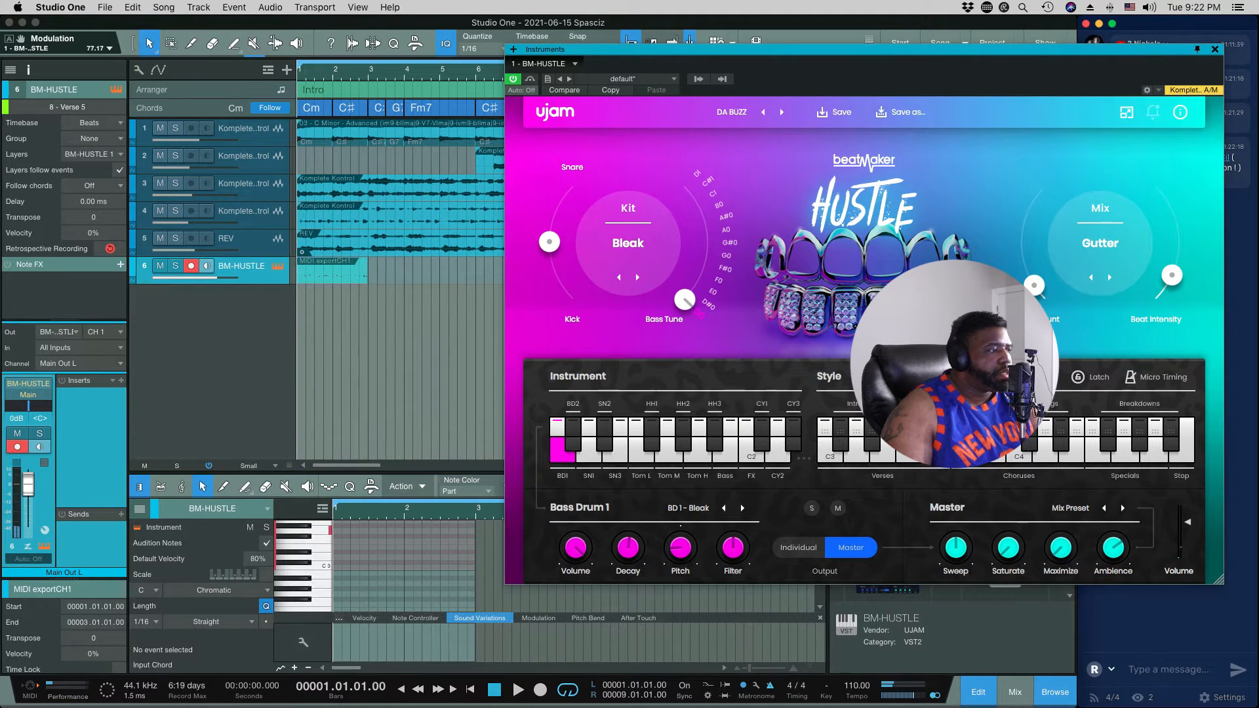
left_click_drag(584, 375, 396, 275)
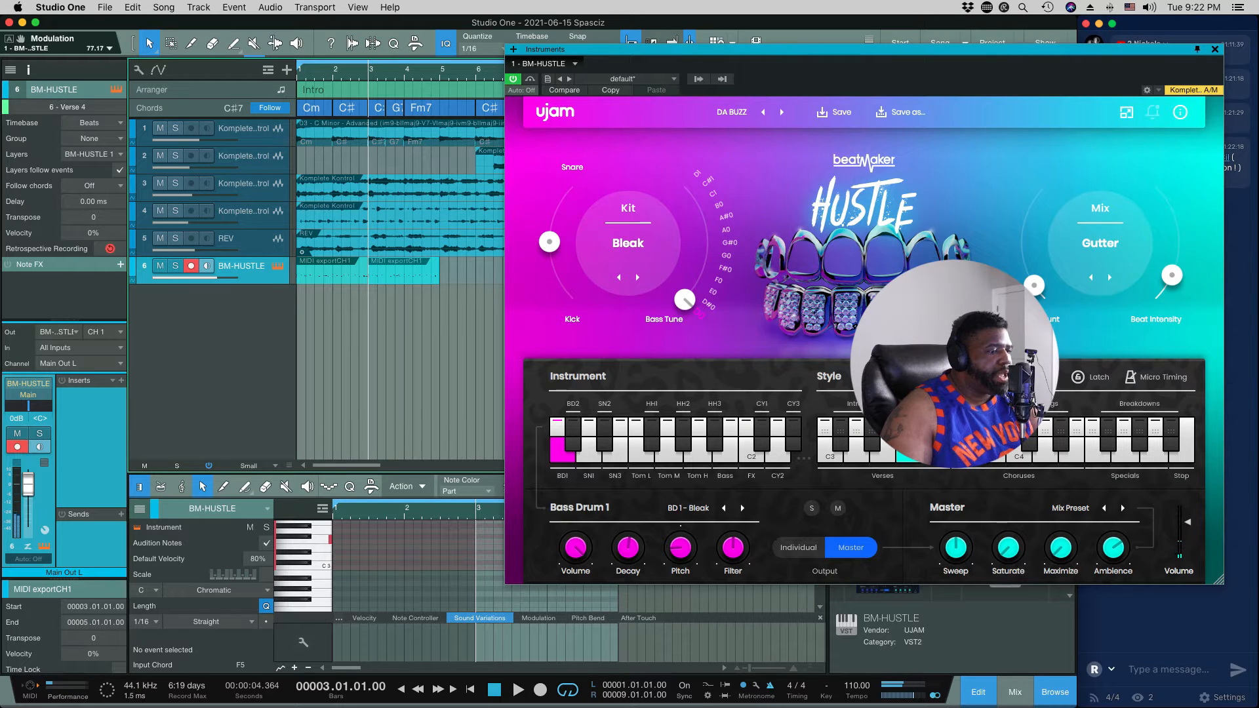
left_click_drag(636, 379, 468, 269)
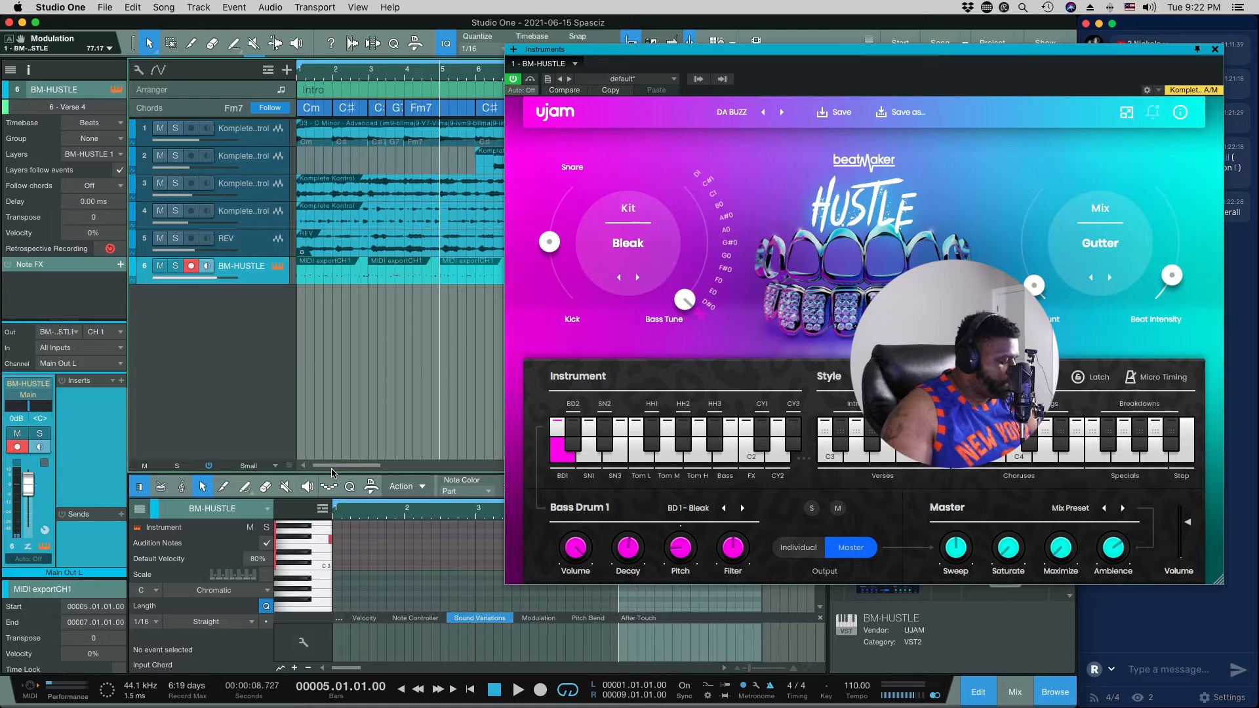
key("w")
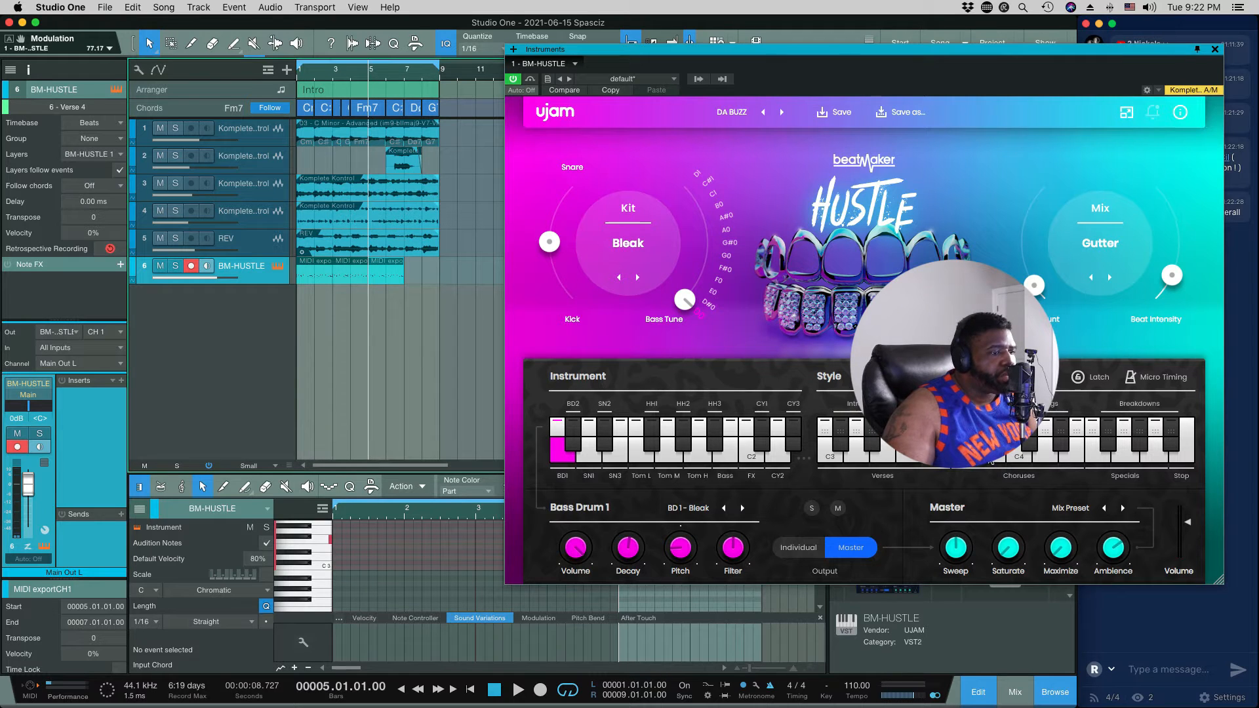
left_click_drag(903, 430, 435, 279)
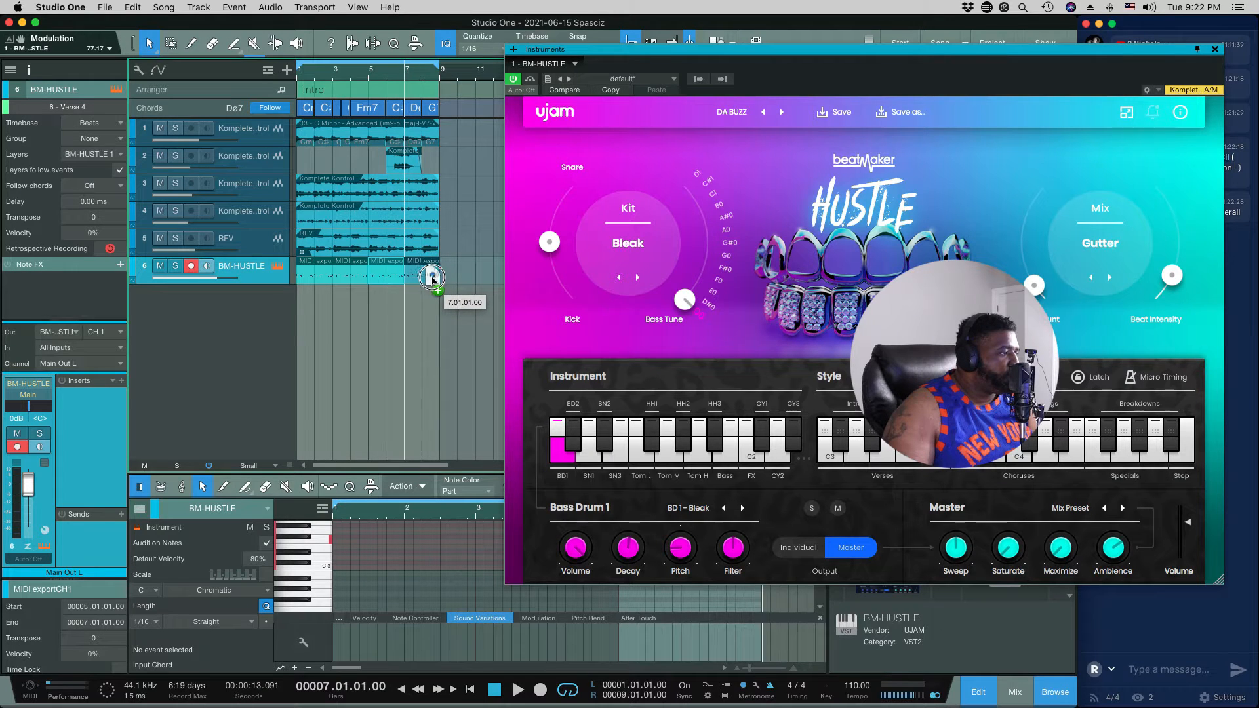
Play the song from bar 1 to check the BM-HUSTLE drum part against the other tracks
key("comma")
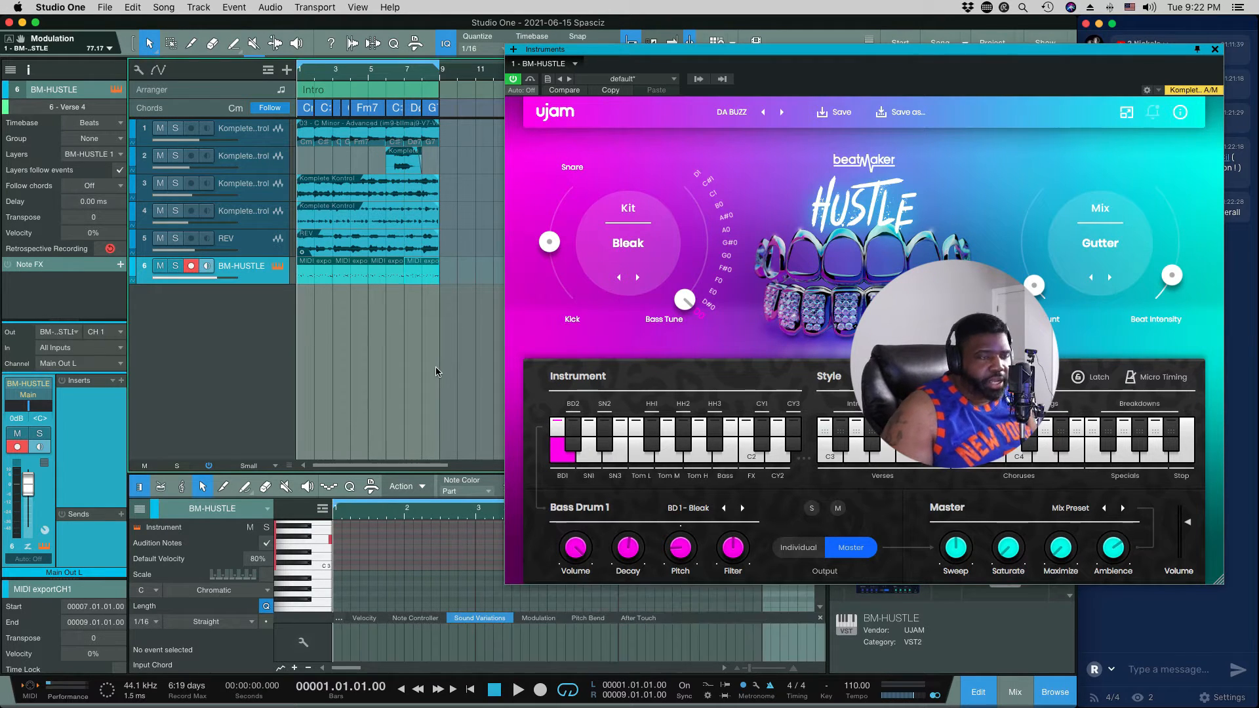
key("space")
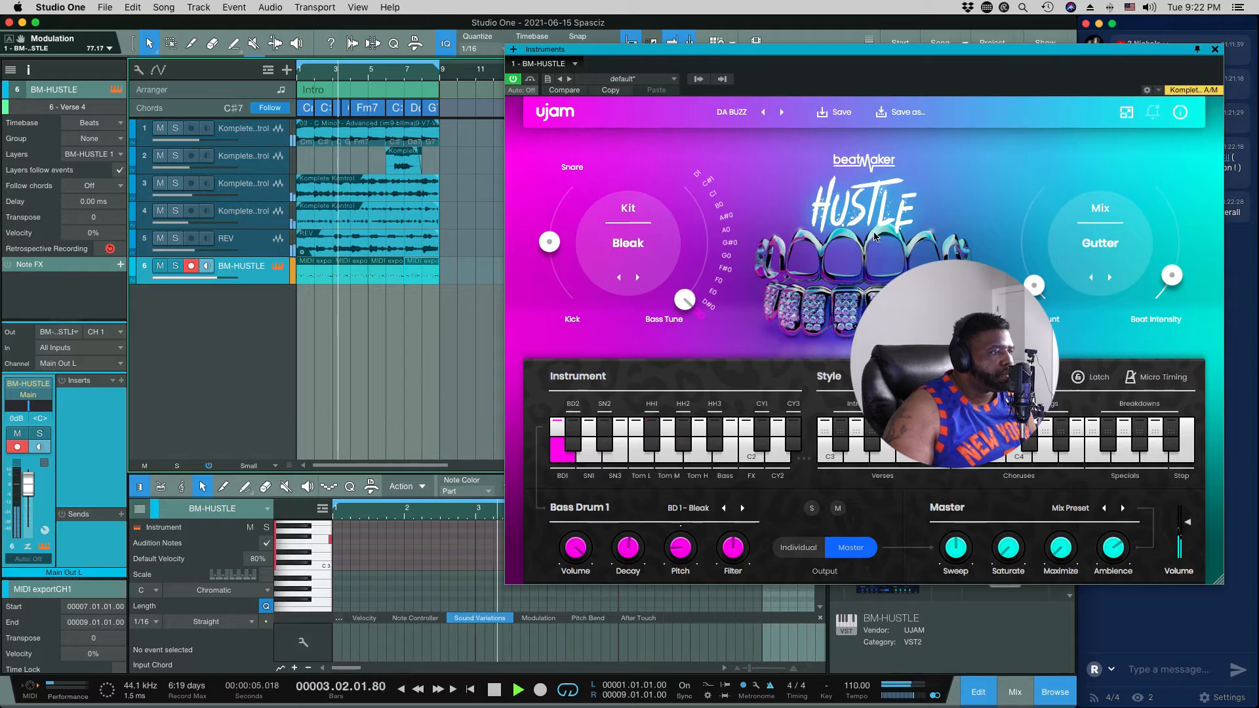
left_click_drag(965, 59, 845, 54)
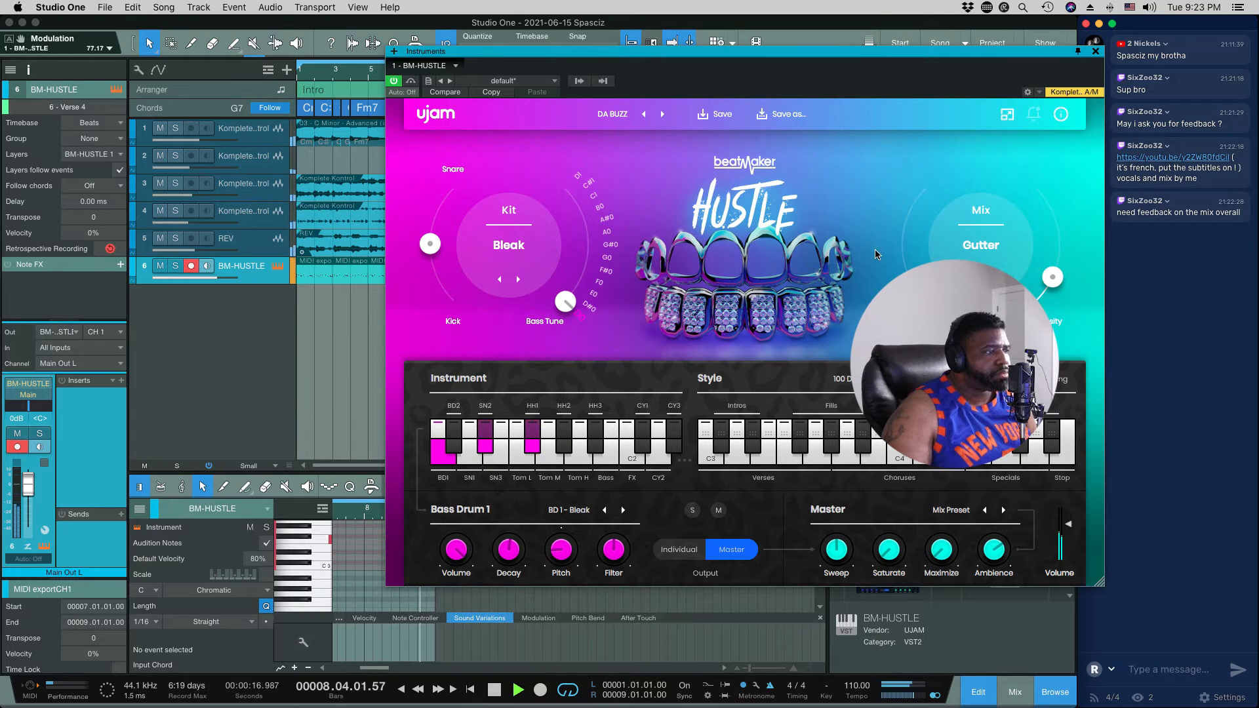
key("space")
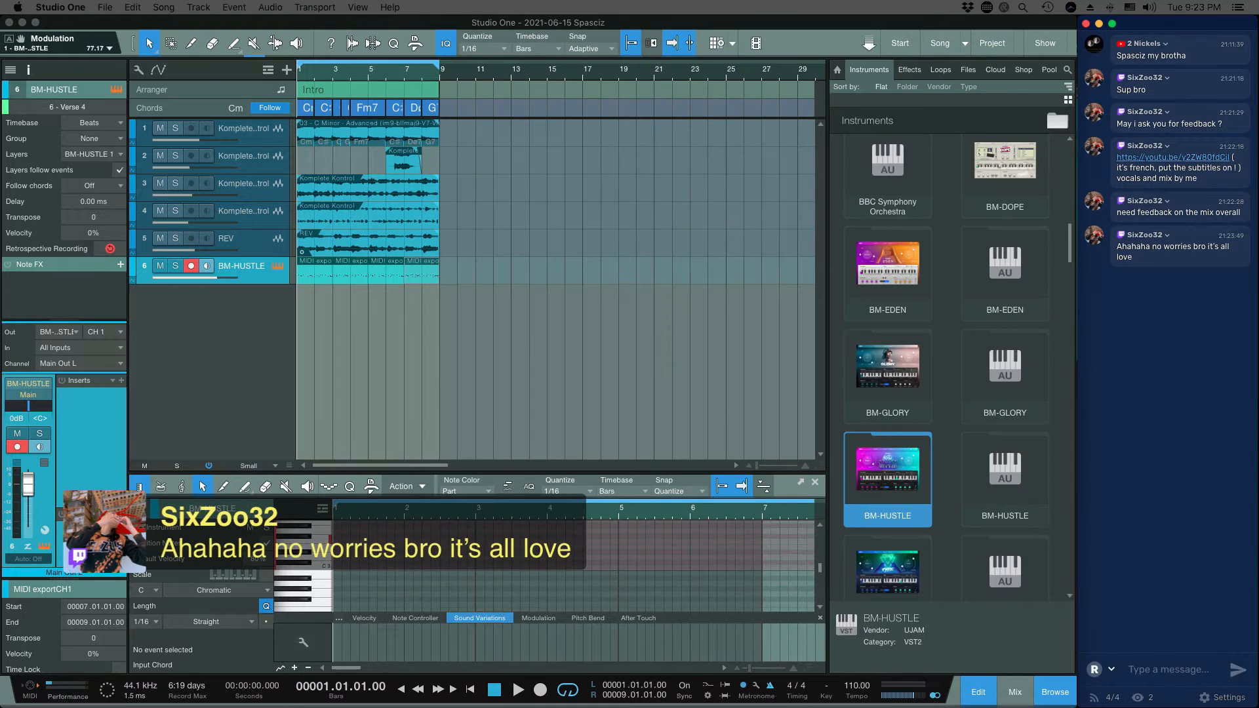
left_click(339, 357)
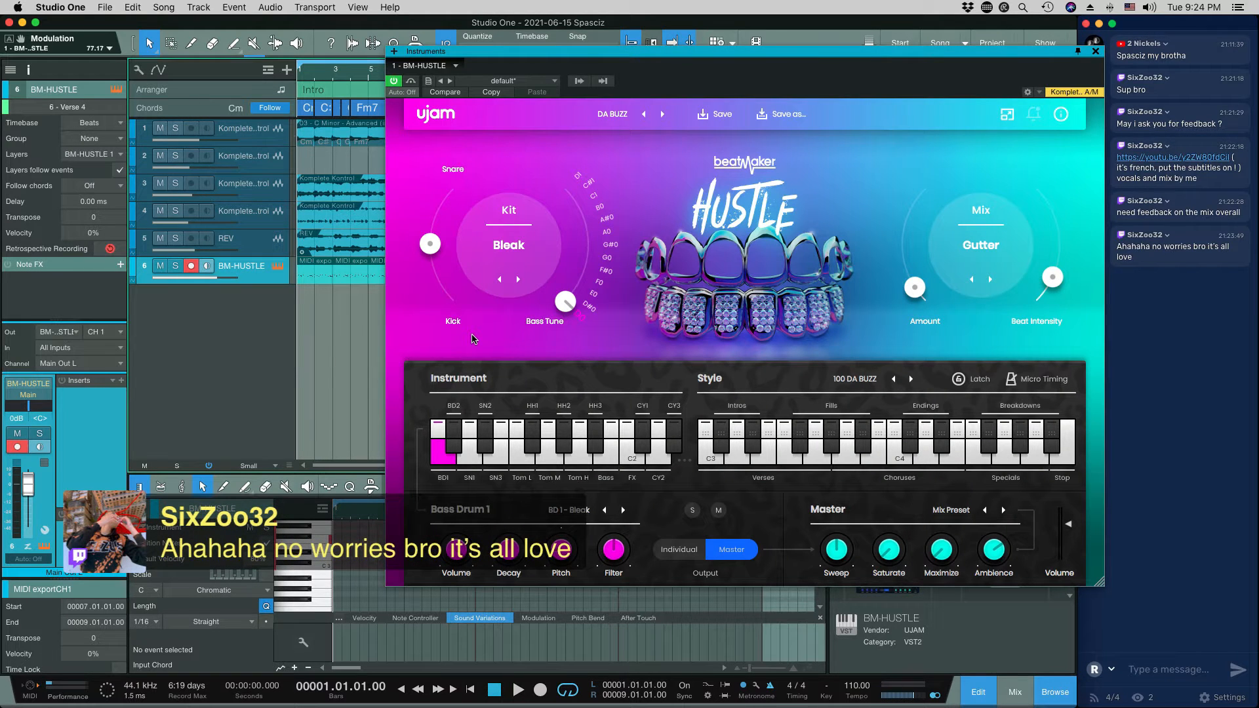
Play the opening of the song briefly and audition the Bass Drum 1 sound on its own
key("space")
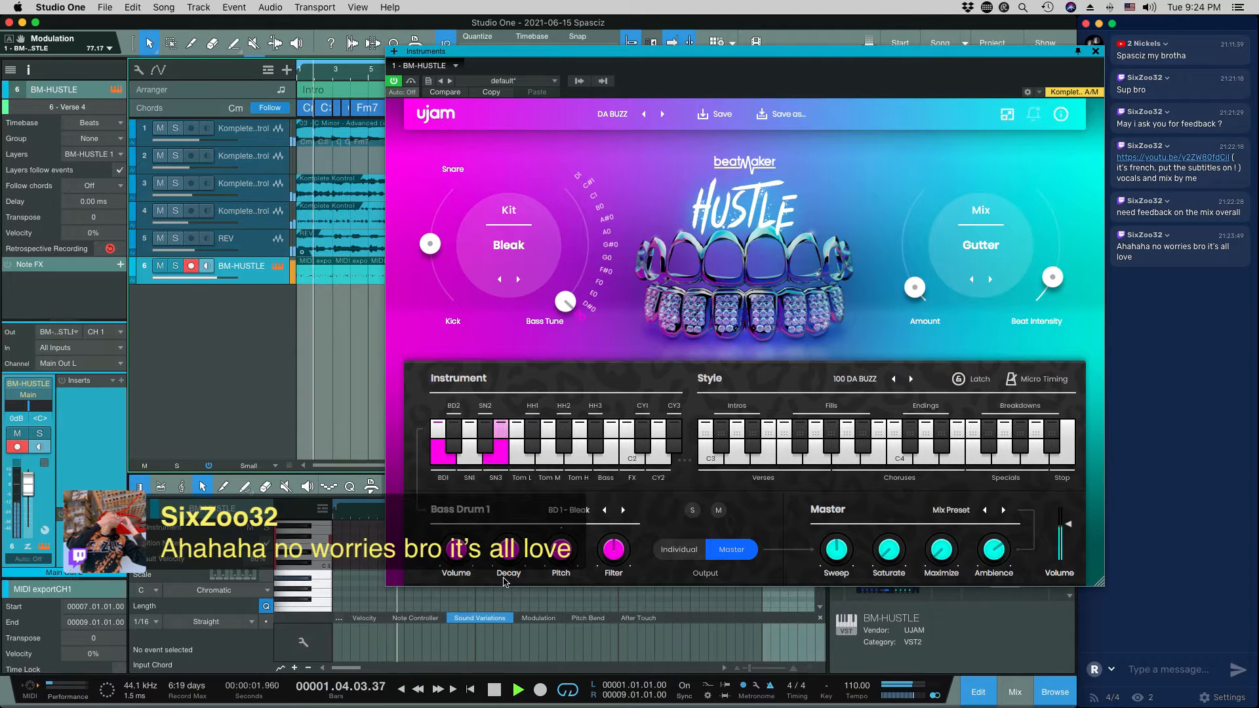
key("space")
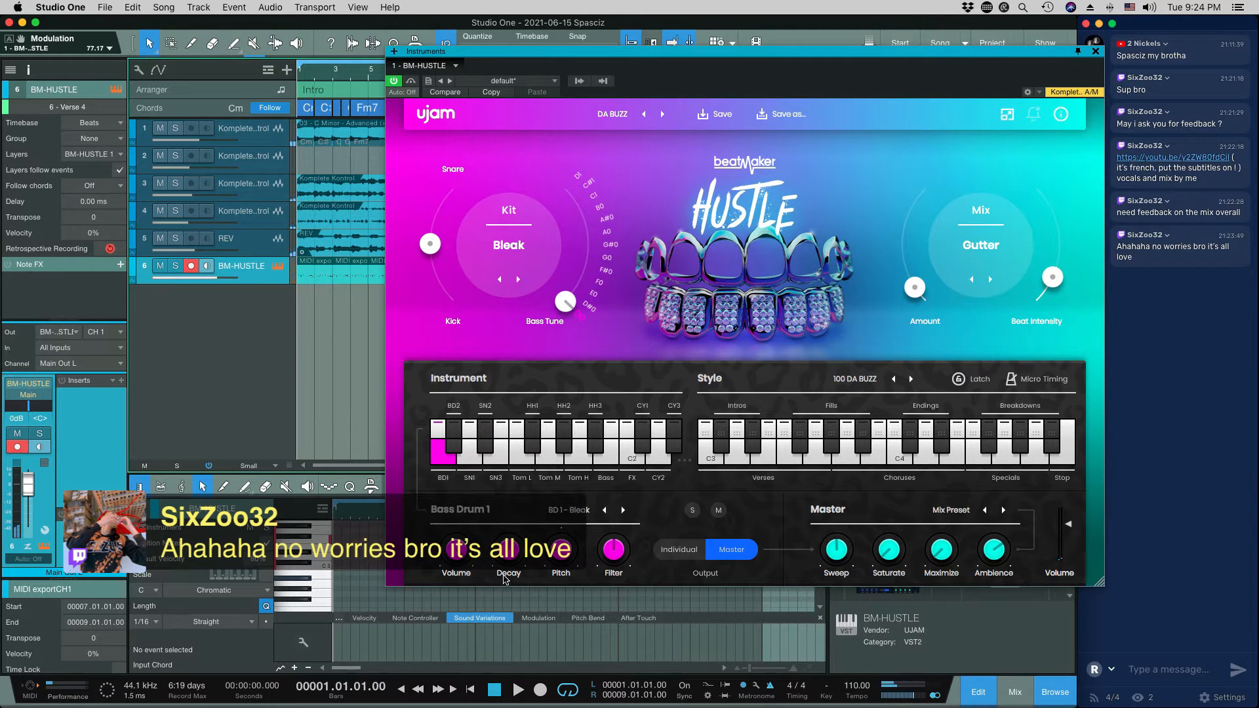
left_click(447, 462)
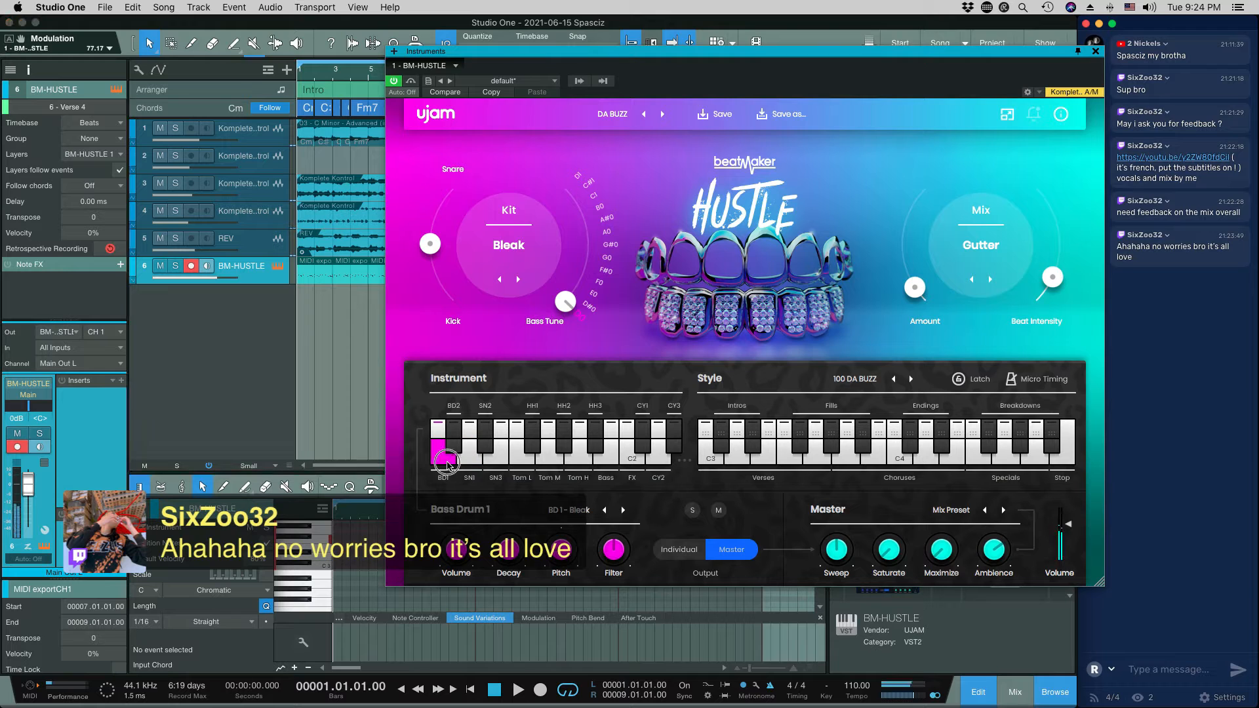
left_click(447, 464)
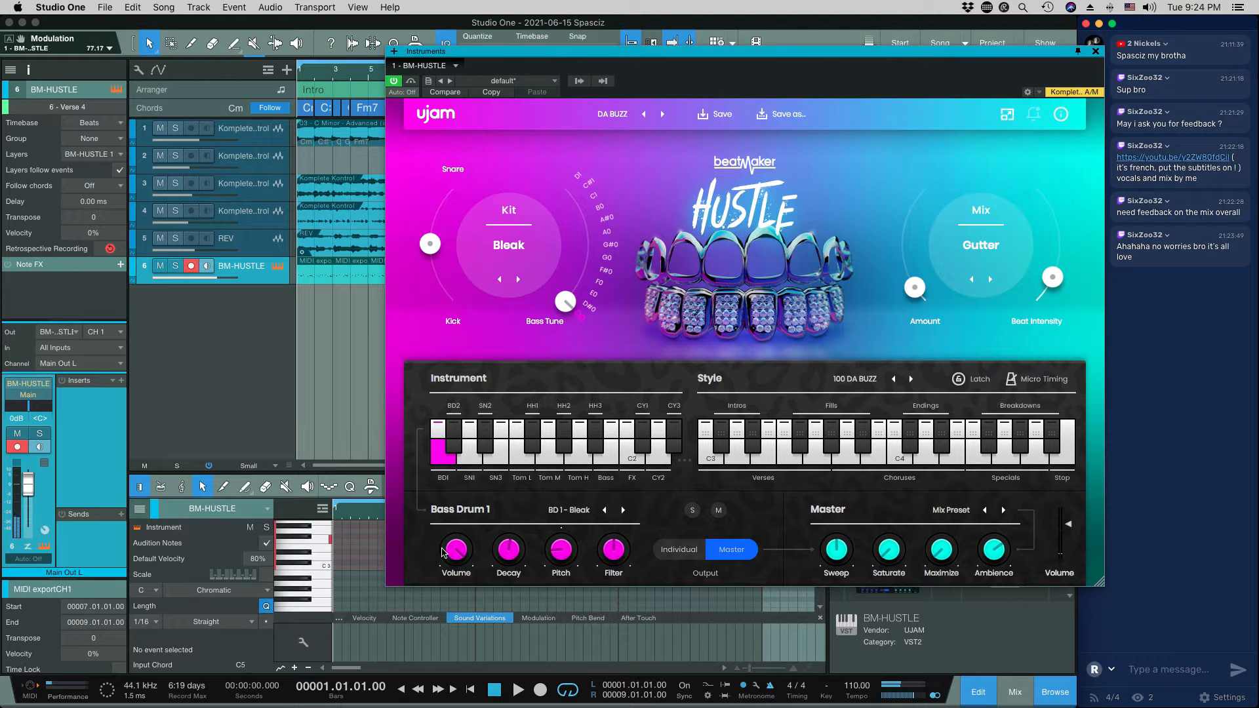
Set Bass Drum 1's pitch to -50 % while the song plays, keeping its output on Master
left_click(453, 549)
mouse_move(566, 554)
left_mouse_down()
mouse_move(569, 511)
mouse_move(568, 550)
left_mouse_up()
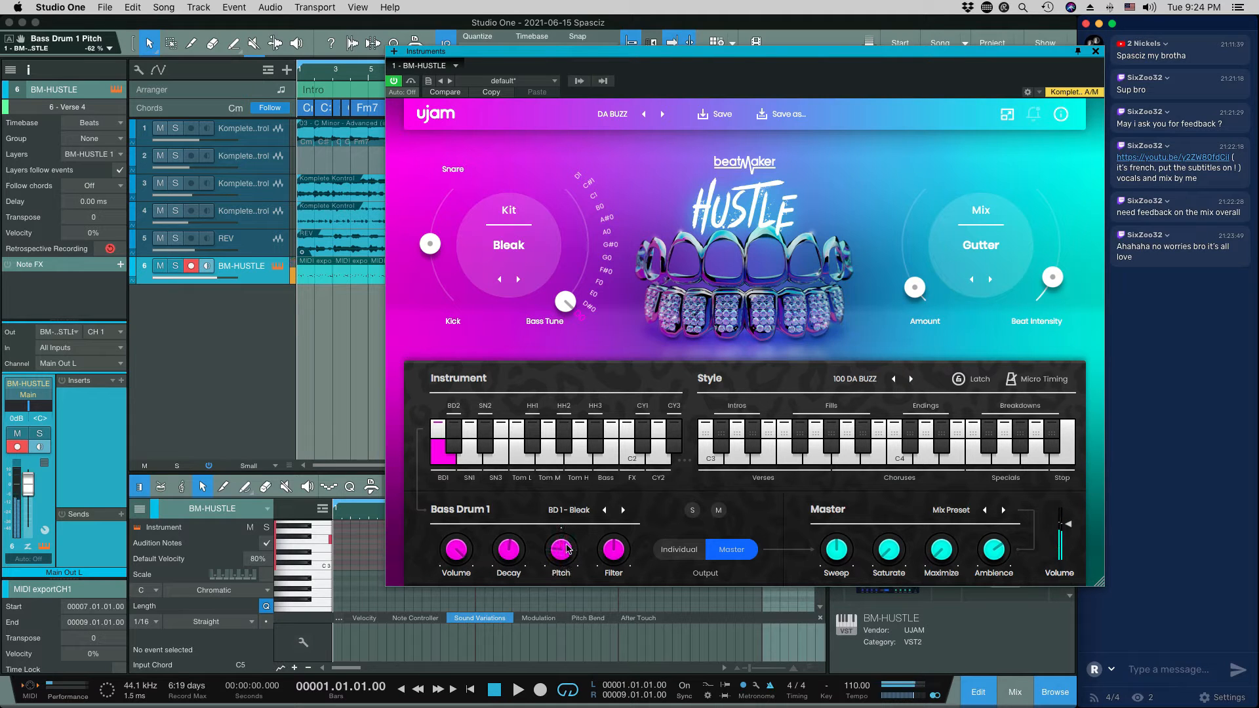
key("space")
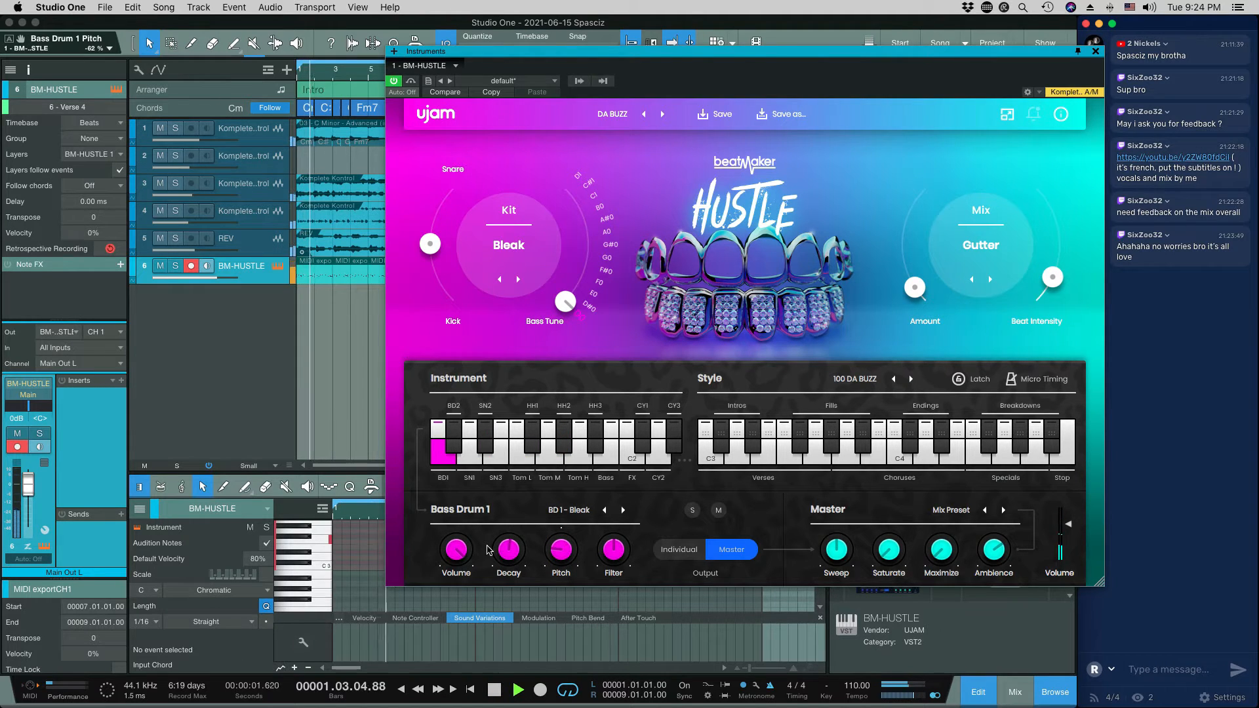
left_click(674, 554)
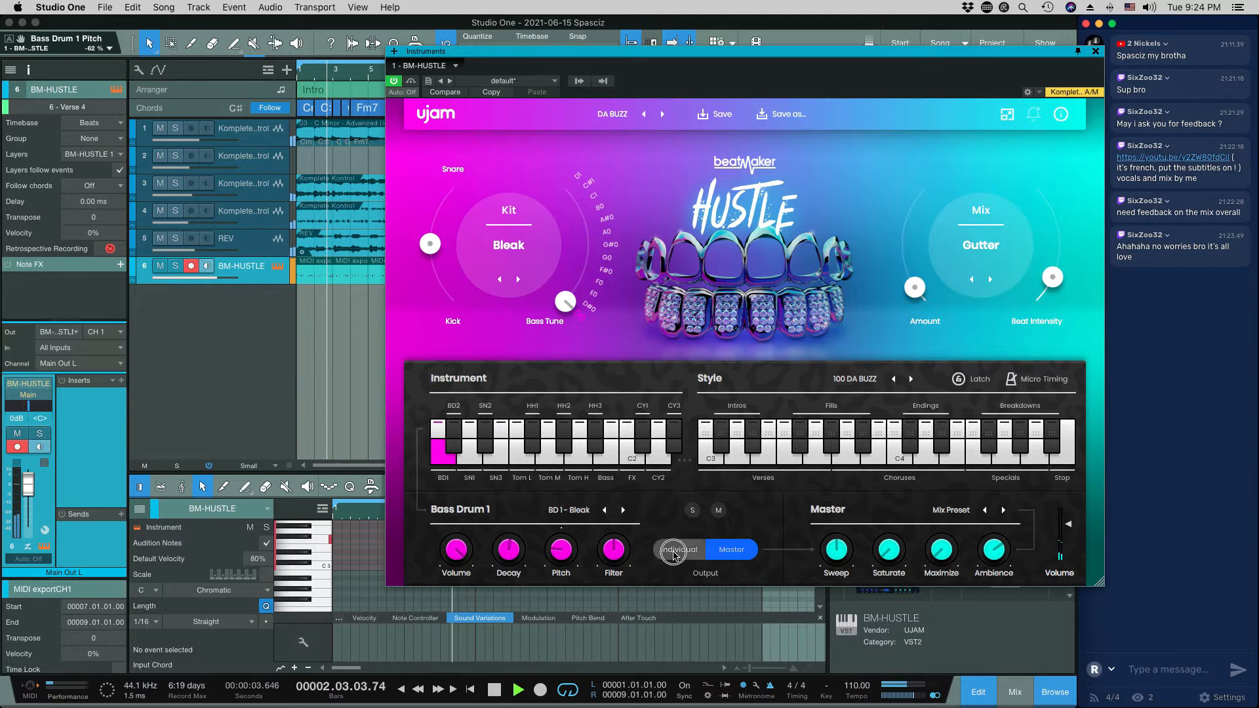
left_click(736, 552)
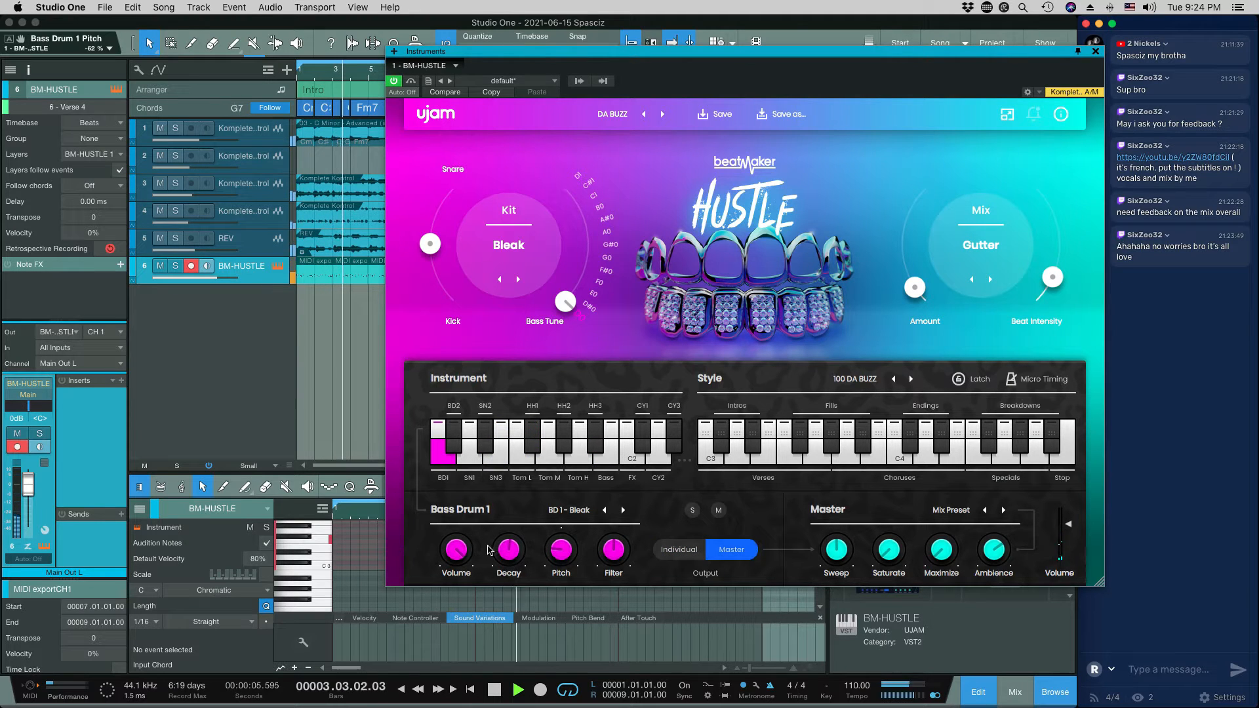
left_click_drag(562, 552, 561, 544)
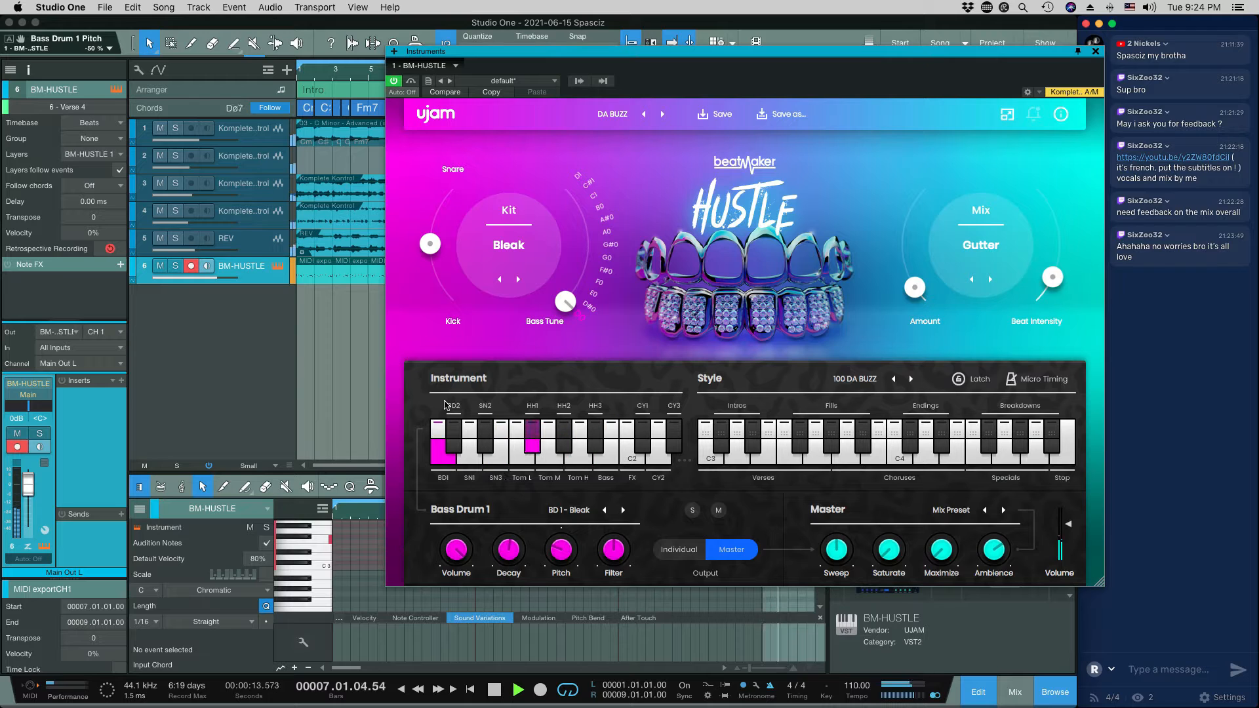
key("space")
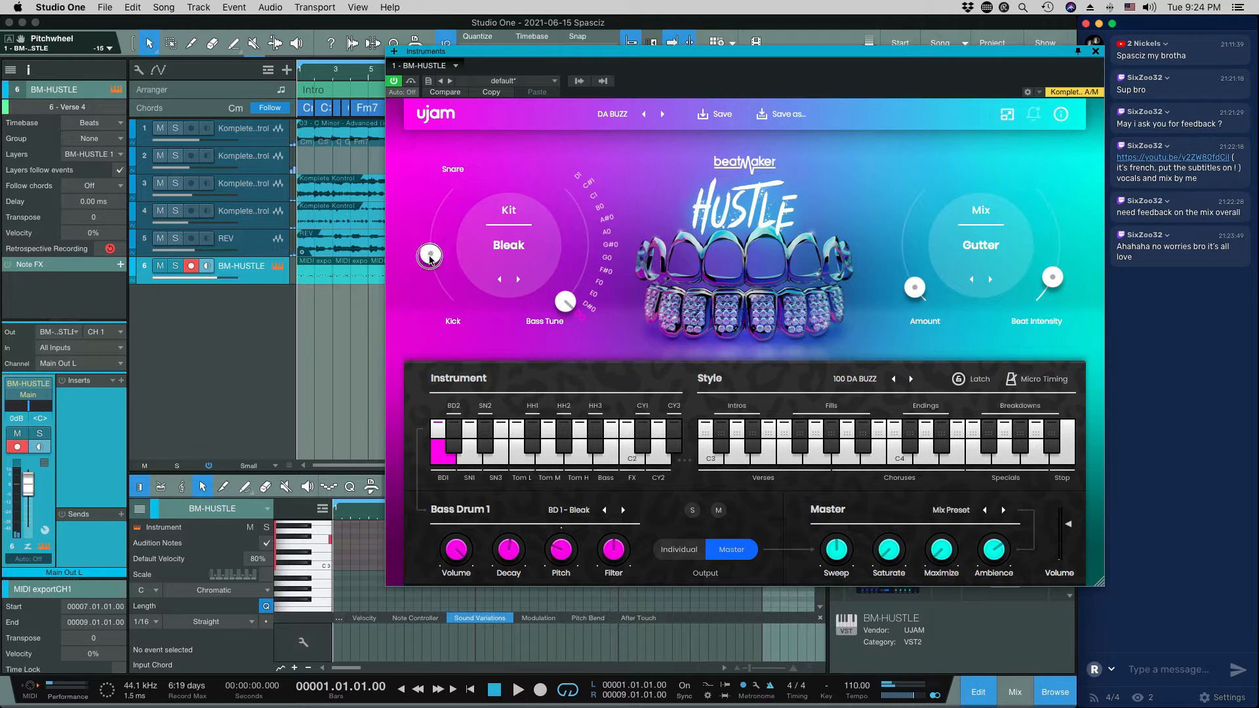
Audition the Bleak and Rapid kits against the song and load the Ominous kit
key("space")
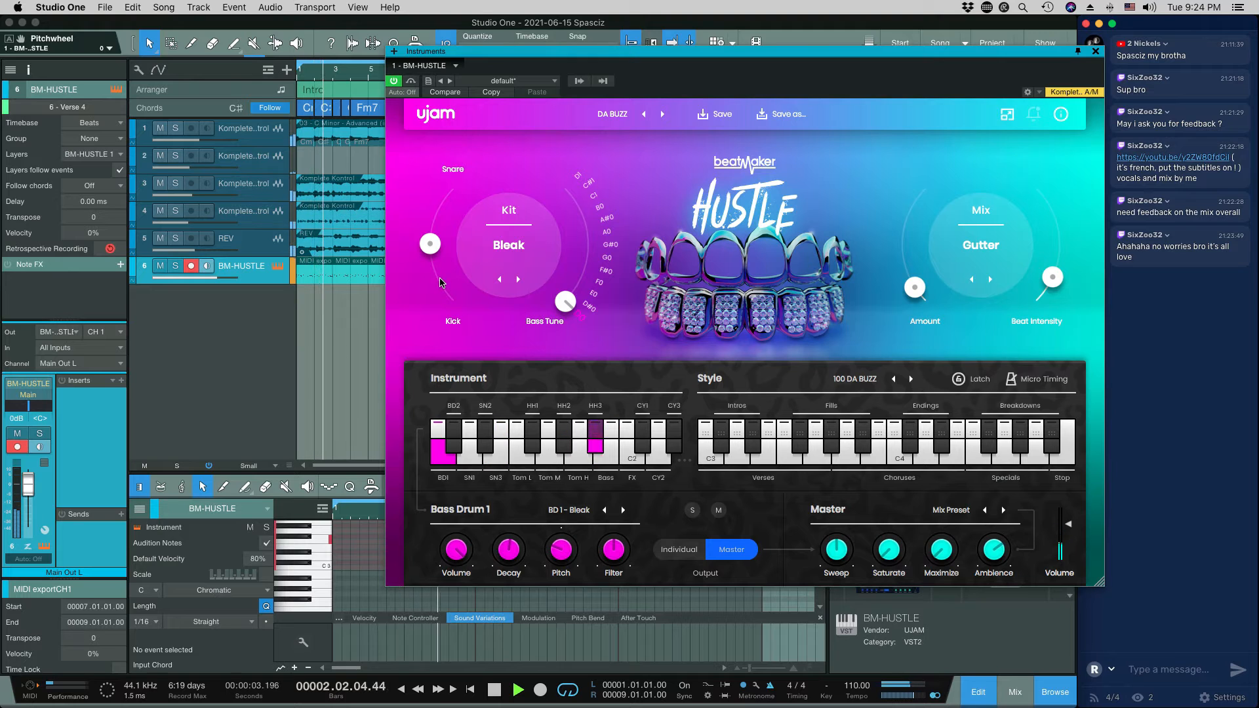
left_click_drag(439, 283, 451, 355)
key("space")
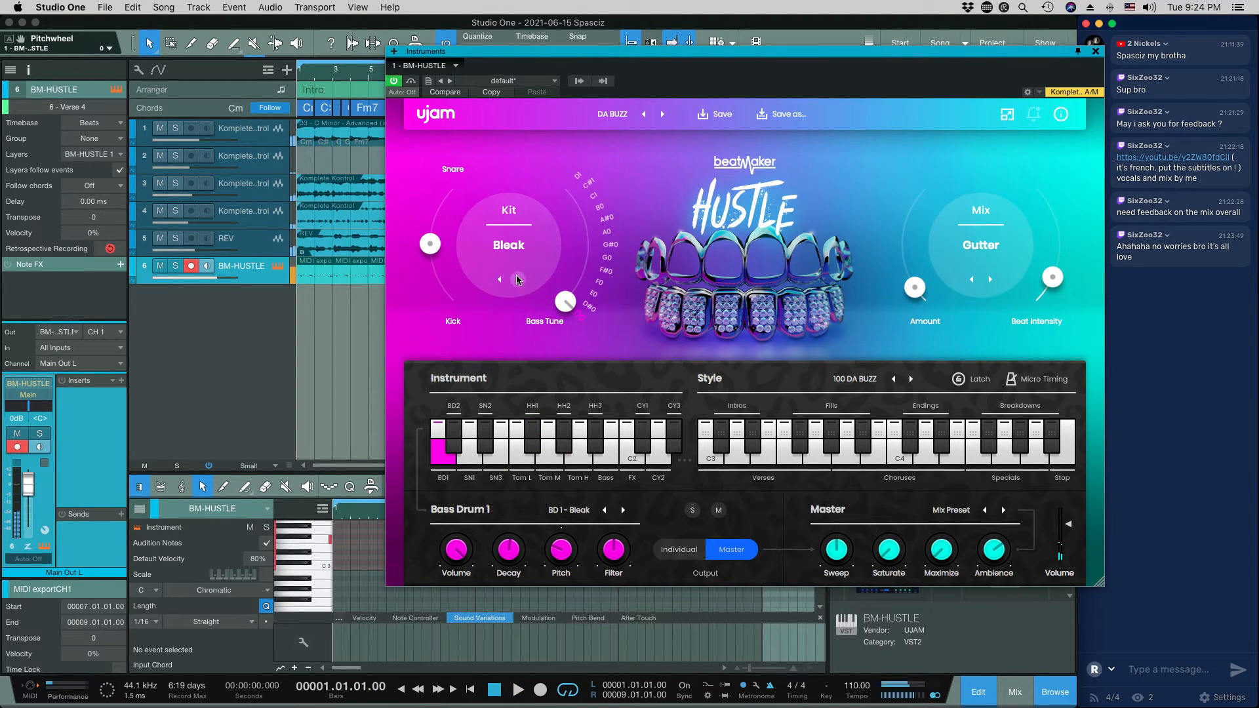
key("space")
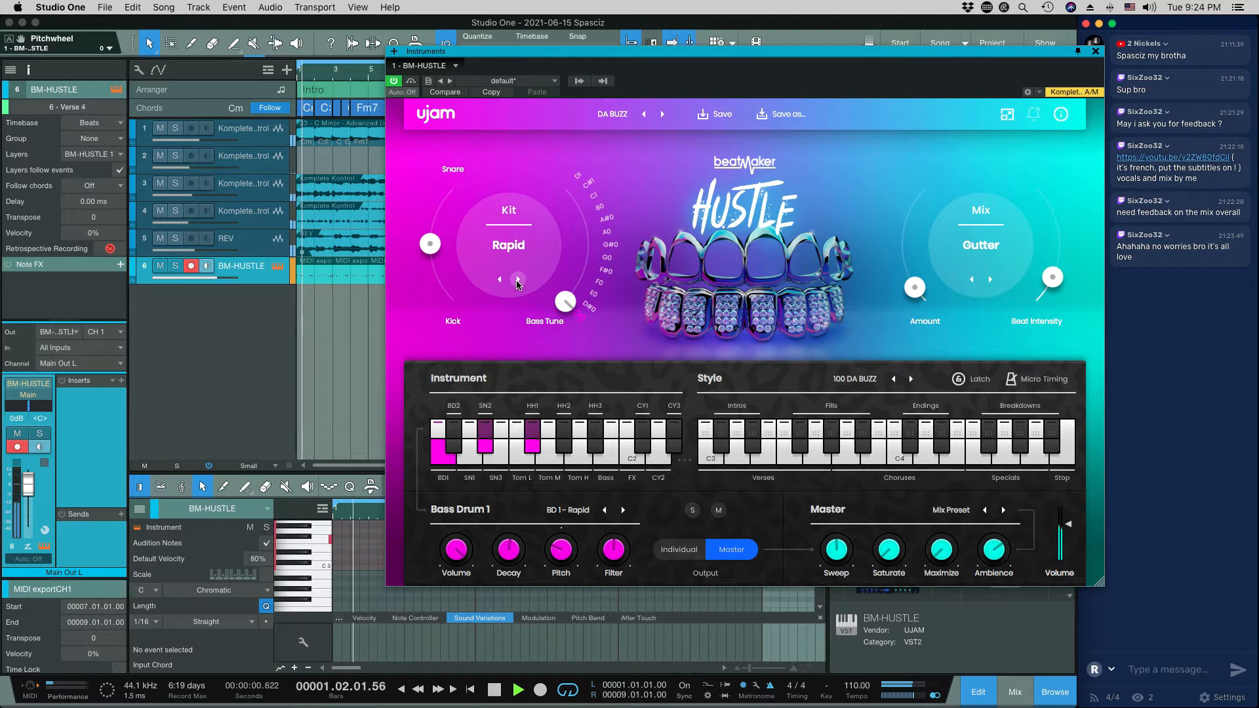
left_click(518, 278)
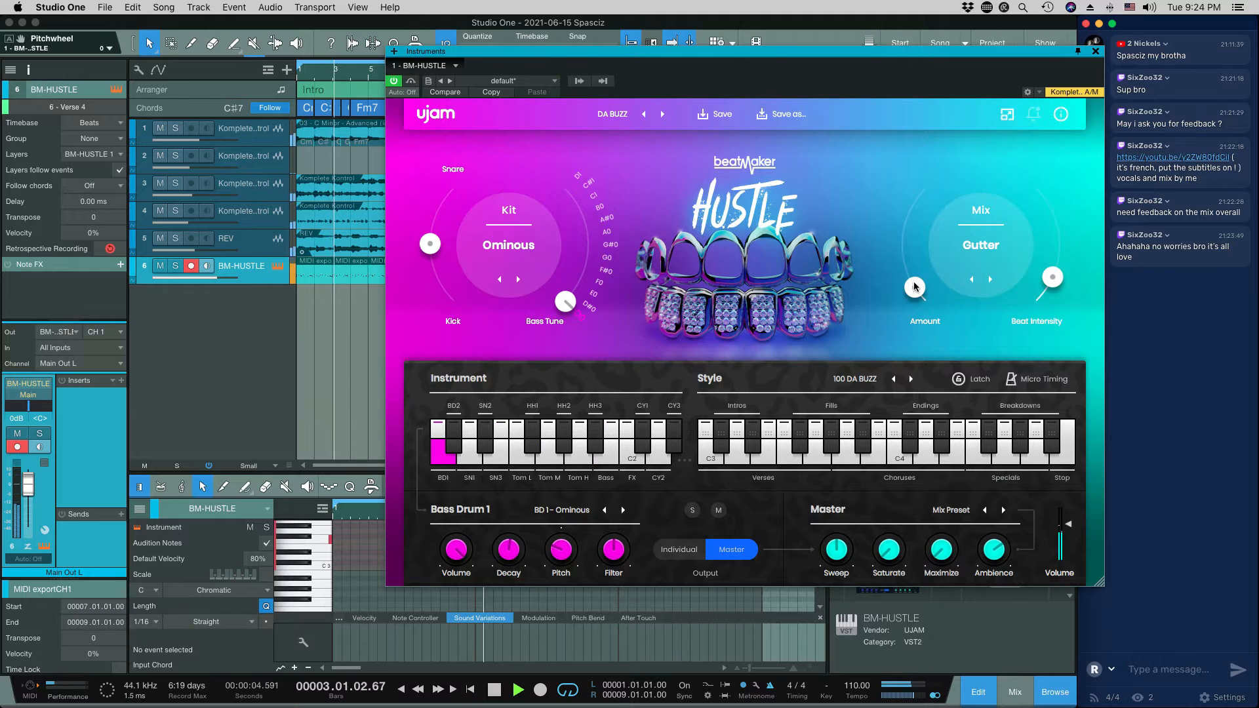
Set the mix amount to 29.8 and change the mix preset to Trickle during playback
left_click_drag(912, 282, 913, 255)
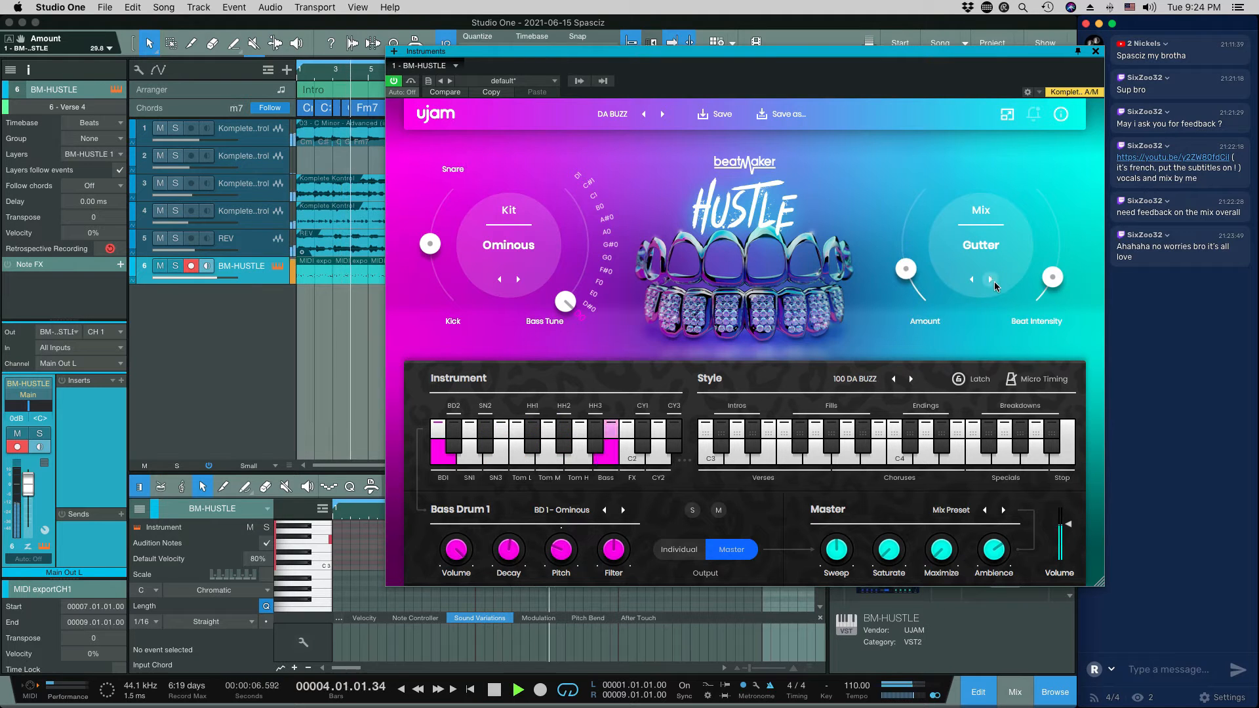
left_click(990, 280)
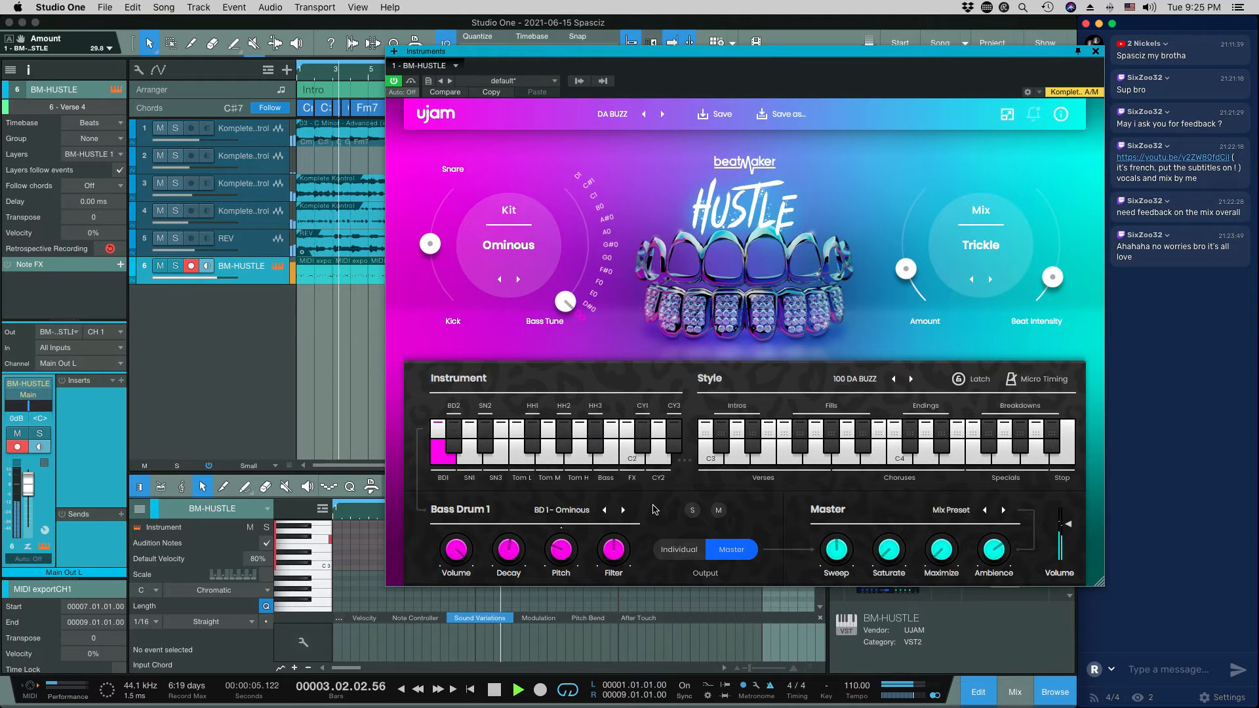
key("space")
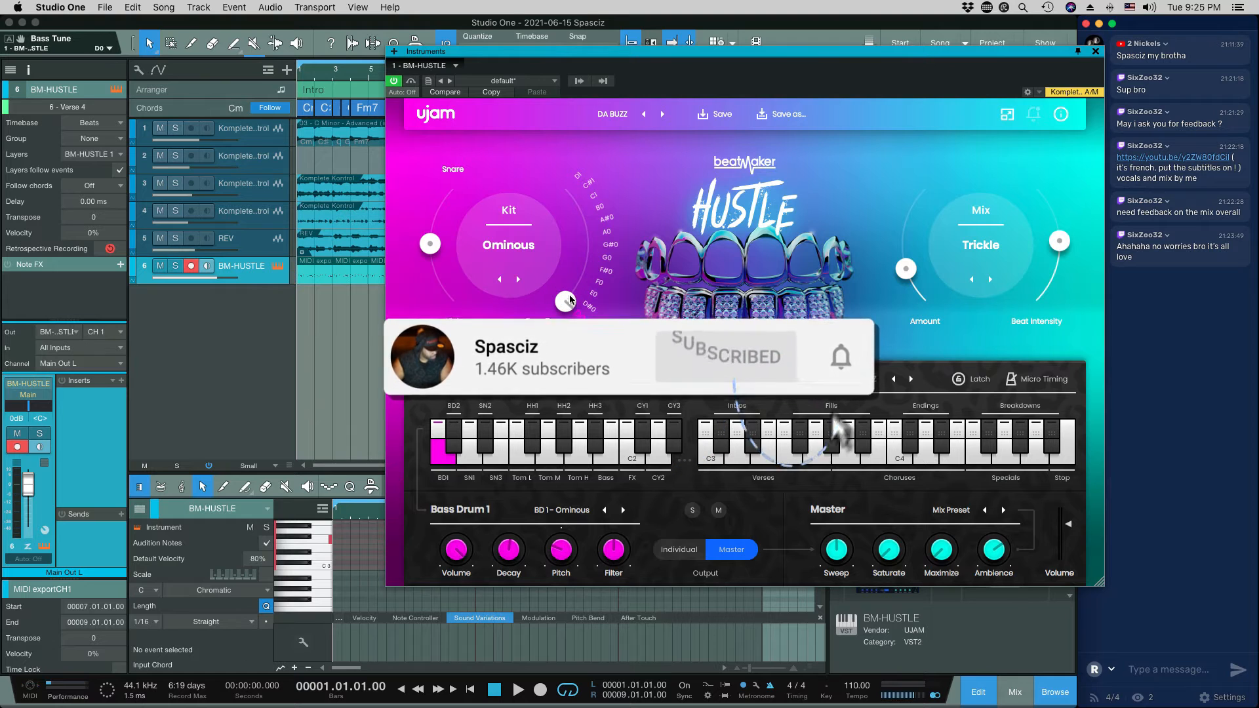
Select the Bass instrument and set the Bass Tune to D#0 while listening to the song
left_click(605, 464)
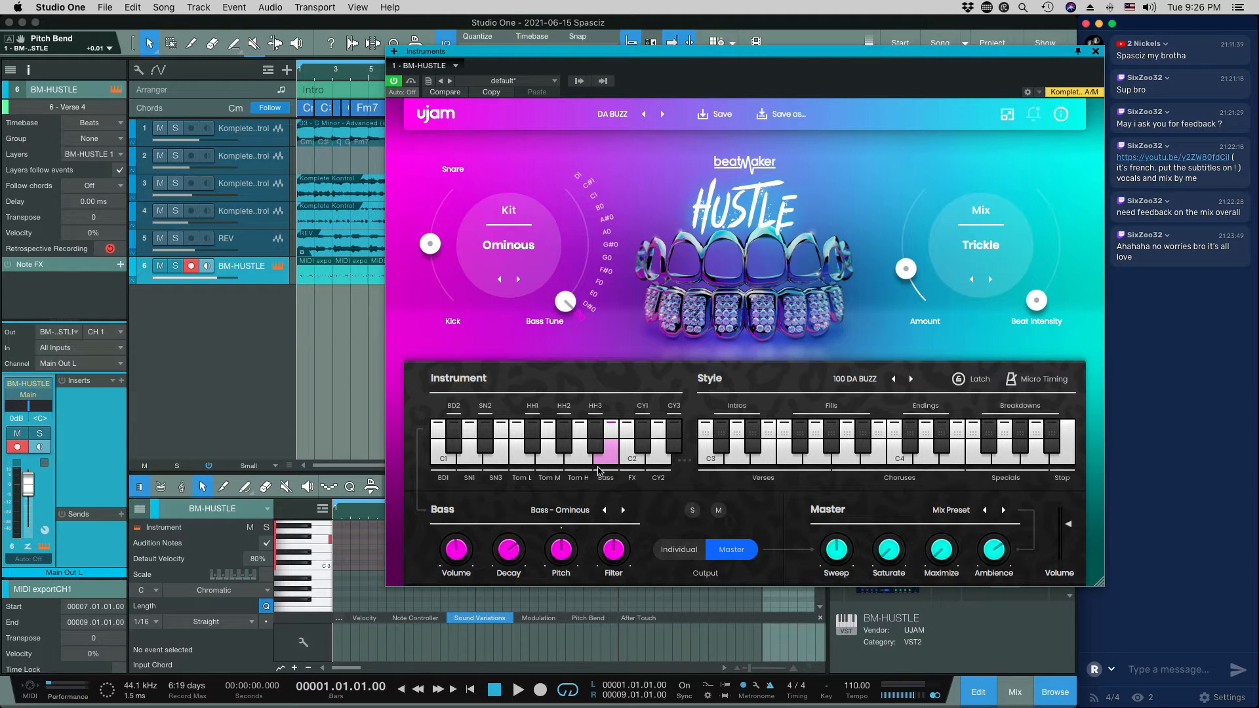
key("space")
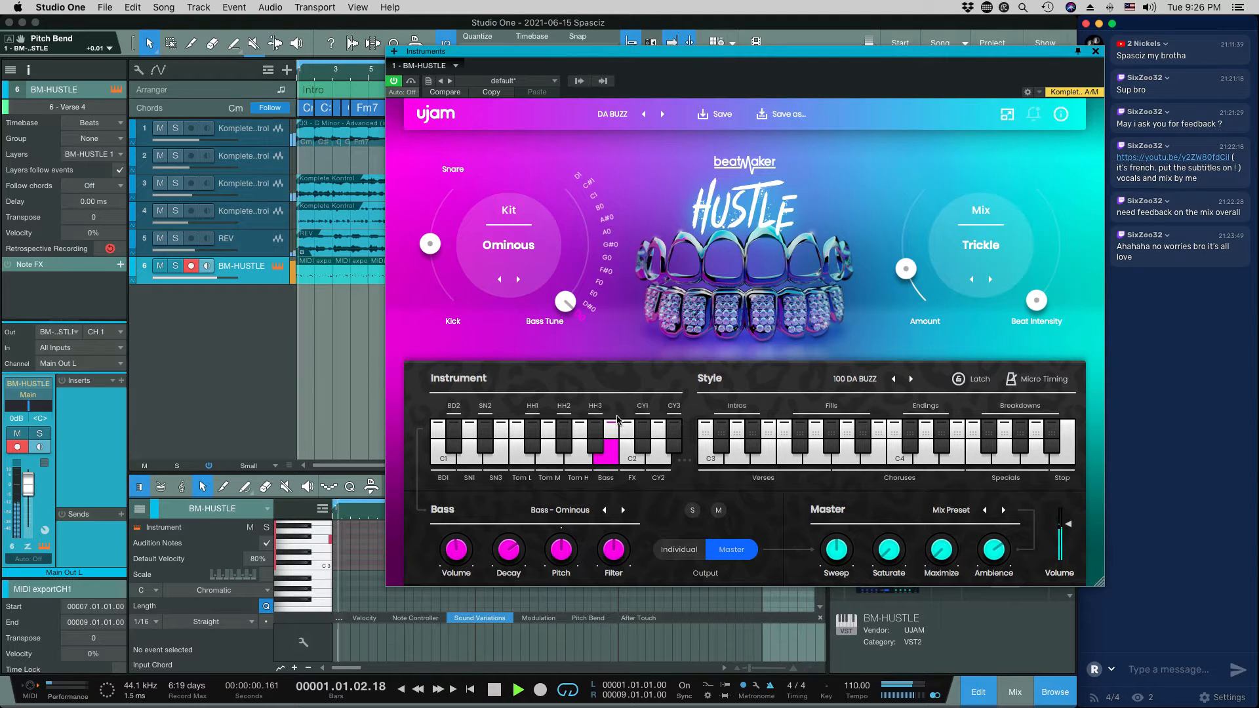
left_click_drag(565, 302, 598, 297)
key("space")
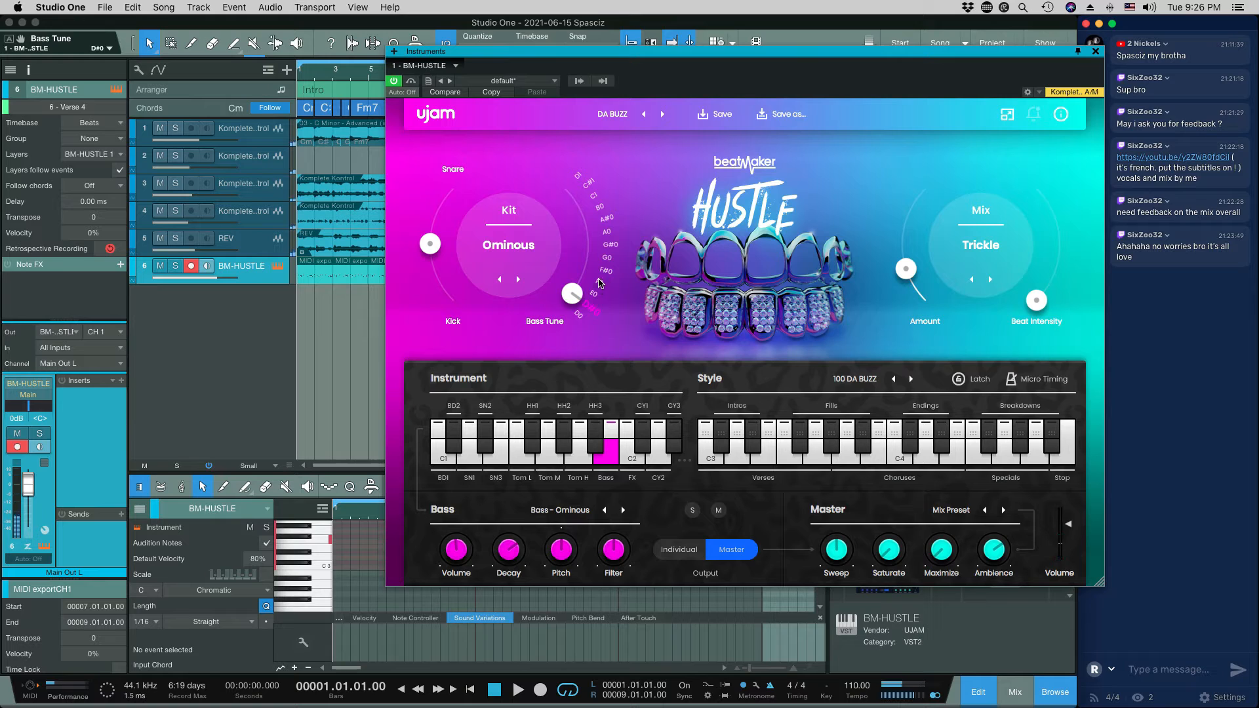
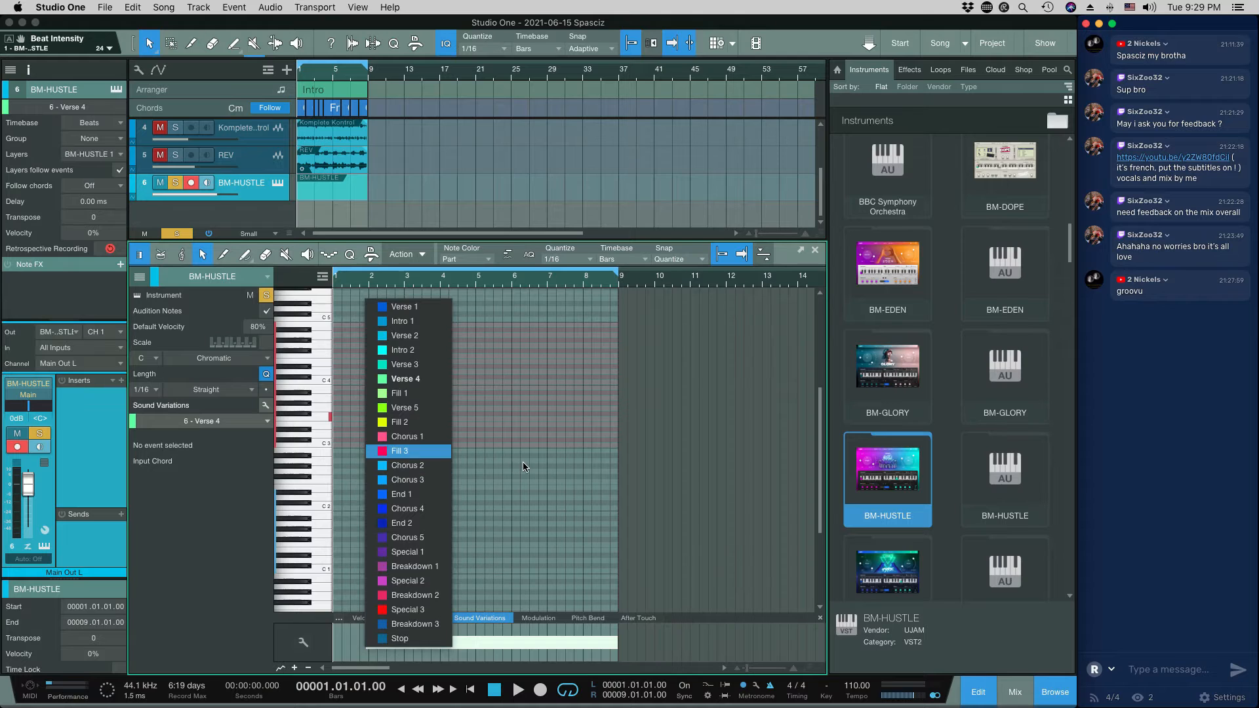
Move the start of the Verse 4 sound variation back to bar 1 and play the part to check it
left_click(522, 462)
left_click(374, 645)
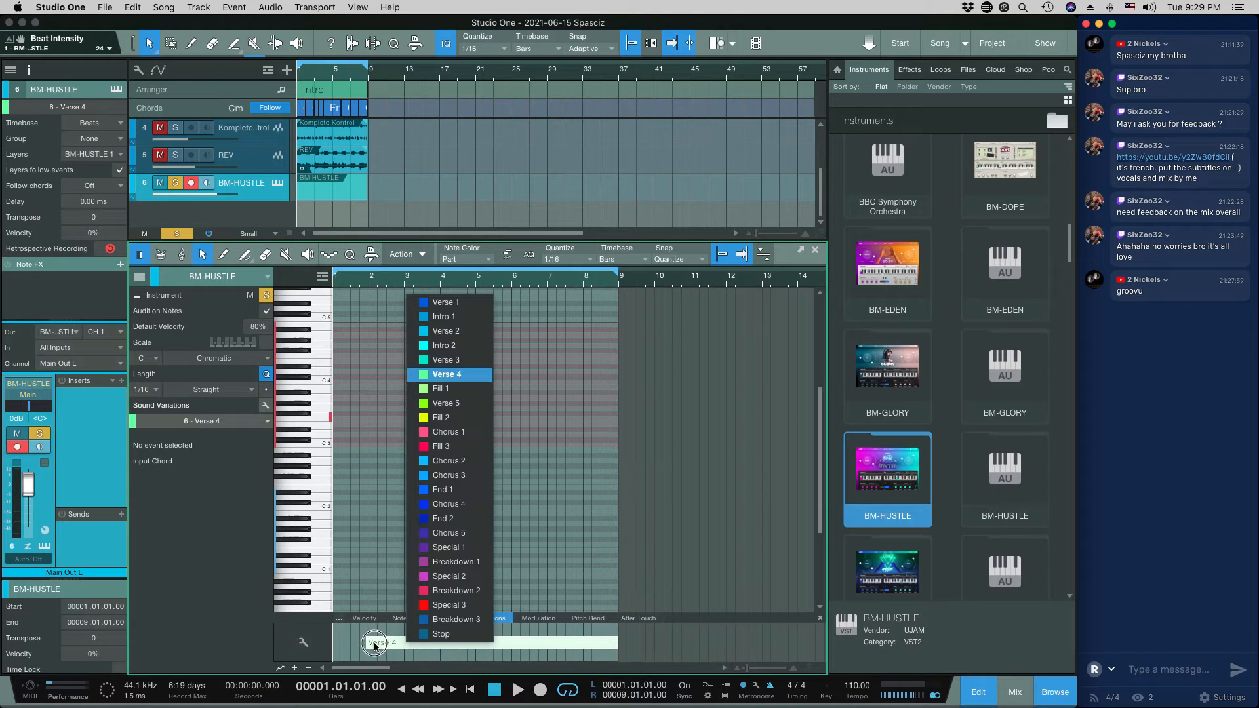
left_click(361, 646)
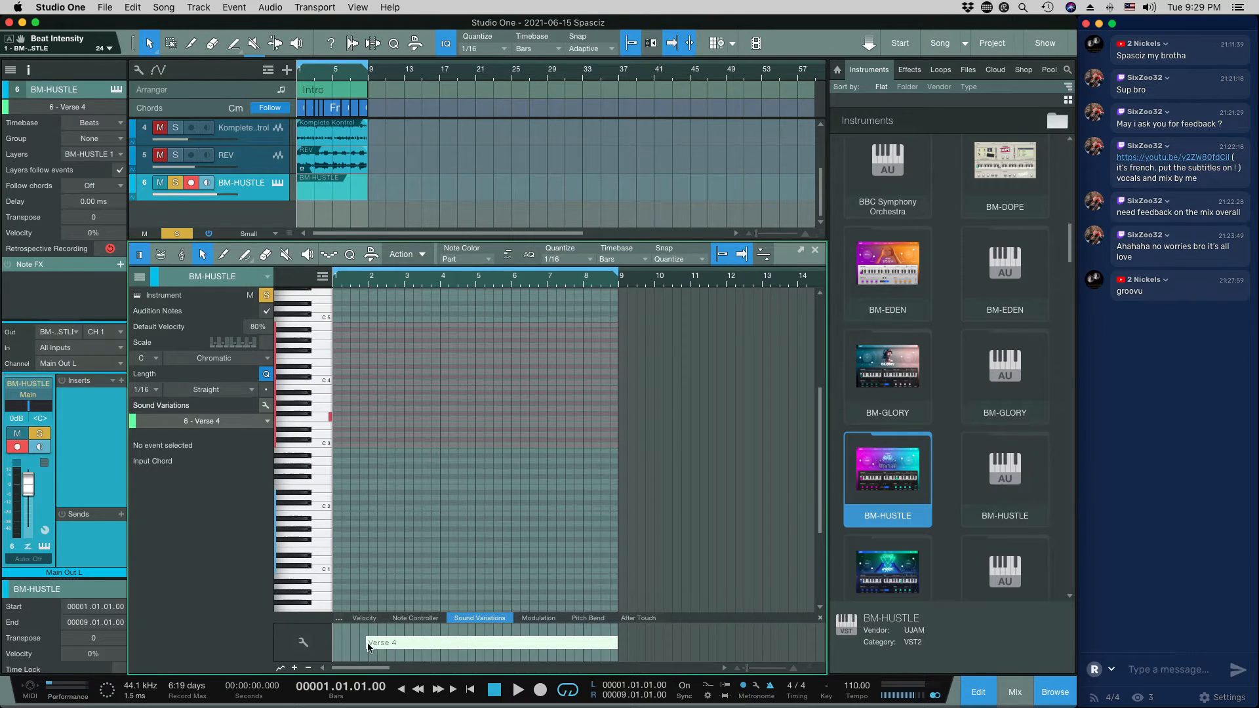
left_click_drag(368, 648, 324, 645)
key("space")
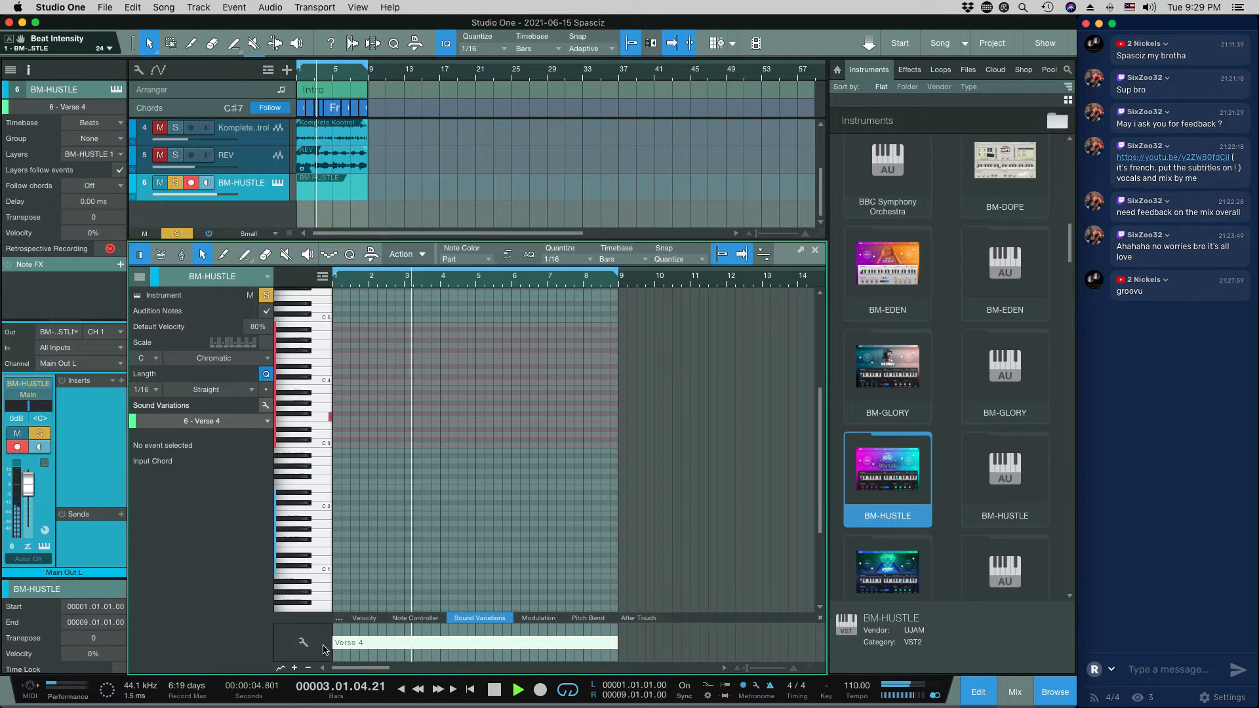
key("space")
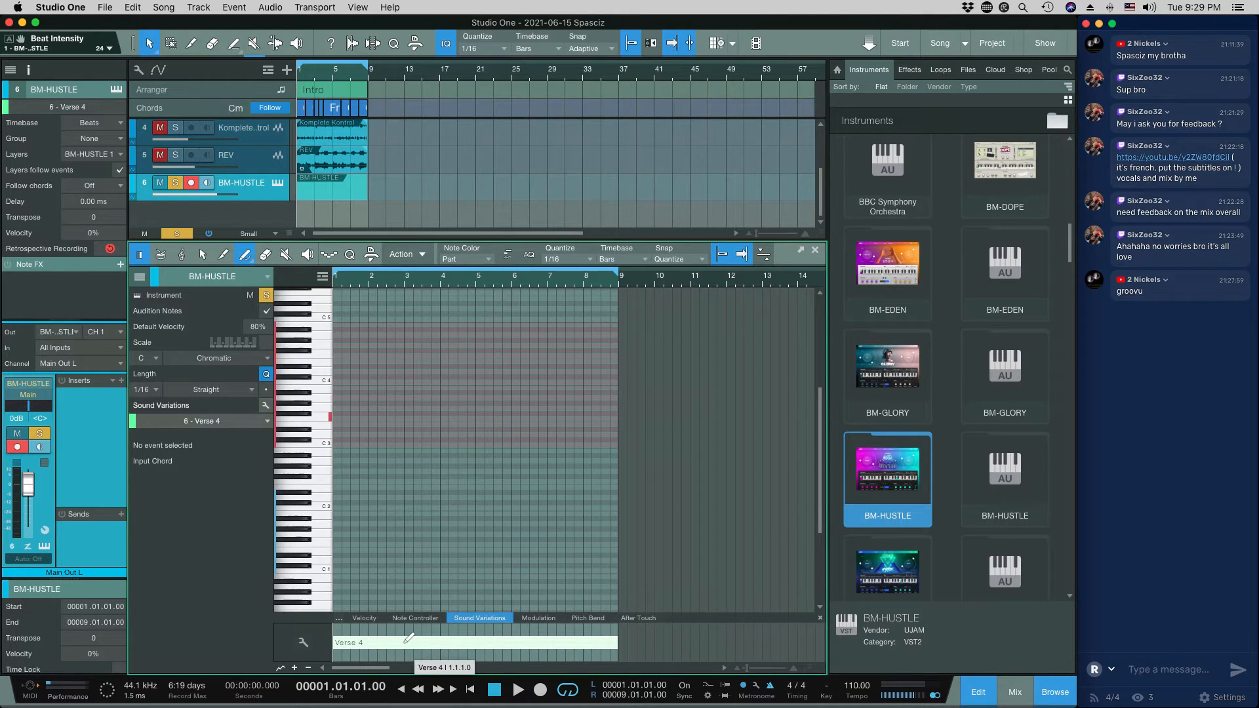
Place Verse 3 sound variations at bars 3 and 5, with Fill 2 starting halfway through bar 4
left_click(403, 641)
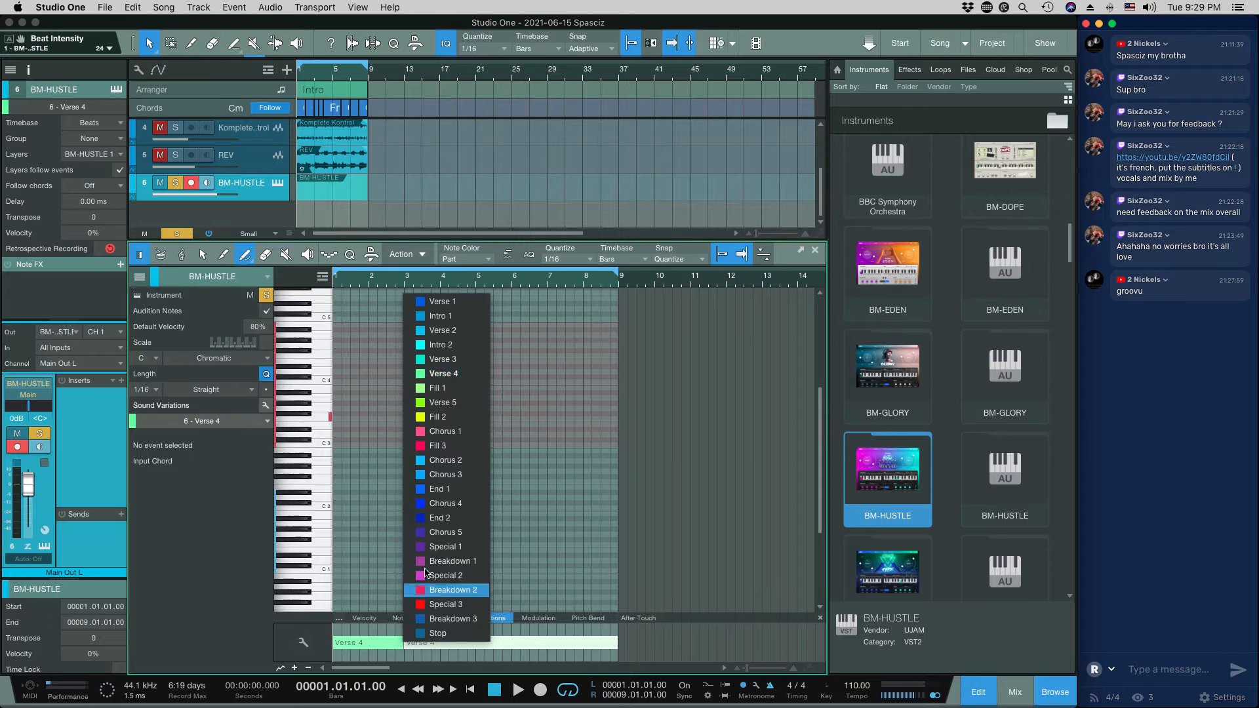
left_click(444, 360)
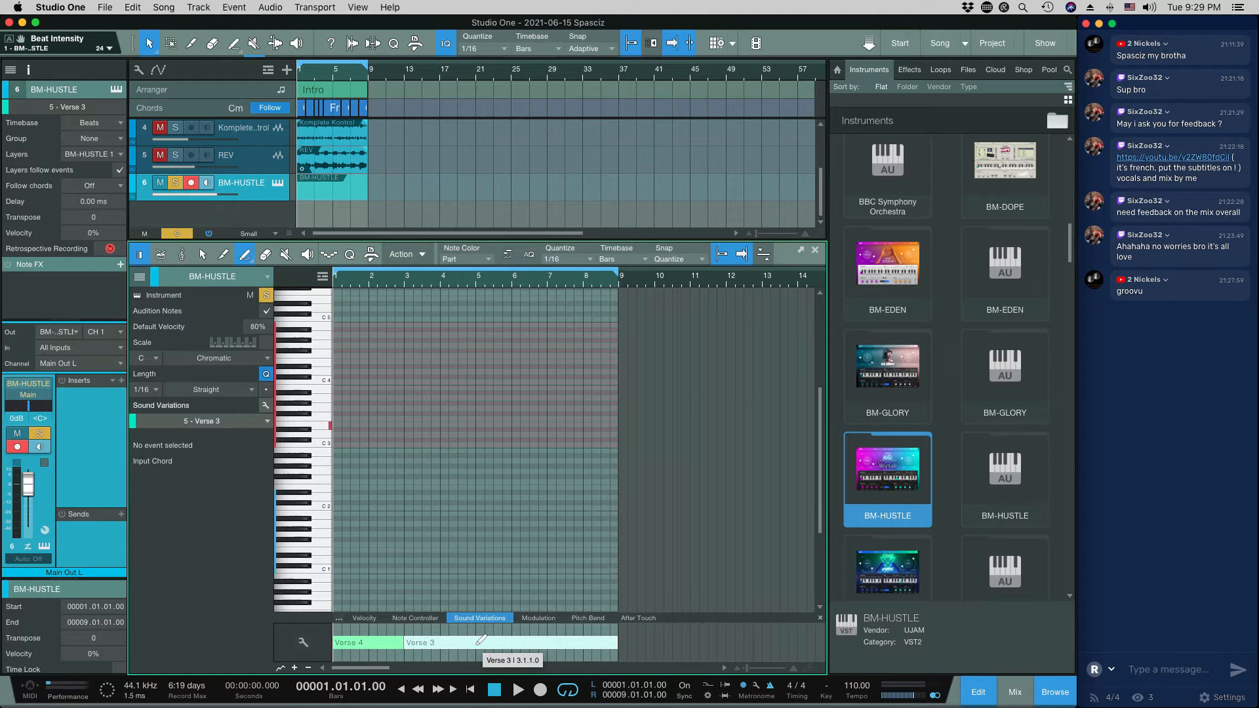
left_click(476, 642)
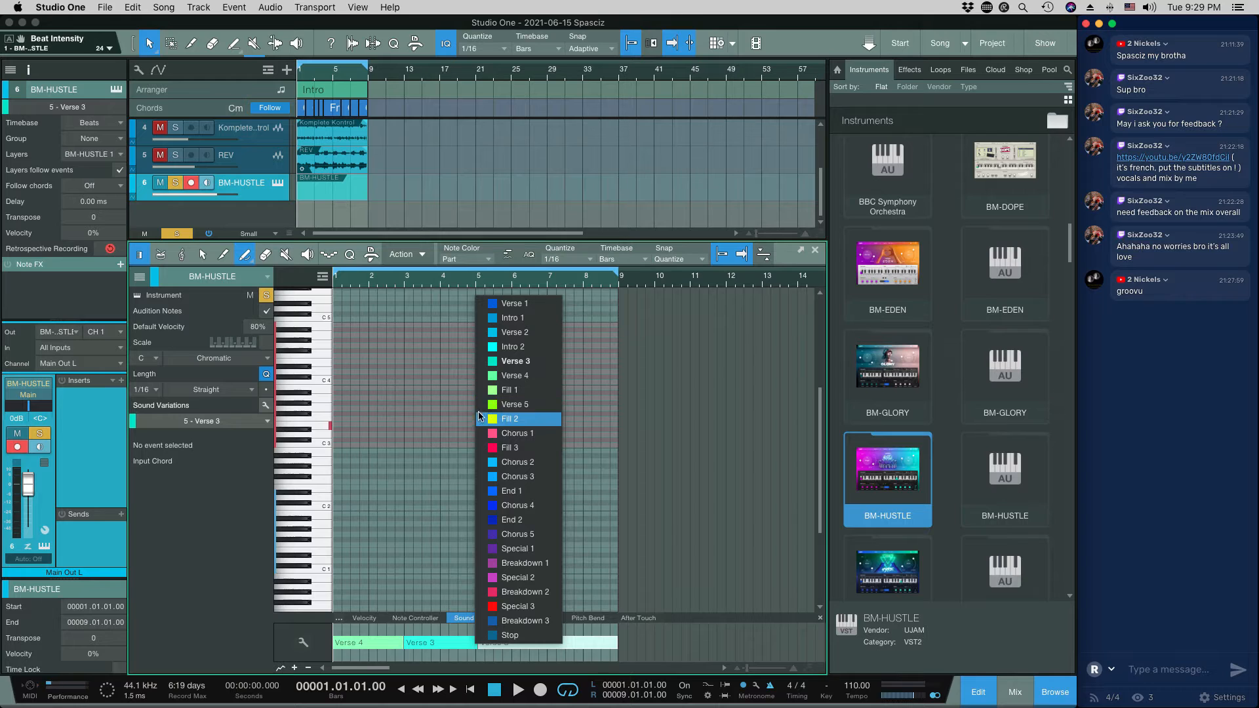
left_click(451, 425)
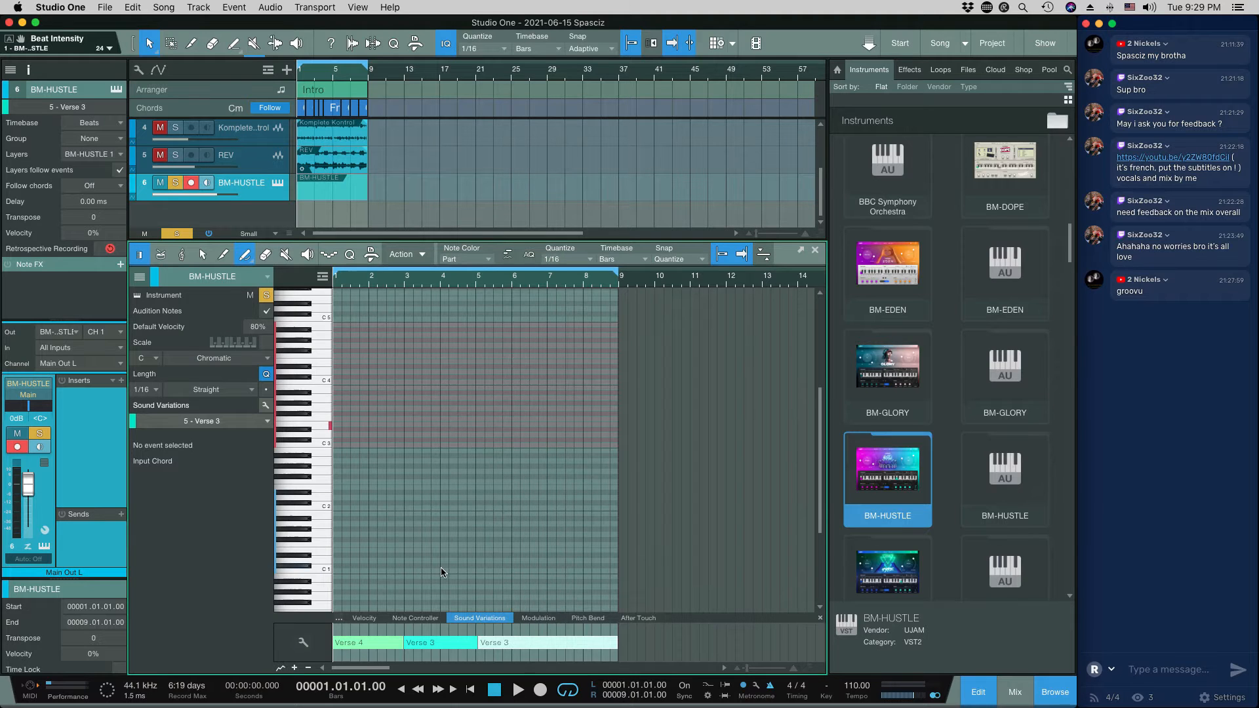
left_click(461, 639)
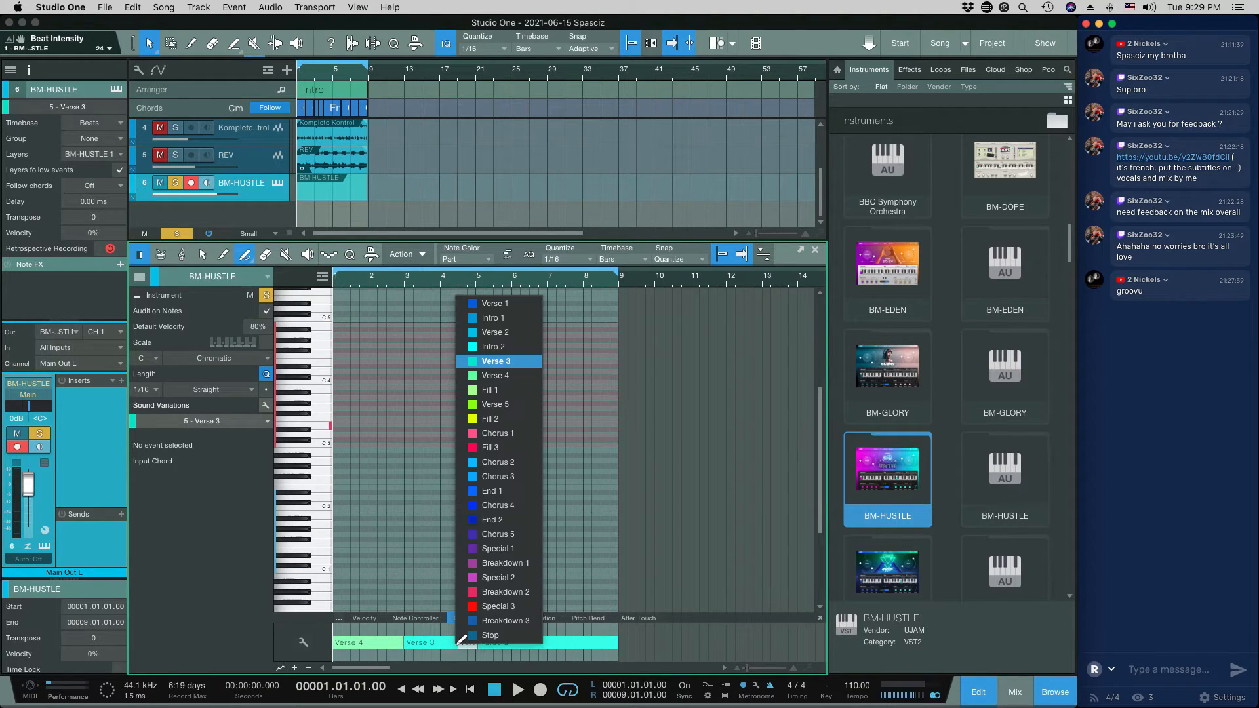
left_click(487, 420)
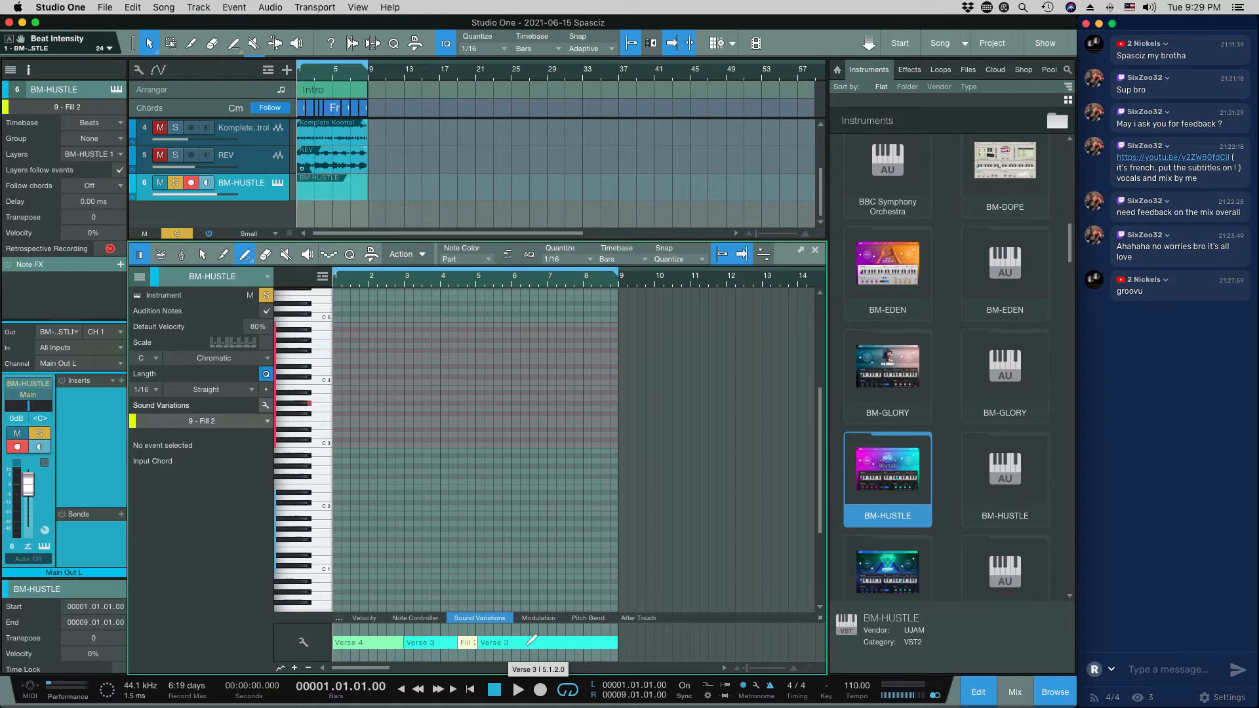
Place the Verse 5 sound variation early in bar 7 and End 2 about halfway through bar 8
left_click(560, 642)
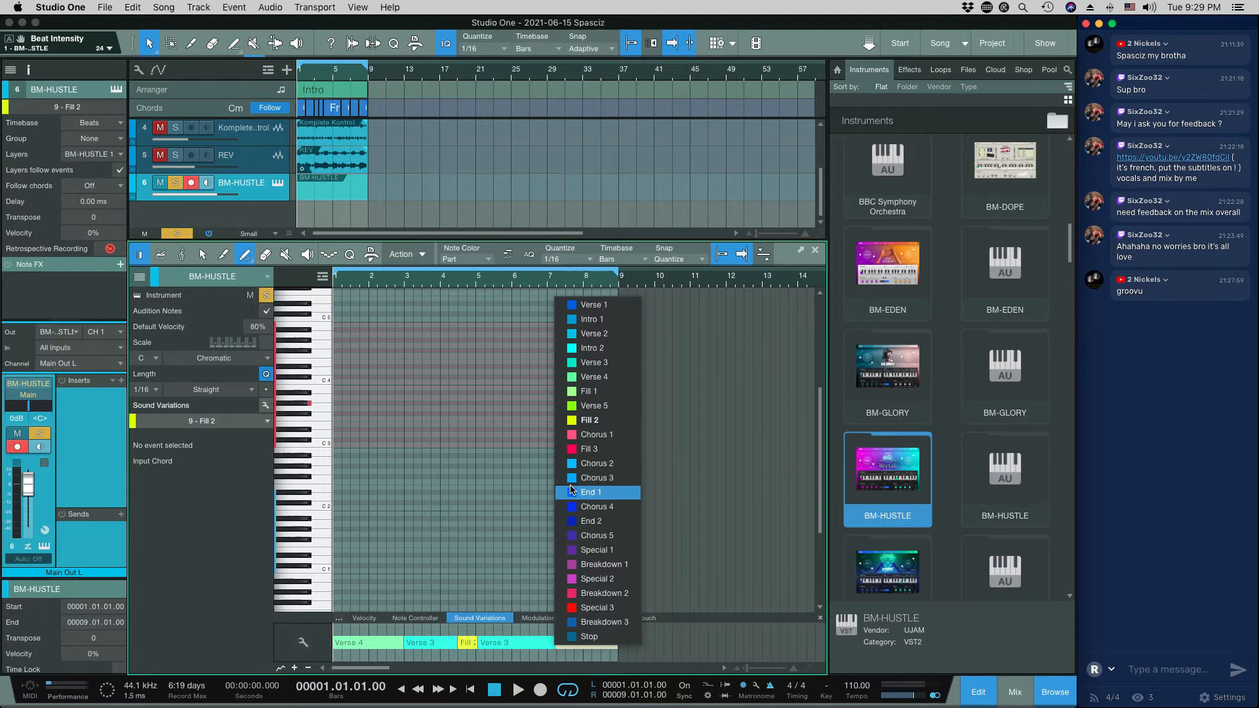
left_click(577, 405)
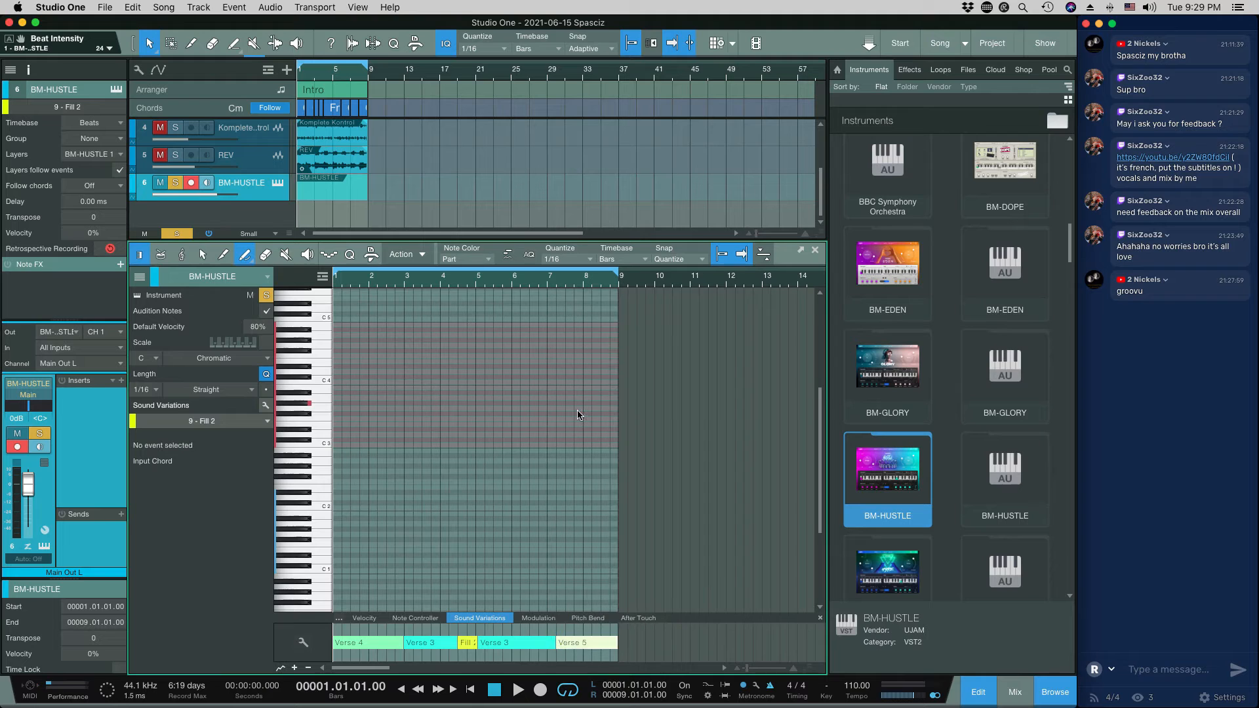
left_click(604, 642)
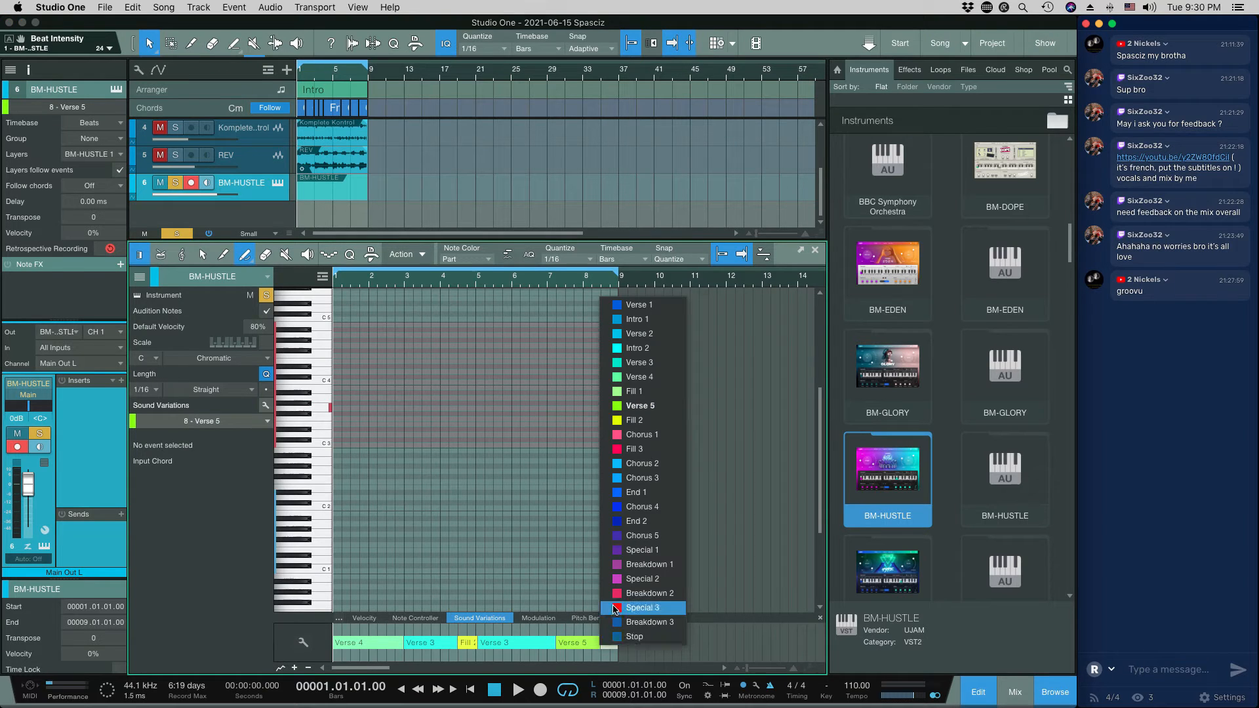
left_click(622, 521)
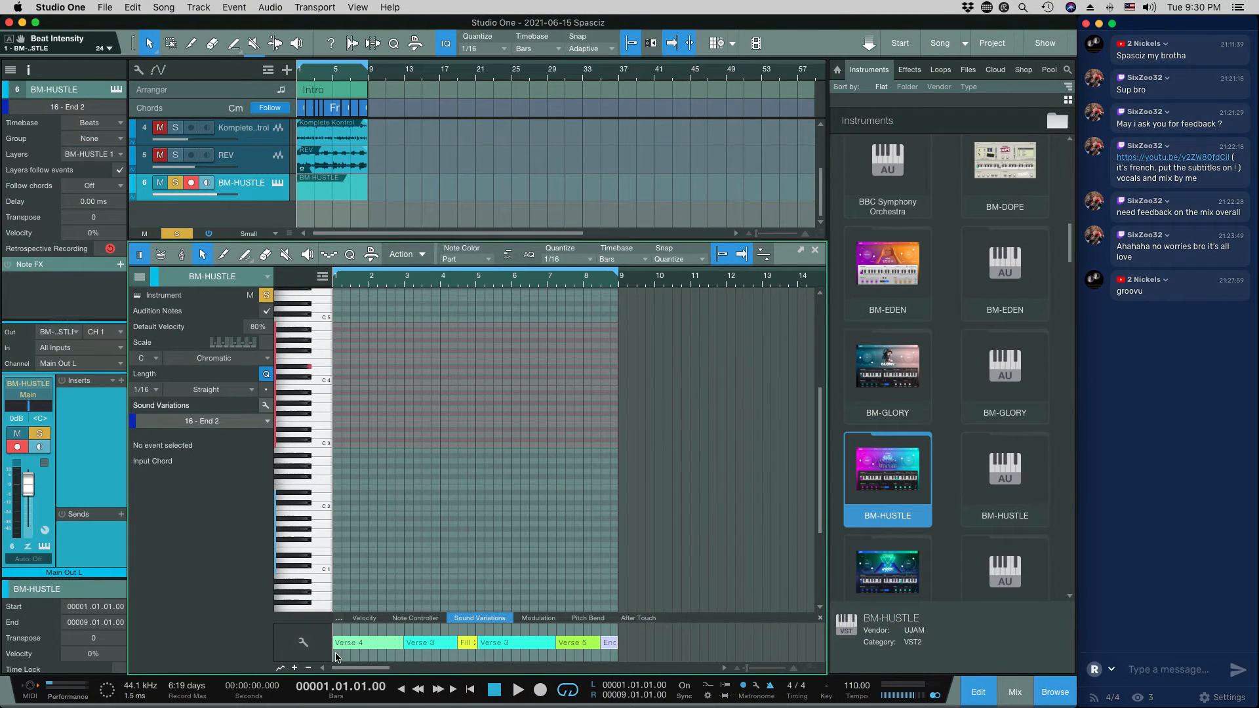
Move the start of the second Verse 3 sound variation to the beginning of bar 5 and play the part to check it
key("space")
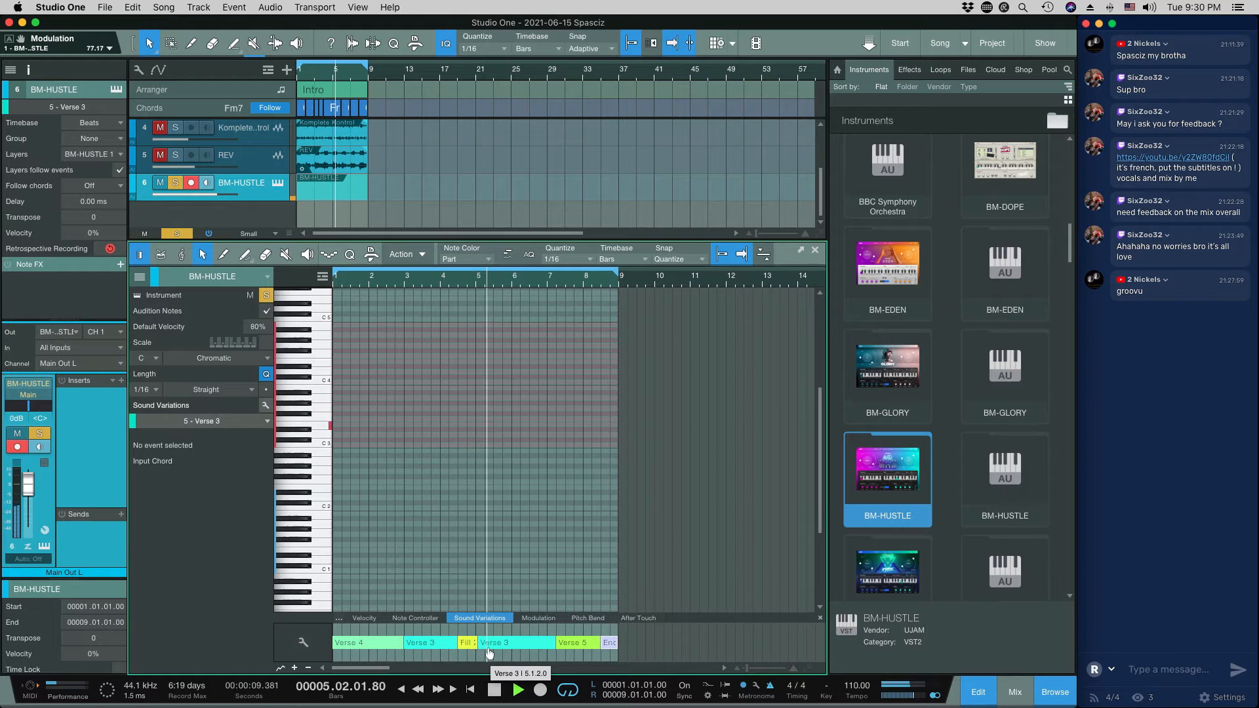
key("space")
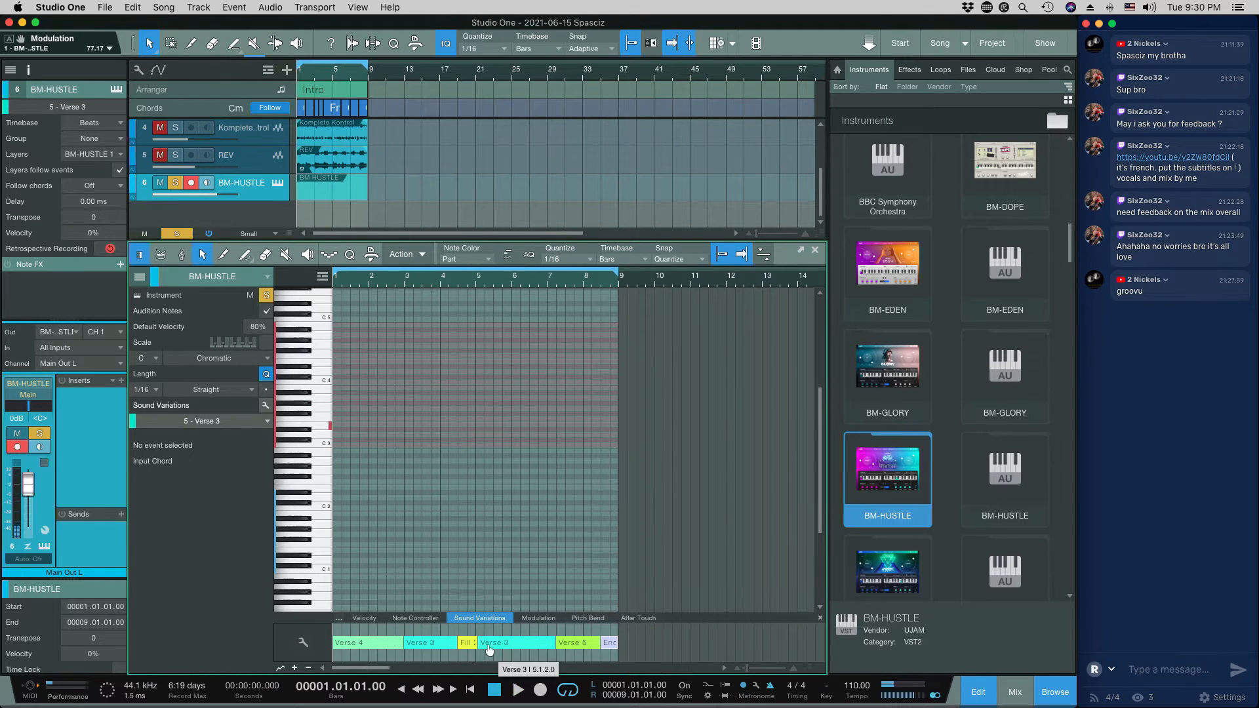
key("e")
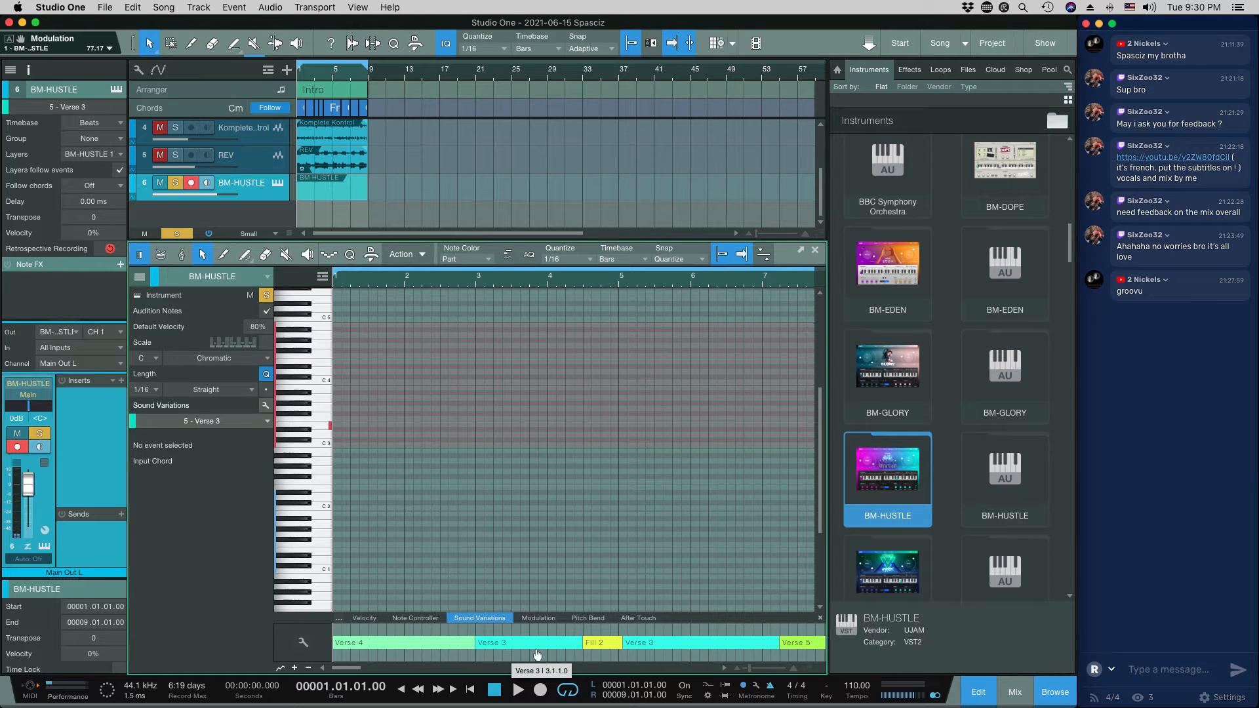
left_click(619, 642)
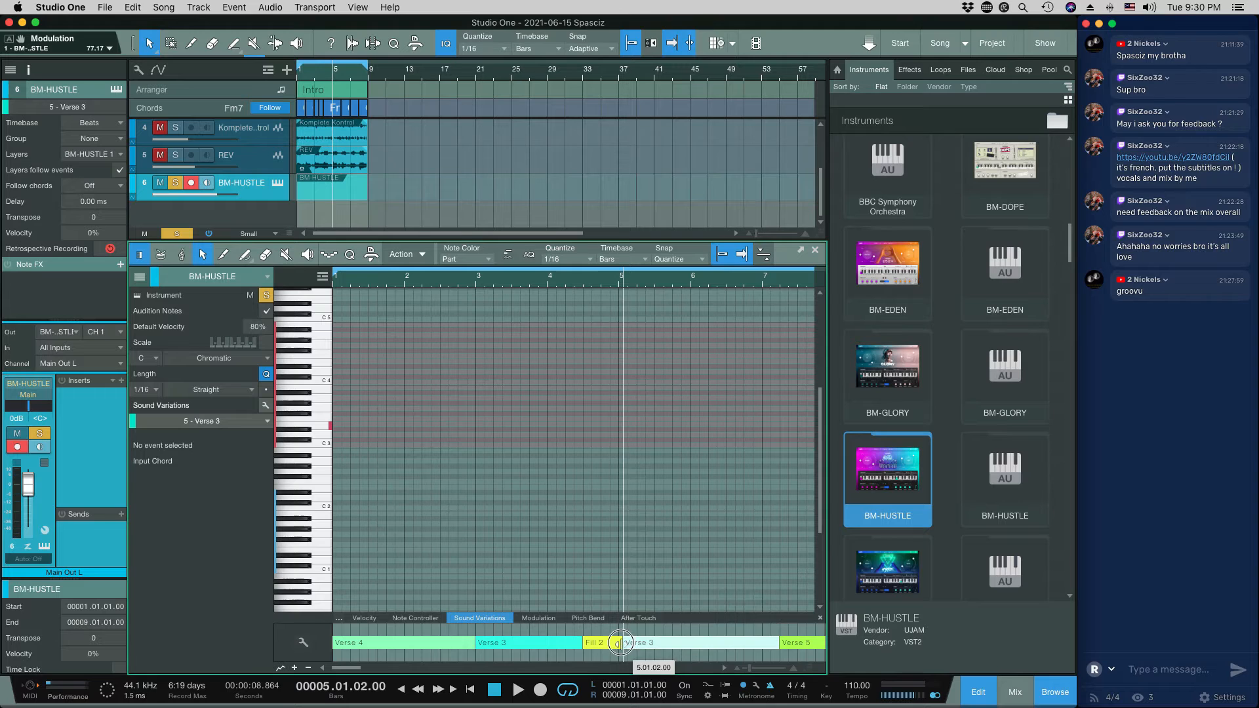
key("w")
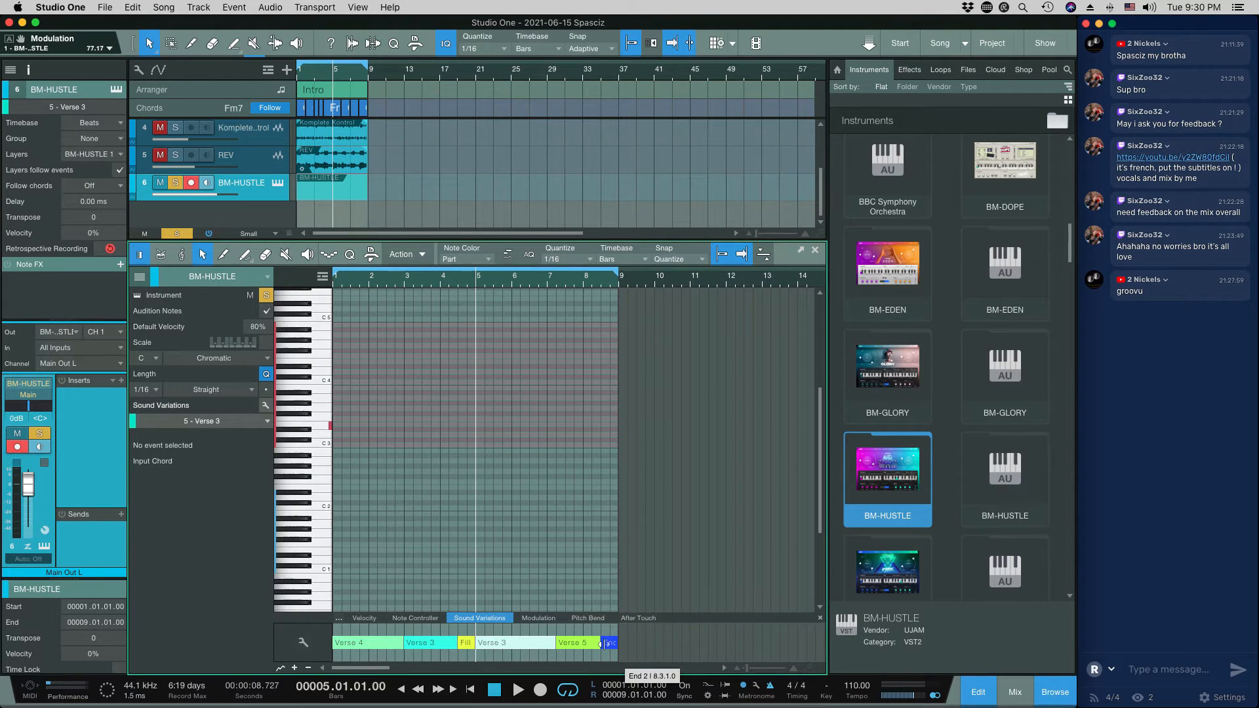
key("Home")
key("space")
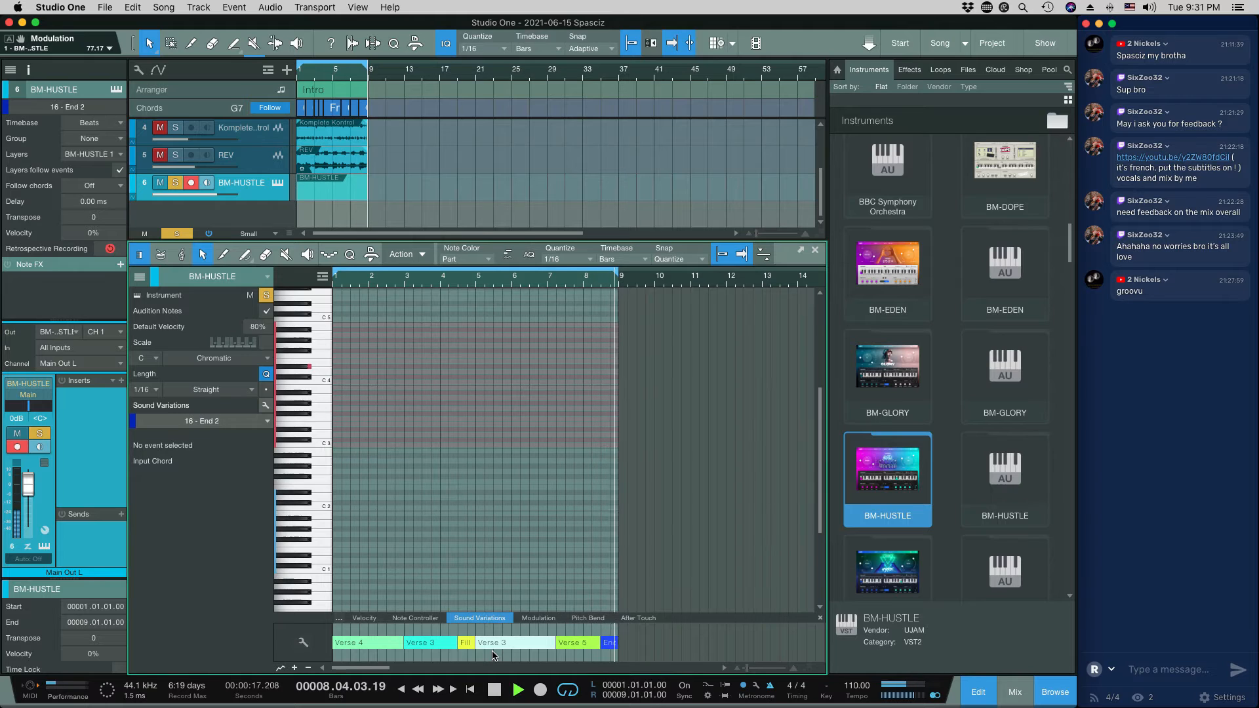
key("space")
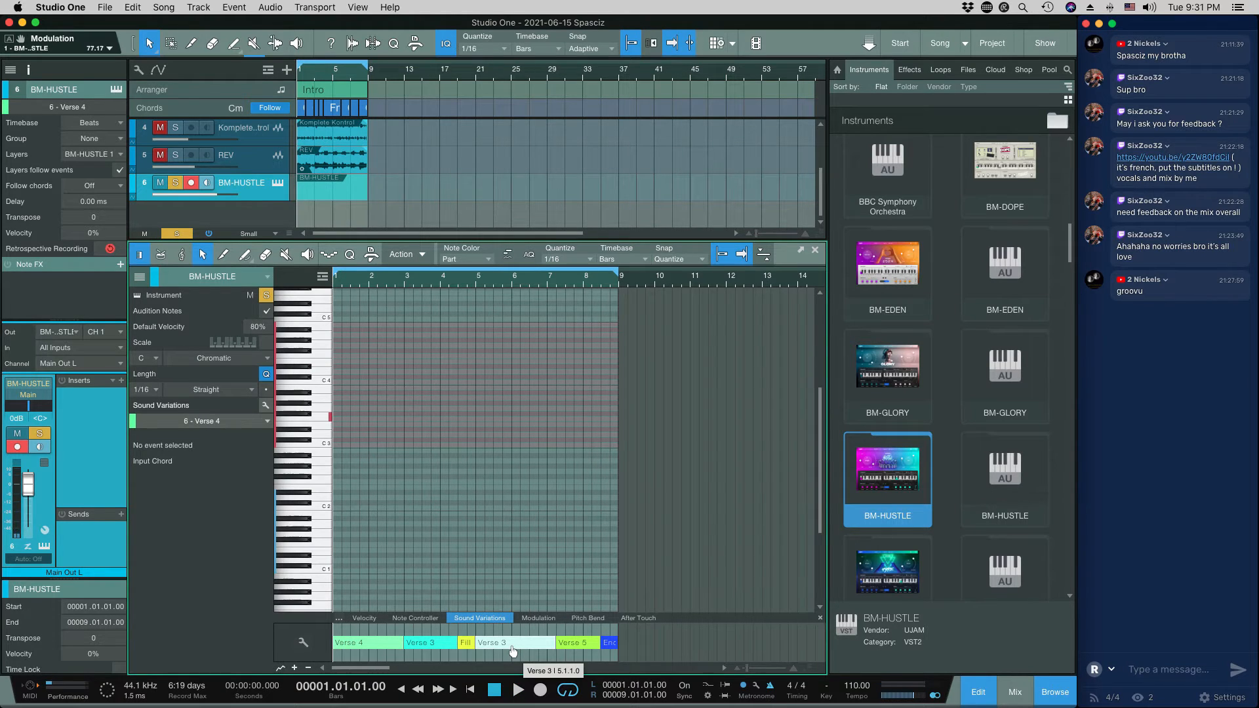
Change the sound variation at bar 5 from Verse 3 to Chorus 3 and play the part to hear it
left_click(513, 649)
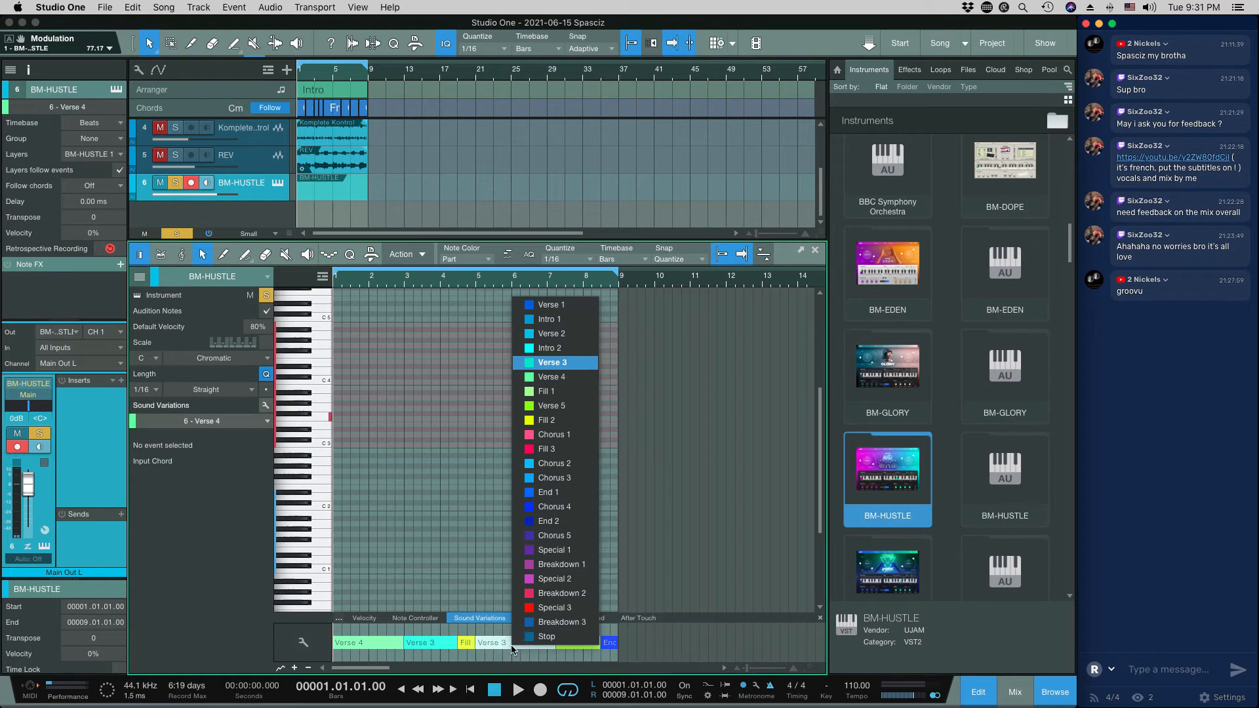
left_click(551, 478)
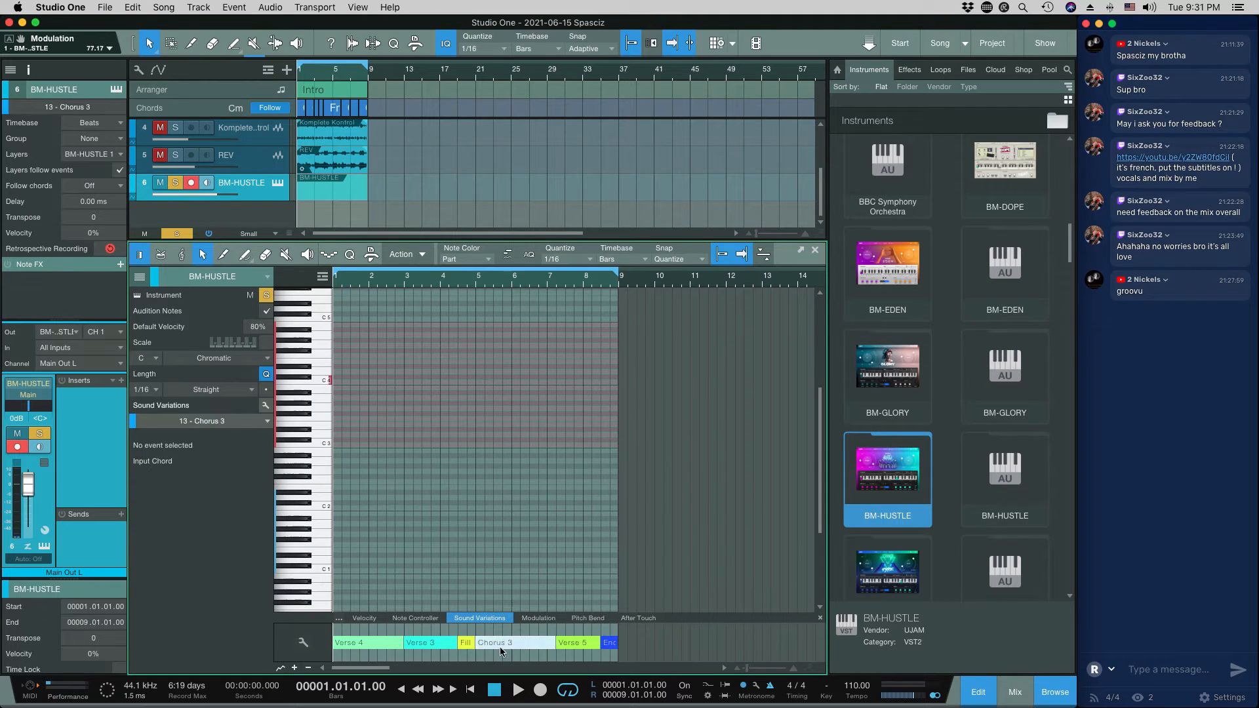
key("space")
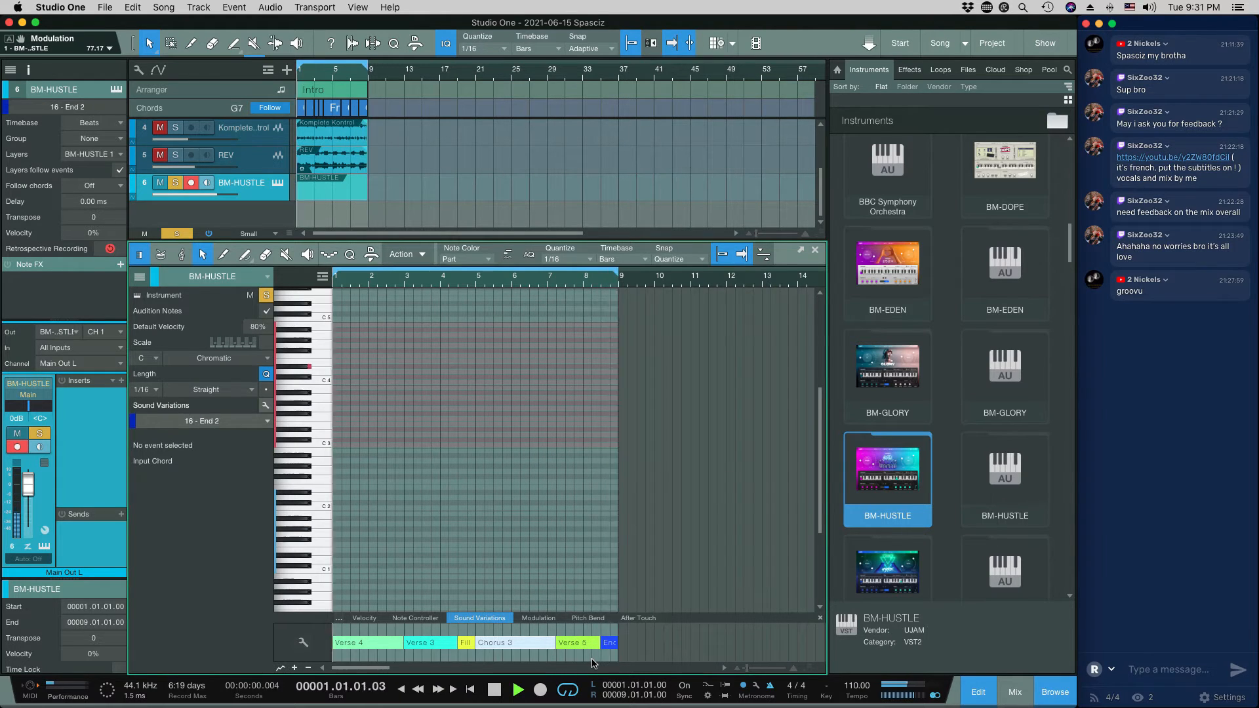
key("space")
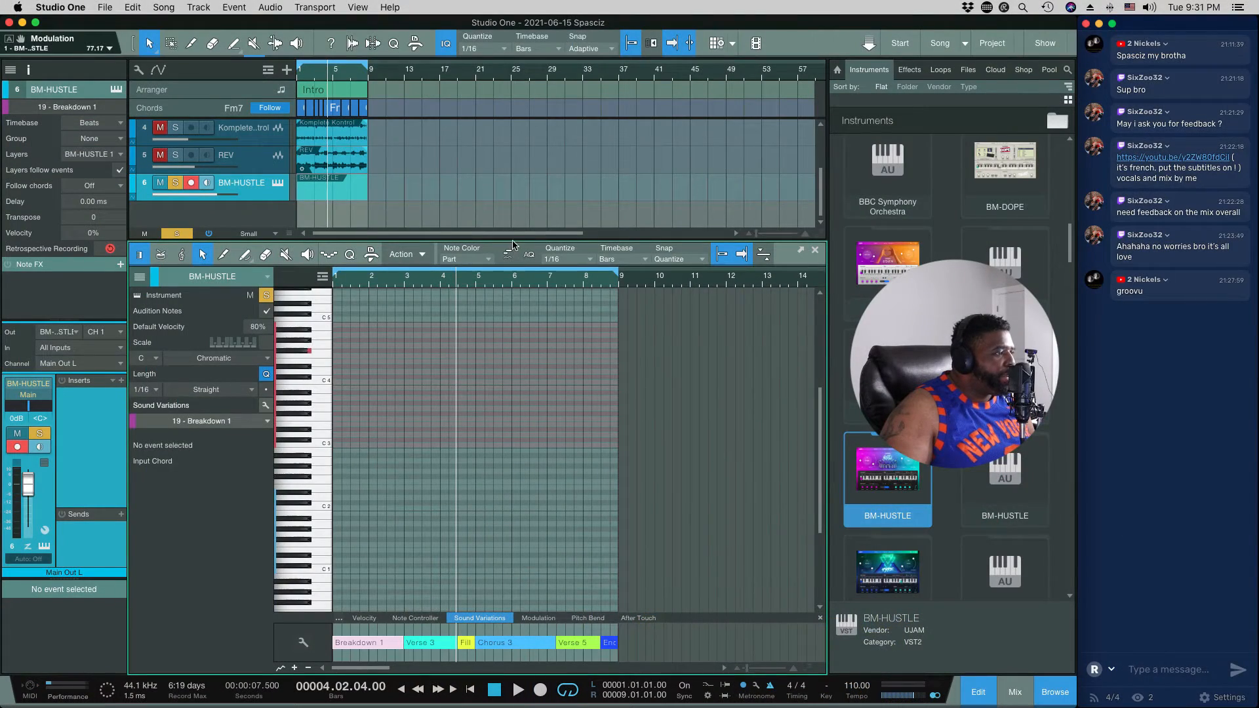
Enlarge the arrangement view and remove the BM-HUSTLE track
left_click_drag(508, 314, 506, 440)
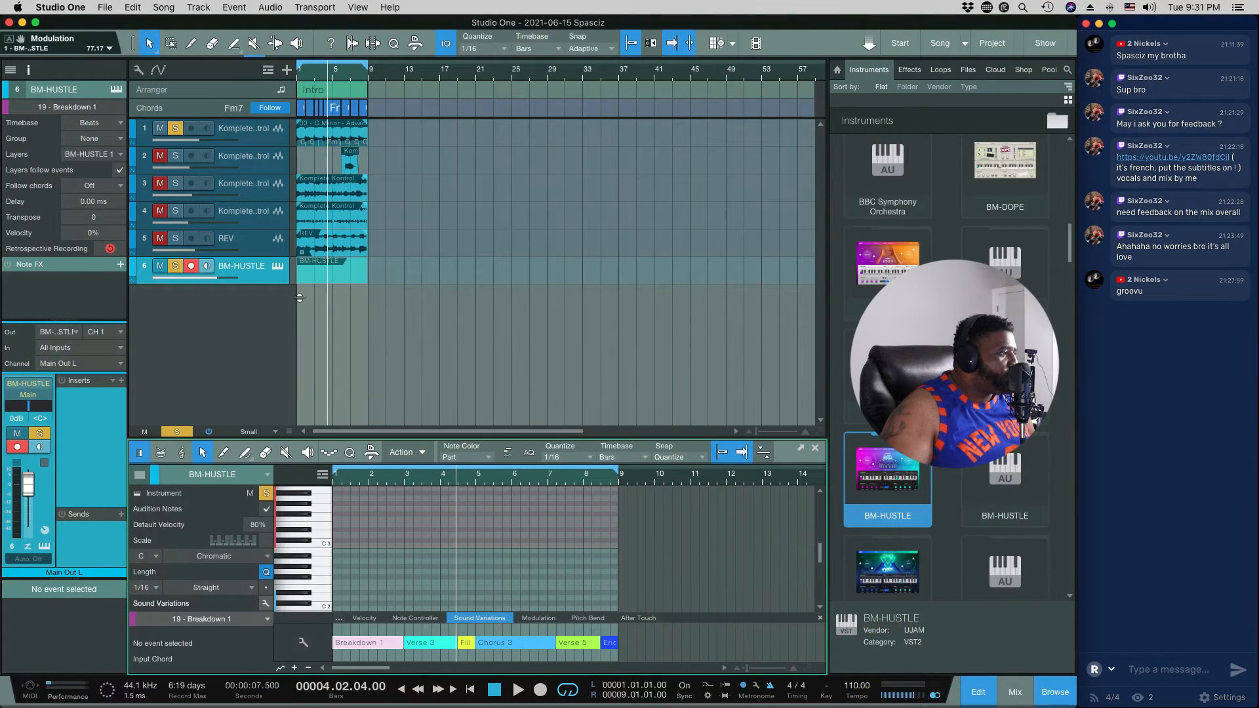
right_click(268, 281)
left_click(295, 346)
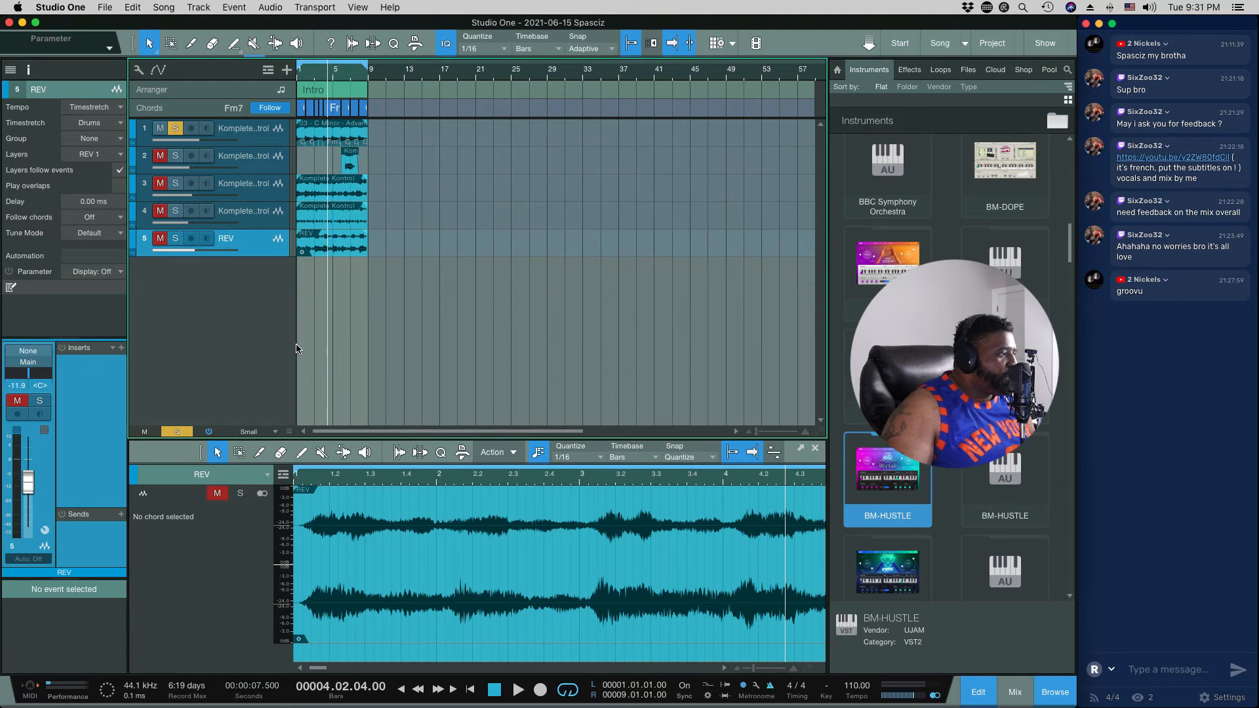
Add the BM-NEMESIS instrument as a new track and set its style to 106 bpm - Log1c B0mb
scroll(947, 367, "down", 5)
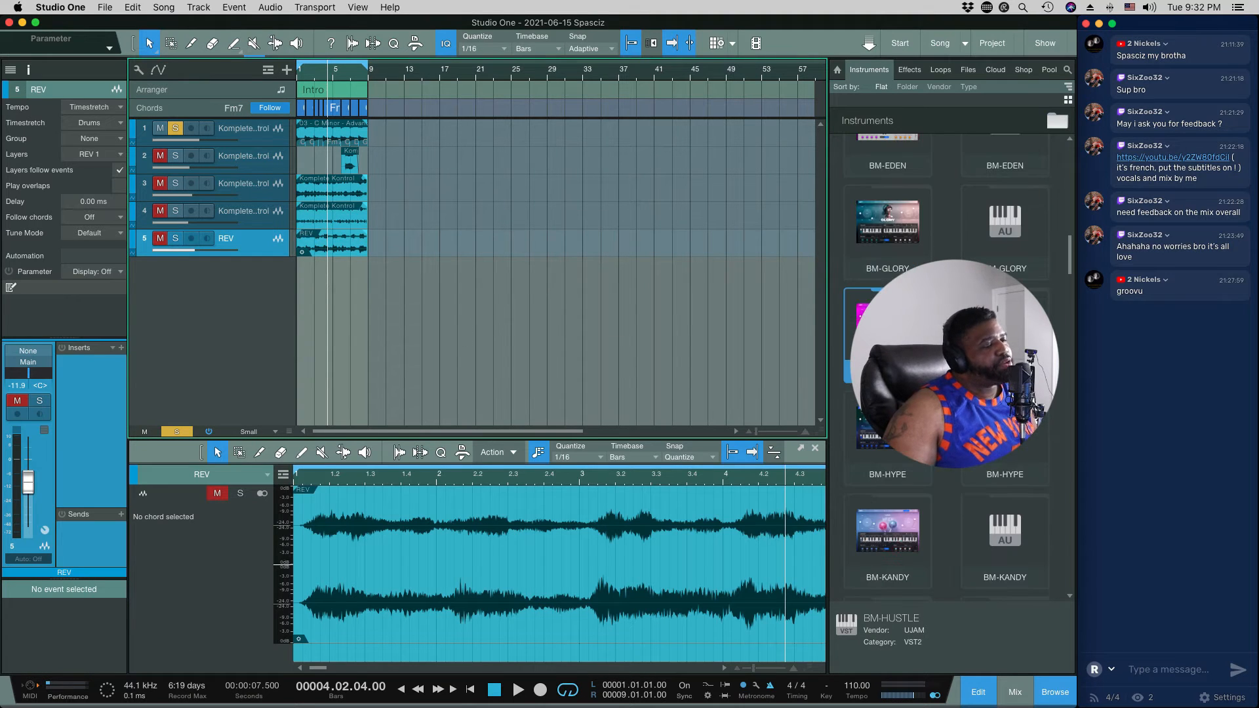
scroll(917, 393, "down", 1)
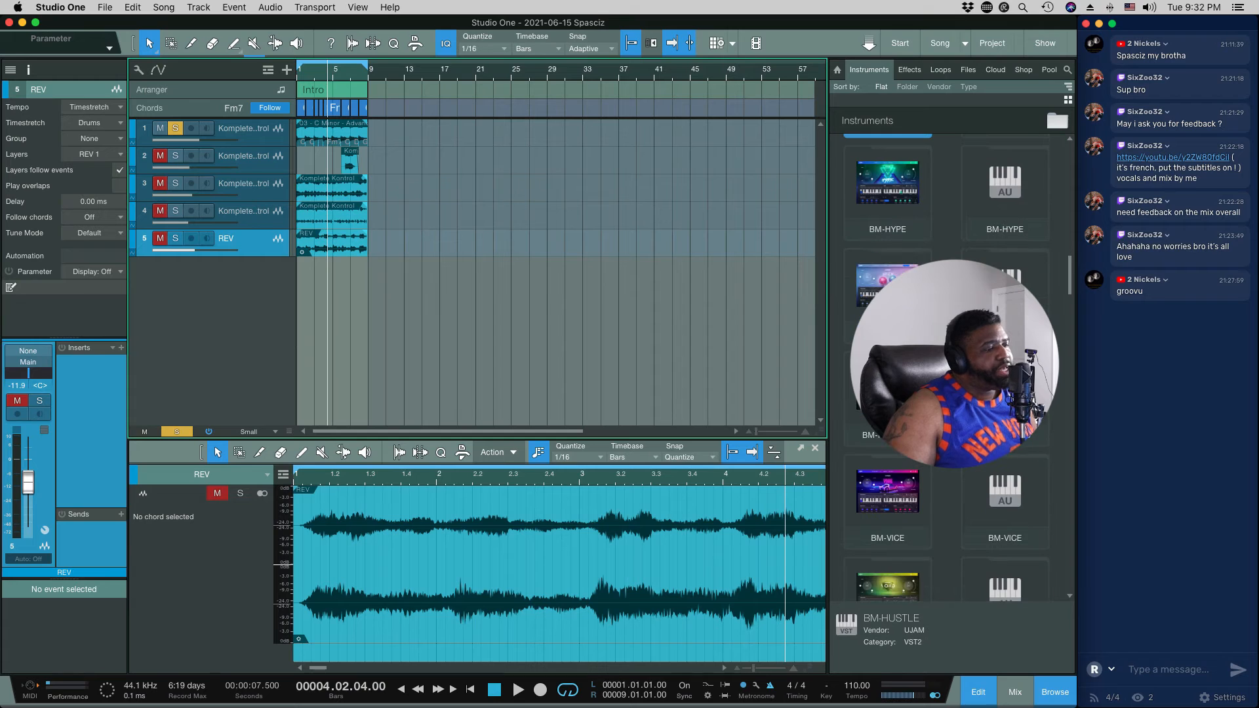
left_click_drag(888, 395, 427, 356)
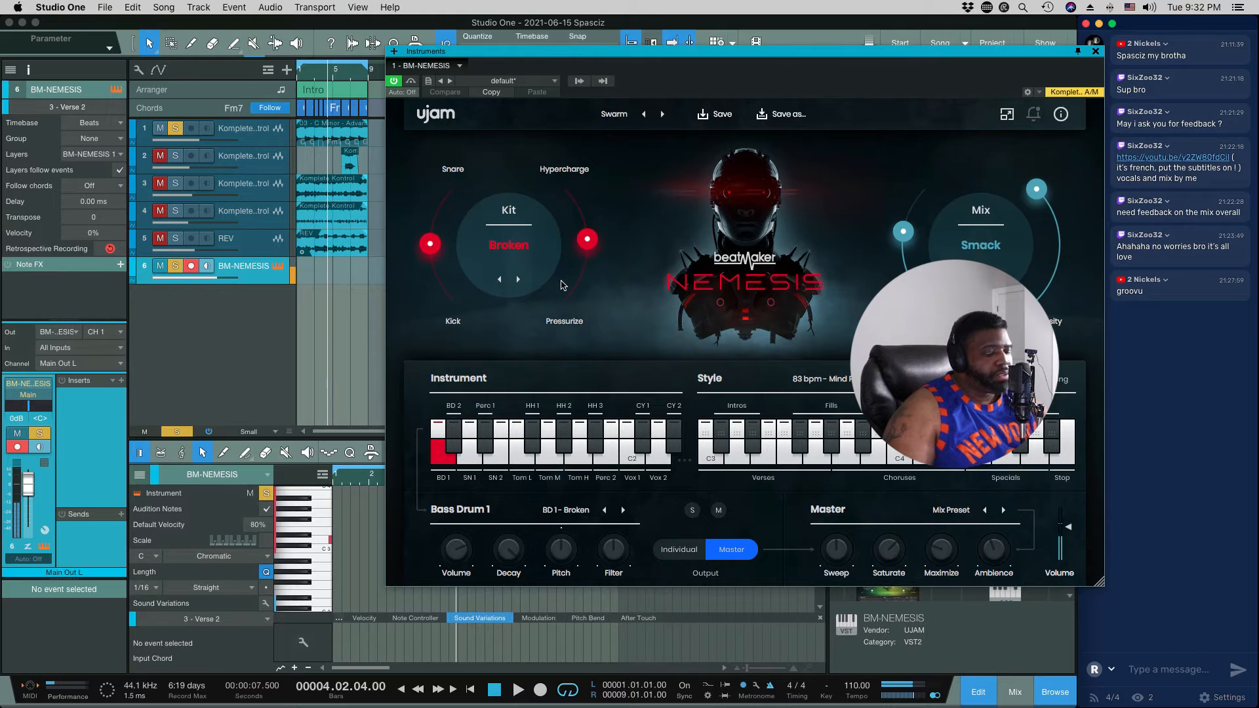
left_click(834, 380)
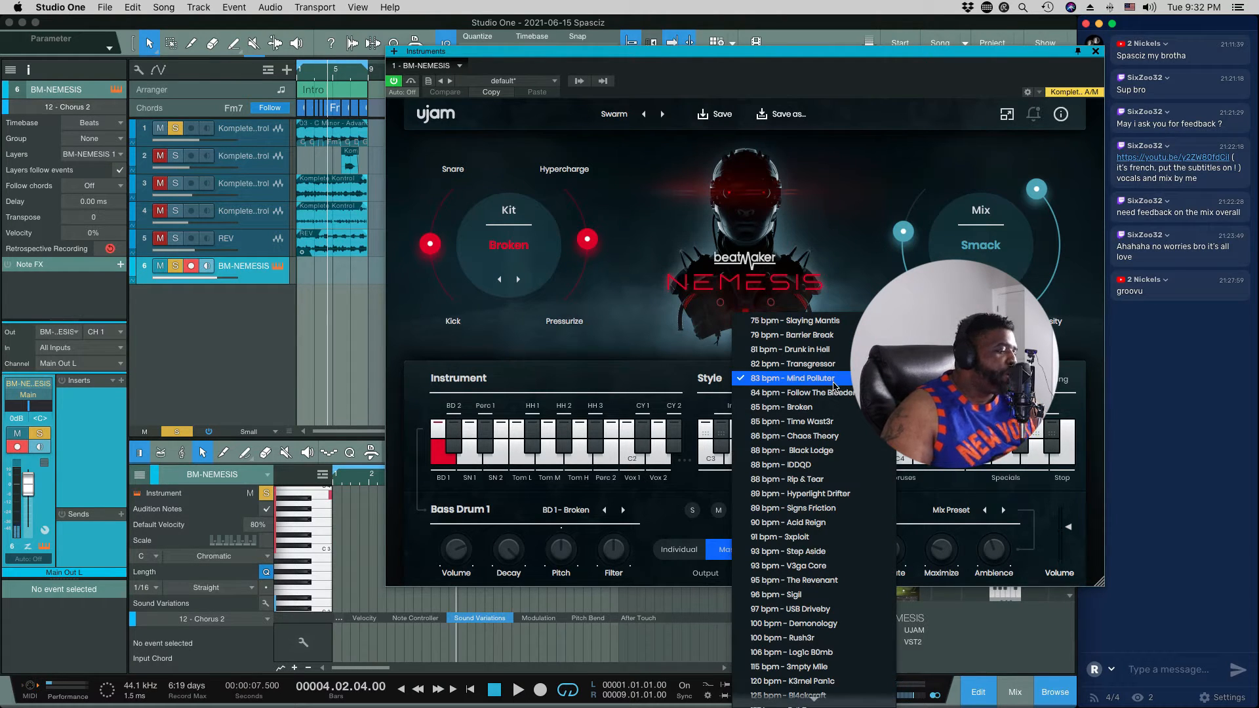
left_click(797, 652)
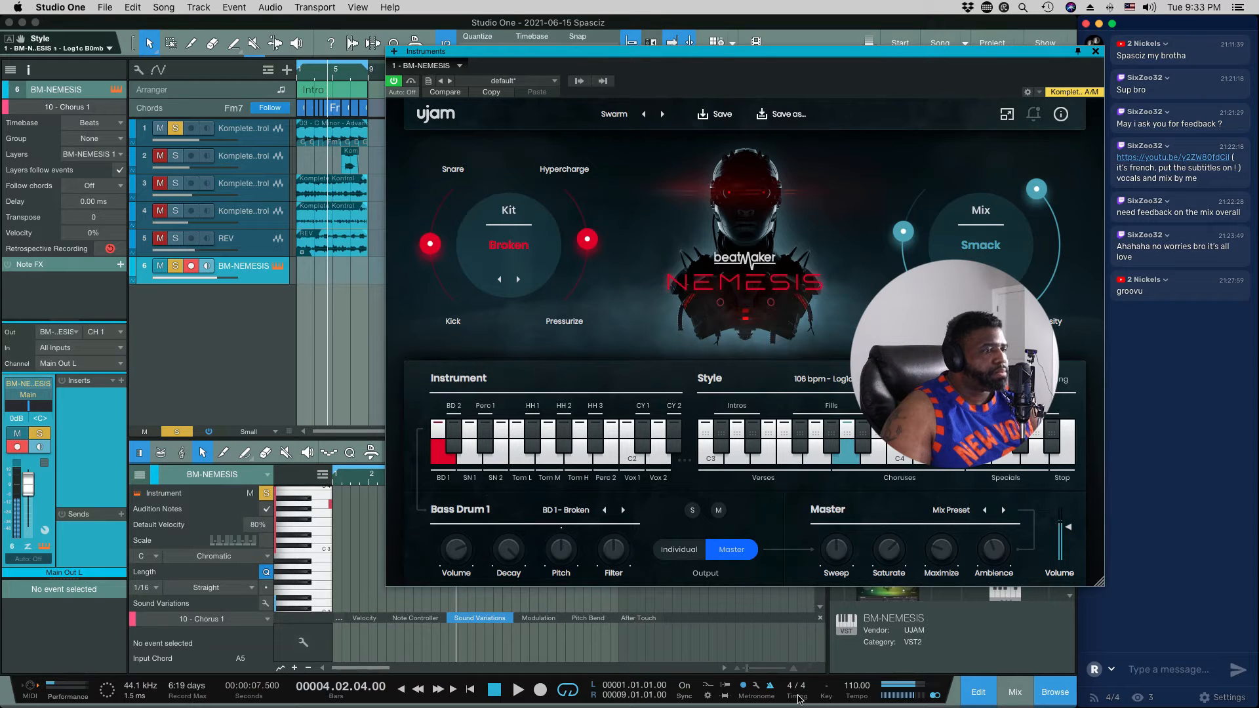
left_click(1095, 52)
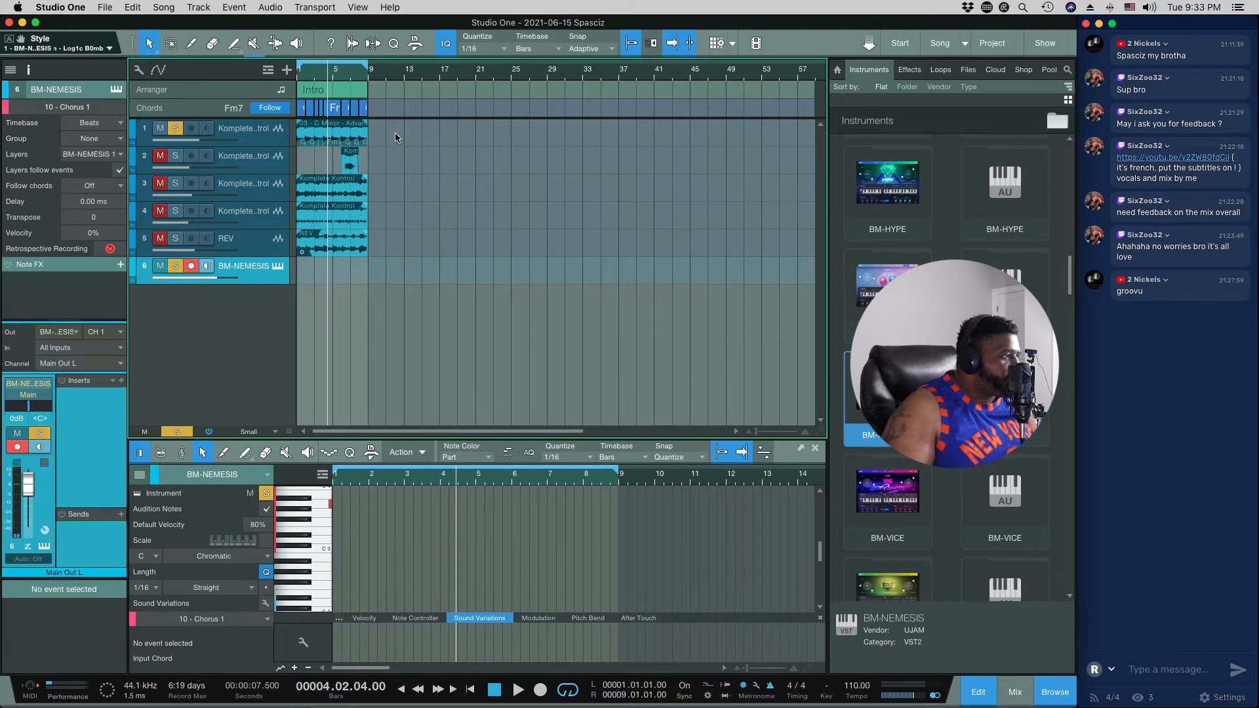
Duplicate the audio events on tracks 1 to 5 so the copies start at bar 9, and extend the loop range to bar 17
left_click_drag(393, 136, 276, 250)
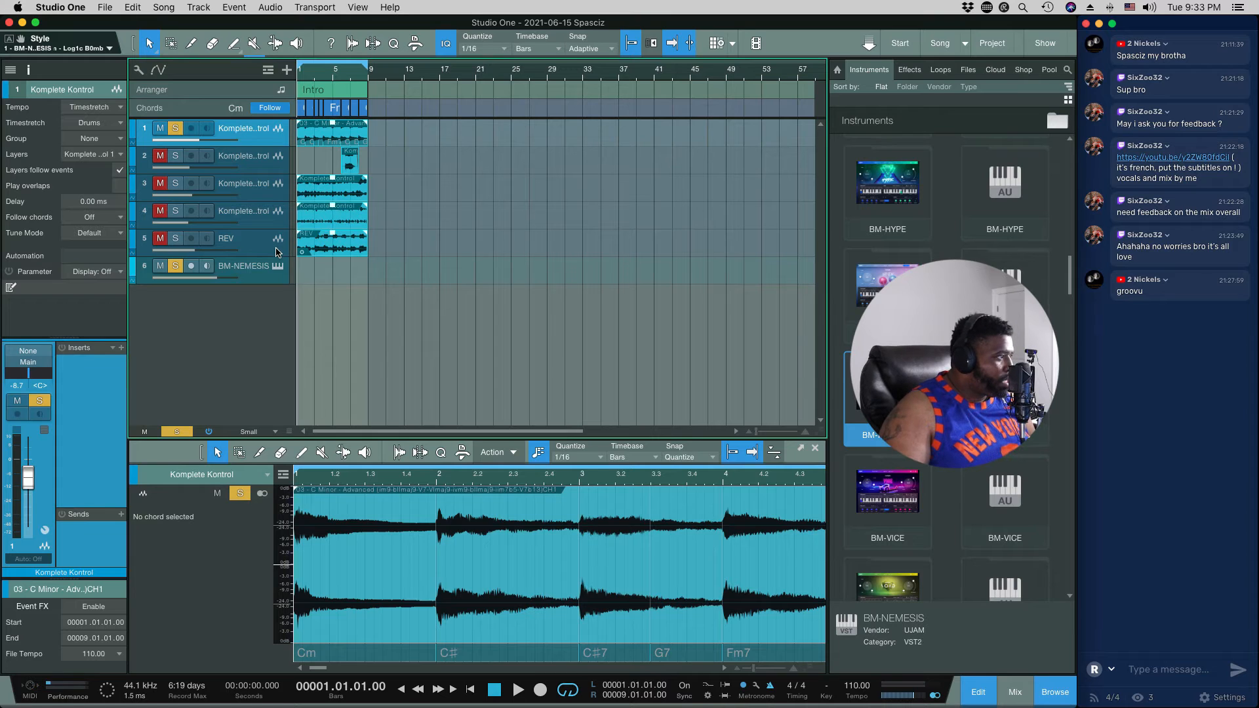
key("d")
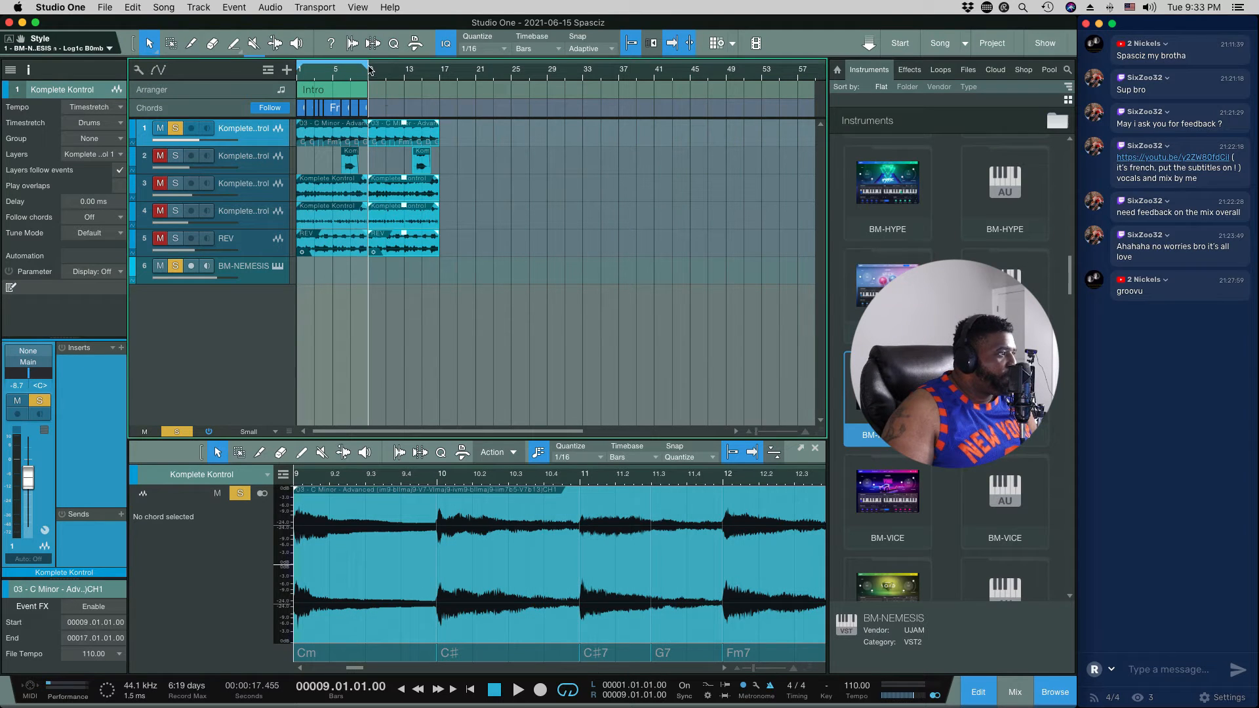
left_click_drag(366, 68, 438, 69)
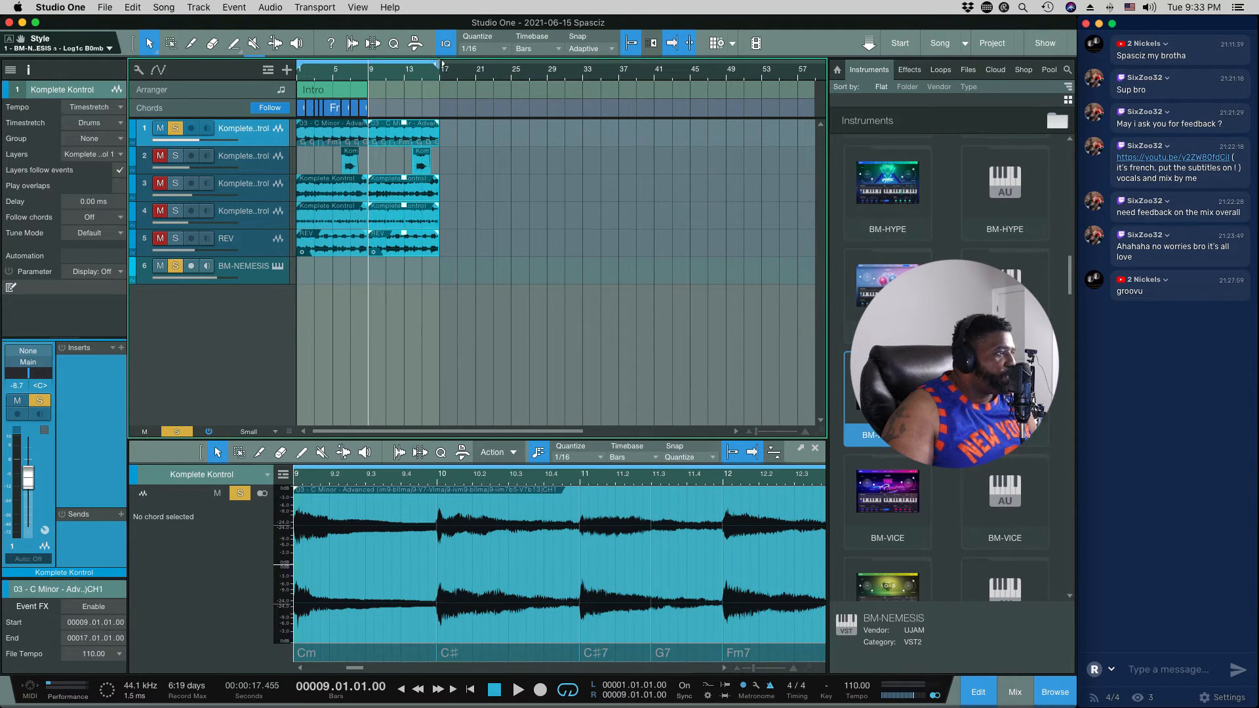
Create an empty BM-NEMESIS part from bar 1 to bar 17 and place a Chorus 1 sound variation starting at bar 1
left_click(259, 281)
double_click(358, 279)
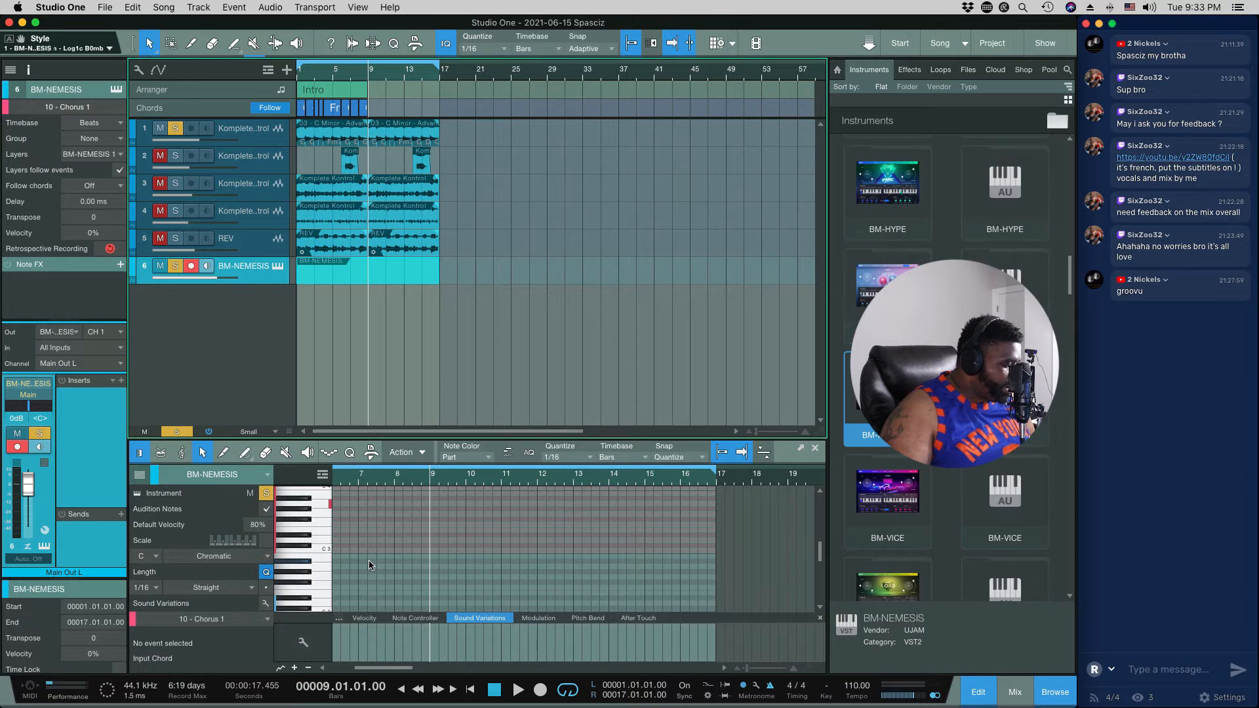
key("w")
key("e")
key("e")
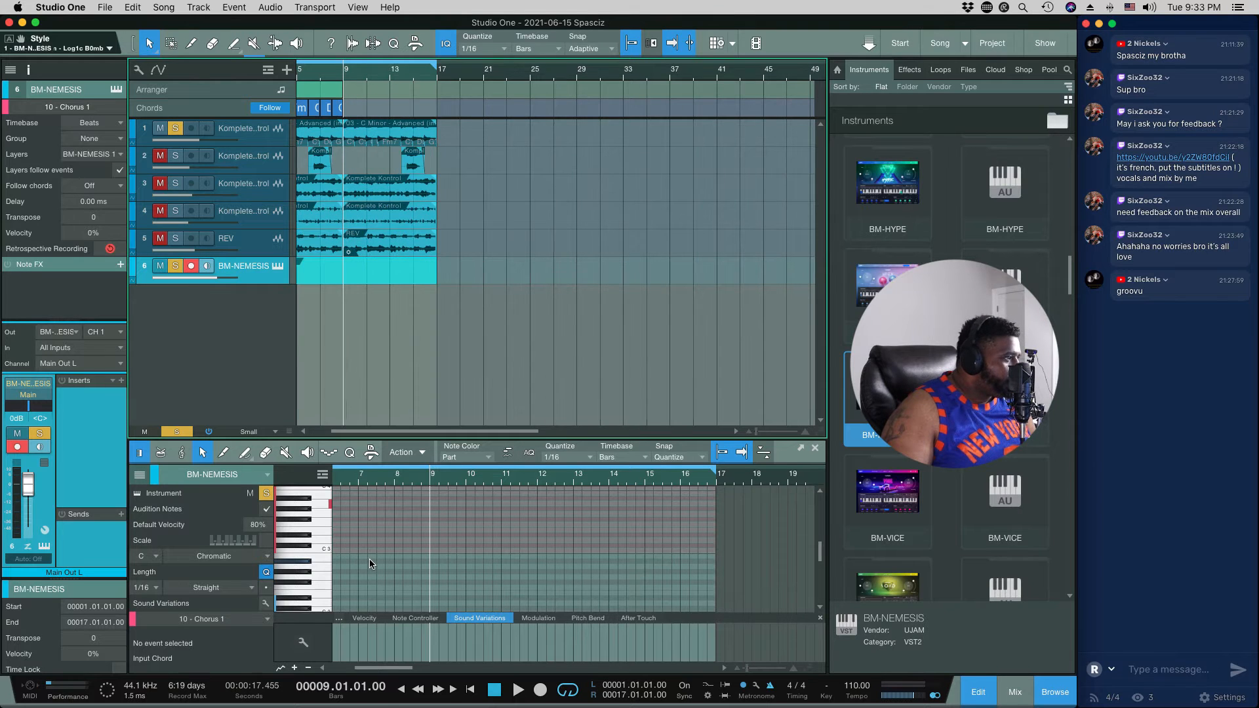
key("w")
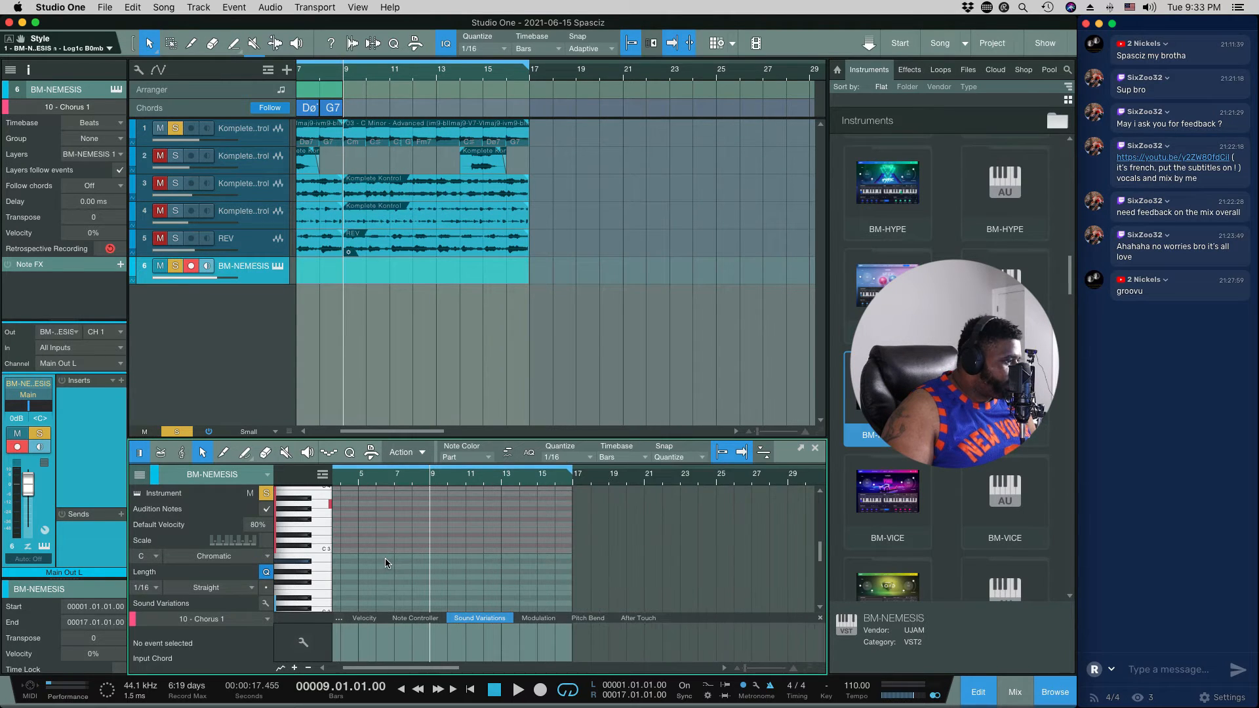
left_click_drag(358, 667, 348, 667)
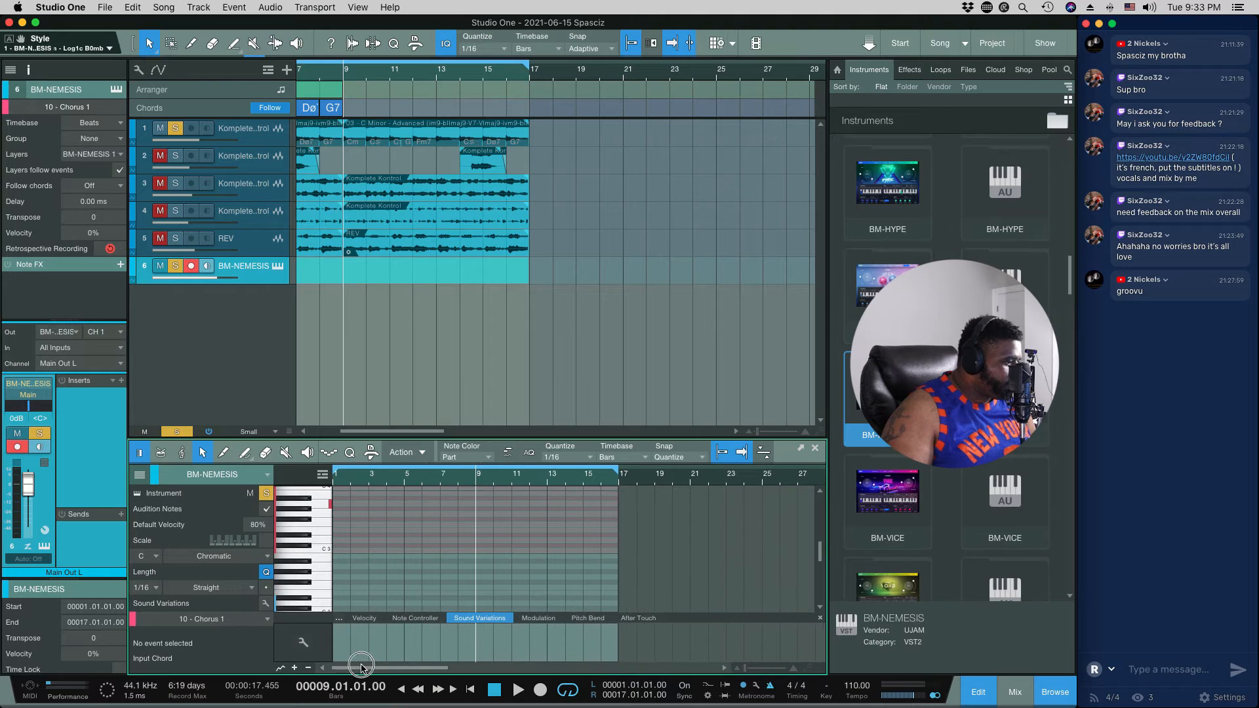
left_click(337, 643)
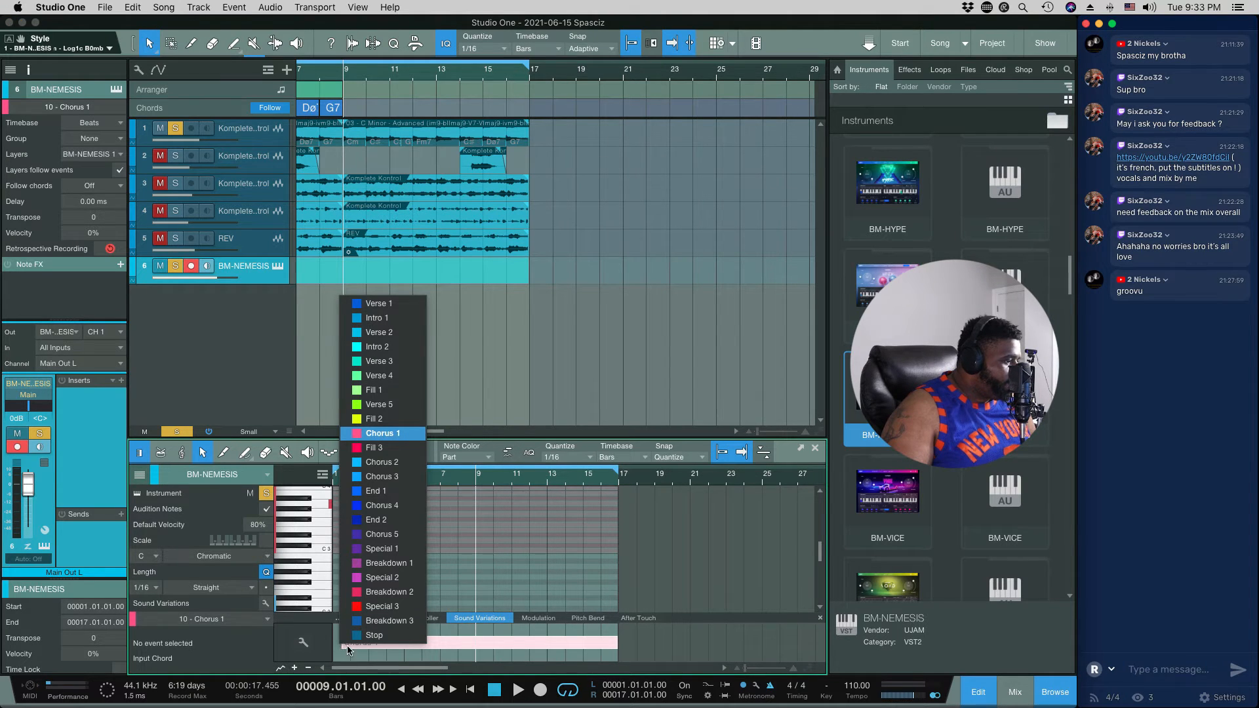
left_click(347, 663)
left_click_drag(343, 643, 332, 644)
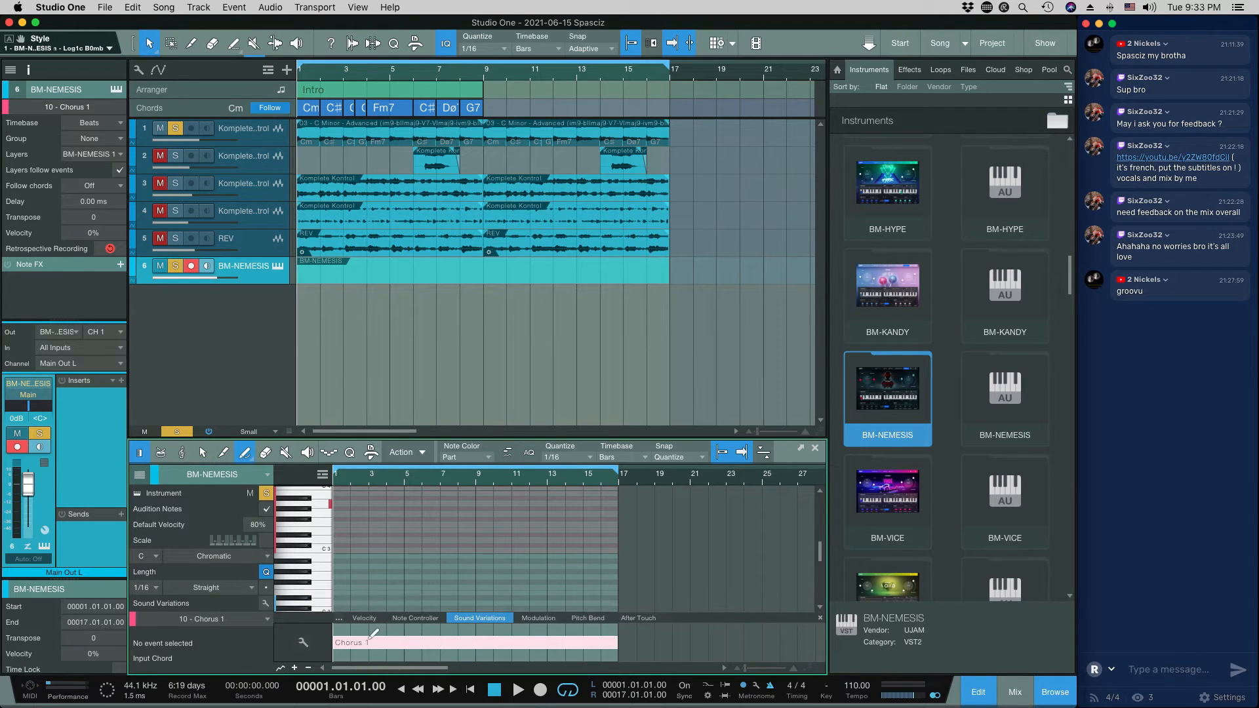
Add a Verse 2 sound variation at bar 5 and change the one at bar 1 to Verse 2 as well
left_click(405, 642)
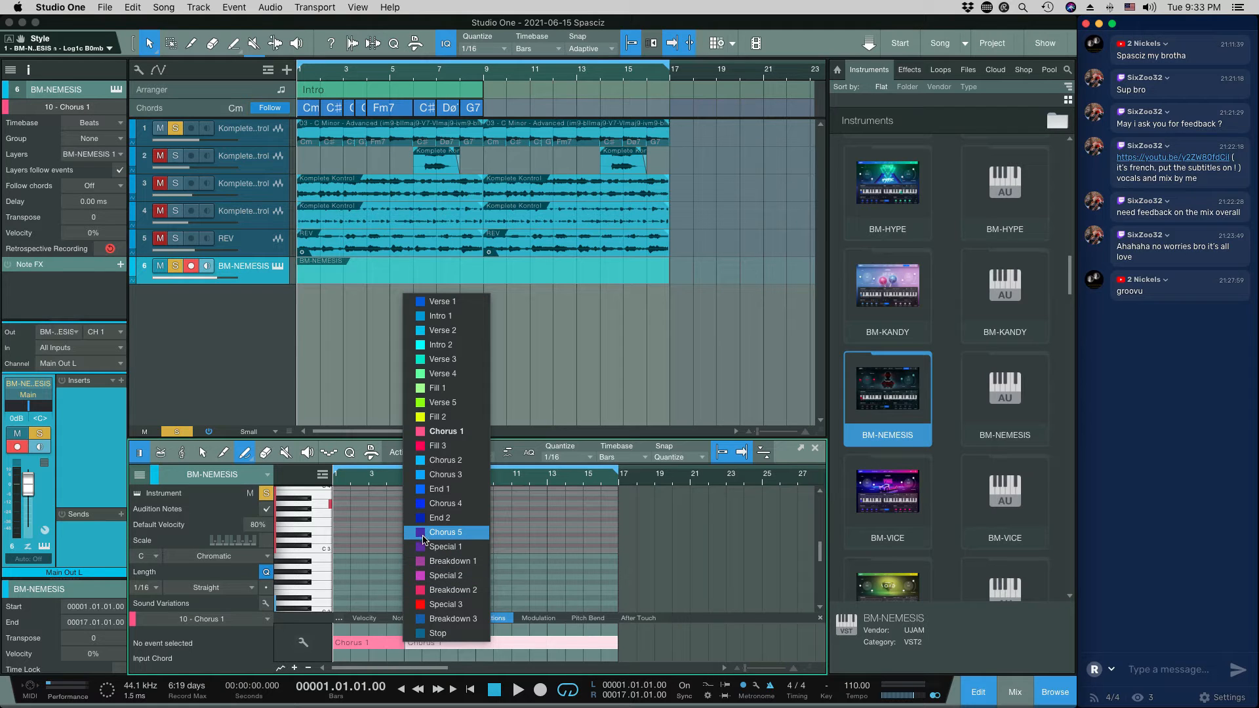
left_click(449, 331)
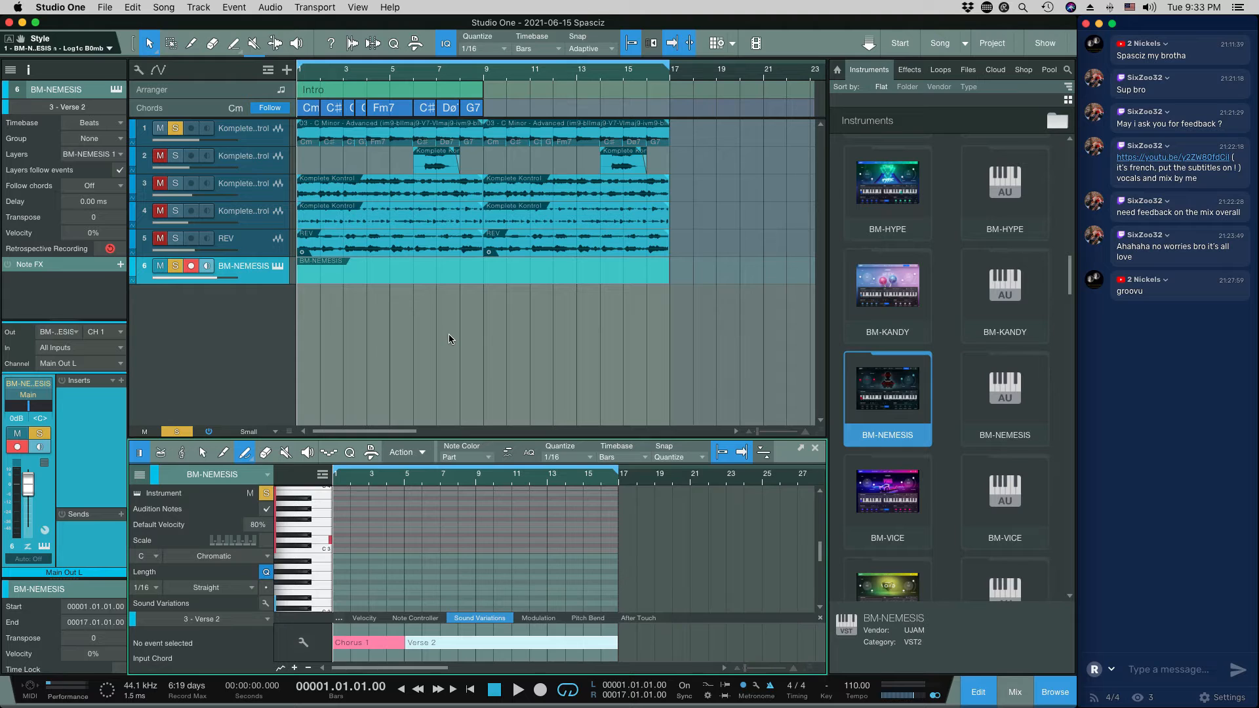
left_click(372, 641)
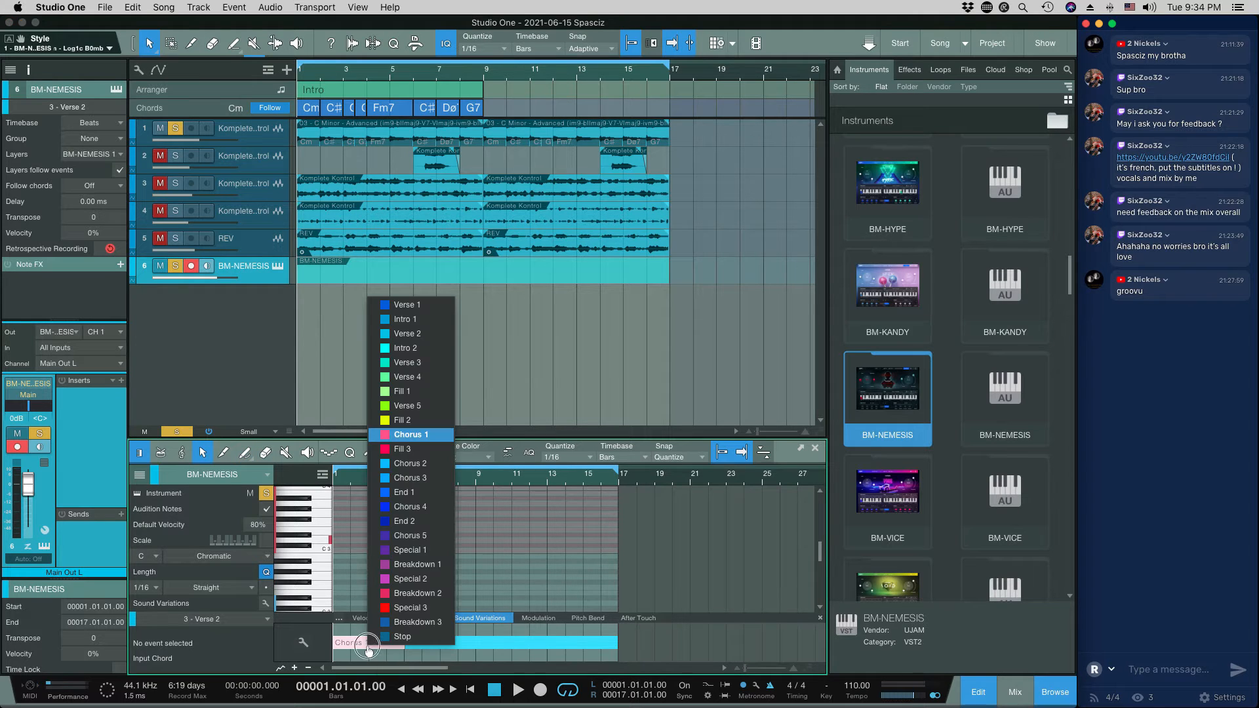
left_click(373, 641)
left_click(403, 333)
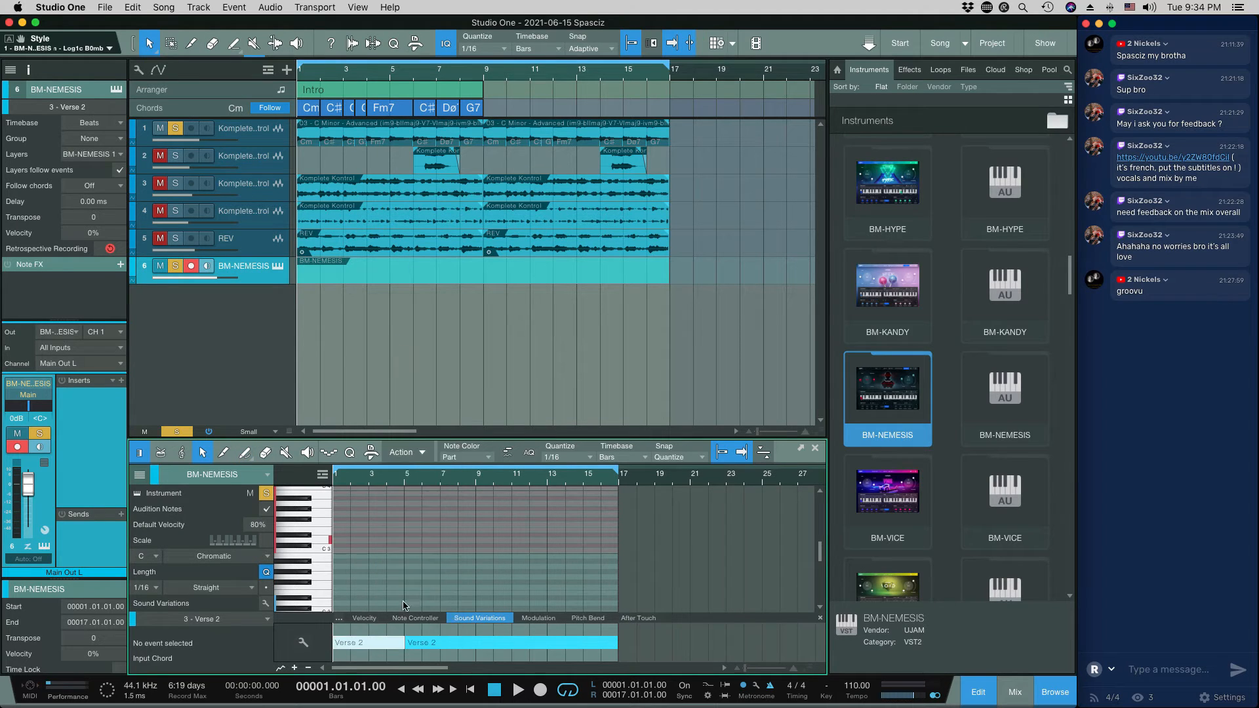
Change the sound variation at bar 5 to Verse 5
left_click(429, 646)
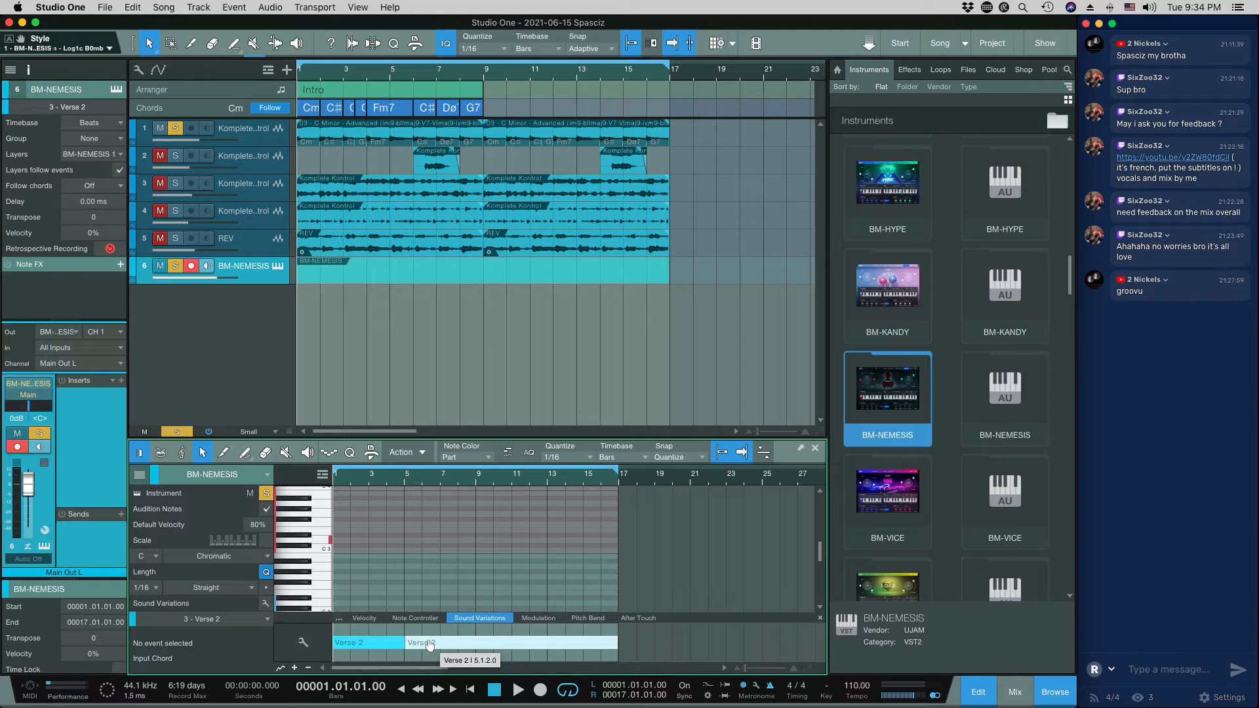
left_click(430, 647)
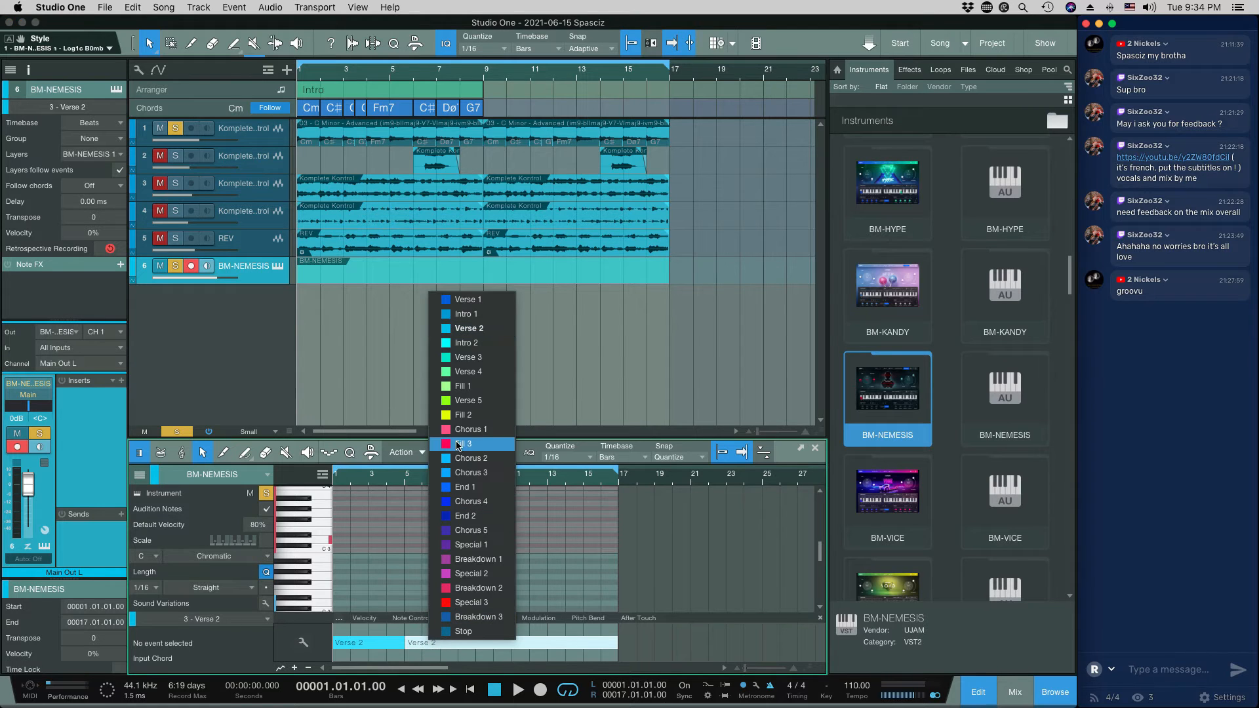
left_click(459, 402)
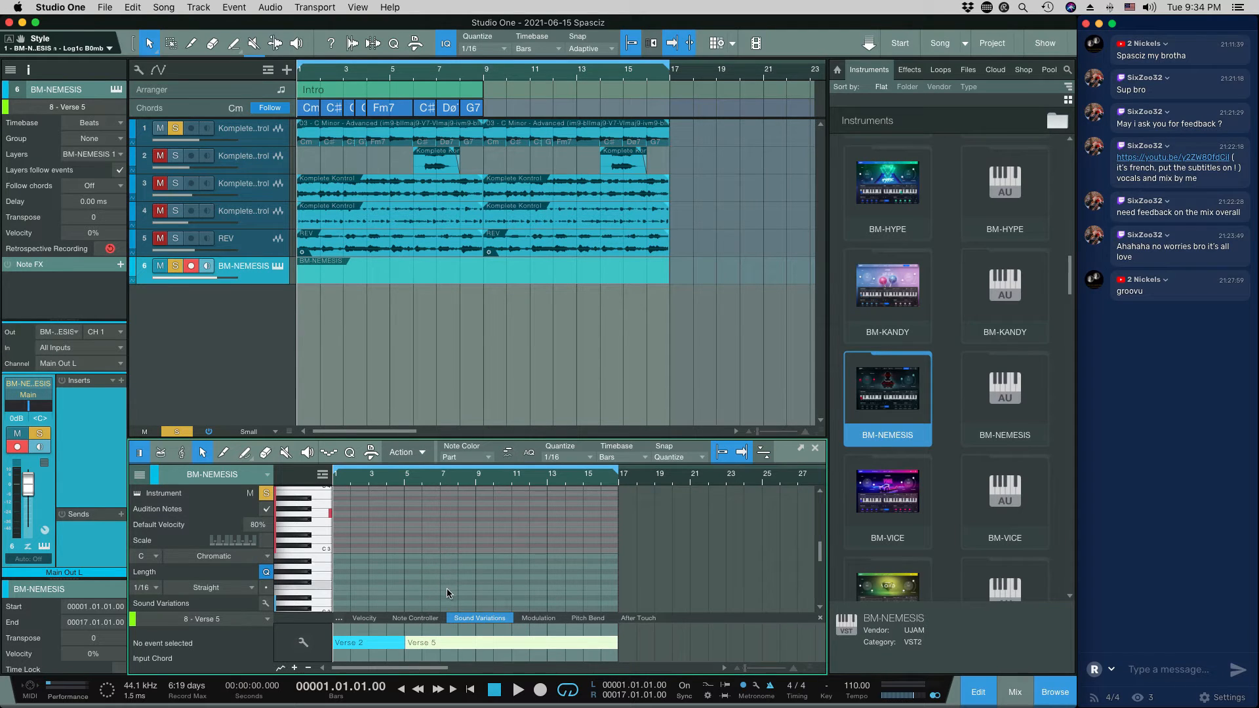
Add an End 2 sound variation at about bar 7 and a Chorus 2 sound variation at about bar 9
key("2")
left_click(444, 643)
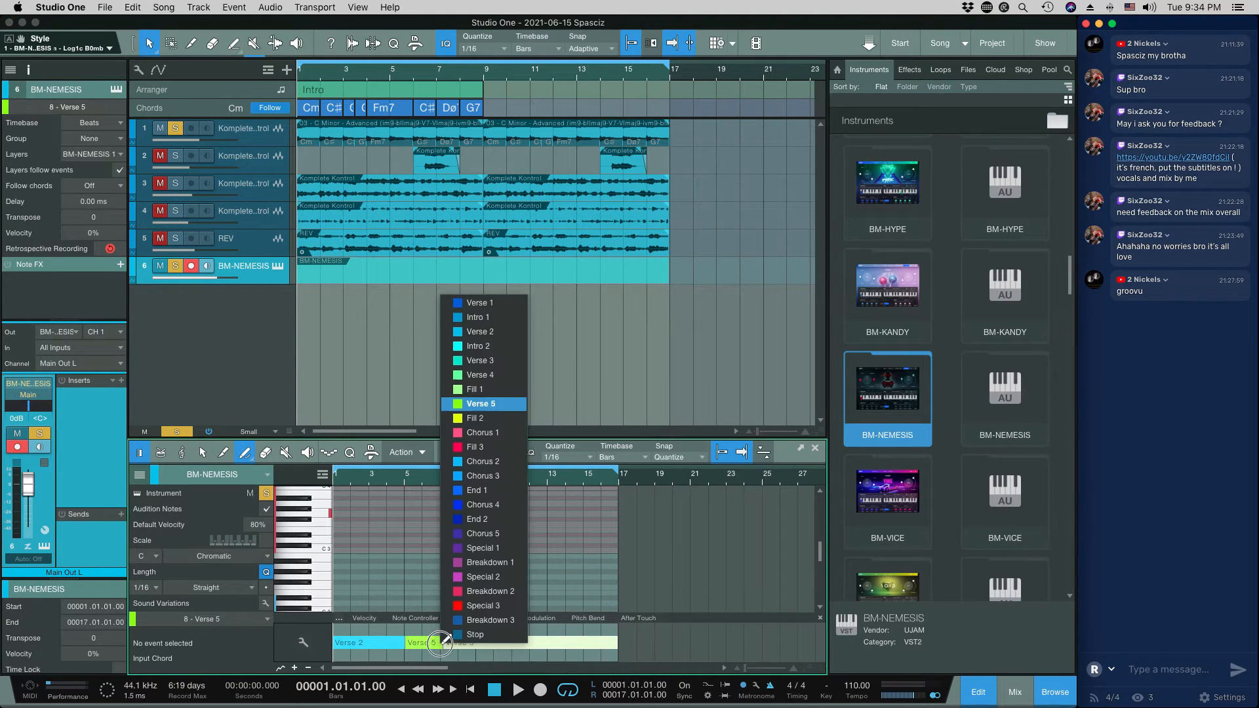
left_click(476, 523)
left_click(478, 641)
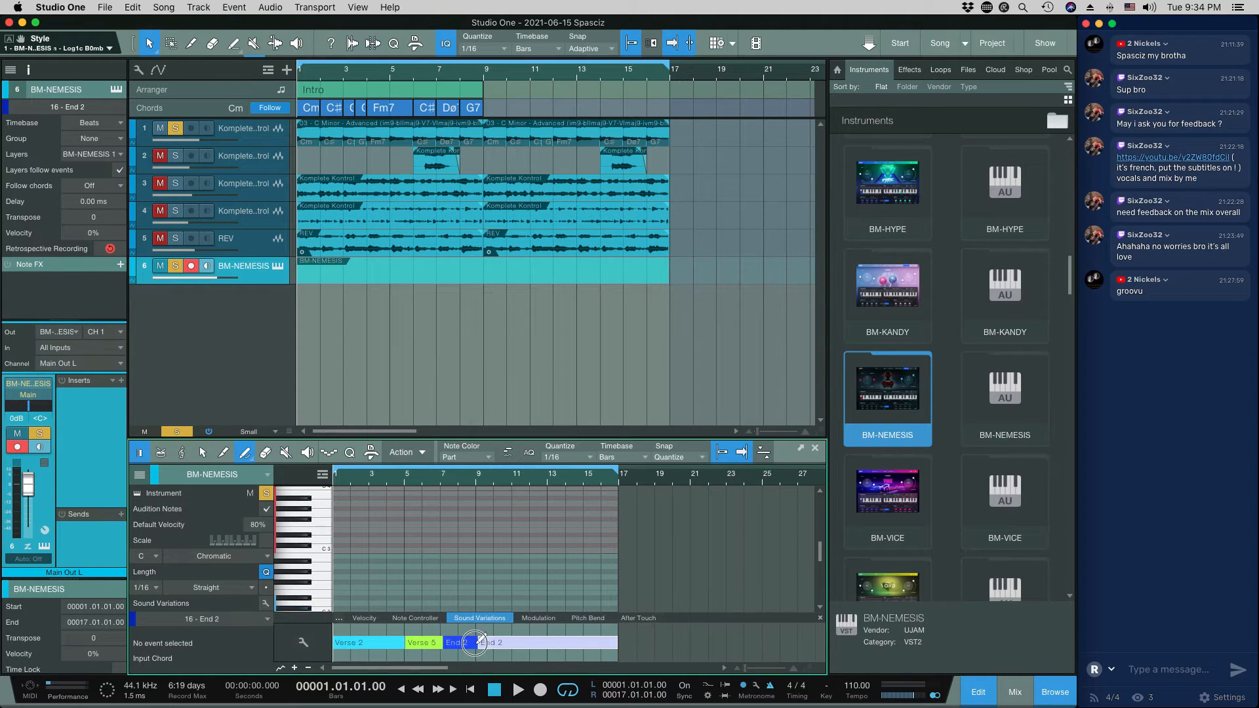
left_click(521, 461)
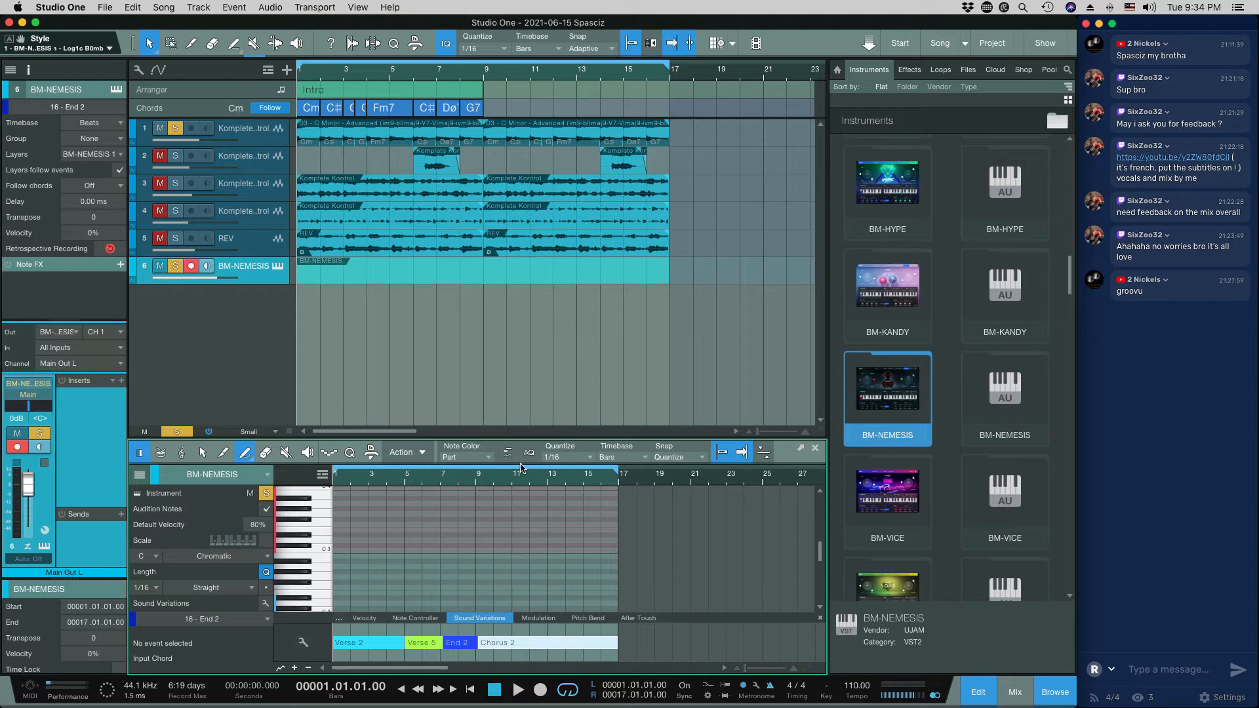
Add a Chorus 3 sound variation at about bar 13 and an End 1 sound variation at about bar 16
left_click(548, 640)
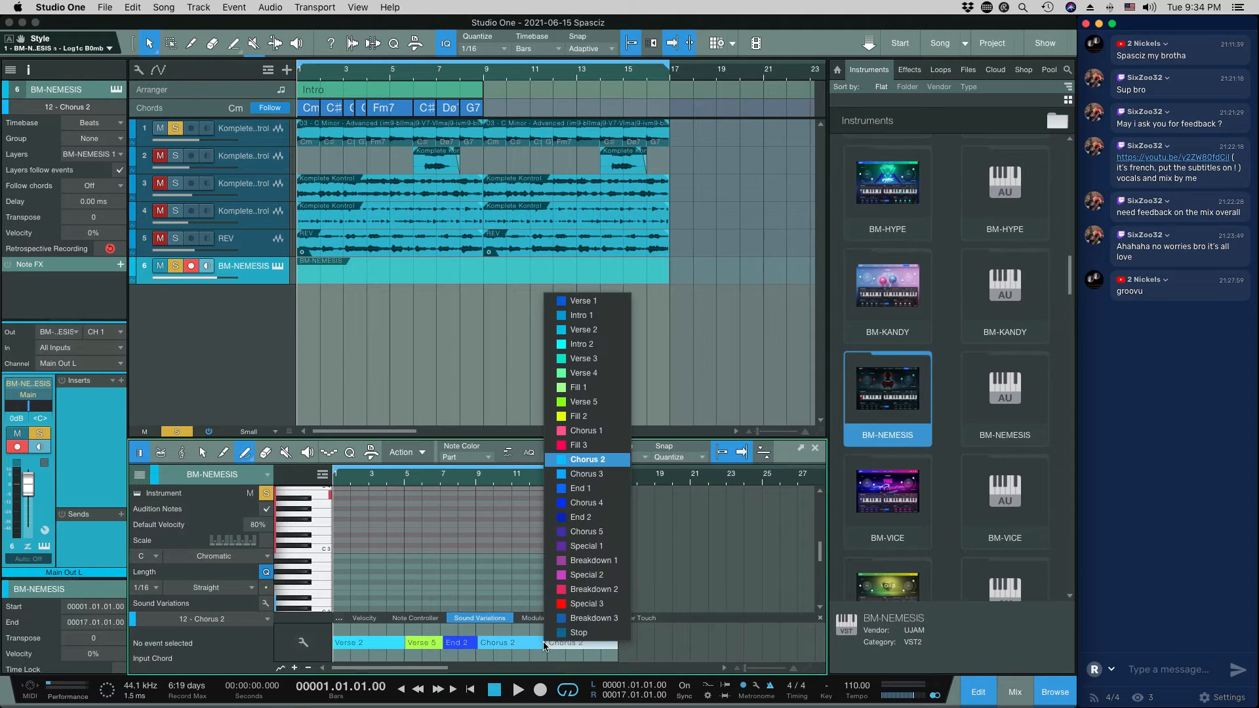
left_click(590, 474)
left_click(601, 640)
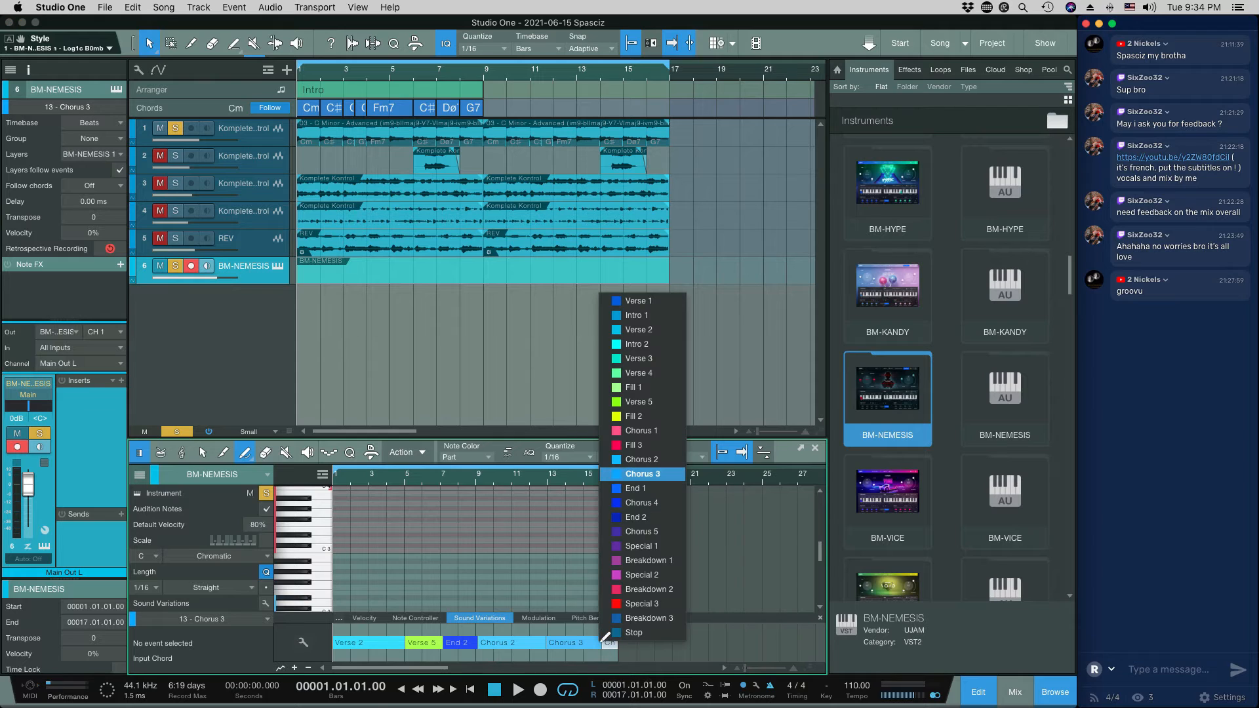
left_click(635, 488)
key("1")
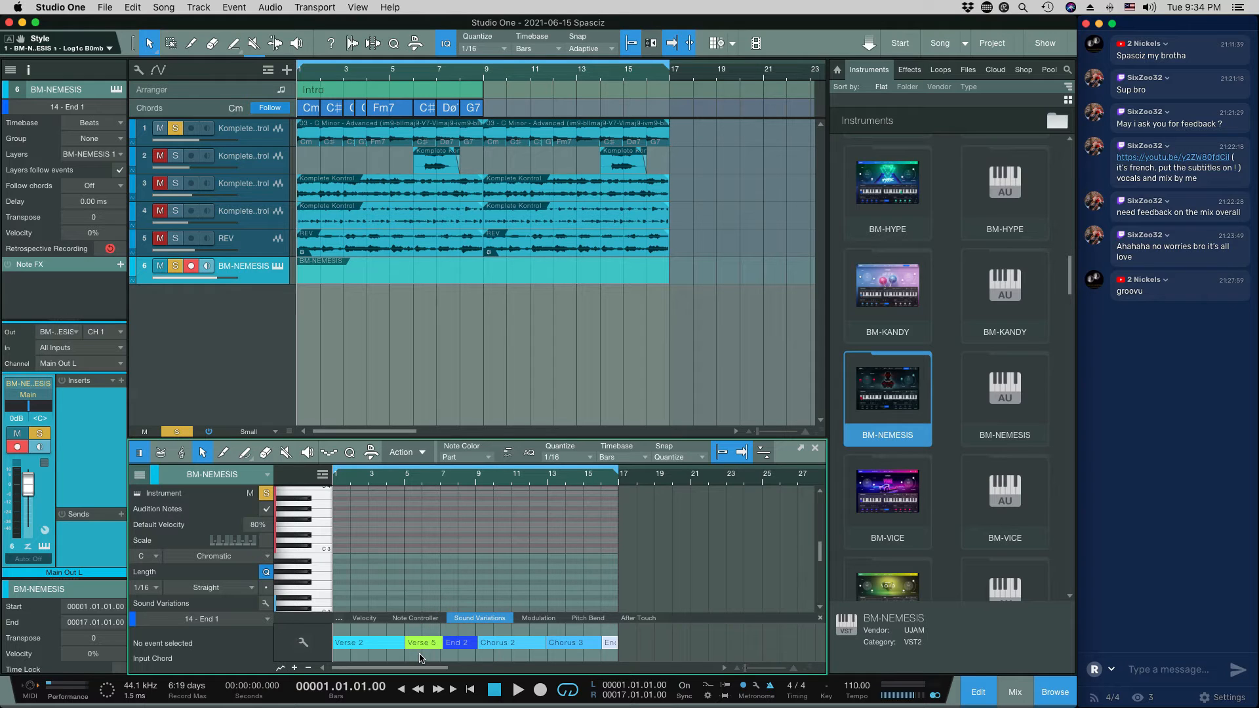
Align the start of the Verse 5 variation exactly to bar 5 and the start of End 2 to bar 7
key("e")
key("e")
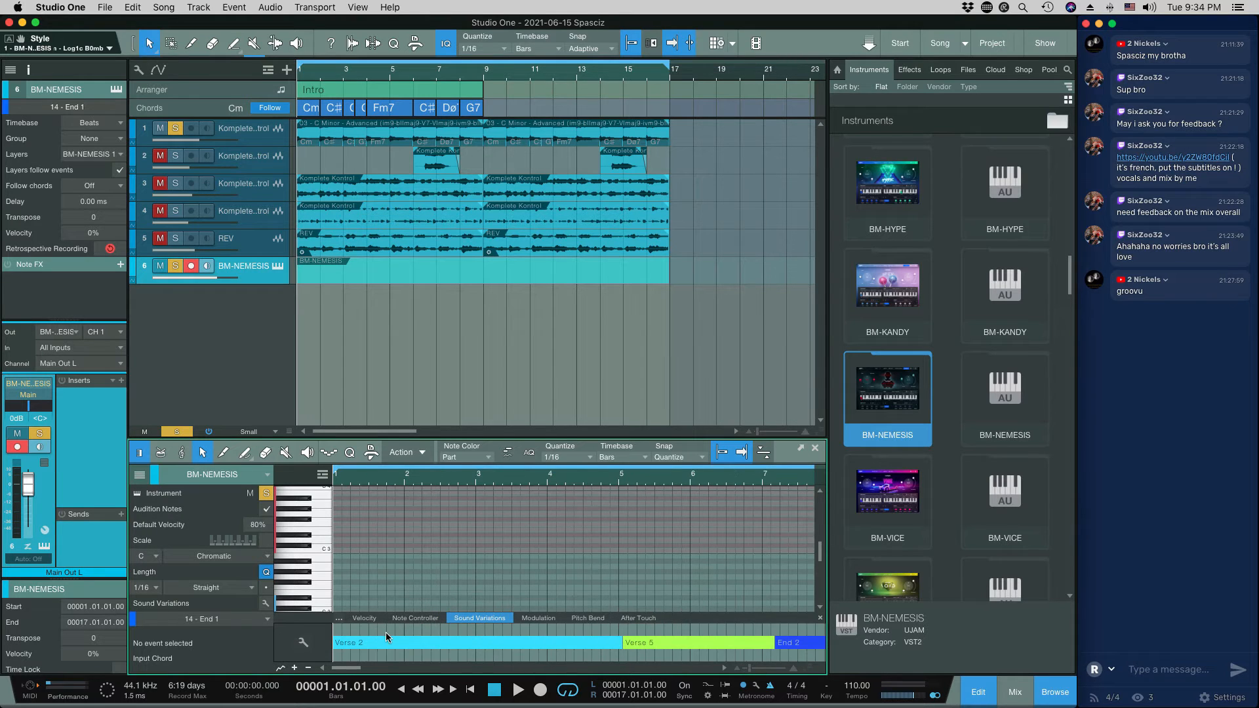
left_click(625, 646)
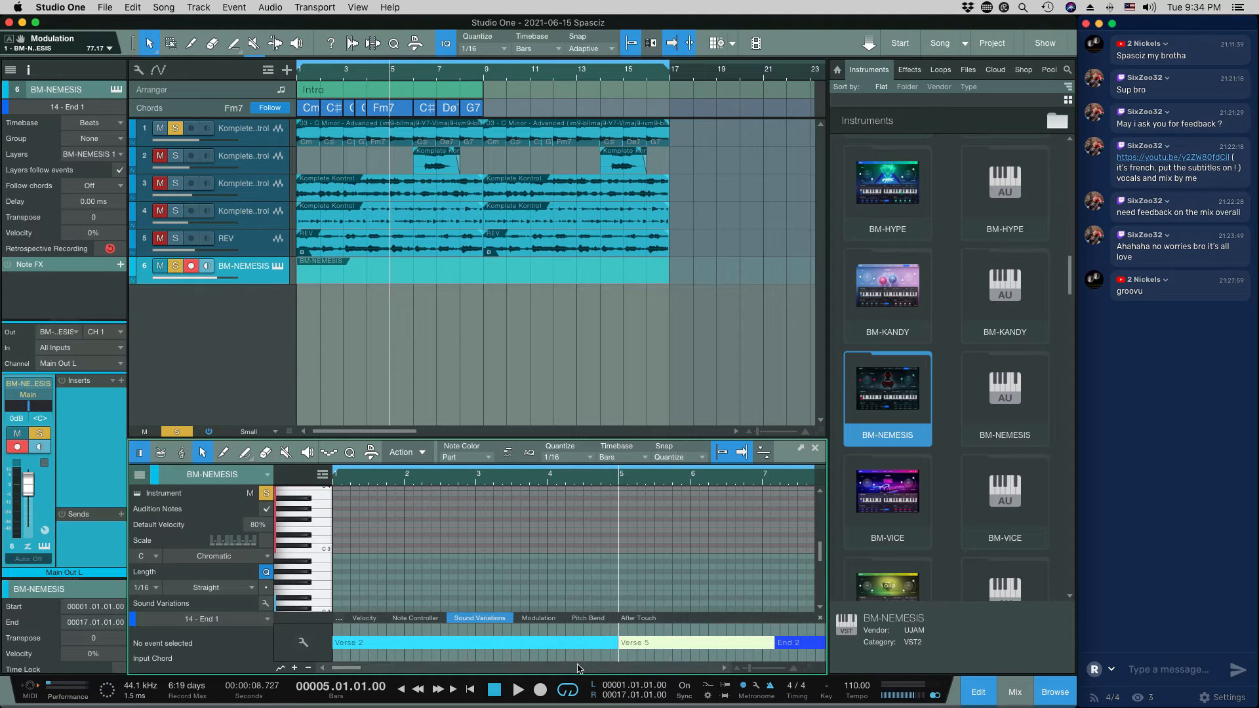
left_click_drag(348, 670, 362, 670)
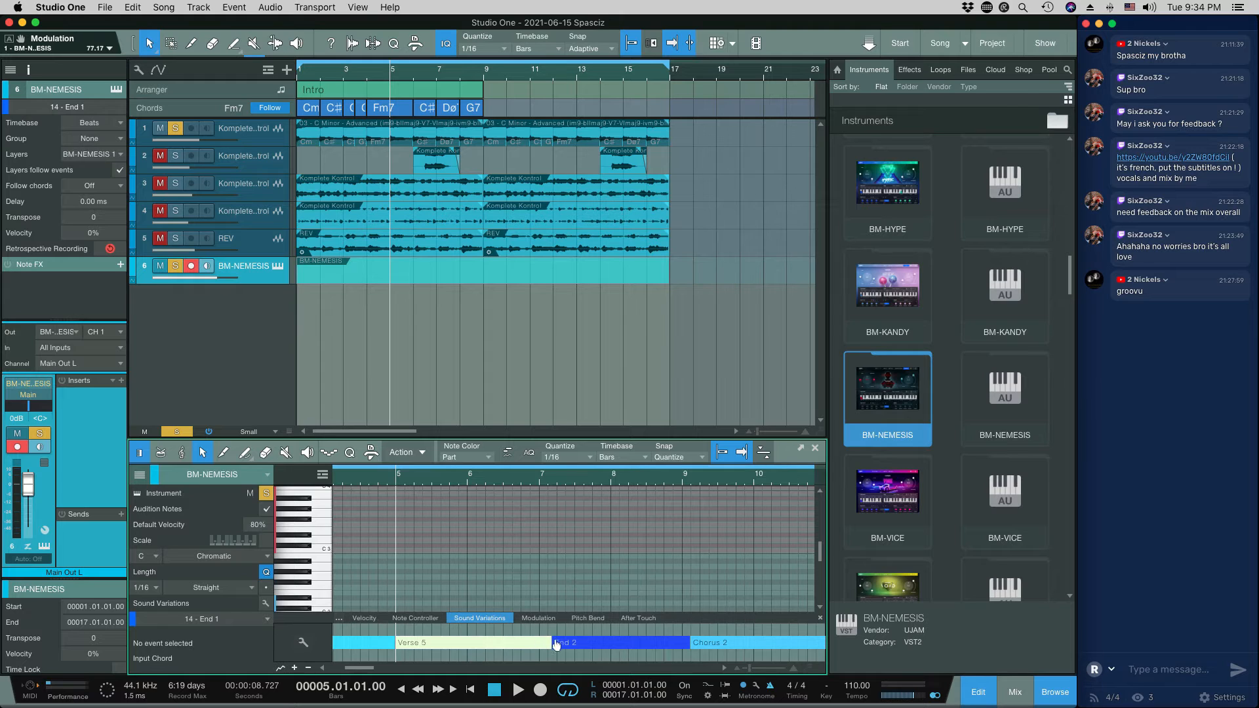
left_click_drag(554, 642, 539, 643)
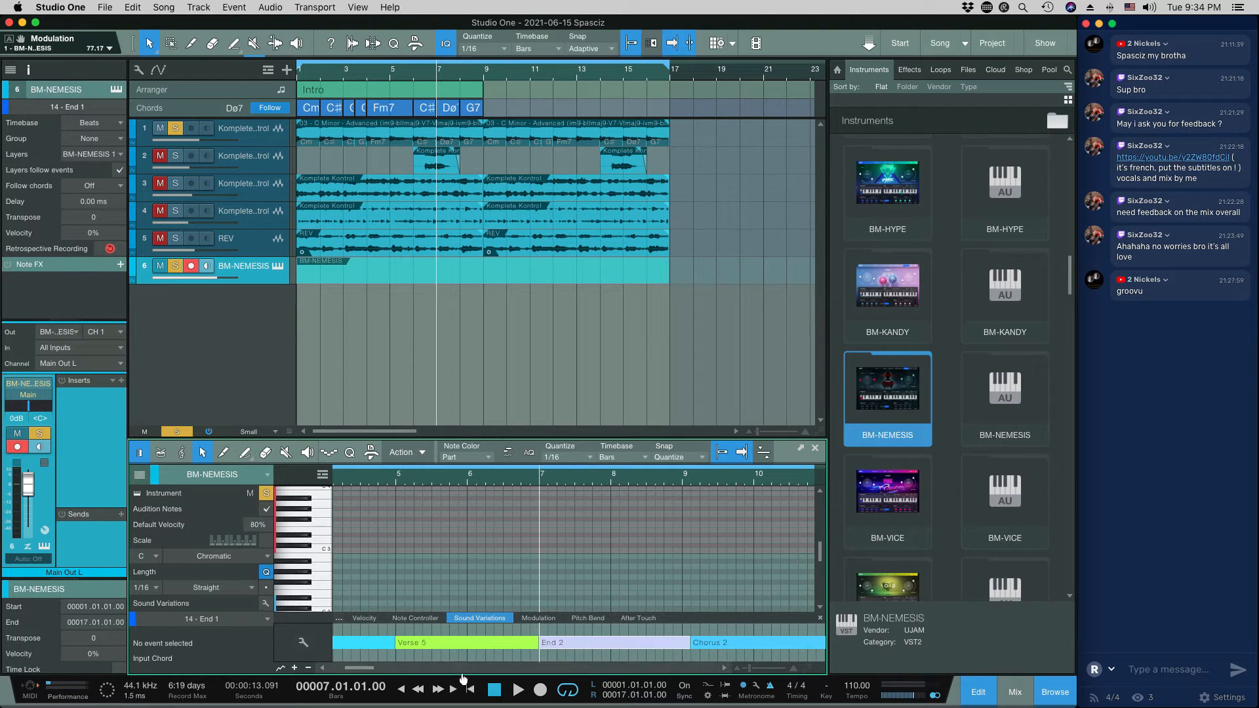
Align the starts of the Chorus 2, Chorus 3 and End 1 variations exactly to bars 9, 13 and 16
left_click_drag(376, 669, 388, 669)
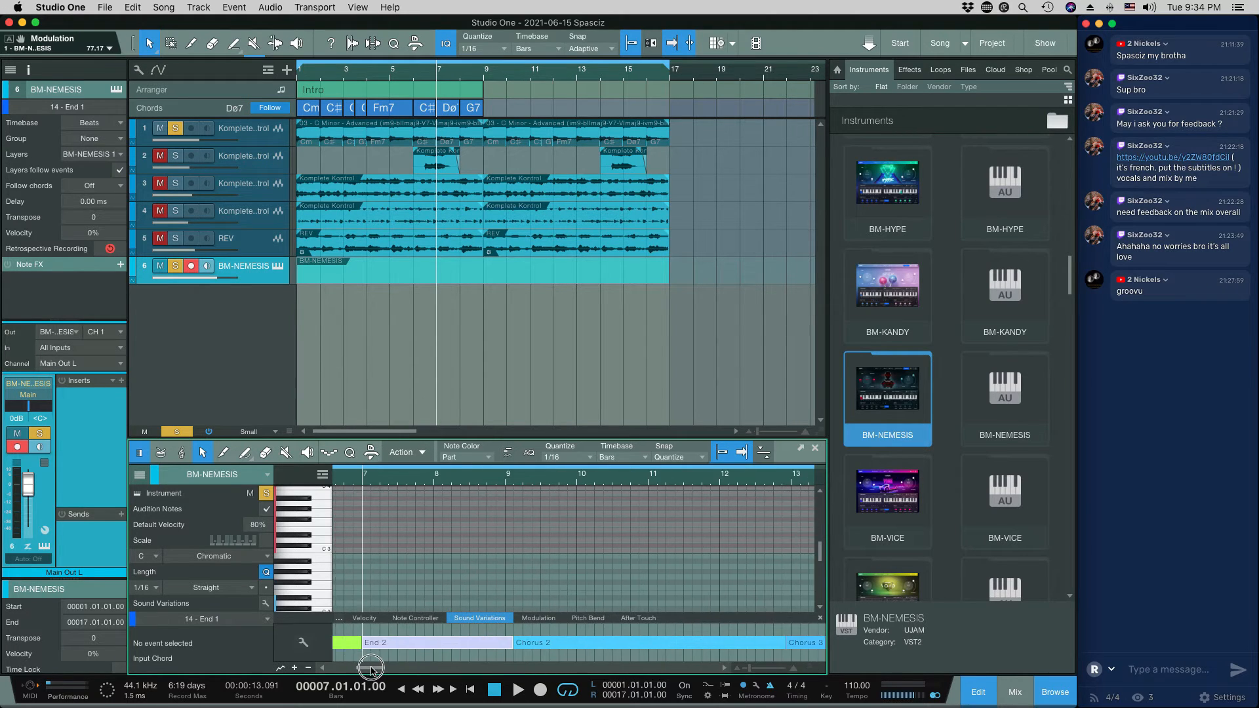
left_click_drag(513, 645, 505, 644)
left_click_drag(372, 668, 393, 669)
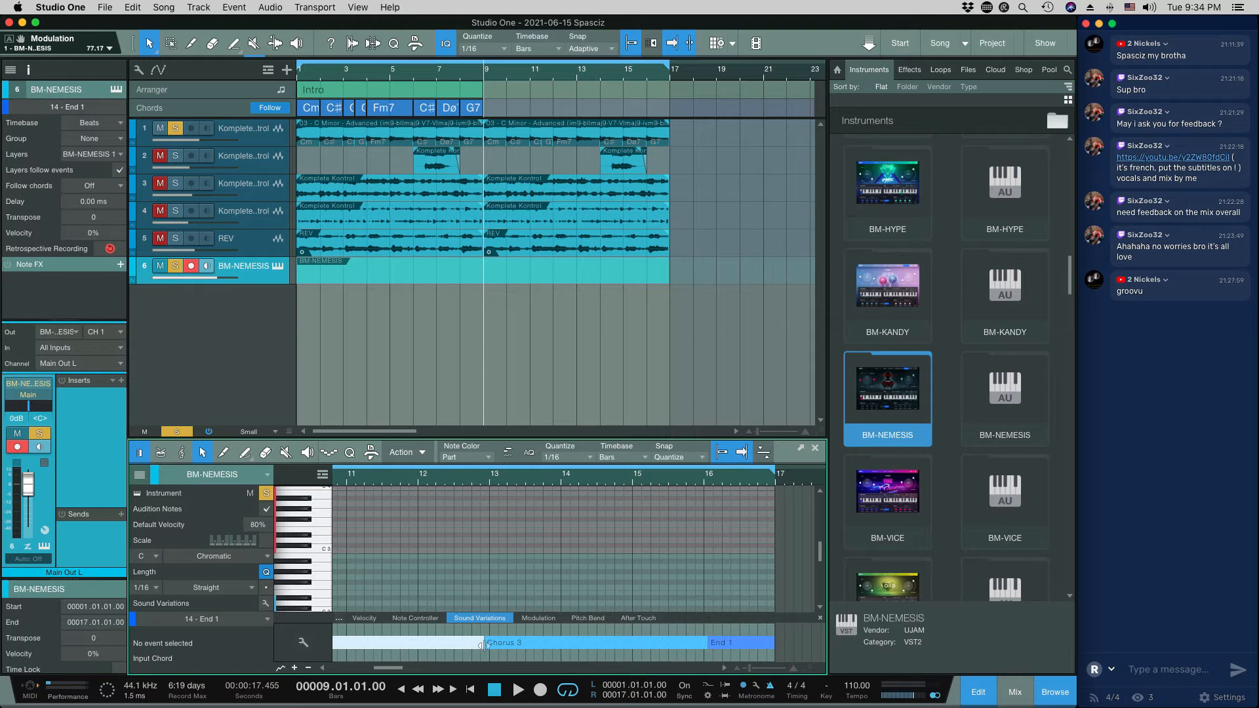
left_click_drag(484, 646, 489, 644)
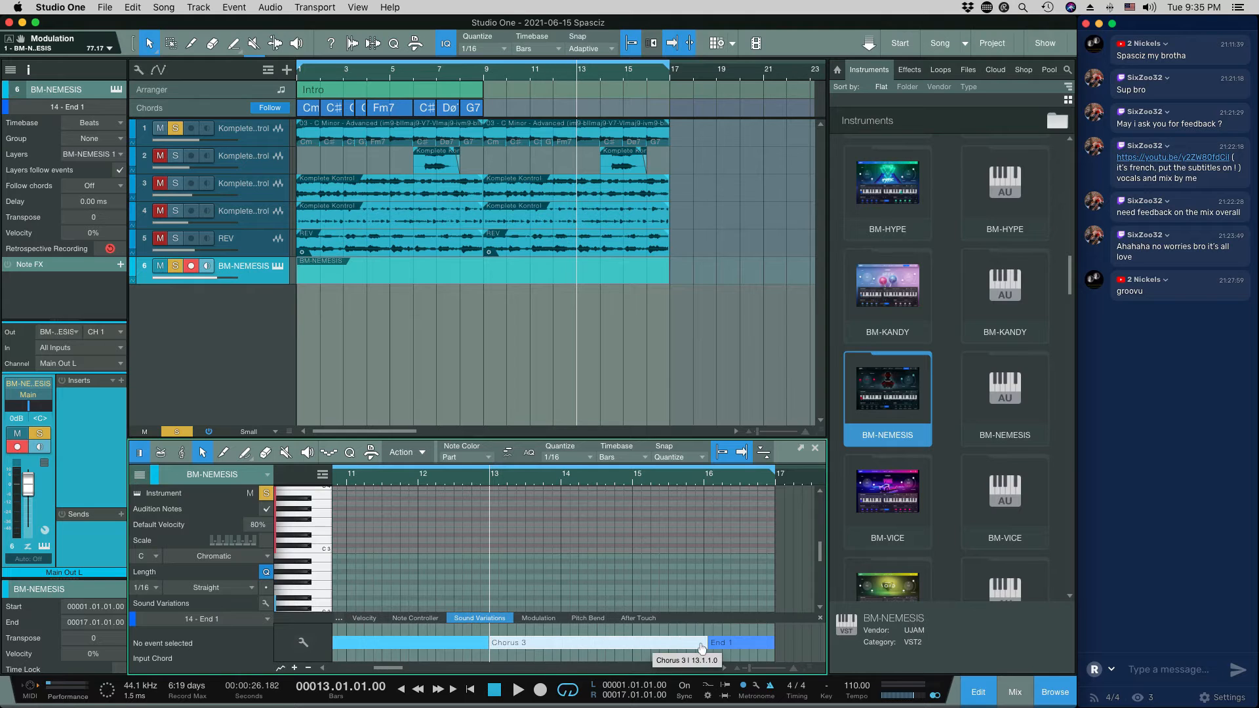
left_click_drag(707, 648, 704, 648)
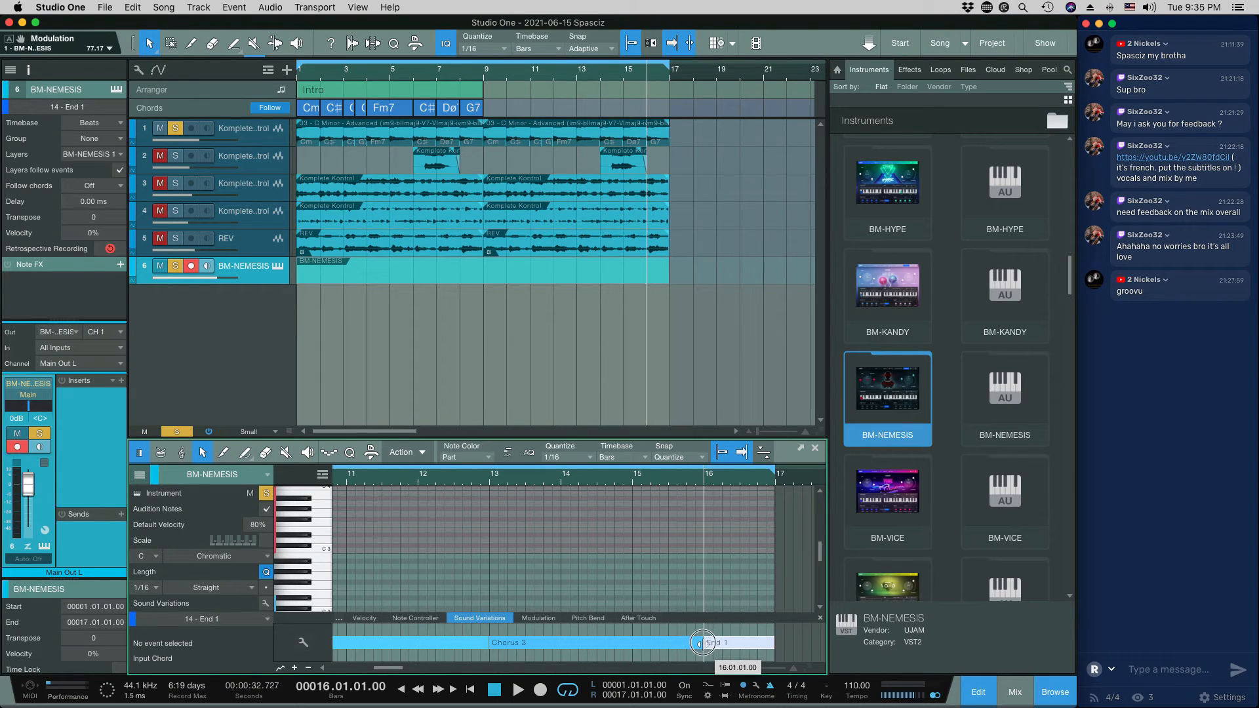
Play the soloed BM-NEMESIS drum part from bar 1 and return the playhead to the song start
key("KP_0")
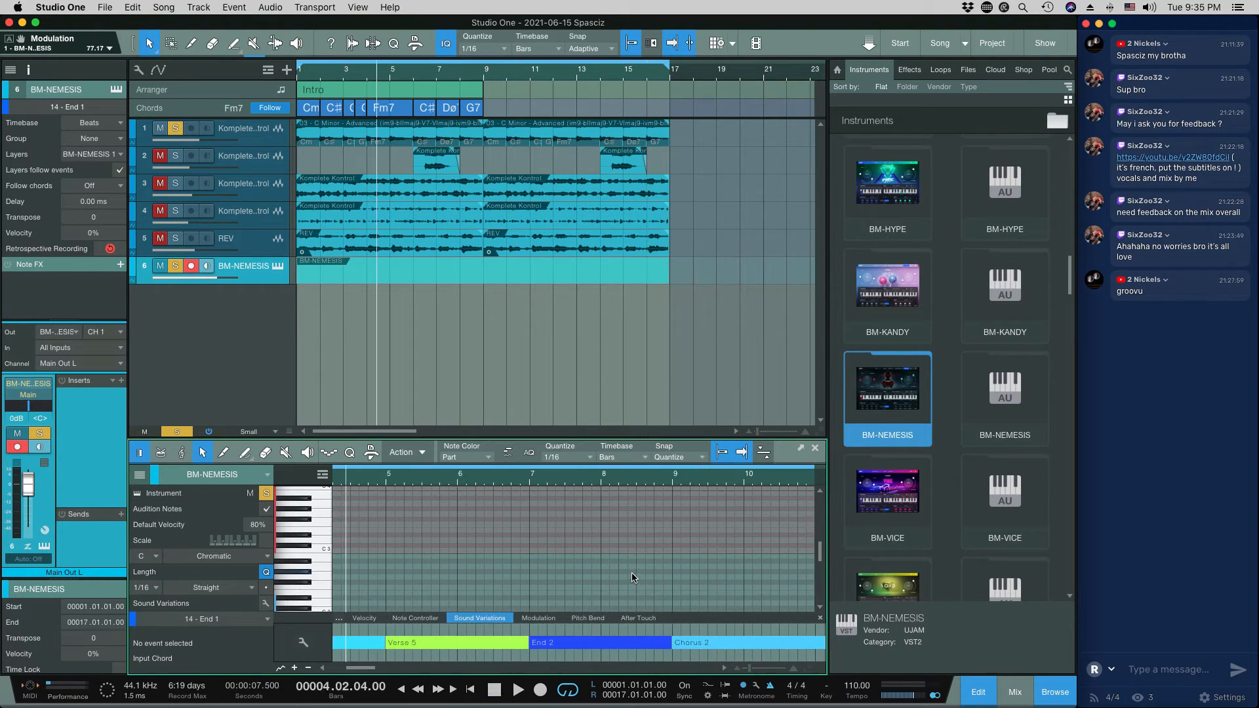
key("w")
key("w")
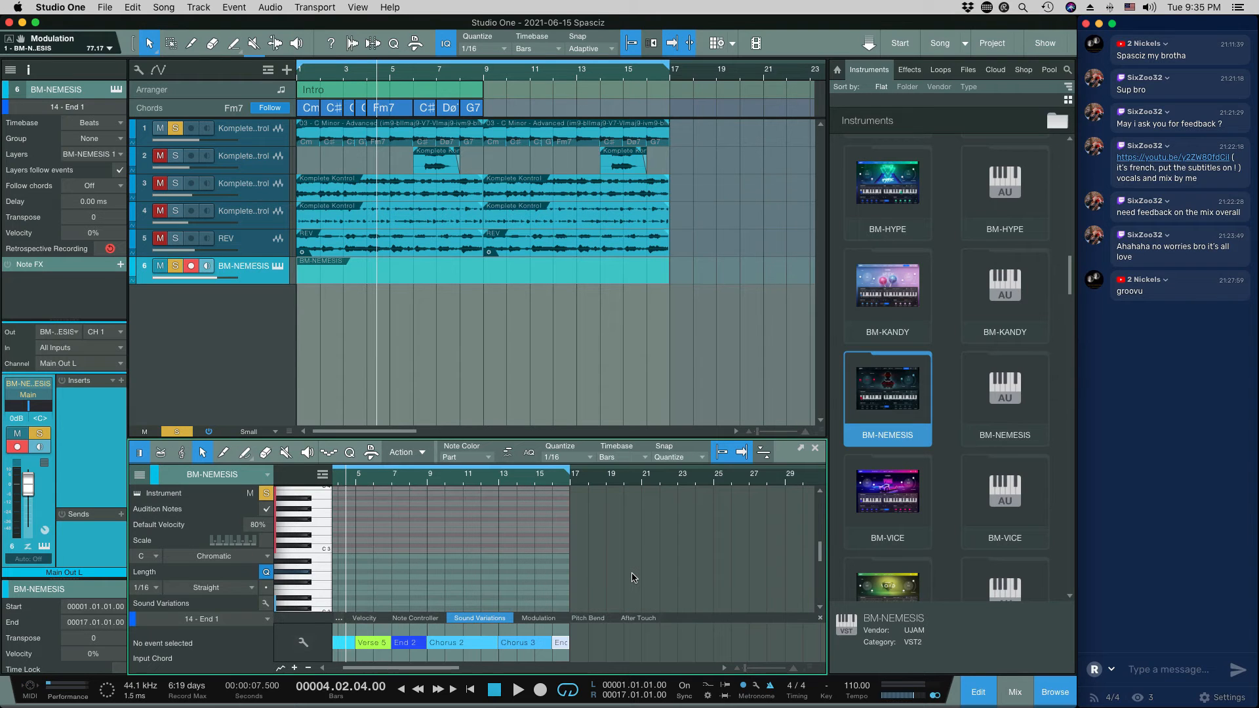
key("space")
key("KP_0")
key("KP_0")
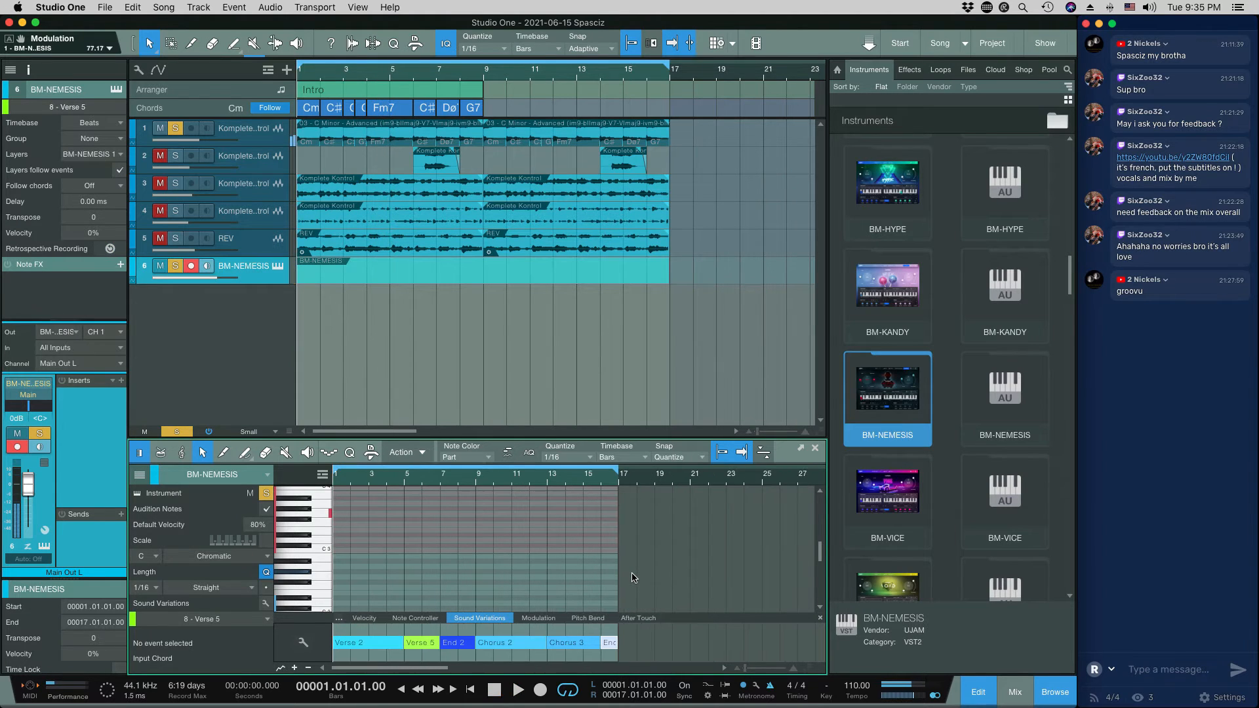
key("space")
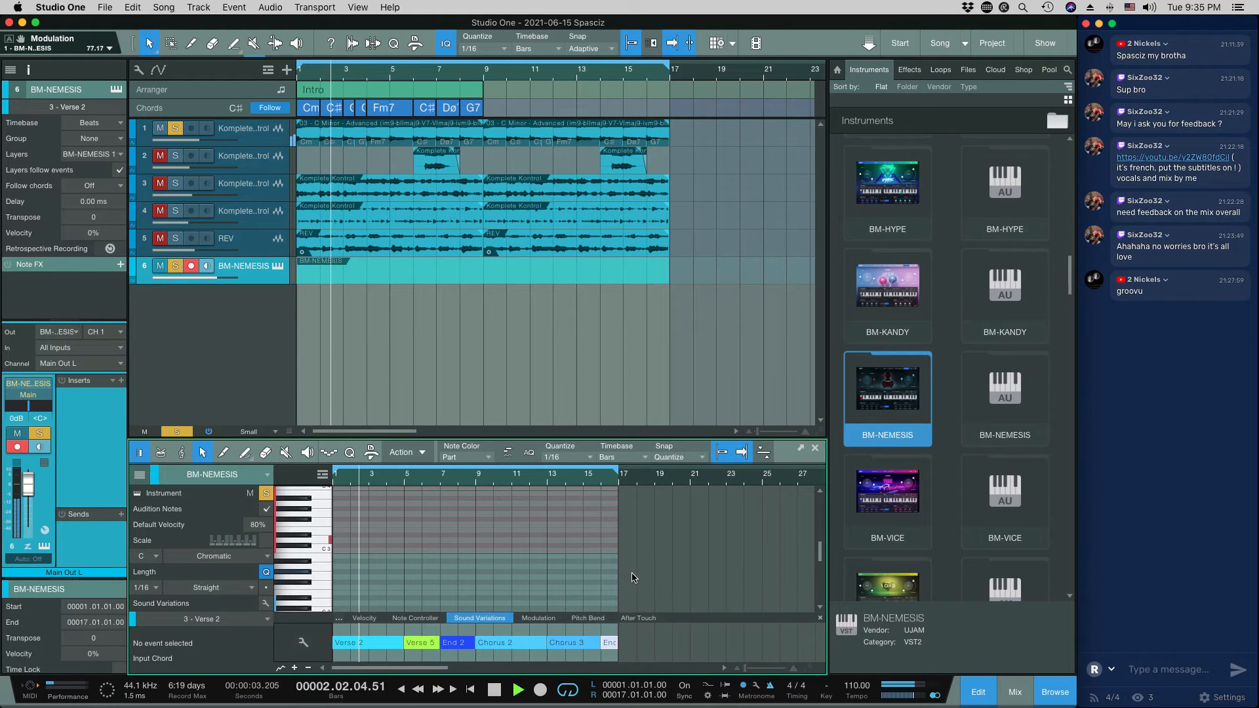
key("KP_0")
key("KP_0")
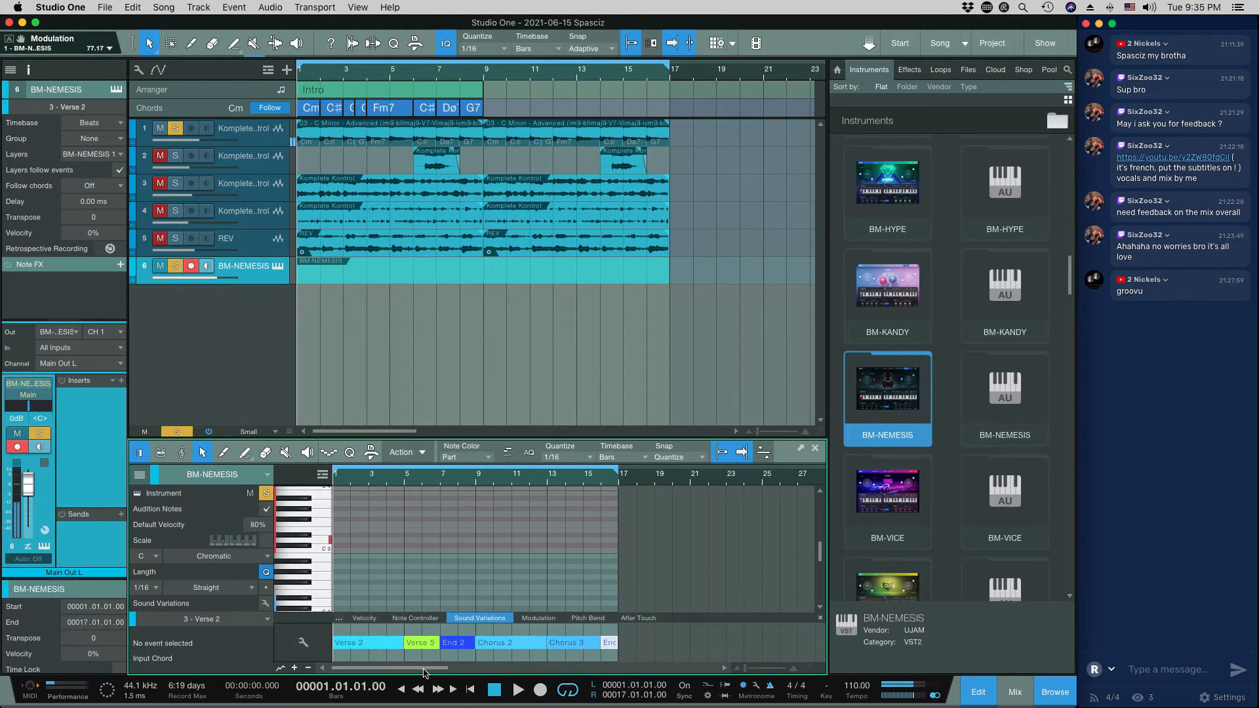
Turn off all track solos and play the full arrangement from bar 1
left_click(176, 431)
key("space")
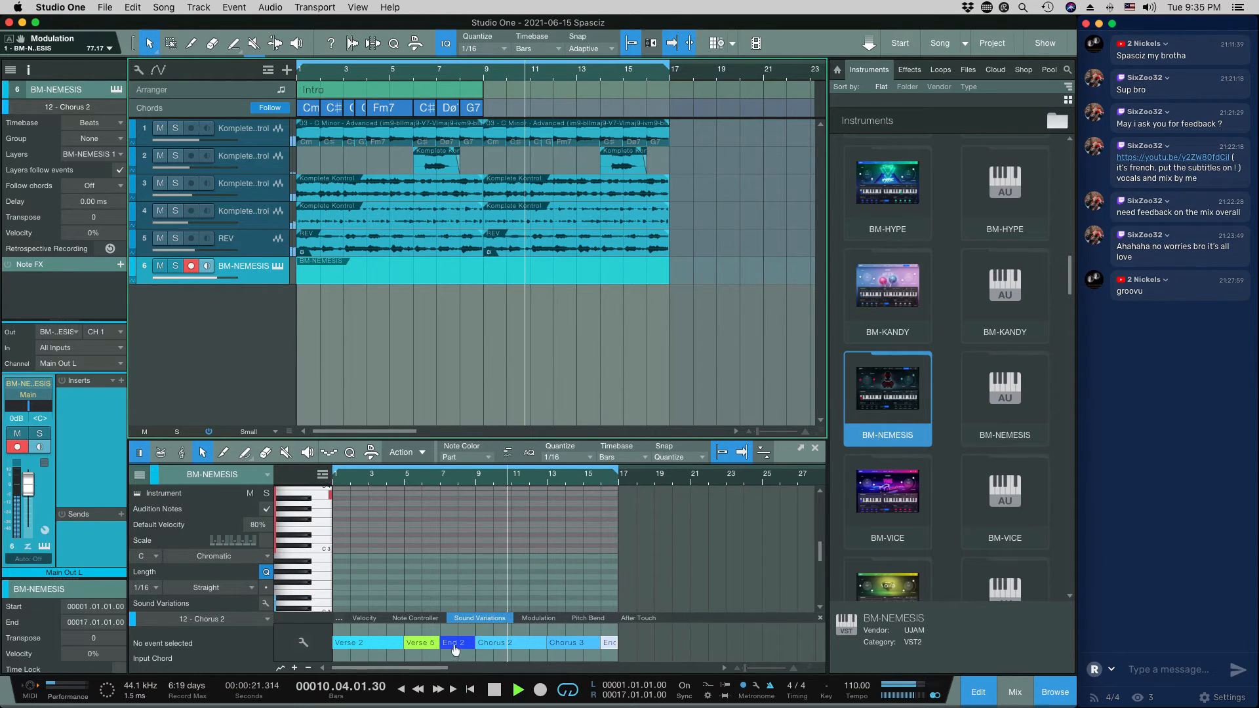
key("space")
Move the start of the End 2 variation to bar 8 and play the arrangement from about bar 5
left_click_drag(439, 642, 459, 643)
left_click_drag(457, 642, 458, 642)
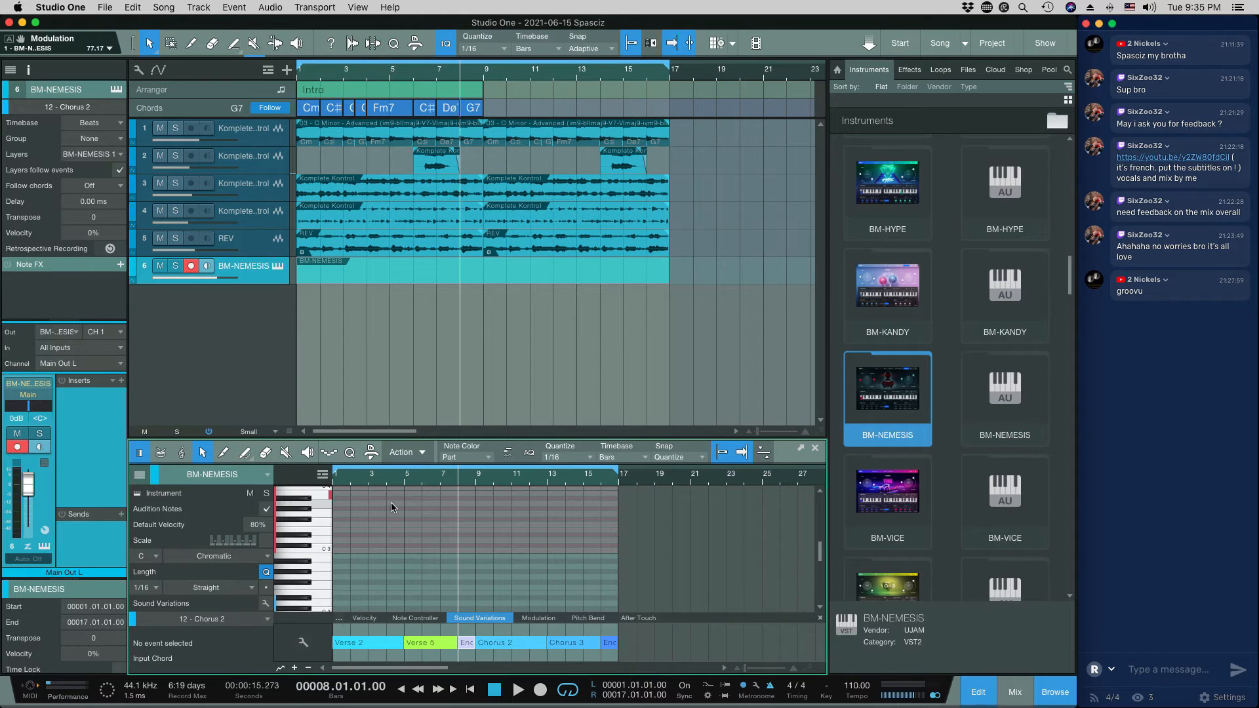
left_click(405, 483)
key("space")
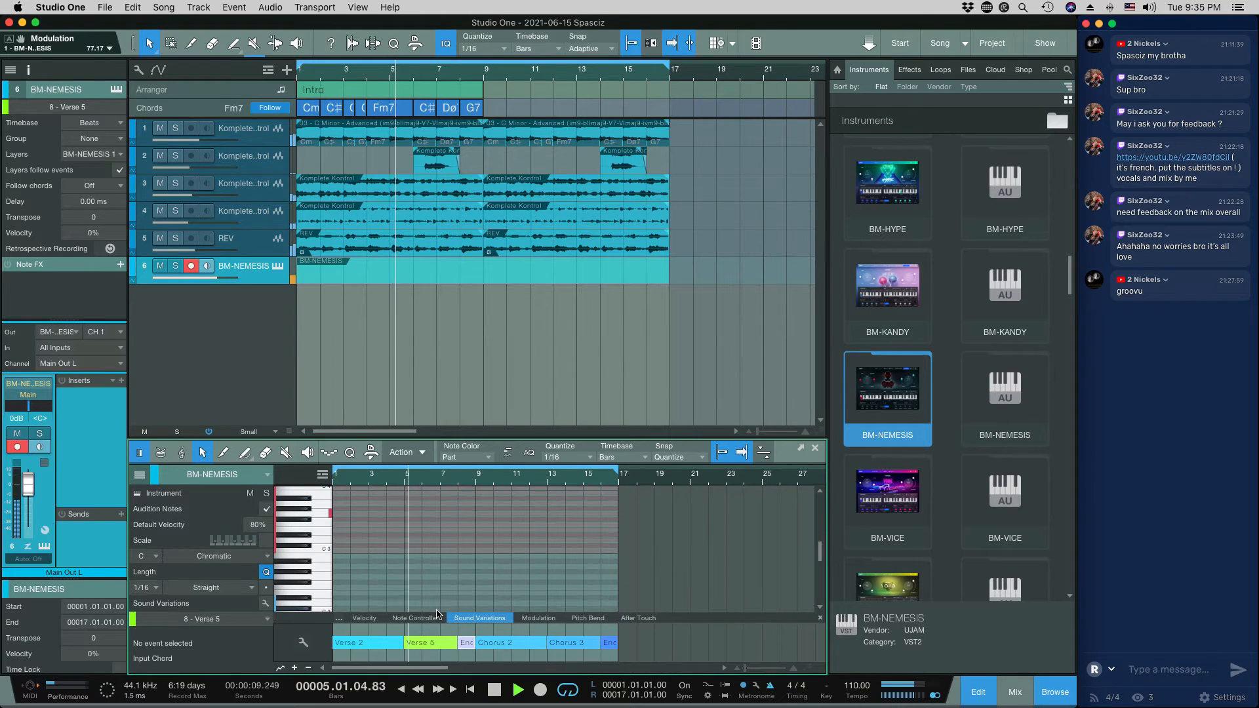
key("space")
Audition the arrangement from the start of the Verse 5 variation at bar 5 onward
key("e")
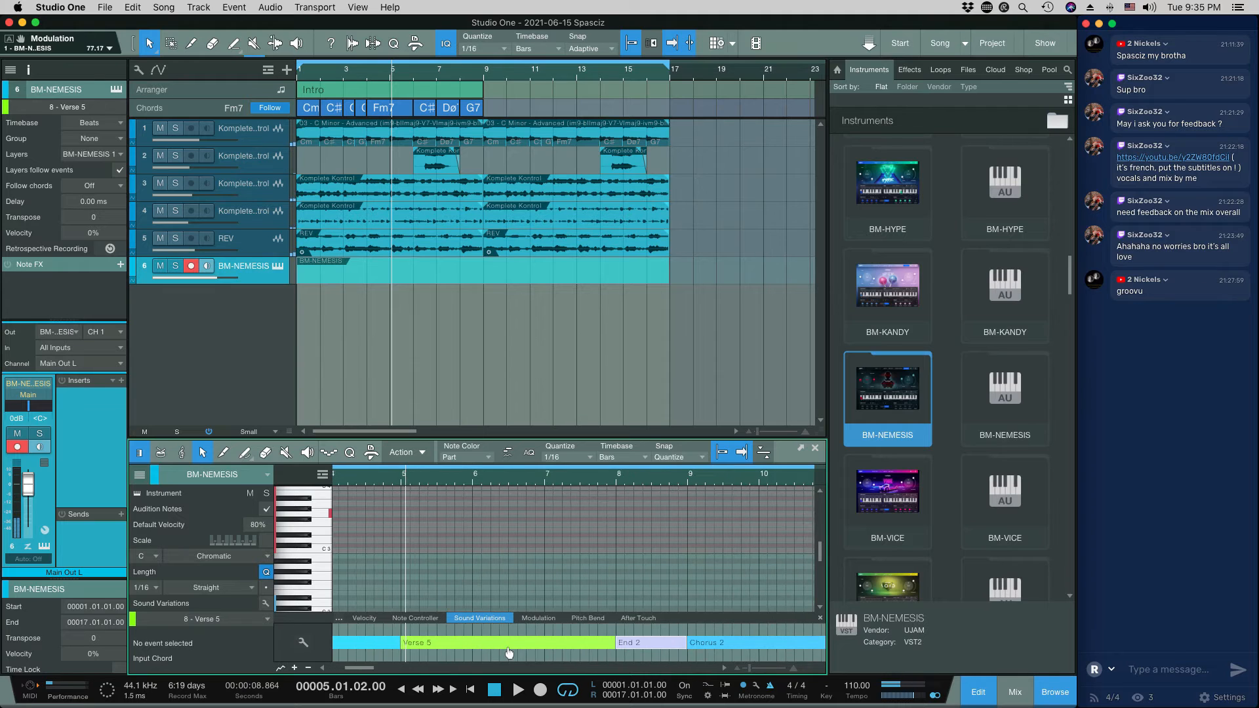
key("e")
key("w")
key("w")
key("w")
key("space")
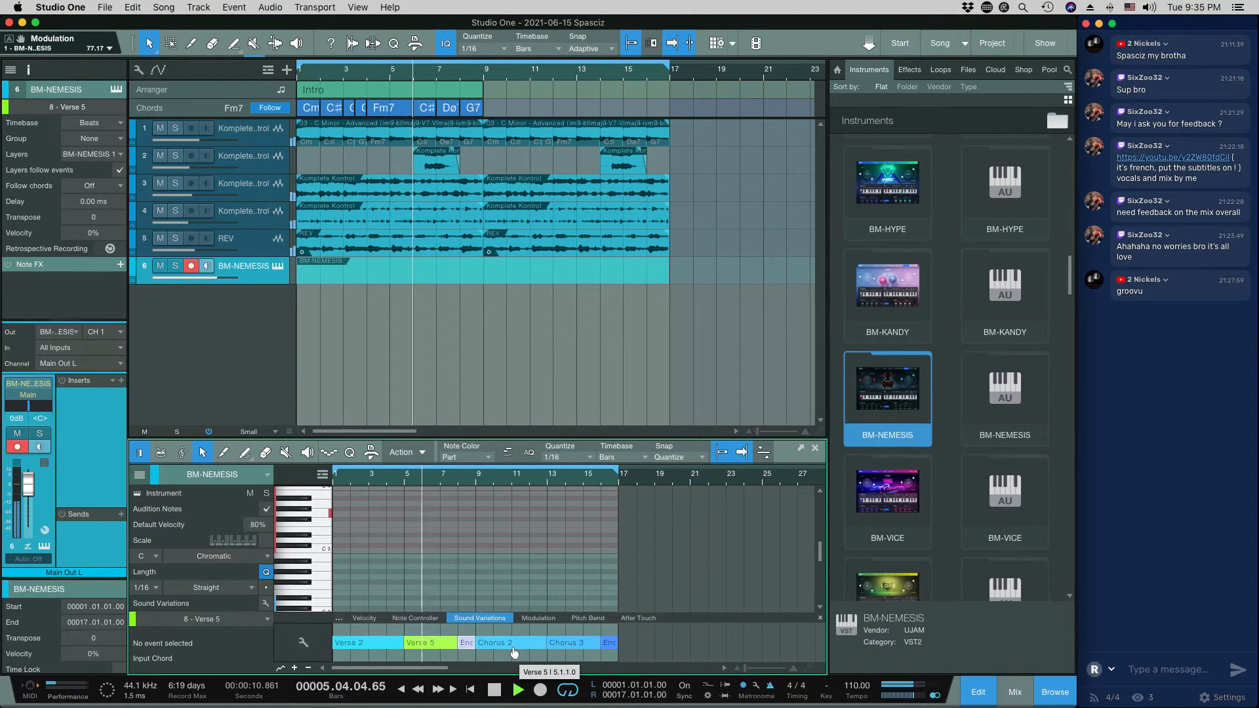
key("space")
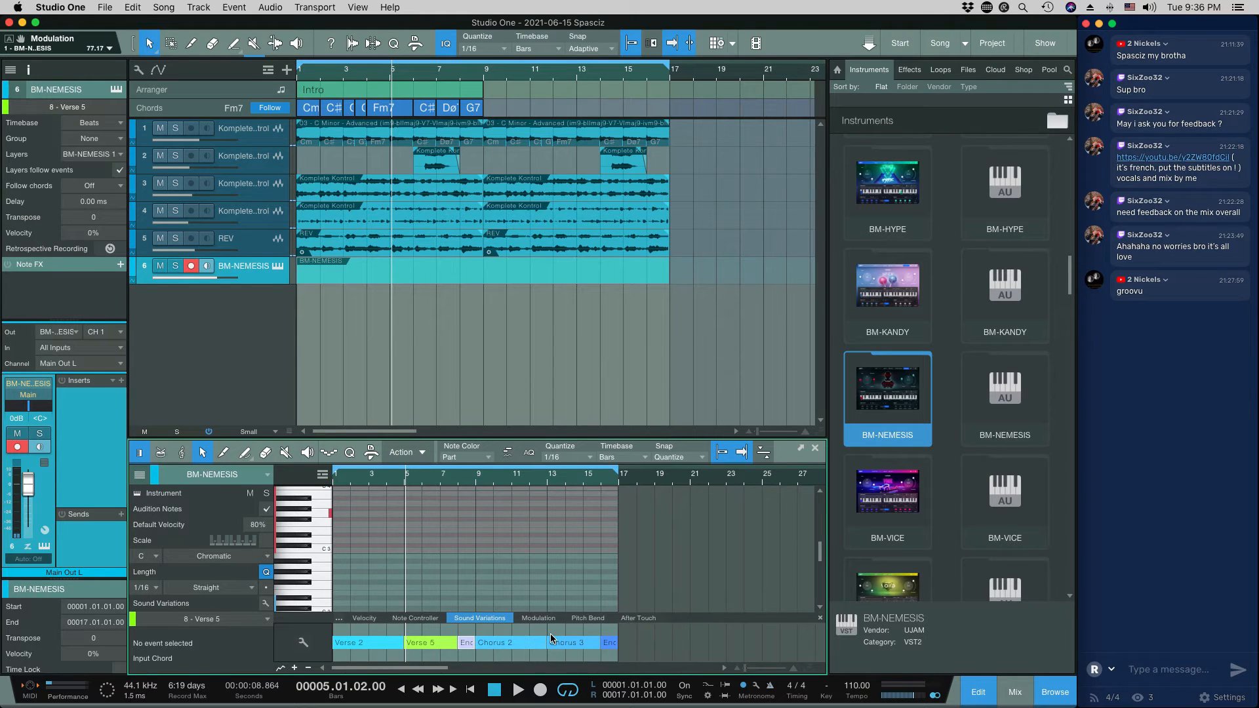
key("space")
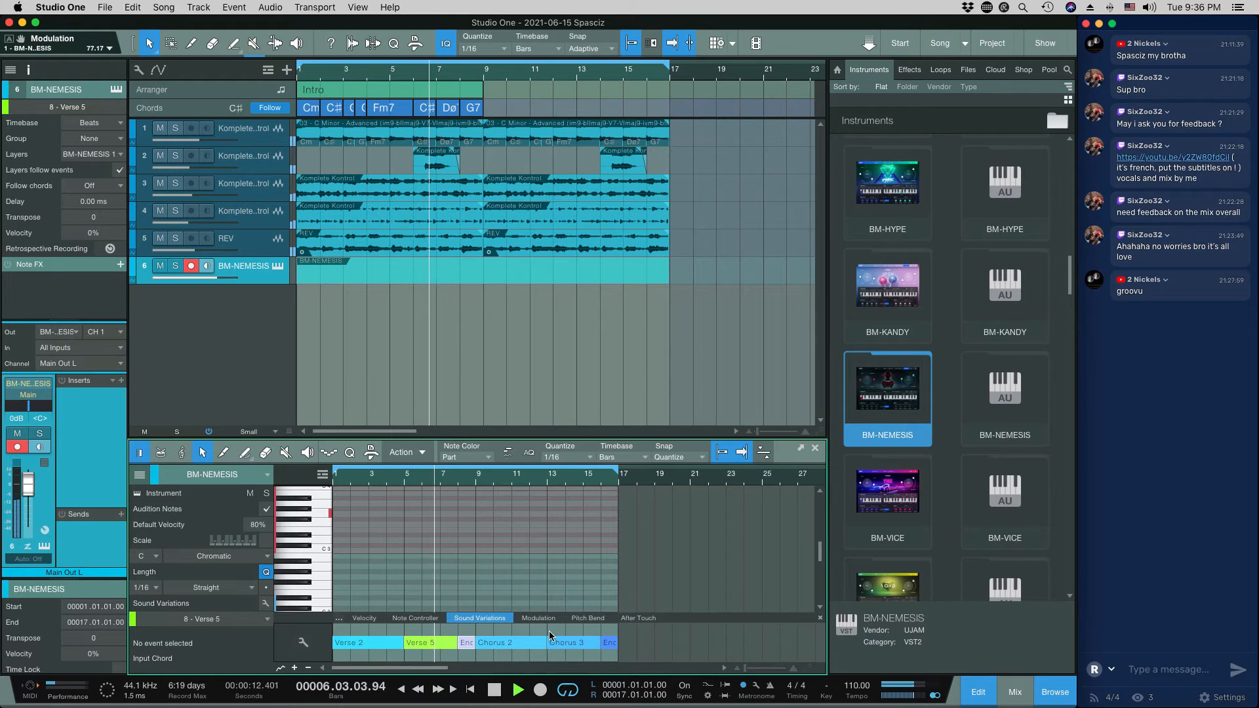
key("space")
left_click_drag(405, 648, 401, 667)
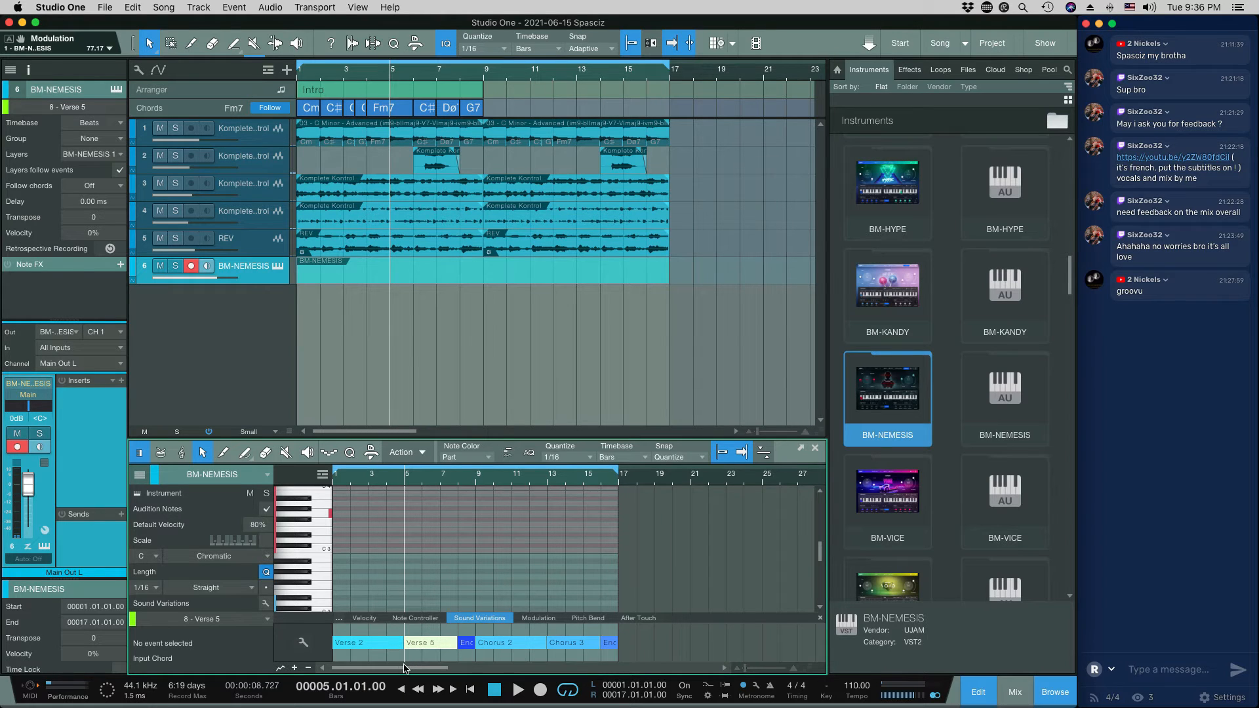
key("space")
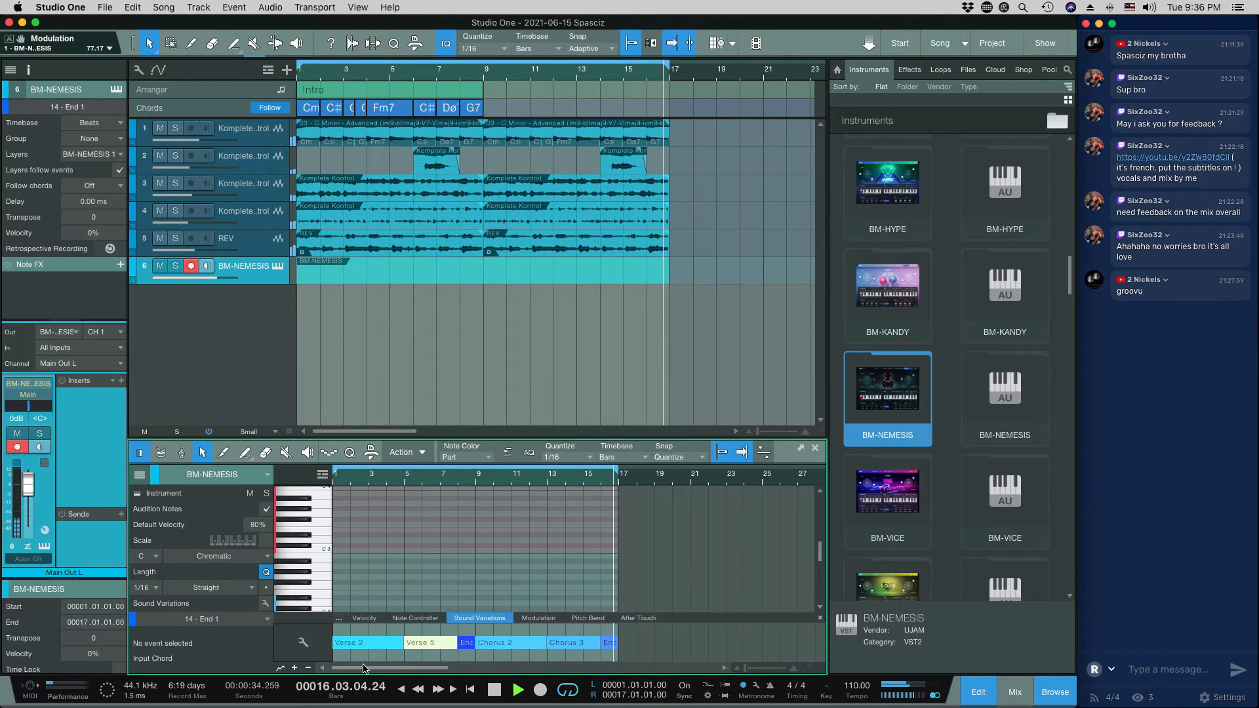
key("space")
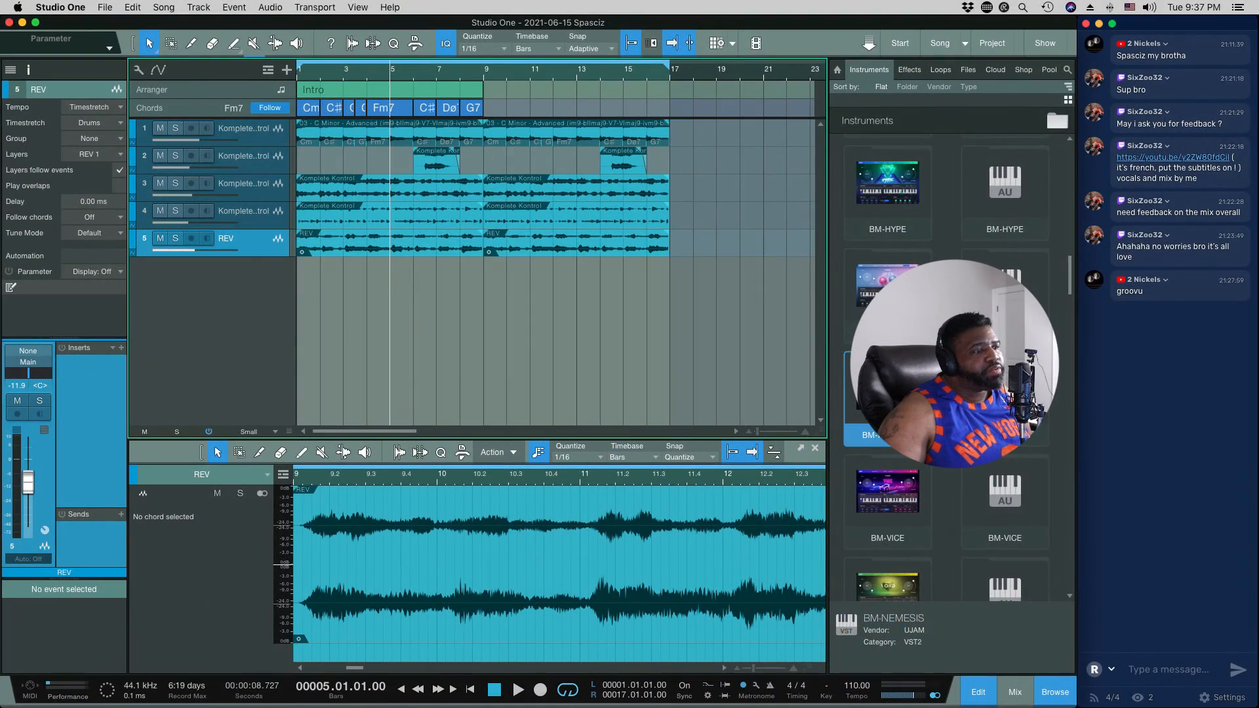
Add BM-GLORY to the song as a new instrument track and audition one of its style keys
scroll(886, 246, "up", 4)
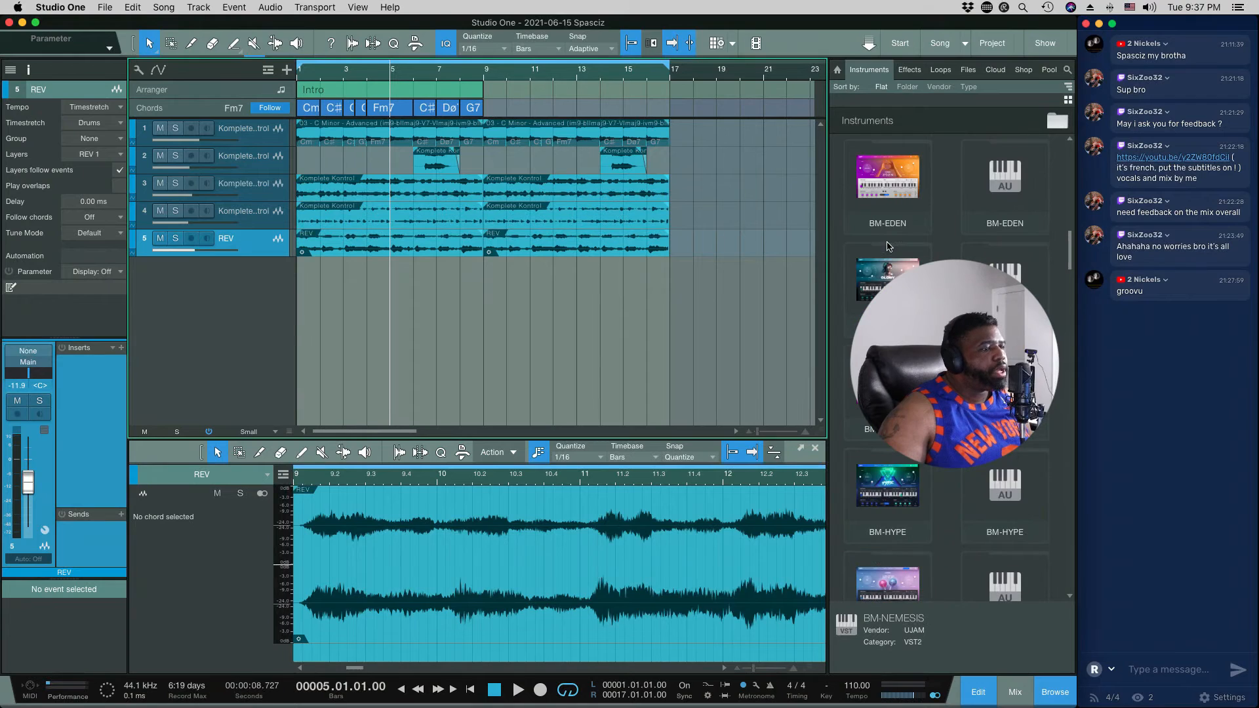
left_click_drag(889, 281, 463, 328)
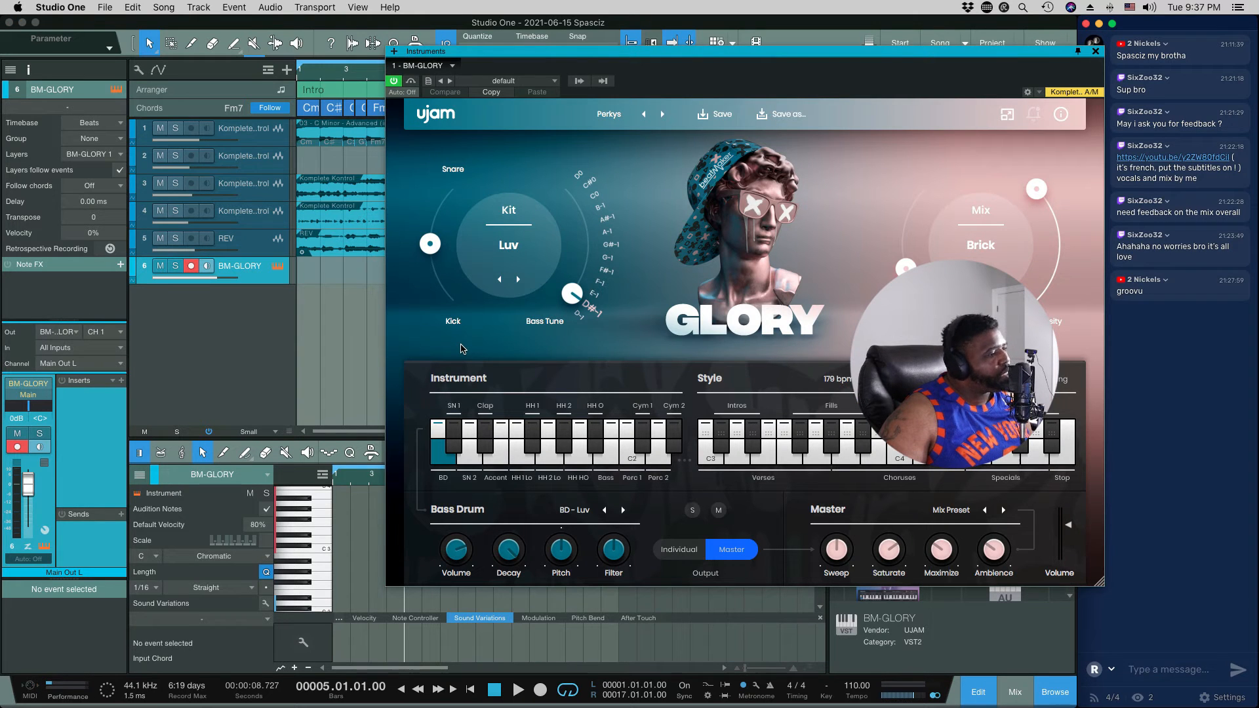
left_click(856, 461)
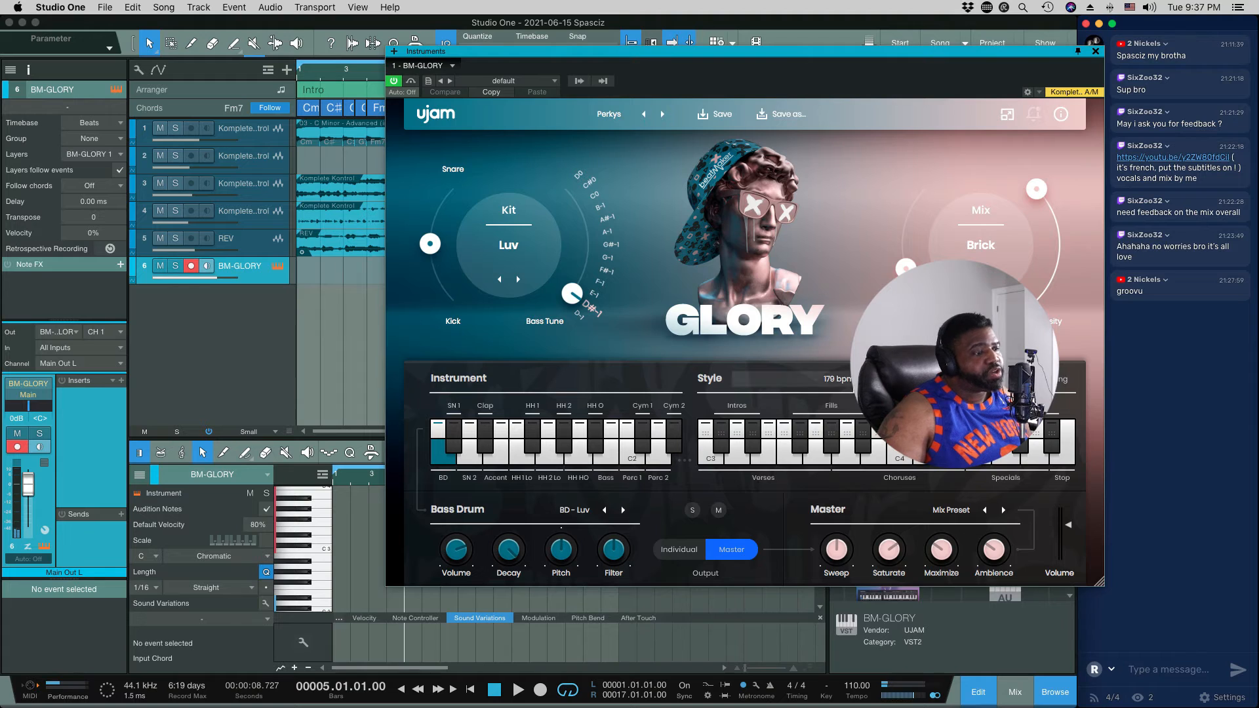
Choose a 110 bpm Trap style in GLORY and audition its chorus patterns
left_click(837, 379)
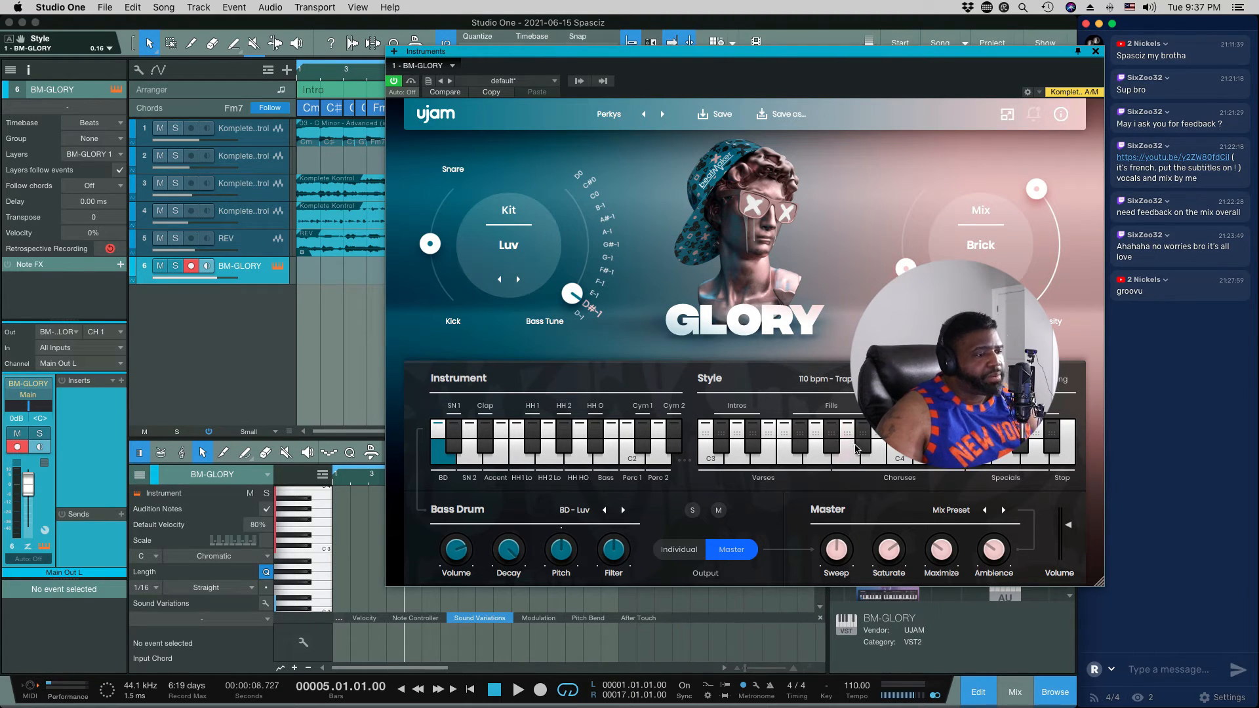
left_click(901, 464)
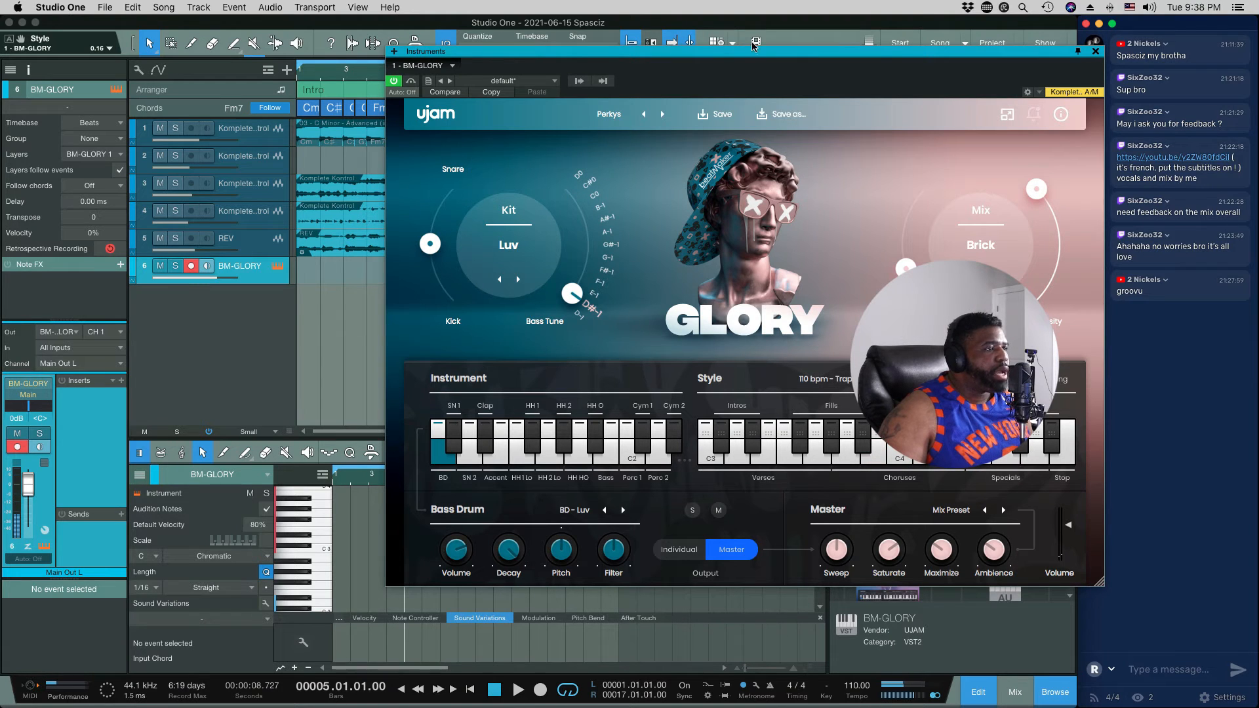
left_click_drag(751, 51, 849, 50)
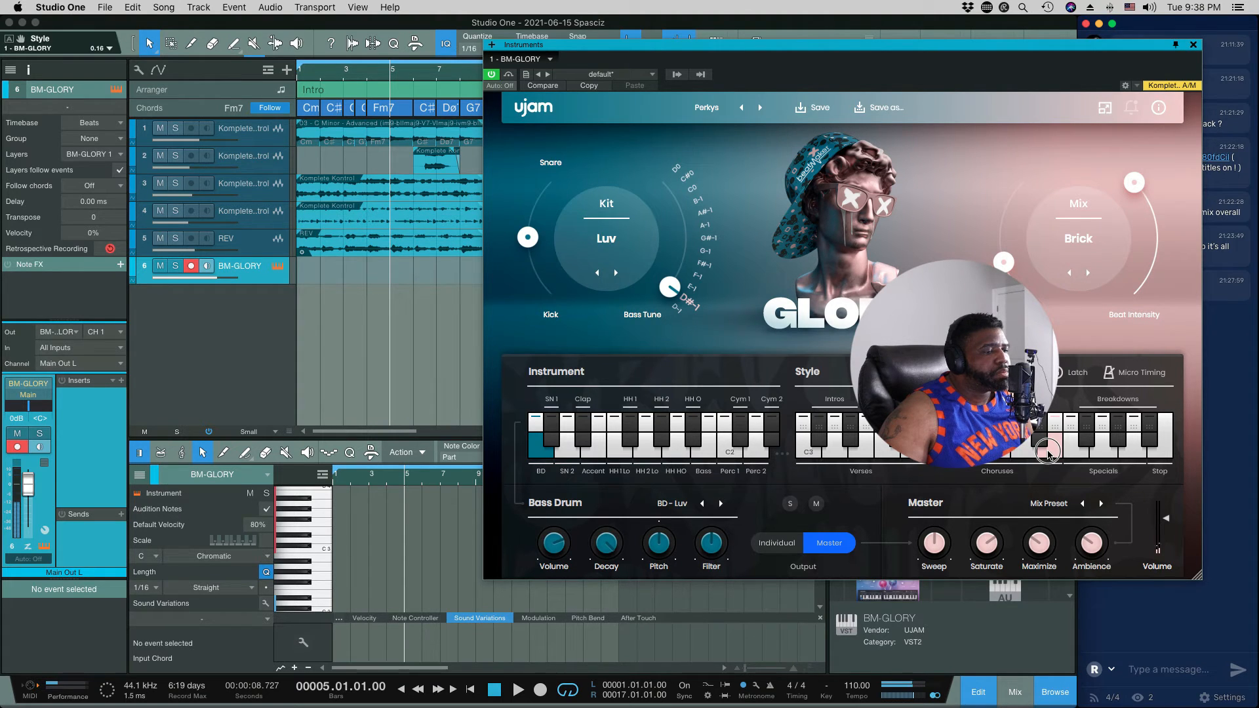
Place chorus patterns from GLORY on its track at bars 1 and 5, then trim the second to end at bar 7
left_click_drag(872, 436, 326, 273)
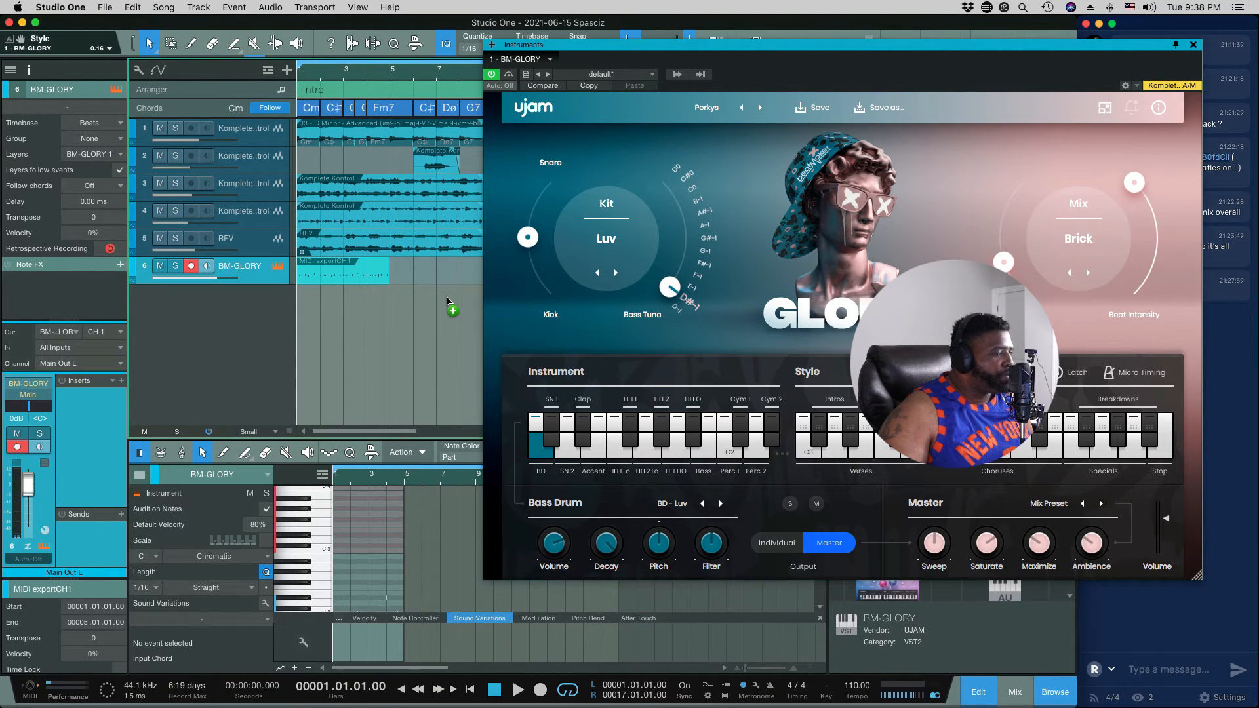
left_click(1055, 441)
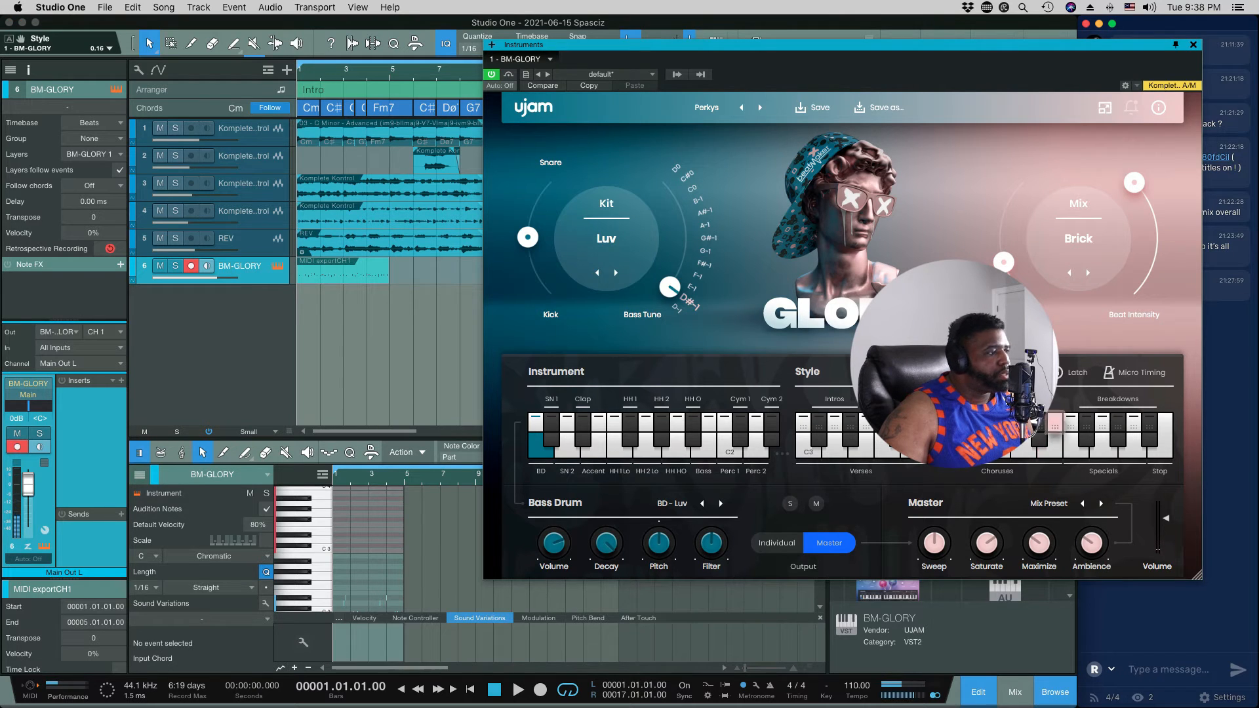
left_click_drag(1055, 426, 417, 280)
key("w")
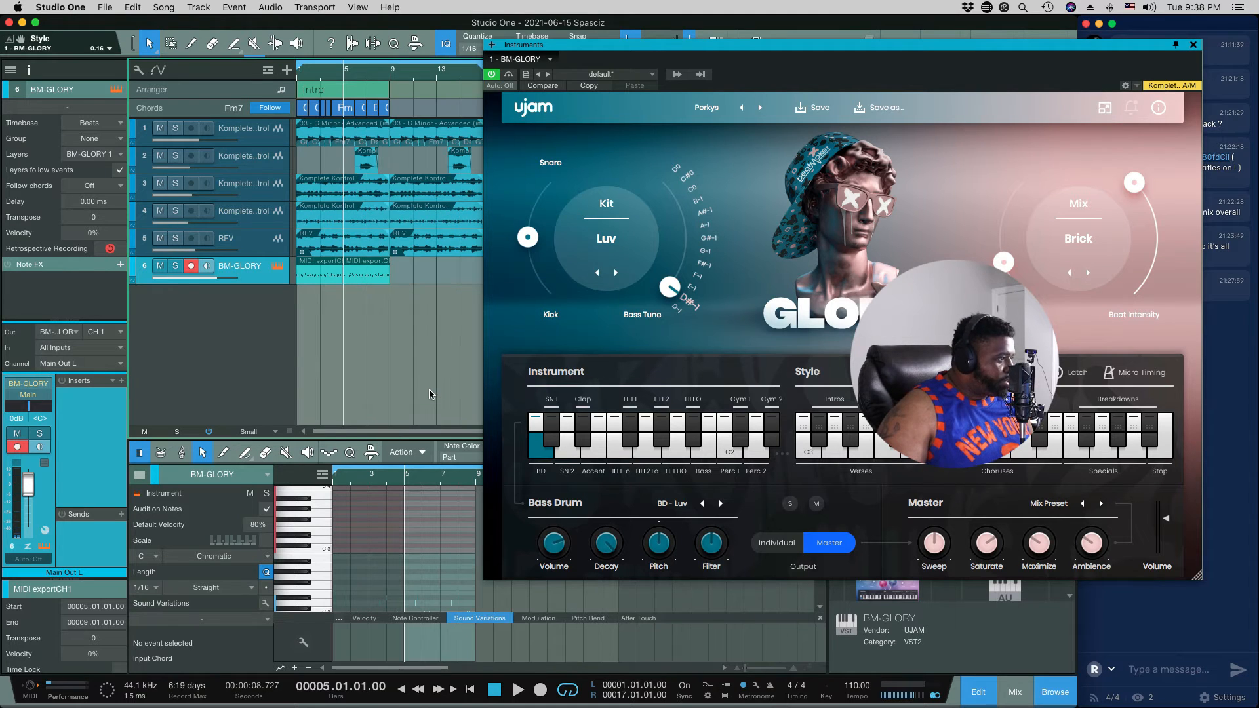
left_click_drag(393, 276, 372, 279)
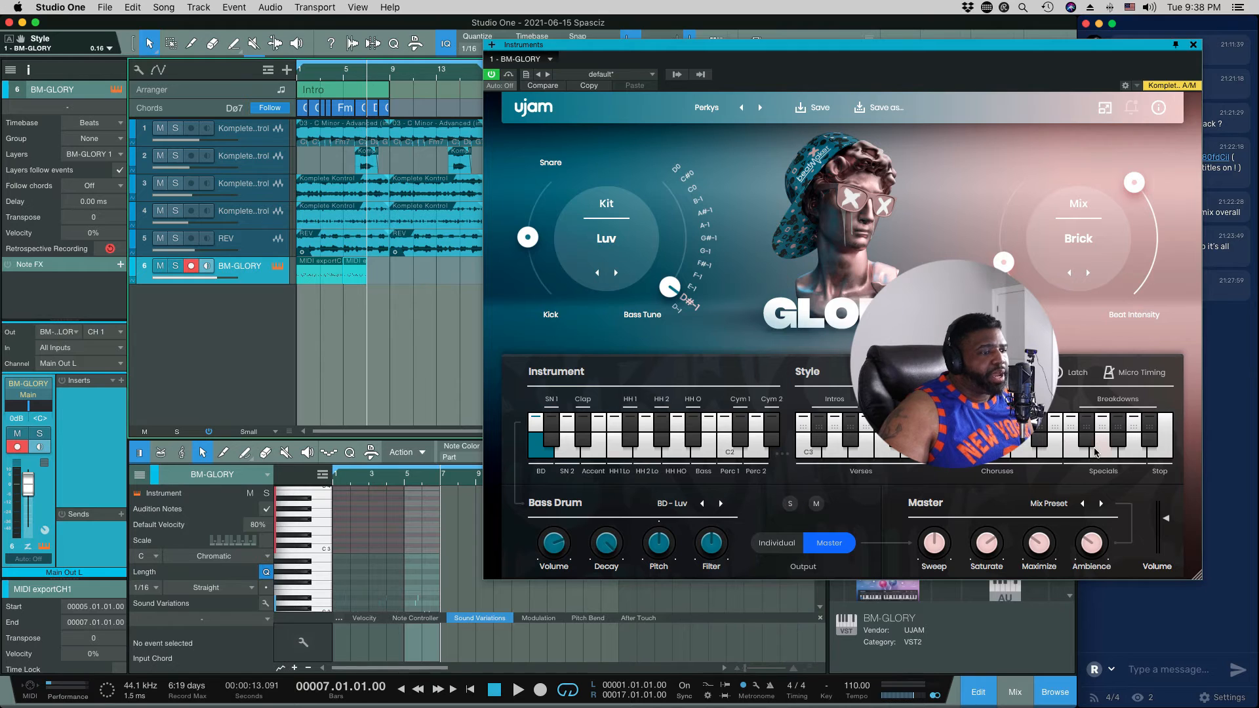
Audition a special pattern, place it at bar 7, and duplicate the GLORY events of bars 1 to 8 so they repeat from bar 9
left_click(1102, 430)
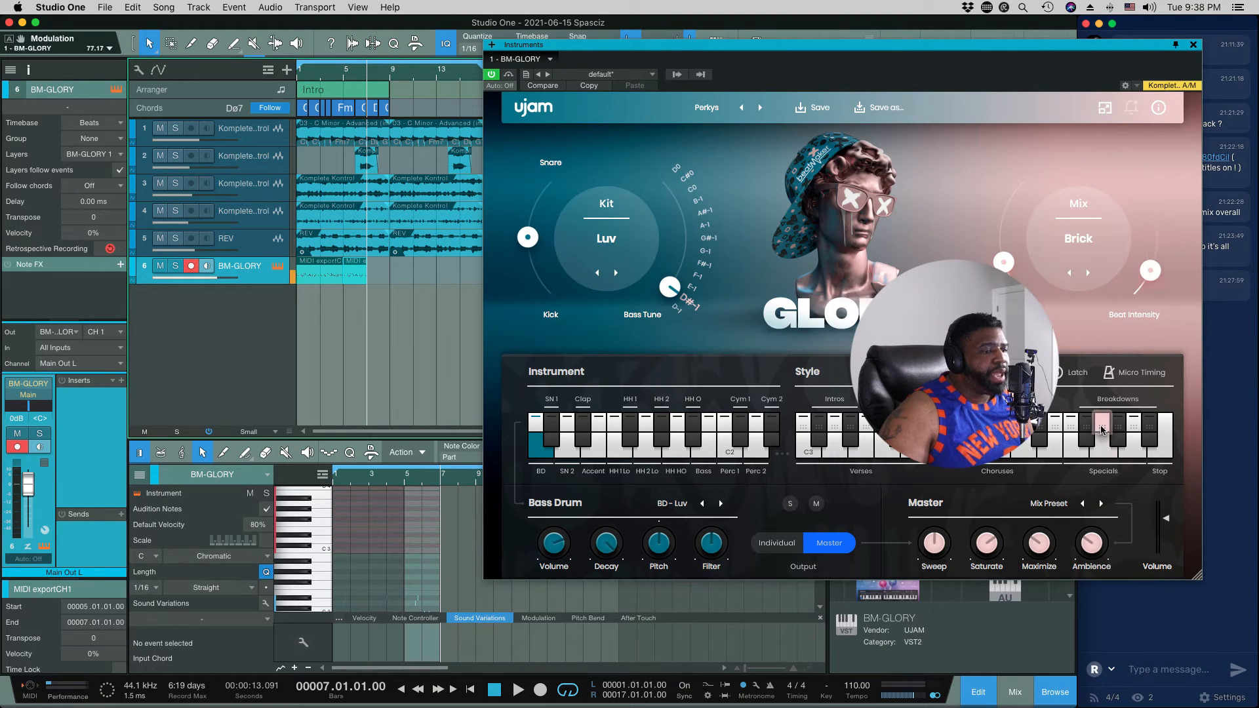
left_click(1105, 451)
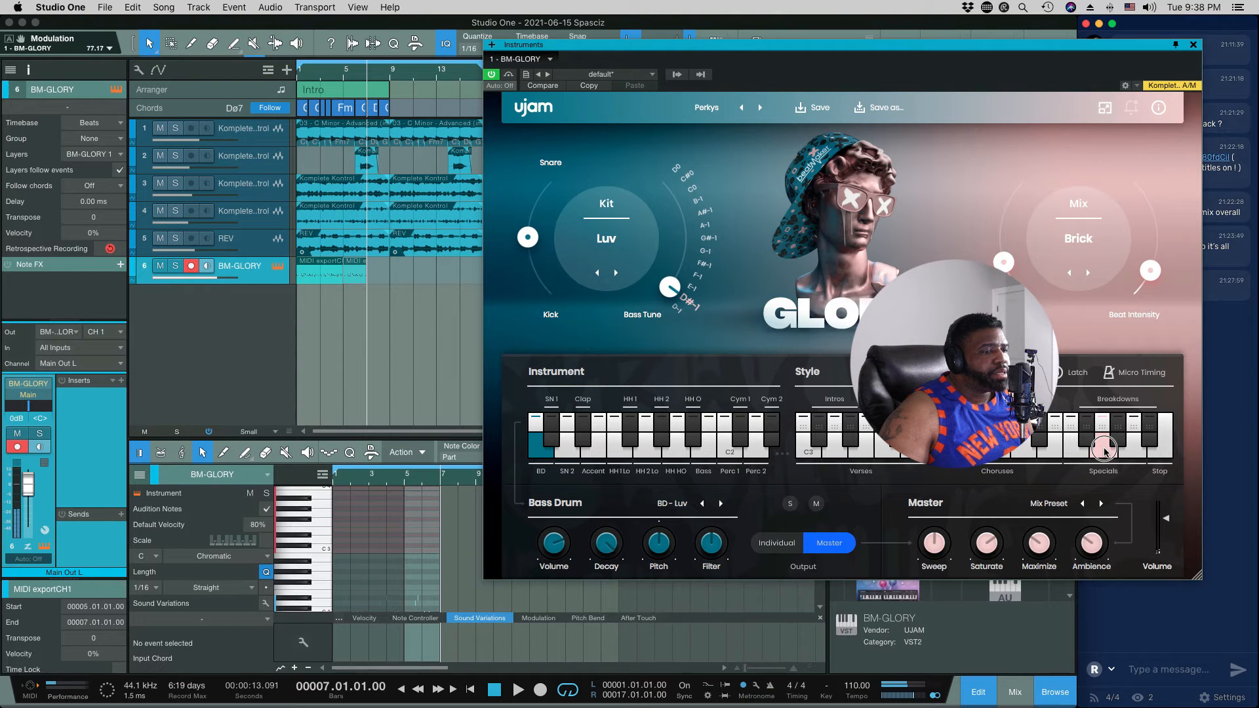
left_click_drag(1105, 437, 269, 266)
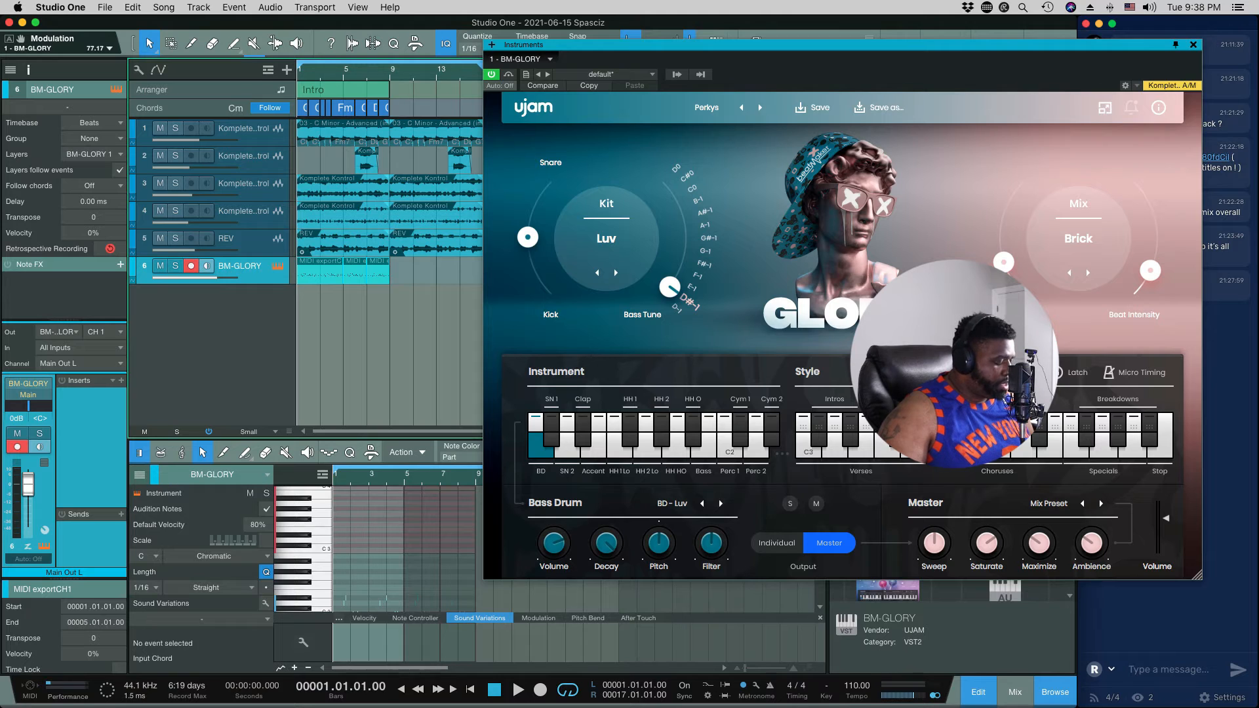
key("d")
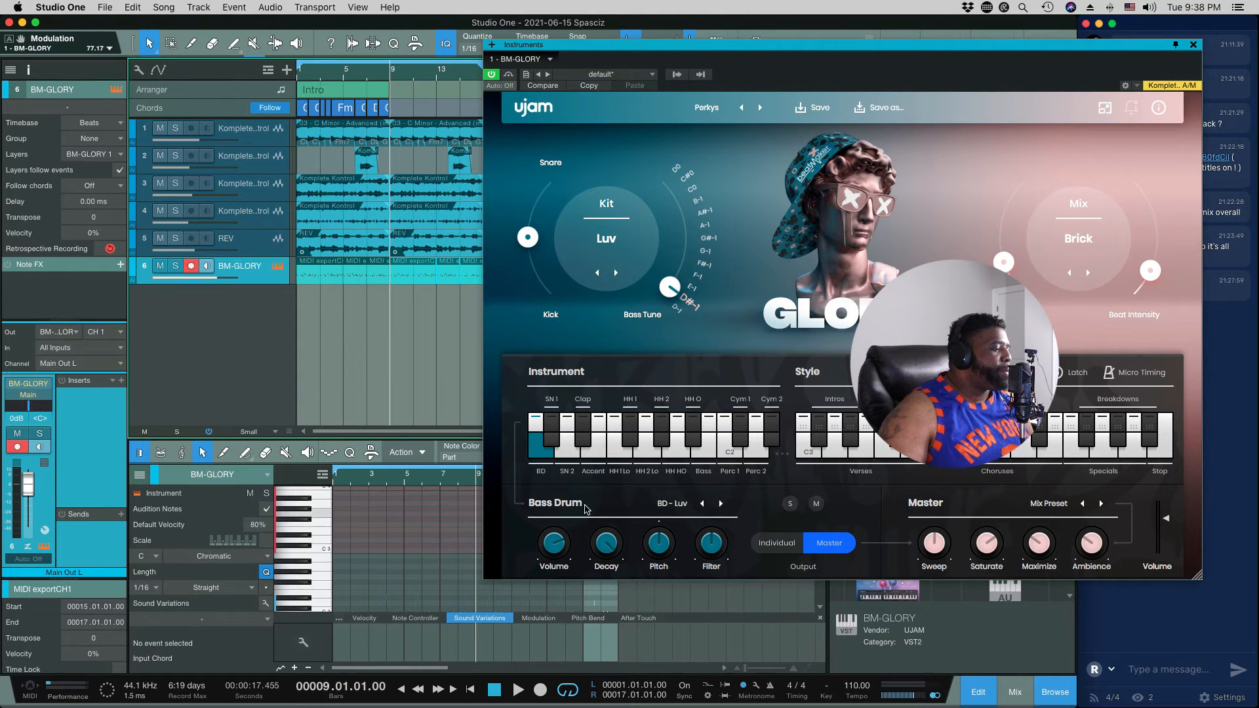
Play the arrangement from the start and set the volume of GLORY's bass to 0.91
key("space")
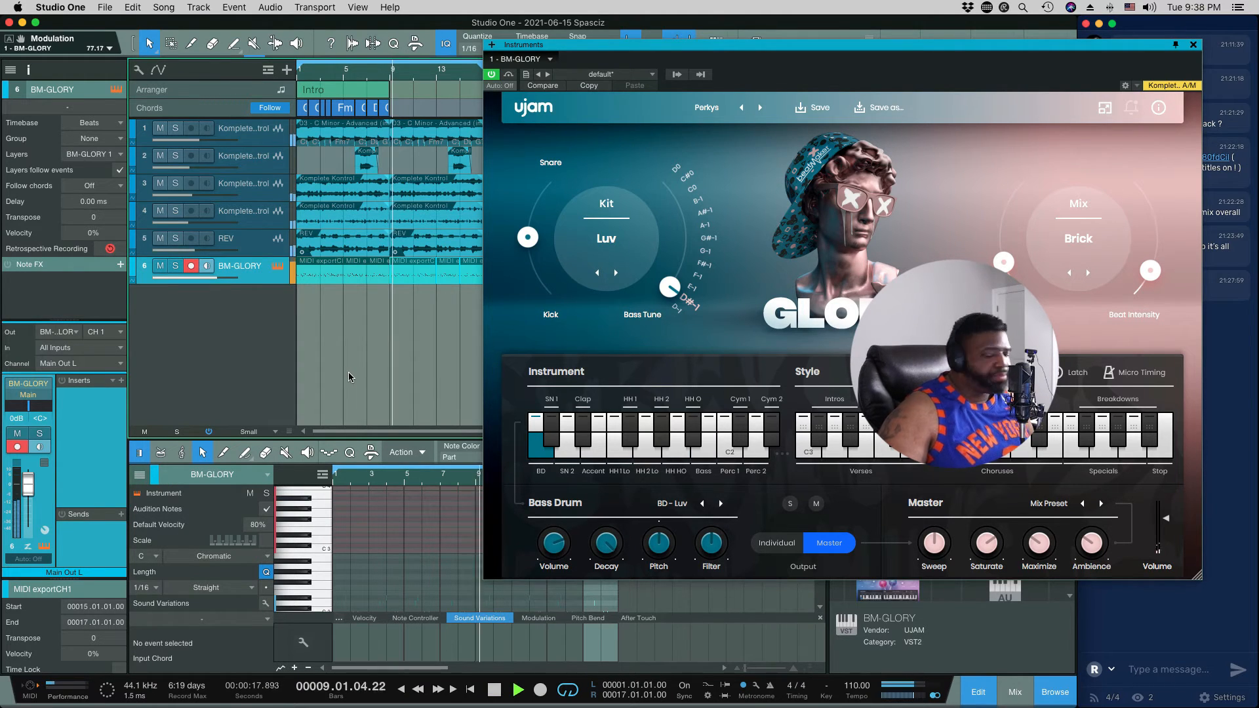
key("space")
key("comma")
key("space")
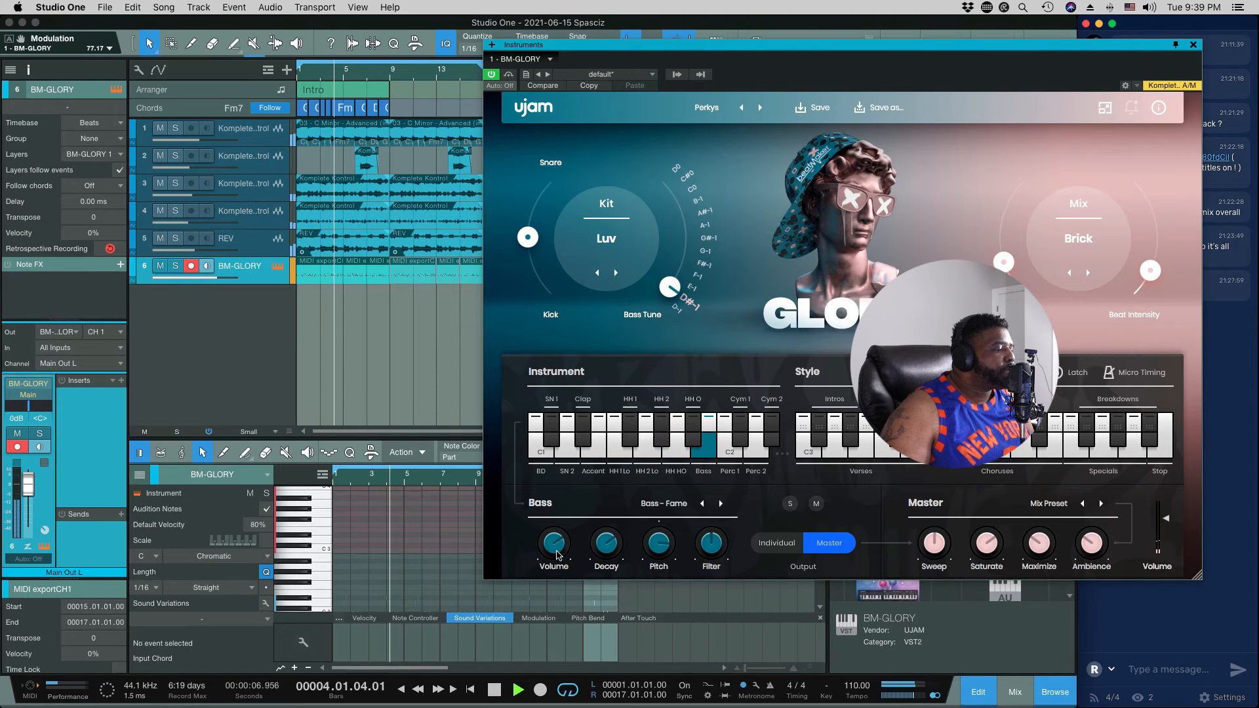
left_click_drag(554, 544, 556, 511)
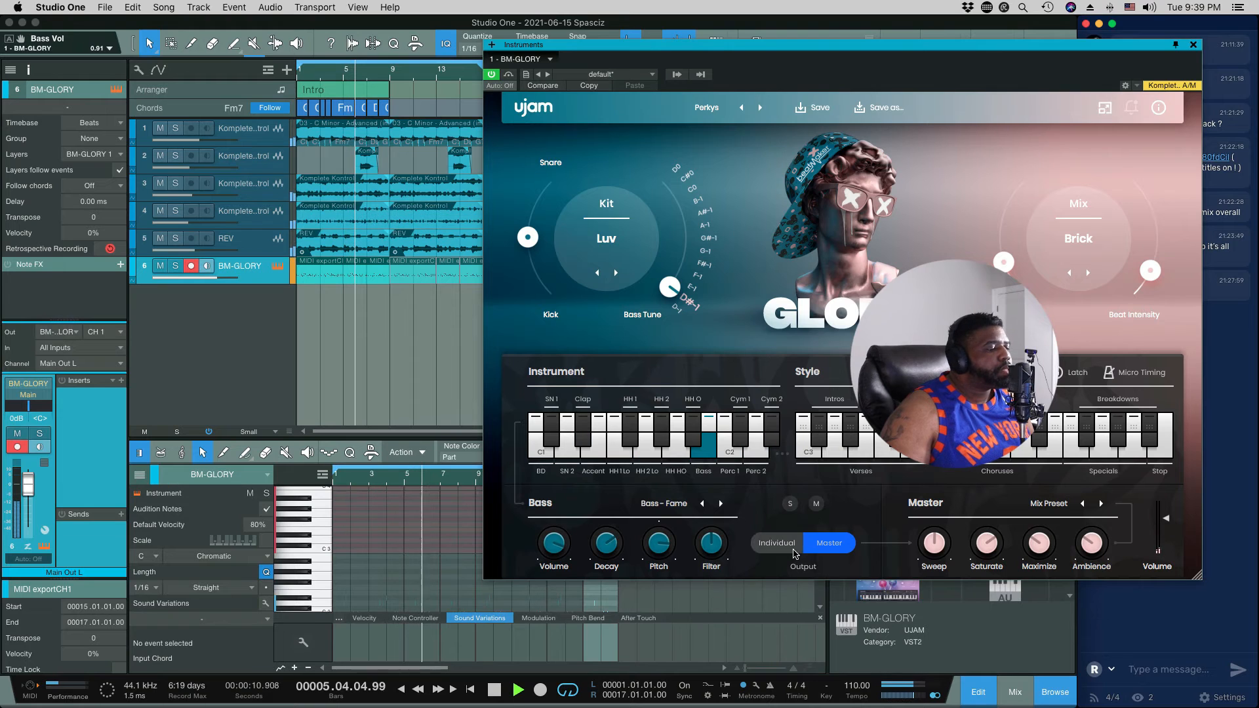
Try the Individual output for the bass during playback, return to the Master output and stop playback
left_click(777, 543)
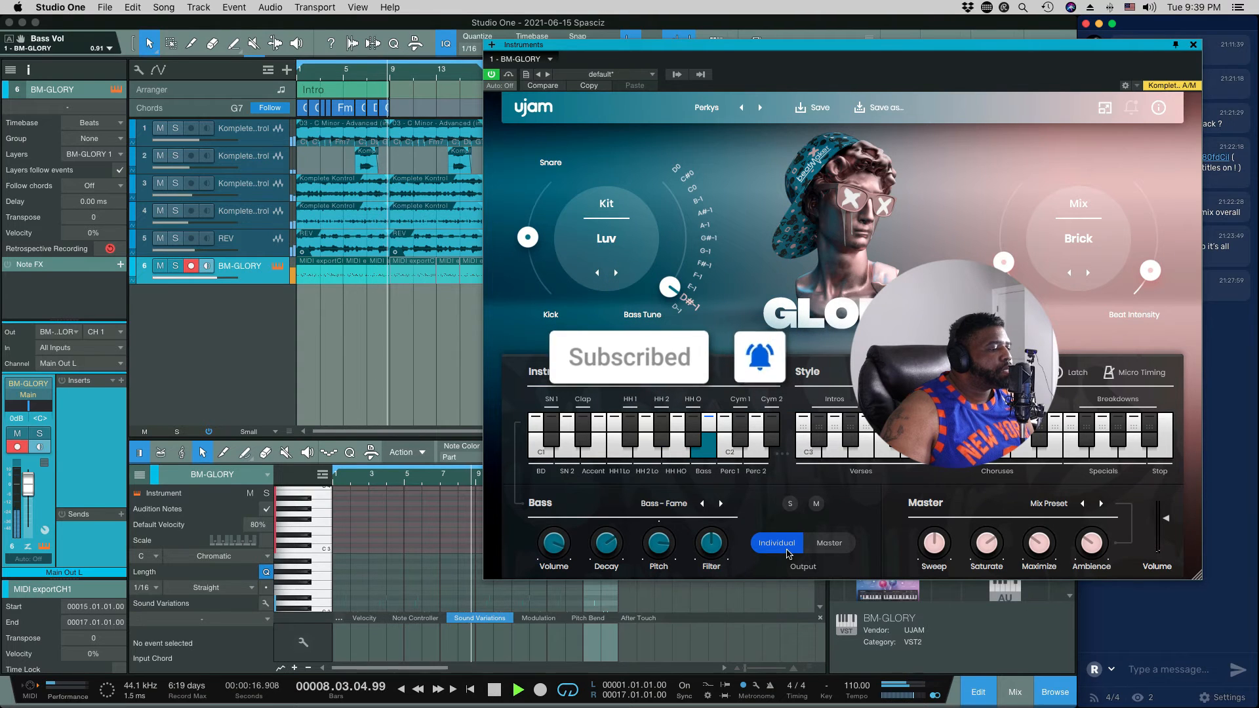
left_click(824, 546)
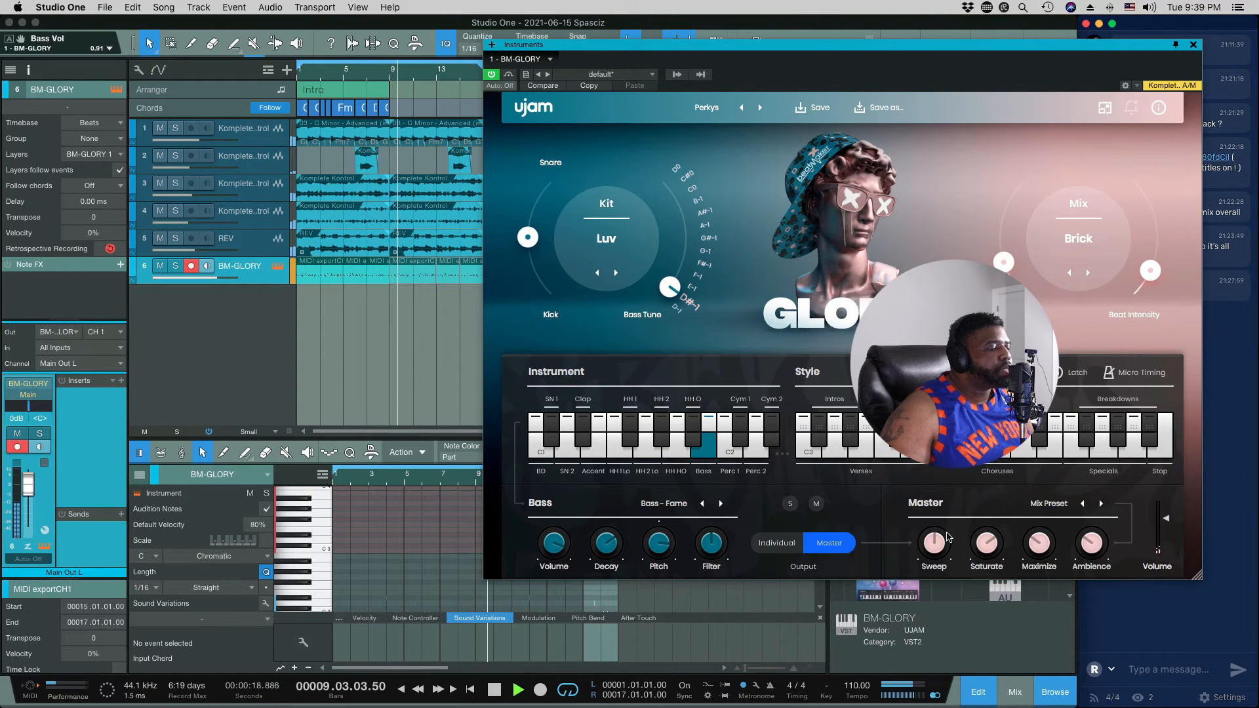
key("space")
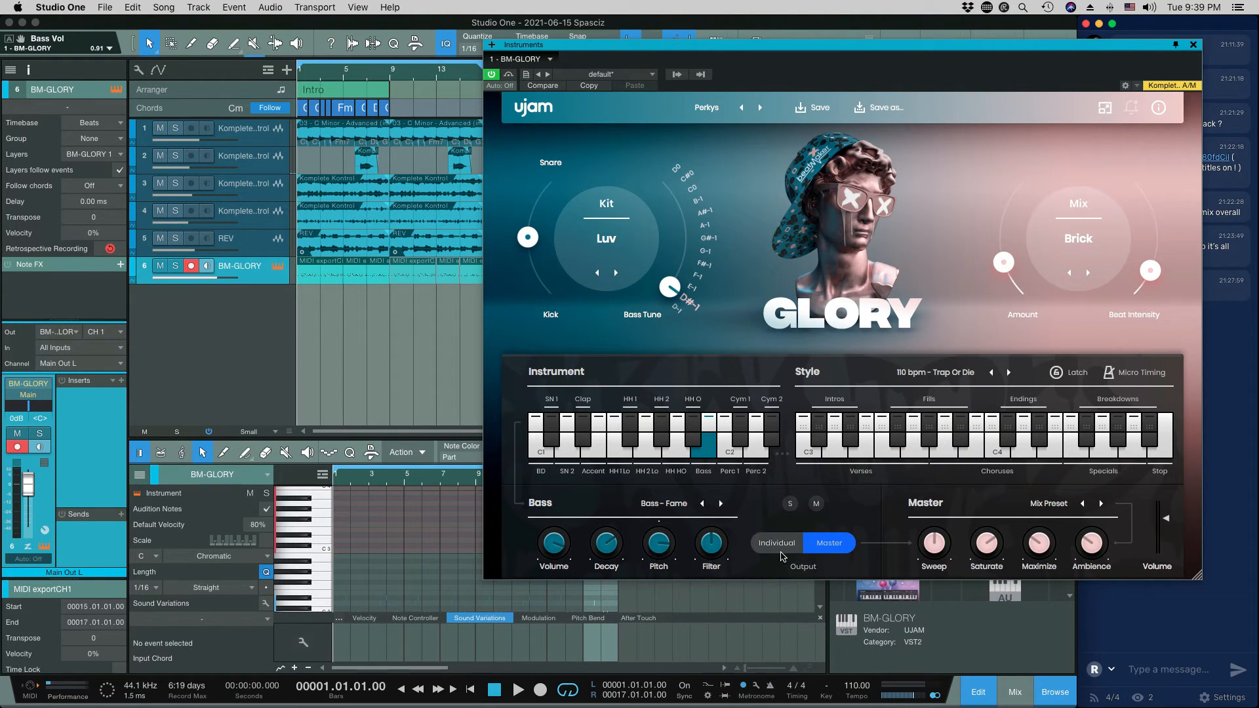
During playback, set GLORY's Saturate to 0.72, raise Maximize, Ambience and the mix Amount, and set Beat Intensity to 0.57
key("space")
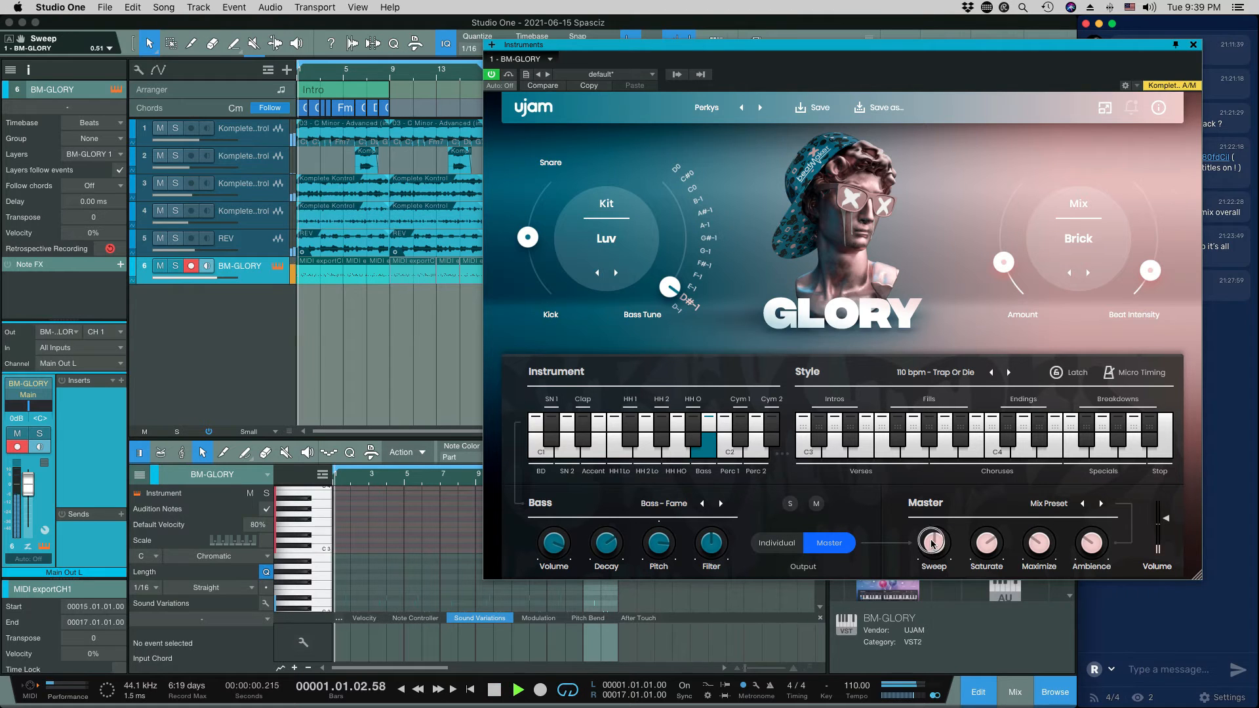
mouse_move(932, 547)
left_mouse_down()
mouse_move(943, 647)
mouse_move(949, 450)
mouse_move(942, 599)
mouse_move(942, 547)
left_mouse_up()
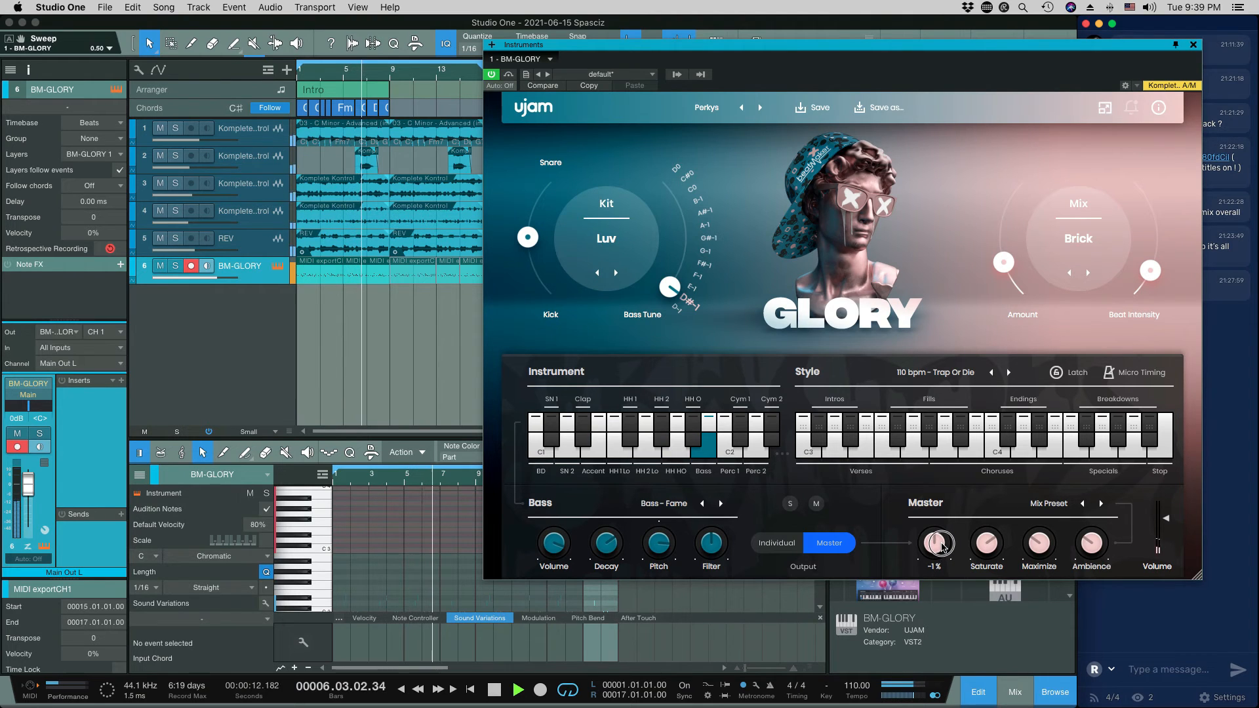
left_click(993, 543)
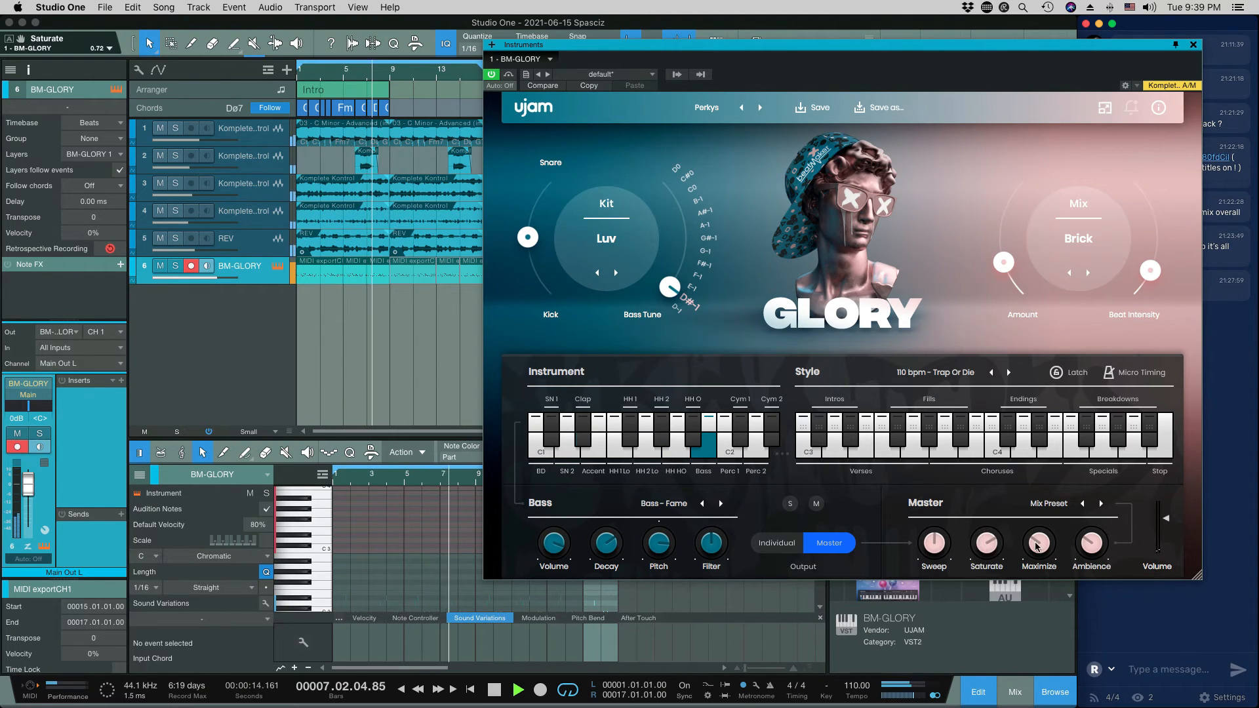
left_click_drag(1038, 543, 1096, 536)
left_click_drag(1012, 250, 1007, 231)
left_click_drag(1158, 261, 1156, 213)
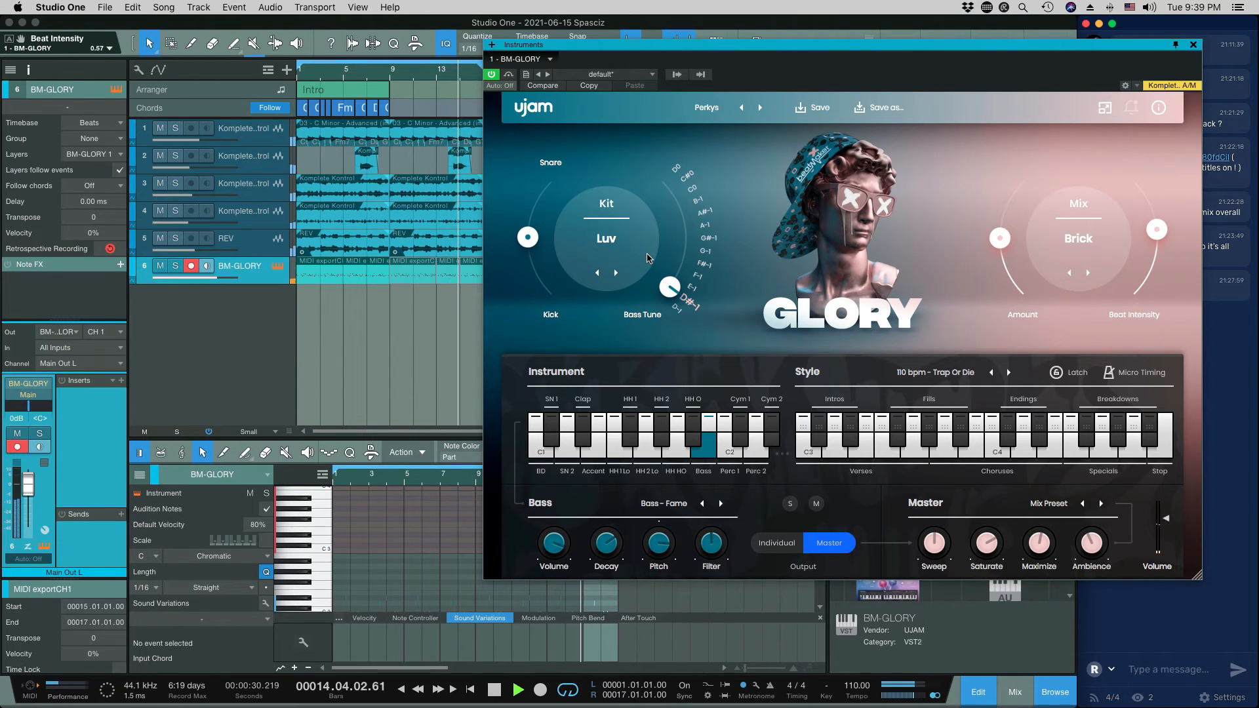
key("space")
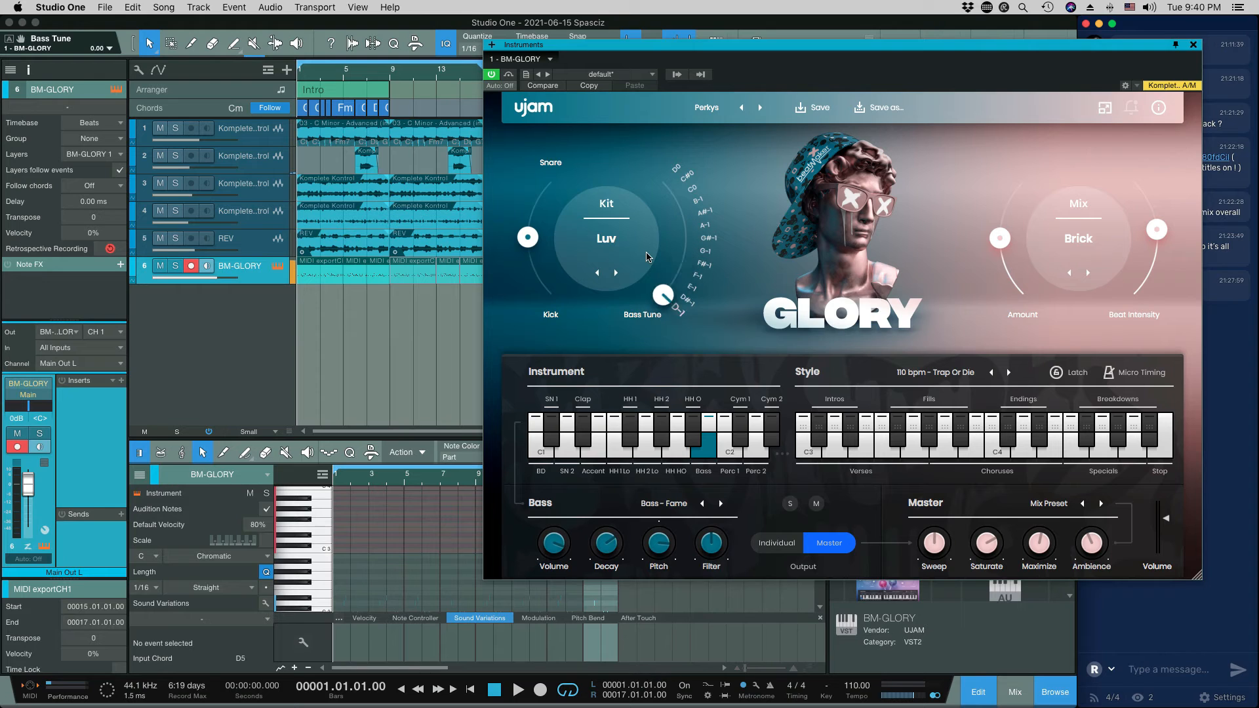
Audition the beat with the bass tuned to D-1 and F-1, sliding the Snare/Kick control both ways
key("space")
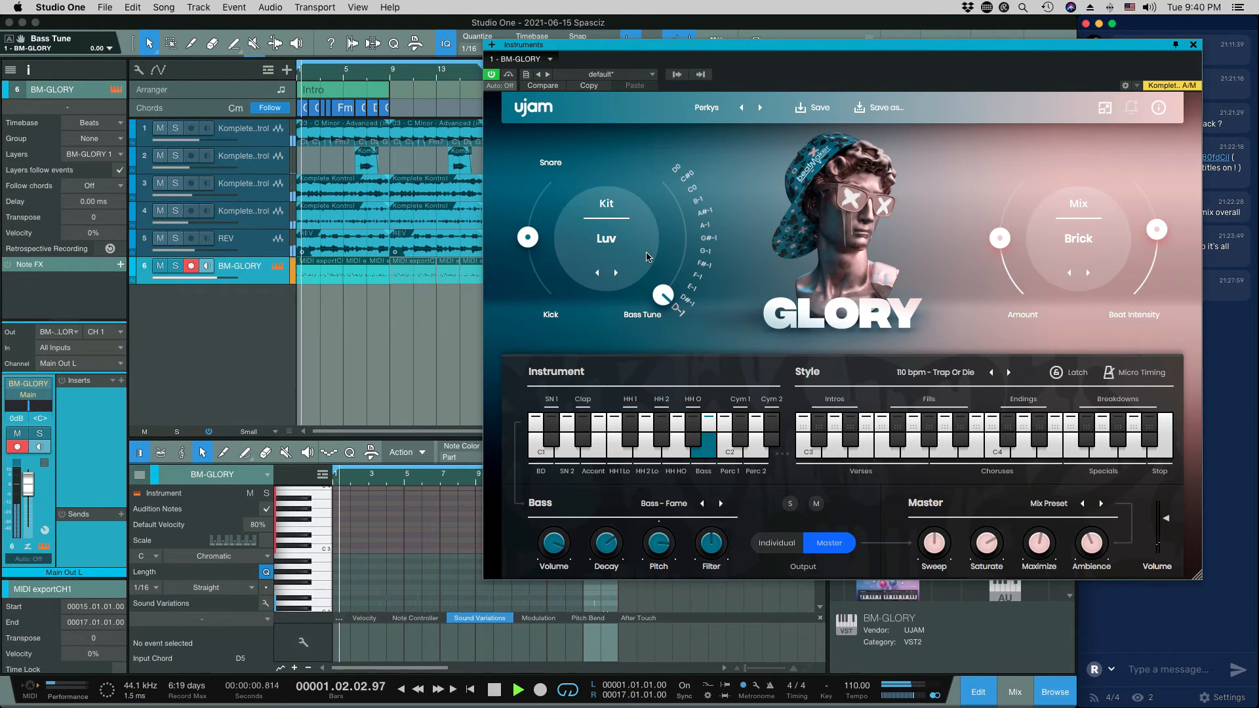
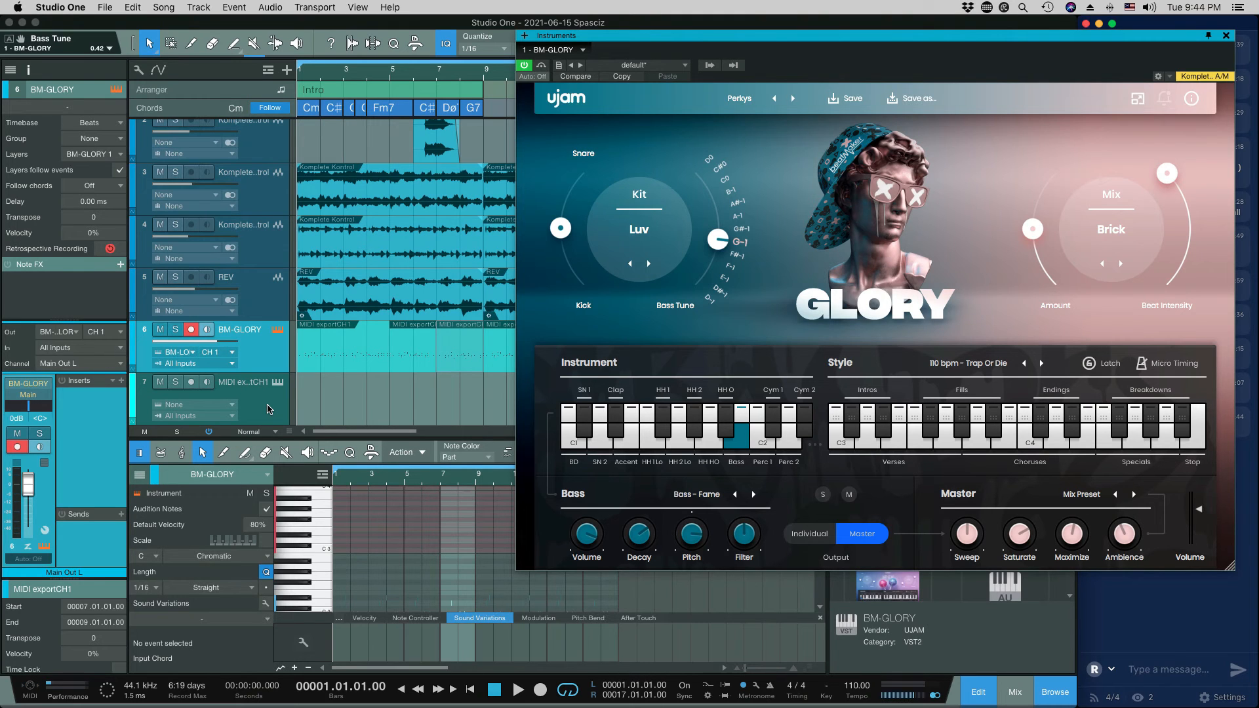
key("space")
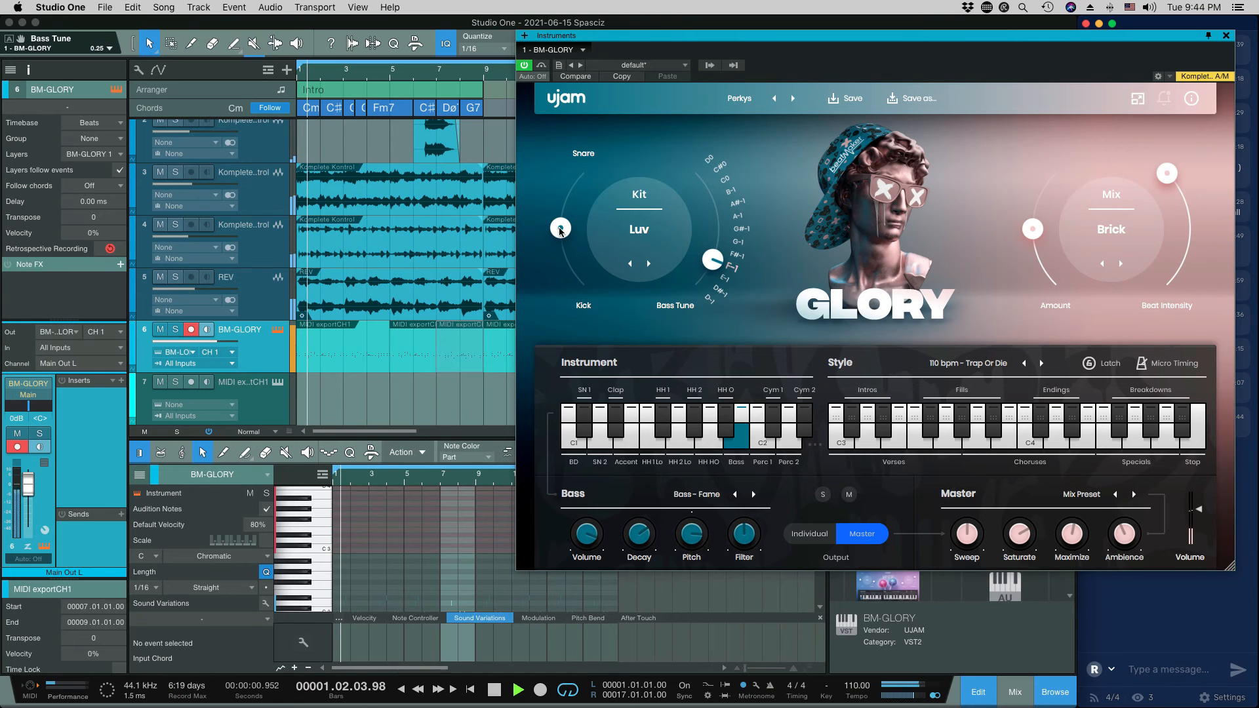
left_click_drag(561, 227, 575, 326)
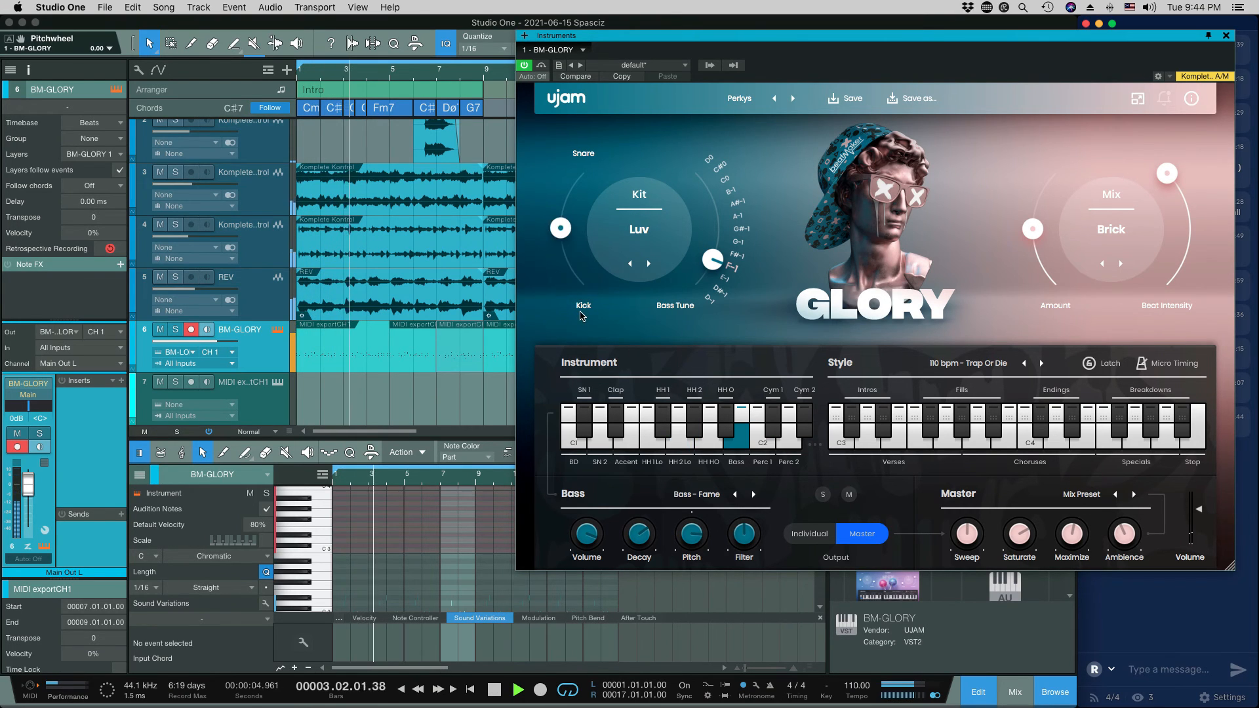
left_click_drag(562, 229, 575, 104)
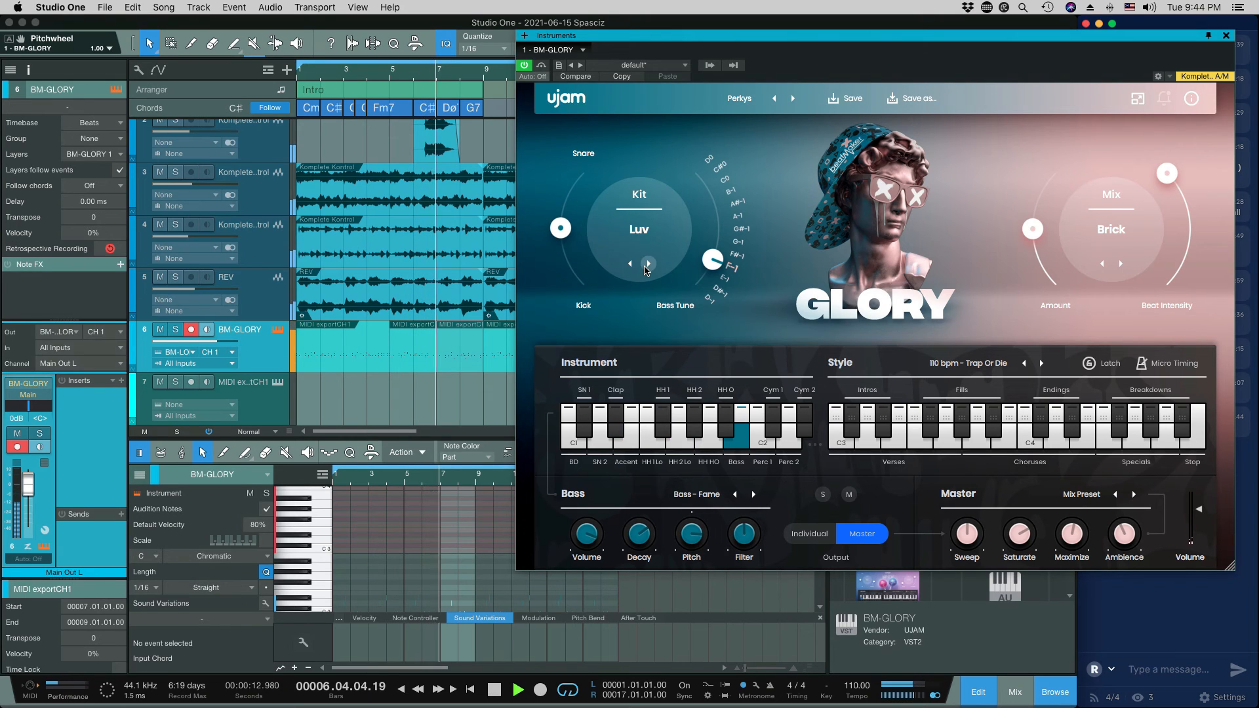
key("space")
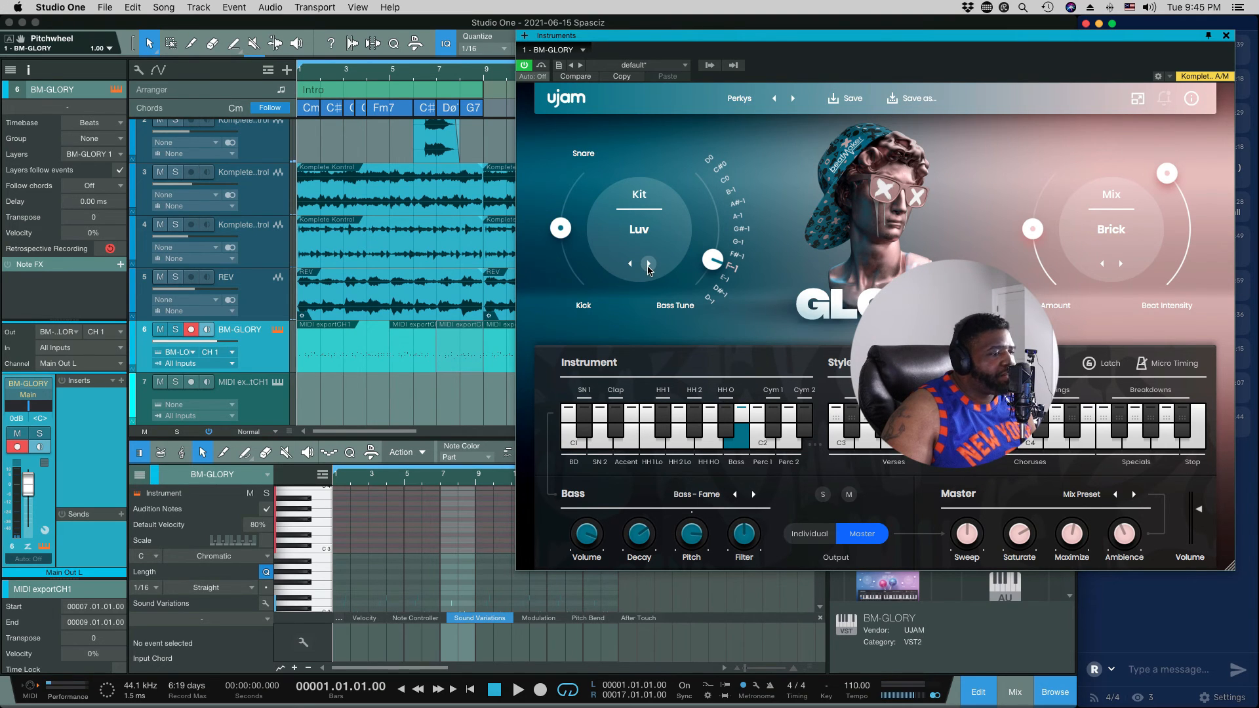
Switch GLORY's kit to Sick and audition the beat from the start of the song
left_click(647, 269)
key("space")
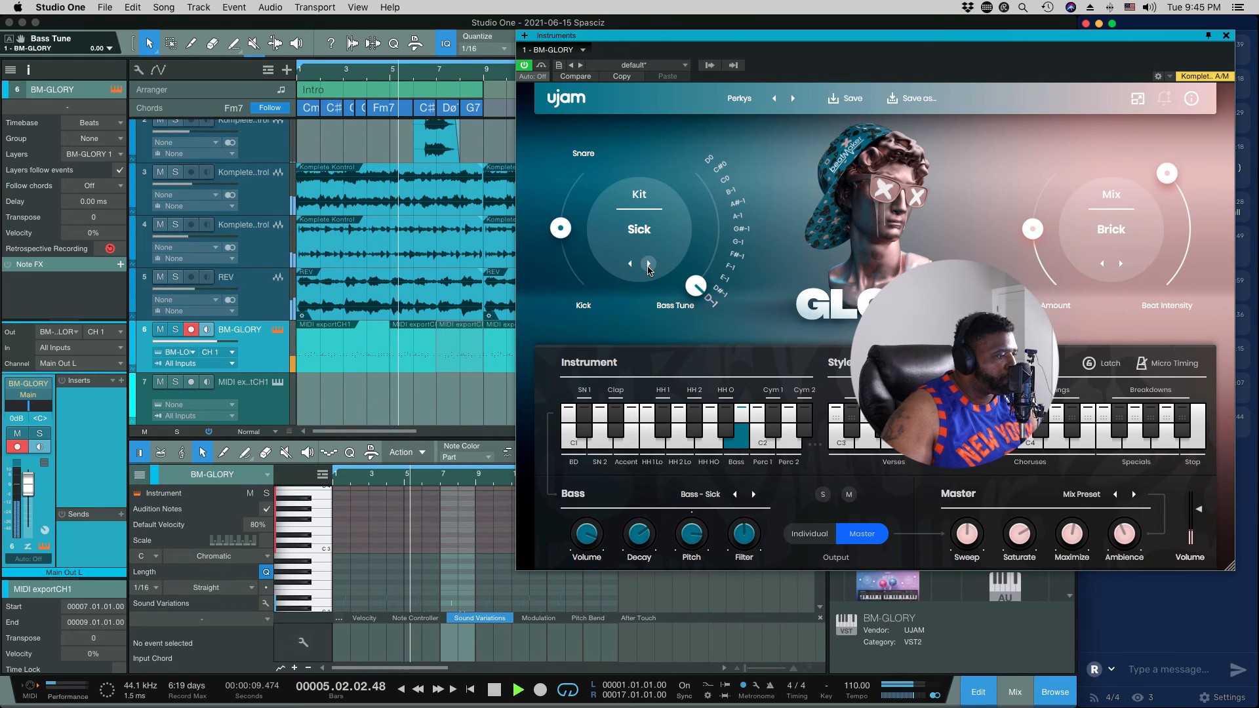
key("space")
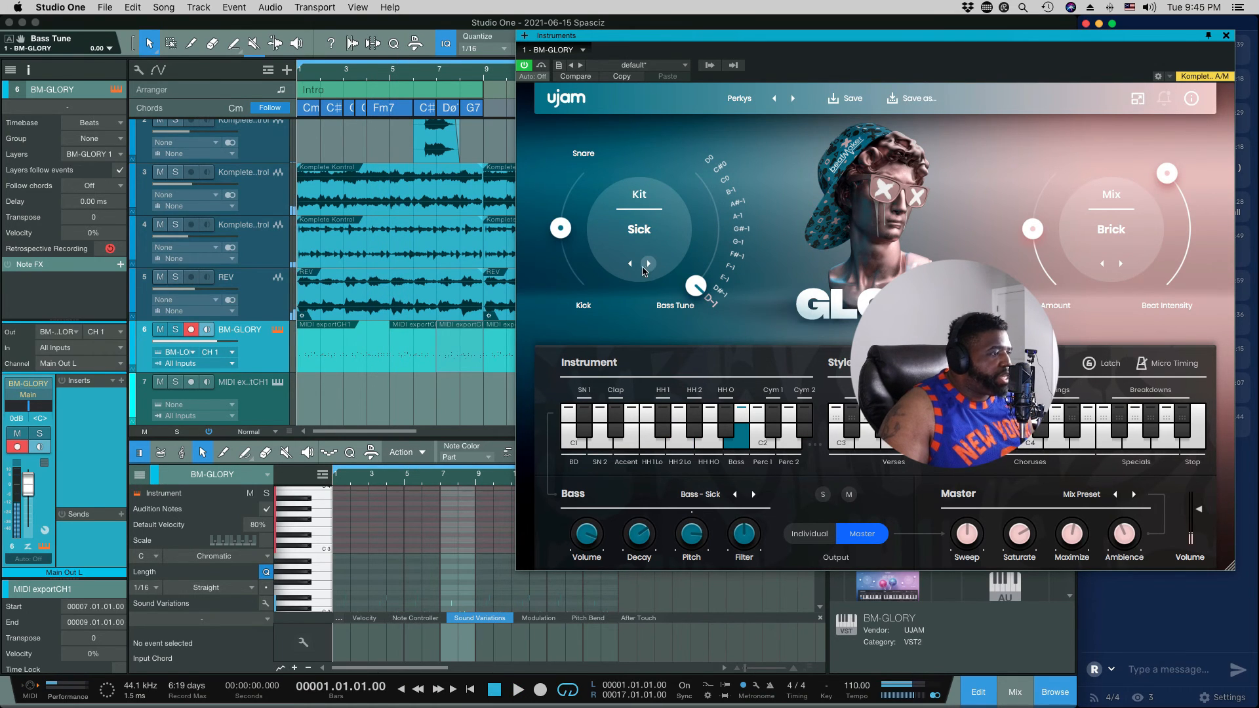
Return the kit to Luv, choose the Sick bass sound tuned to G-1, and audition the beat
key("space")
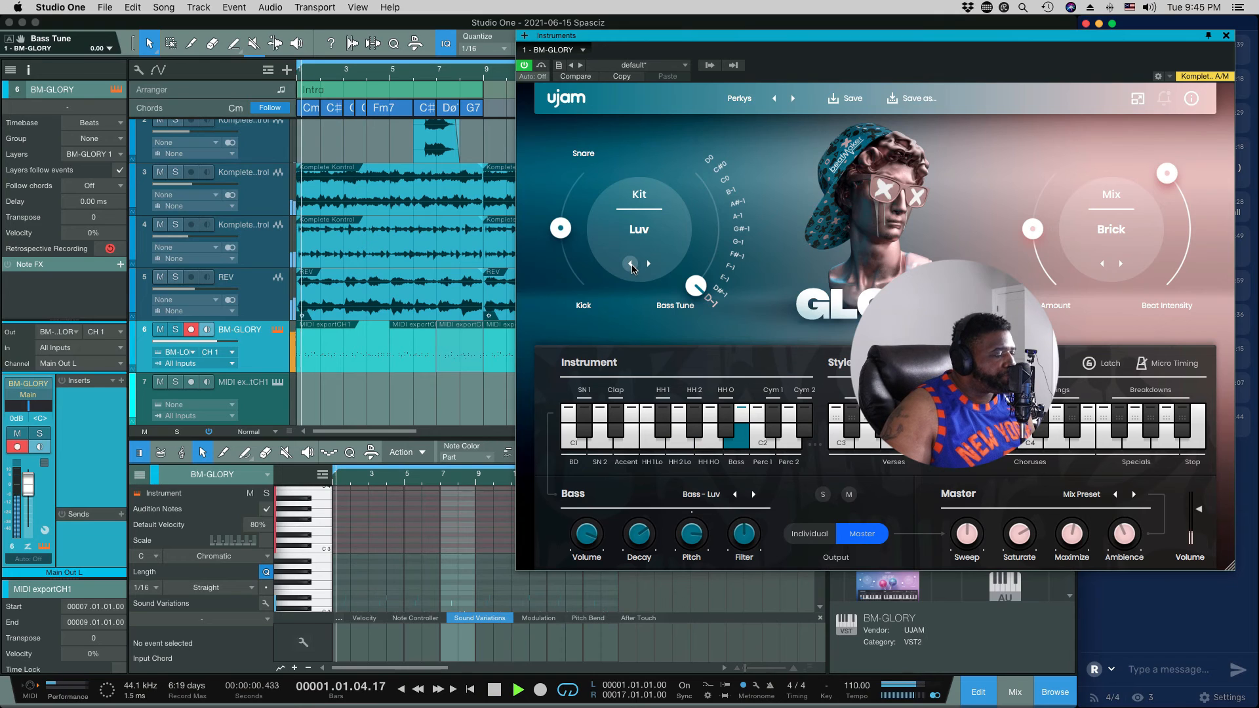
key("space")
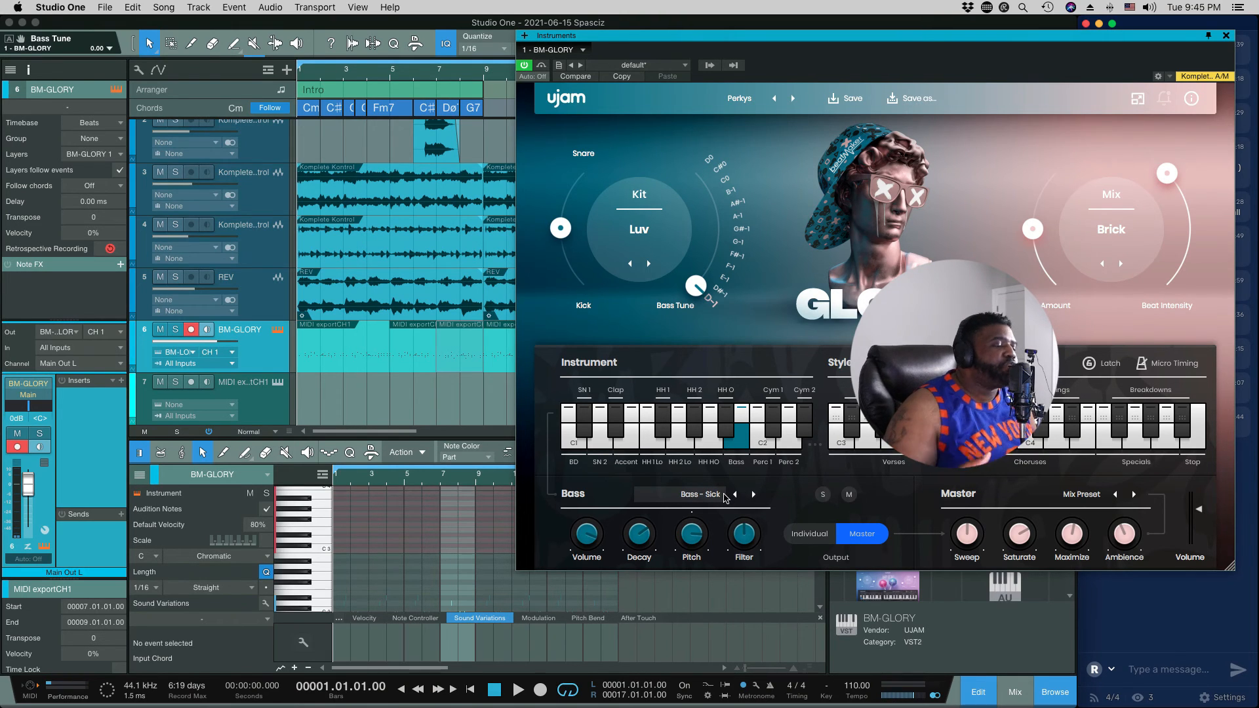
key("space")
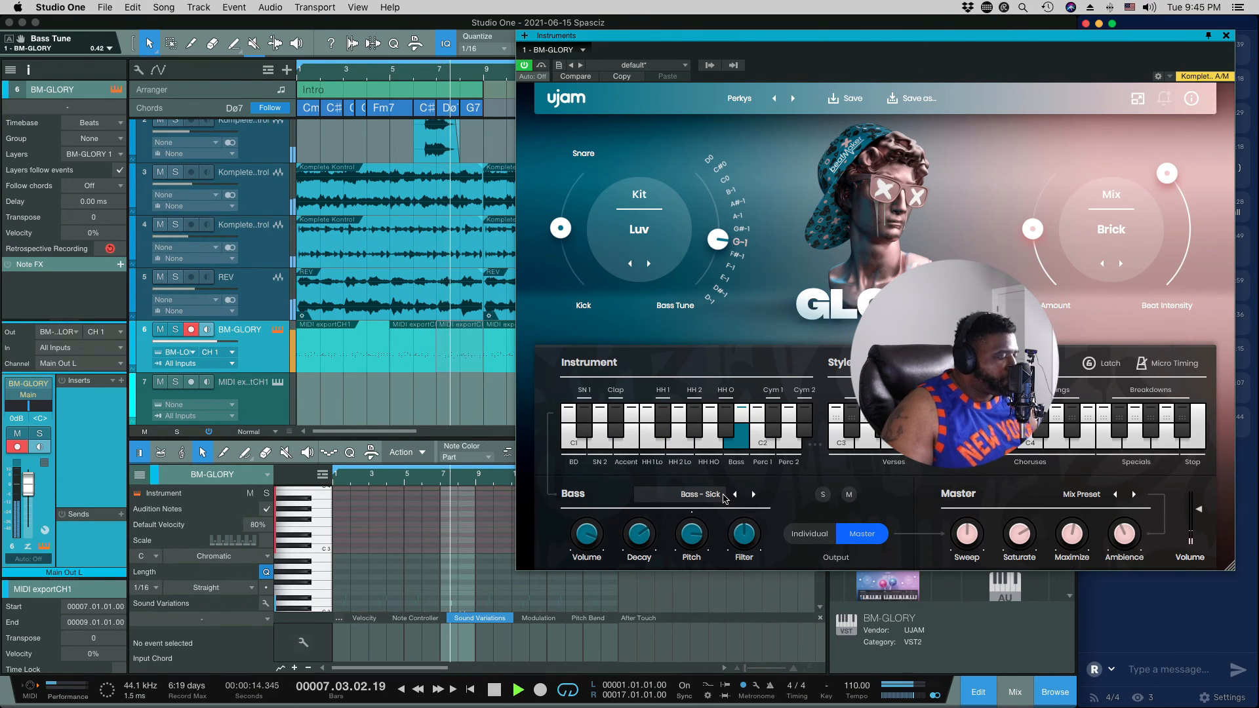
key("space")
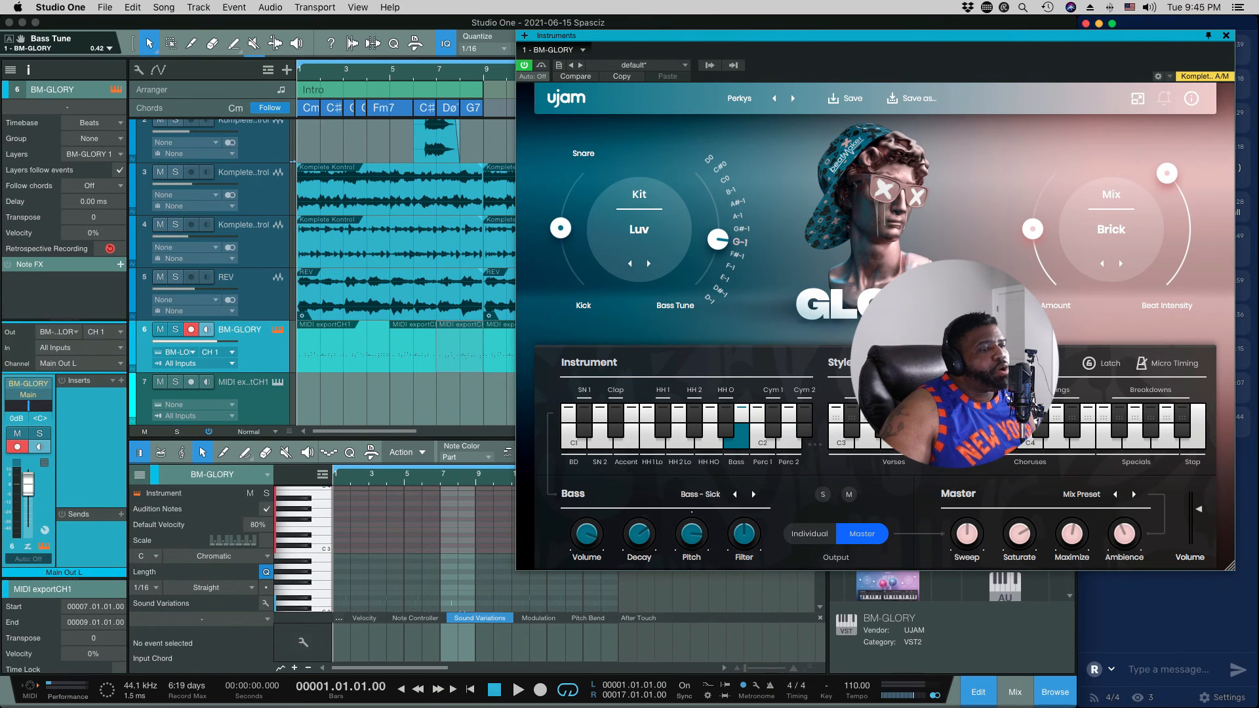
Open GLORY's Micro Timing settings and audition the beat with Speed set to 1.00
left_click(1164, 366)
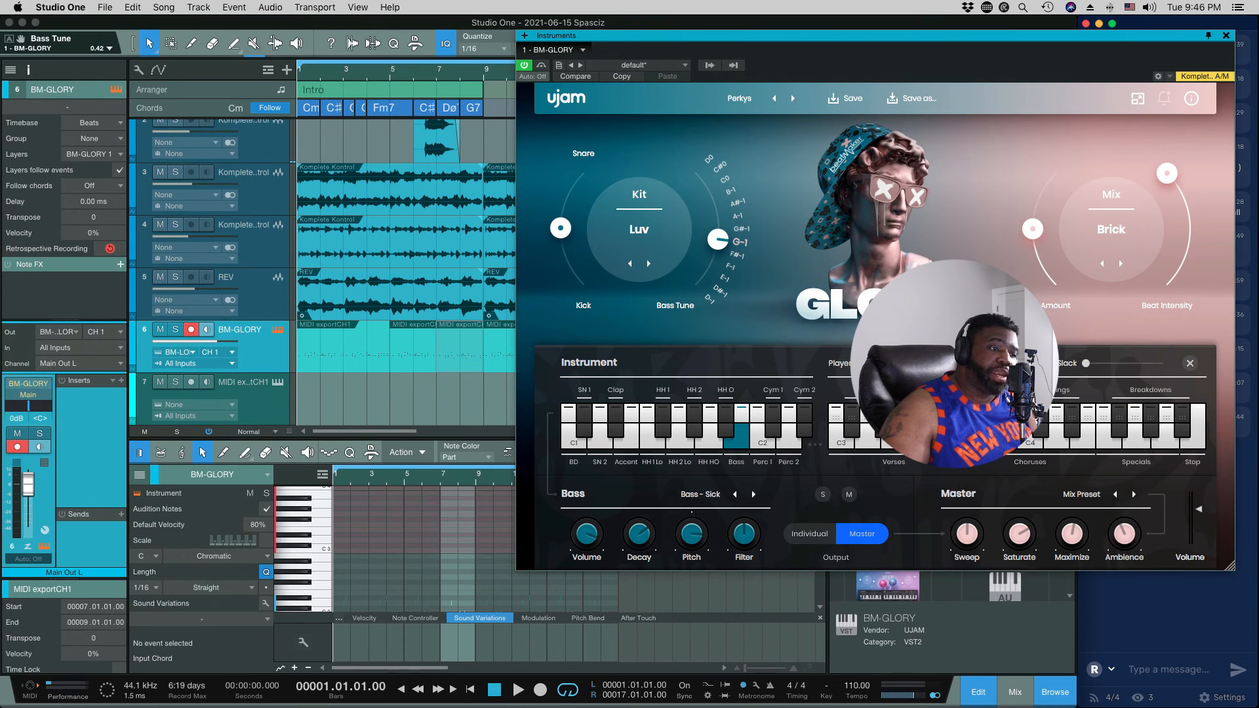
key("space")
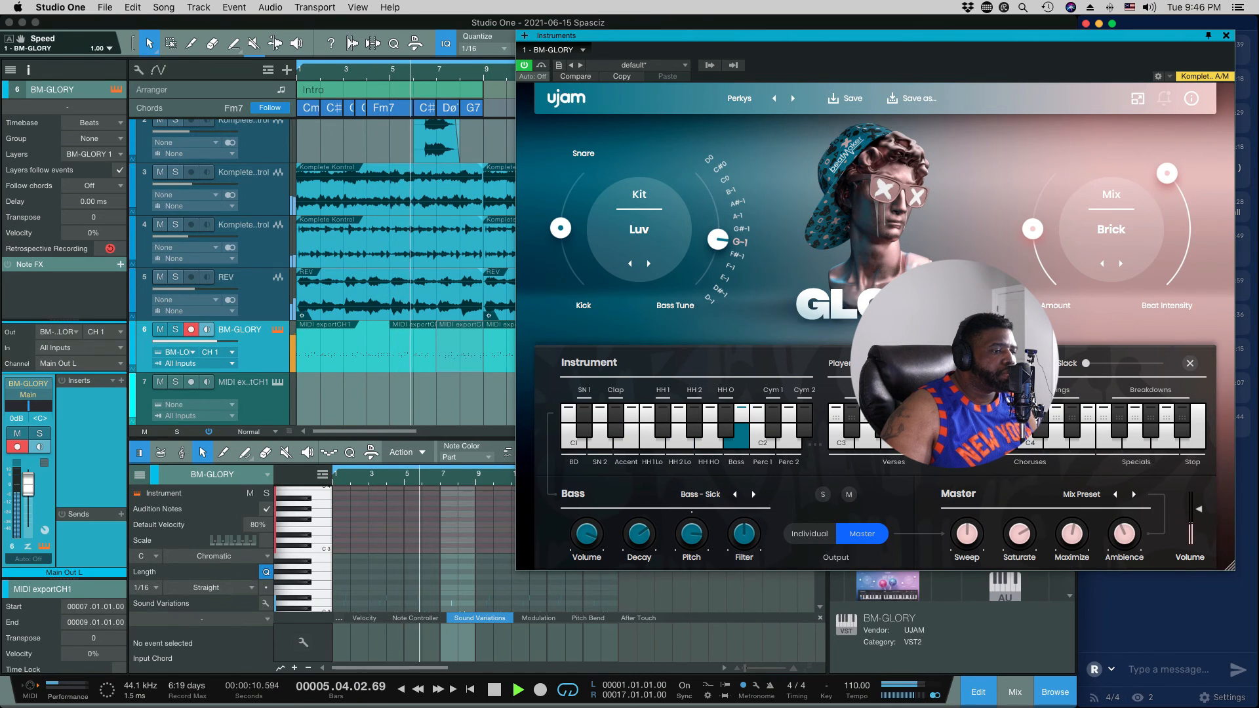
key("space")
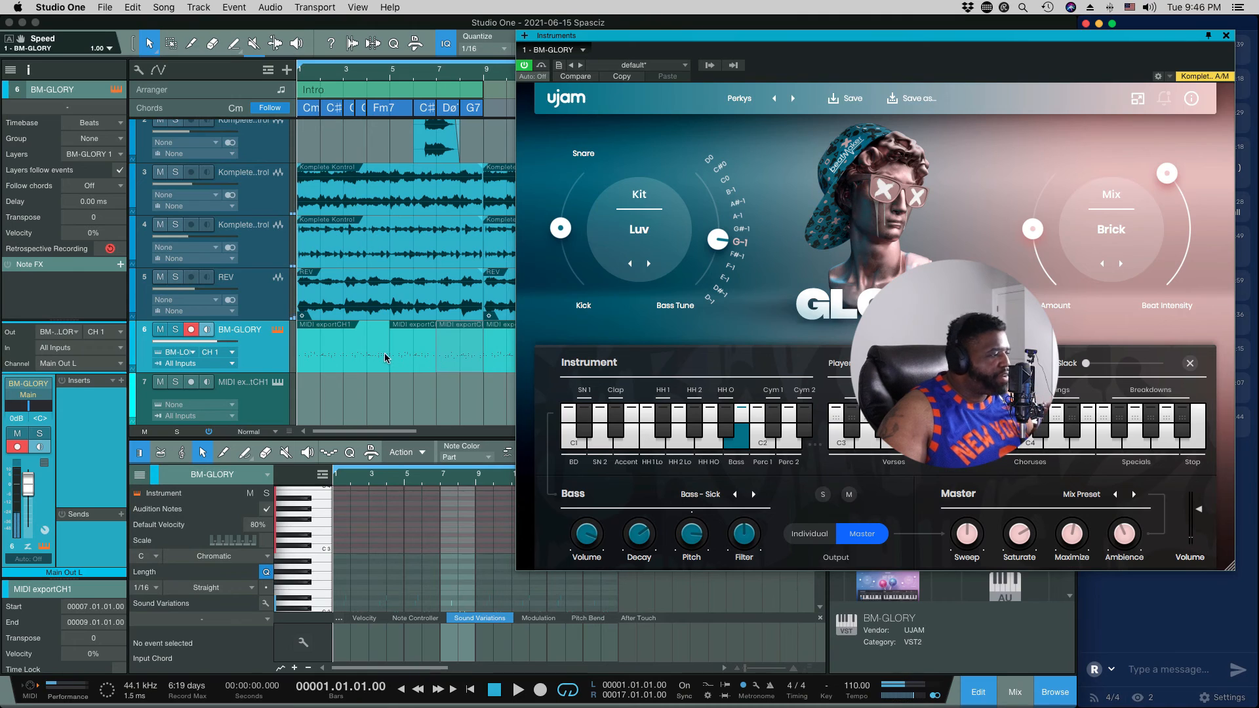
Delete all MIDI pattern events on the BM-GLORY track across the whole song
left_click(341, 398)
key("w")
left_click_drag(510, 366, 255, 372)
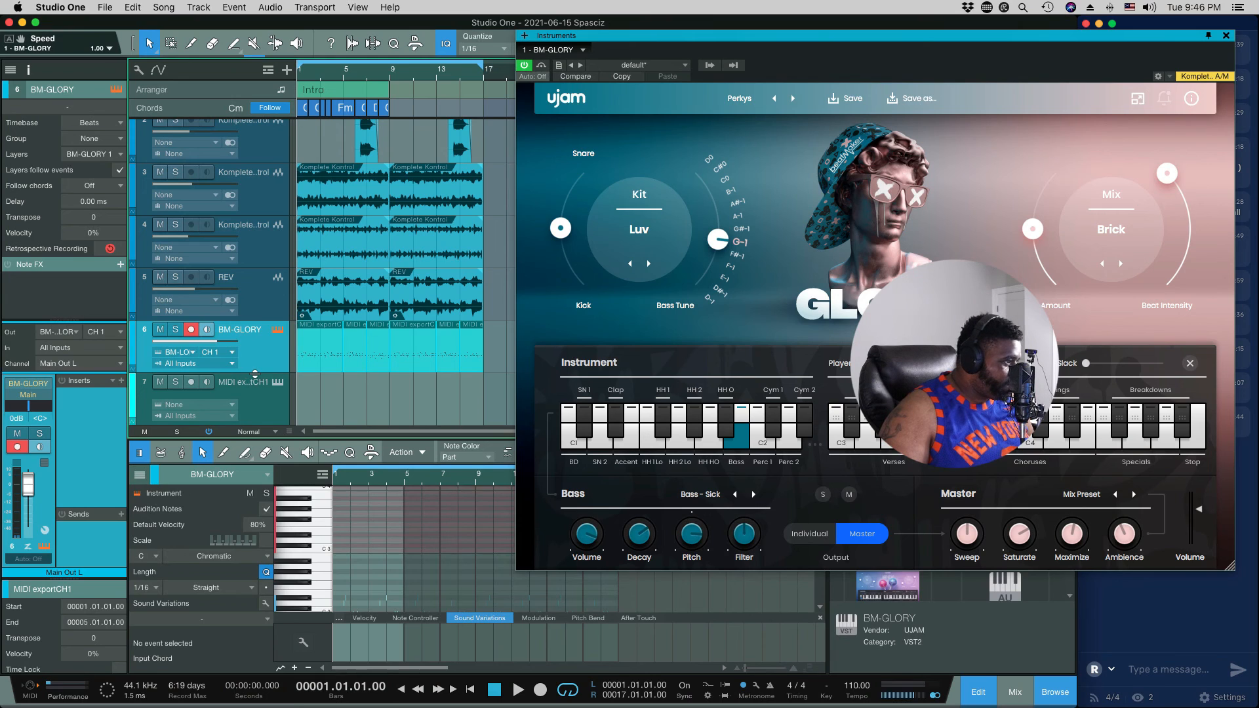
key("Delete")
Play the song from the start without the drum events and tune GLORY's bass to D-1
key("space")
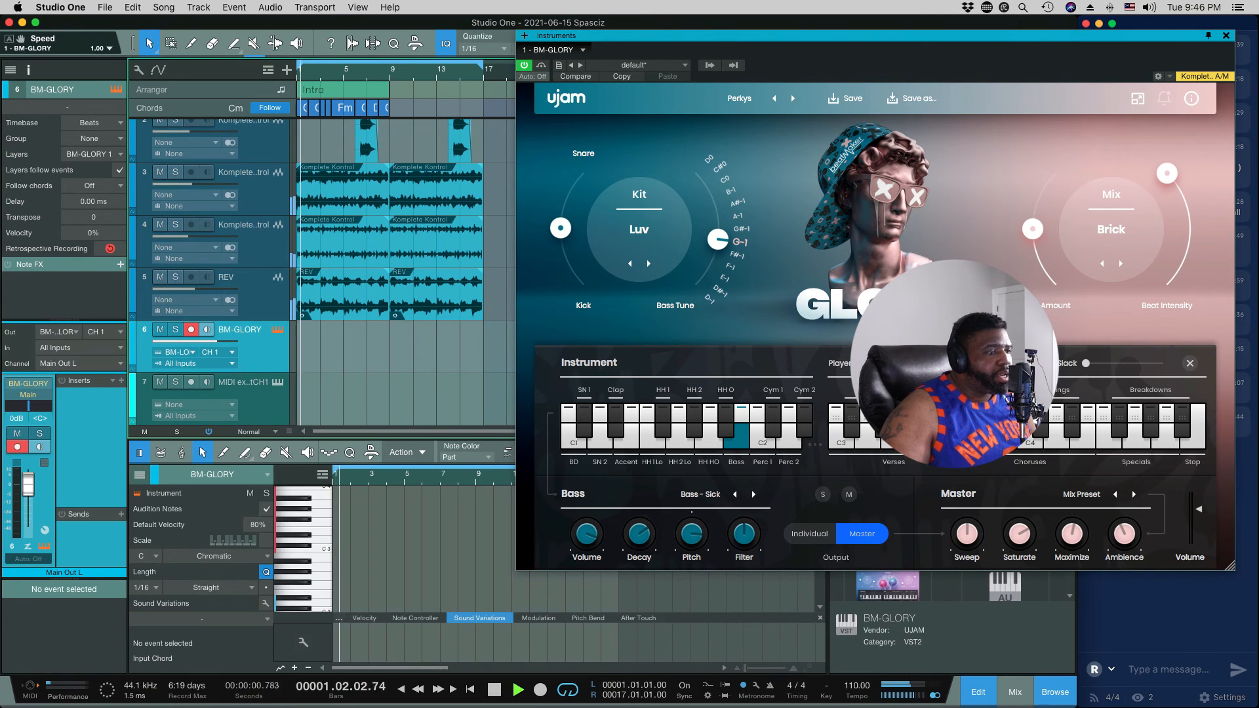
key("space")
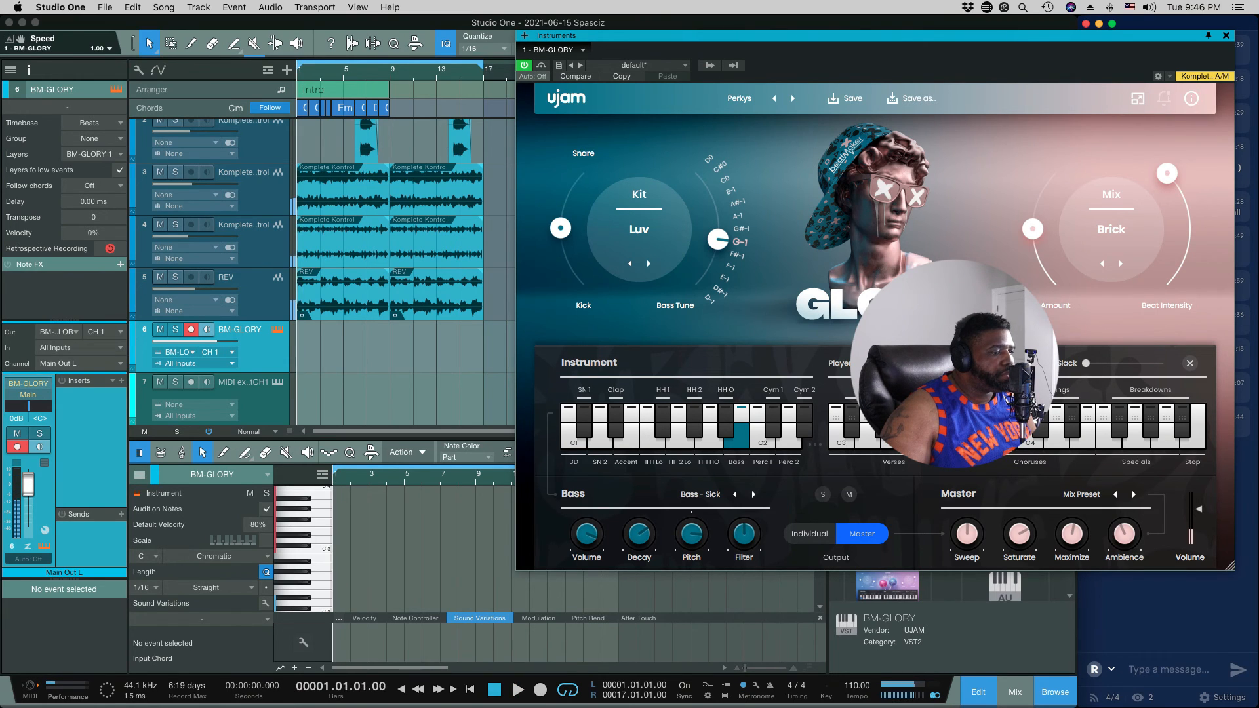
key("space")
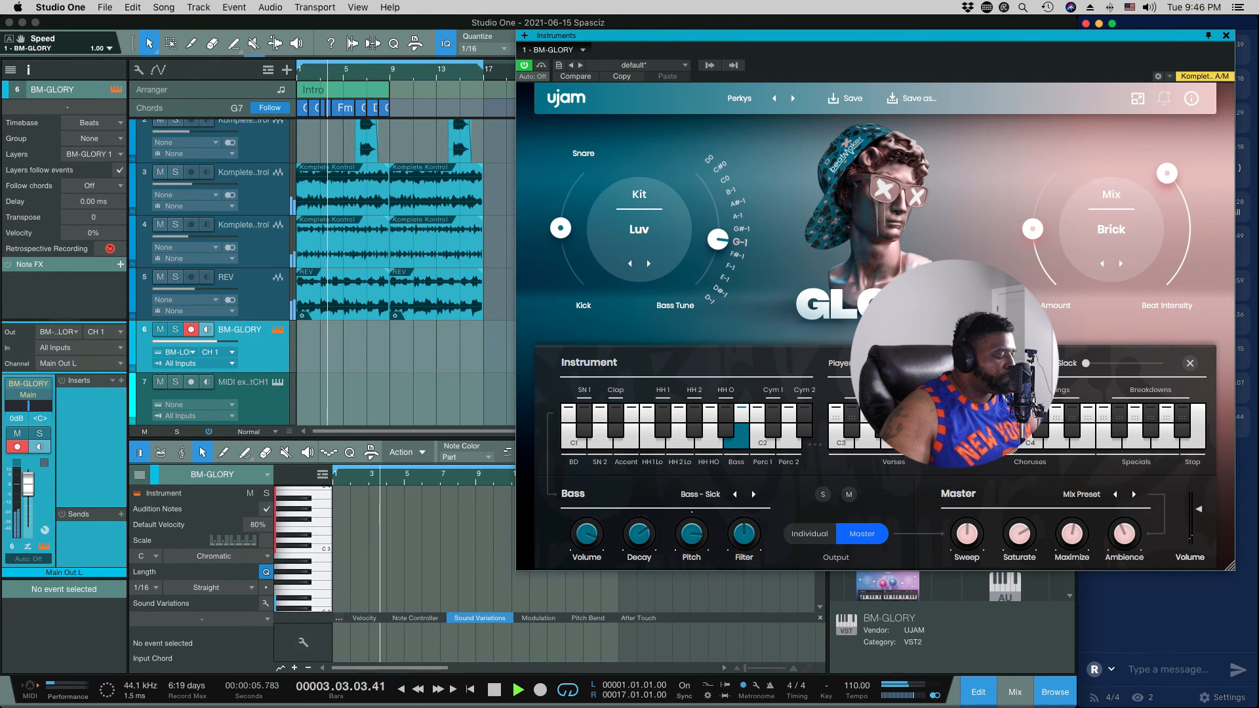
left_click_drag(718, 239, 695, 285)
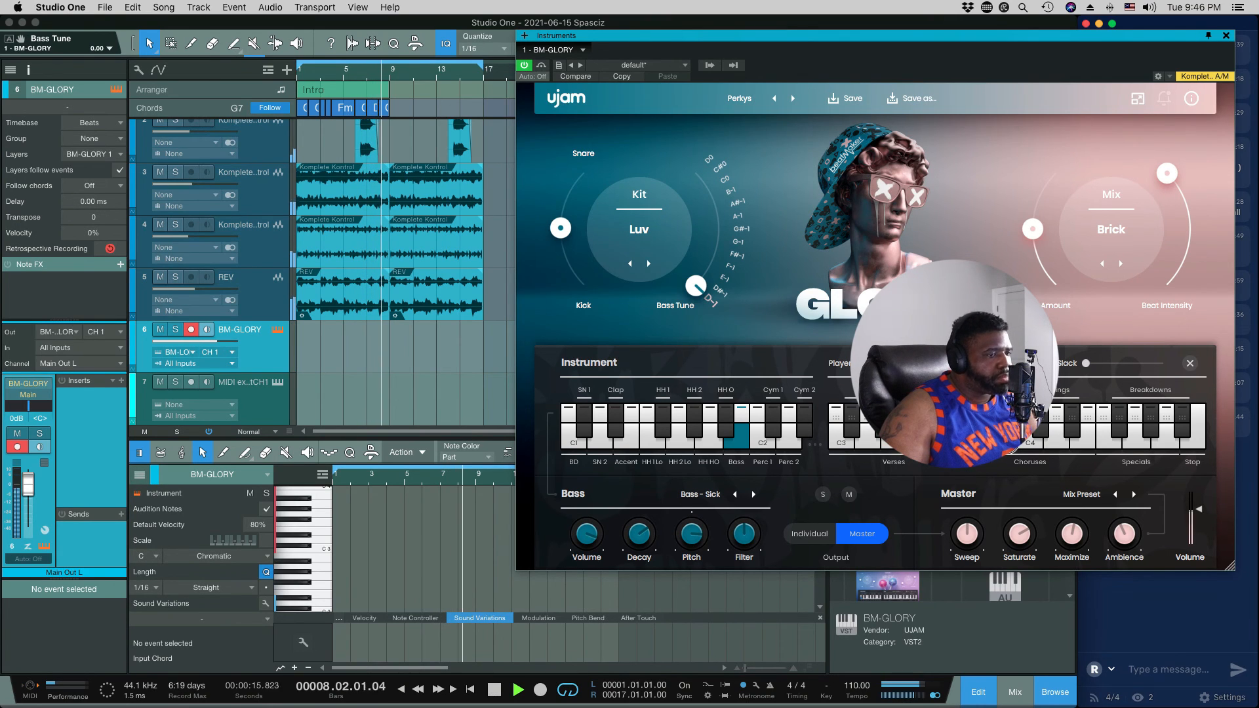
key("space")
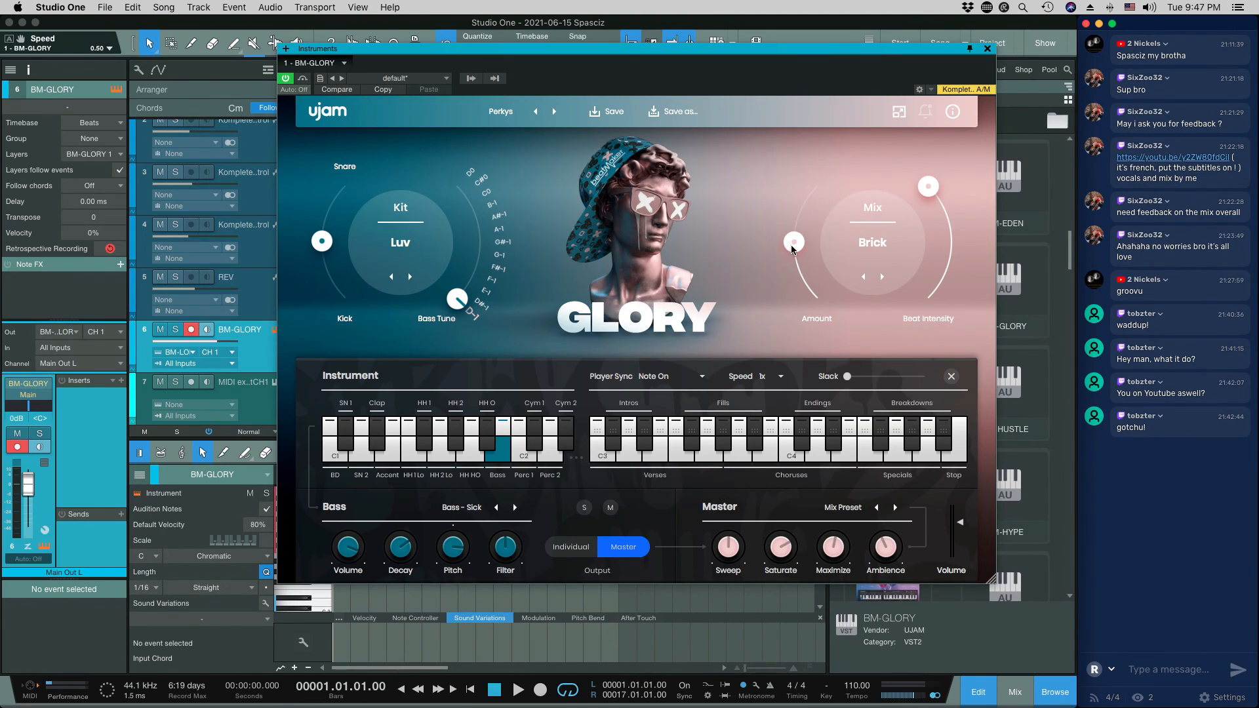
Try GLORY's Brick mix with varied Beat Intensity, and the Humble mix with Amount 0.40 and Beat Intensity 0.54
left_click_drag(791, 249, 793, 252)
mouse_move(935, 191)
left_mouse_down()
mouse_move(948, 198)
mouse_move(930, 205)
left_mouse_up()
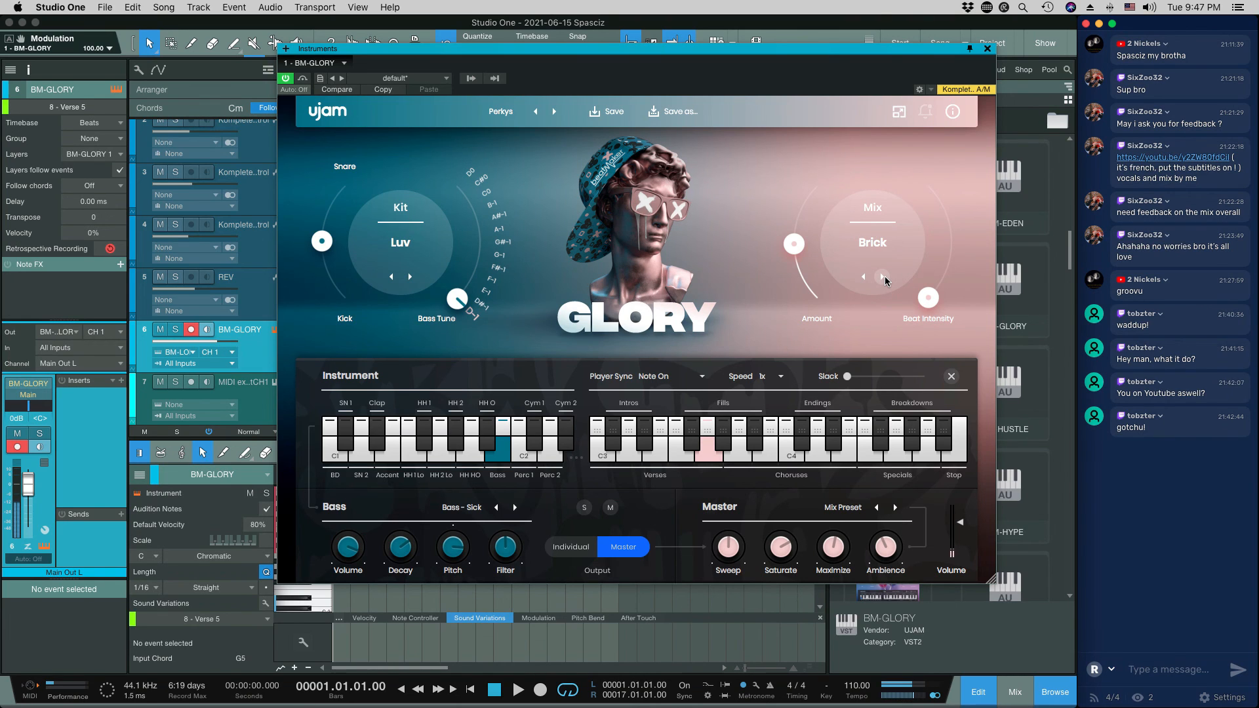
left_click(884, 276)
left_click_drag(924, 300, 944, 272)
mouse_move(793, 243)
left_mouse_down()
mouse_move(802, 200)
mouse_move(795, 257)
left_mouse_up()
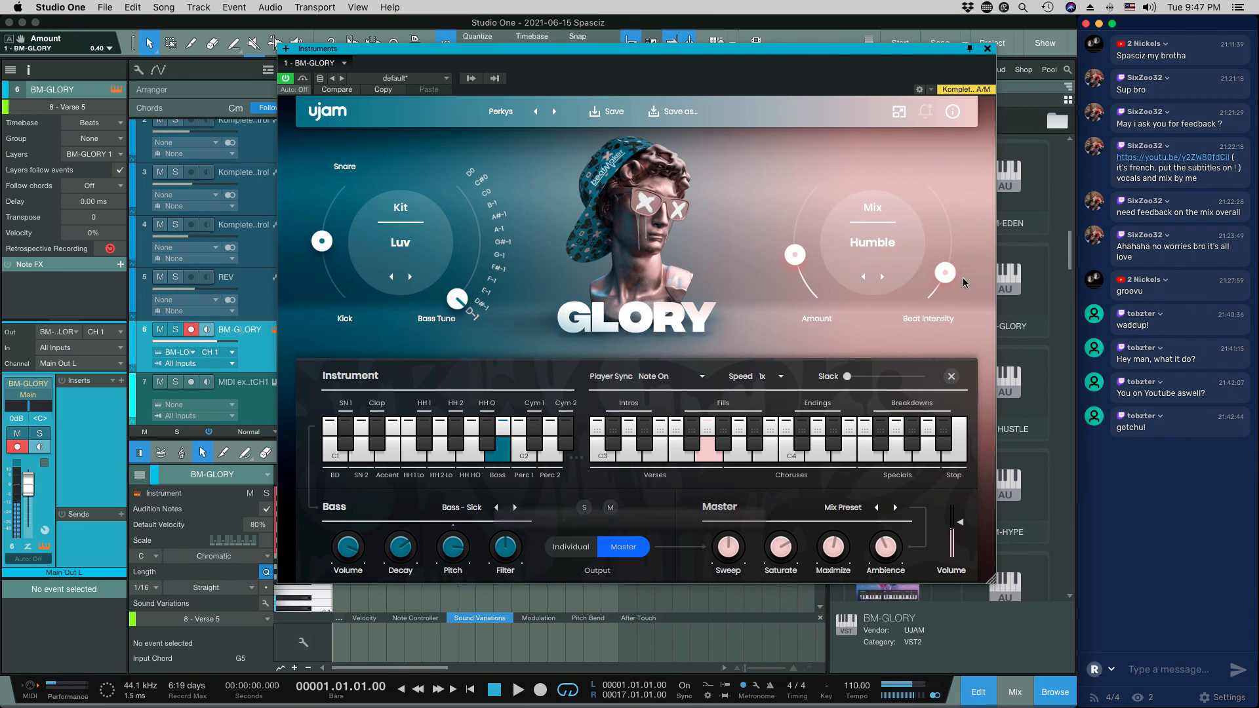
left_click_drag(945, 273, 951, 237)
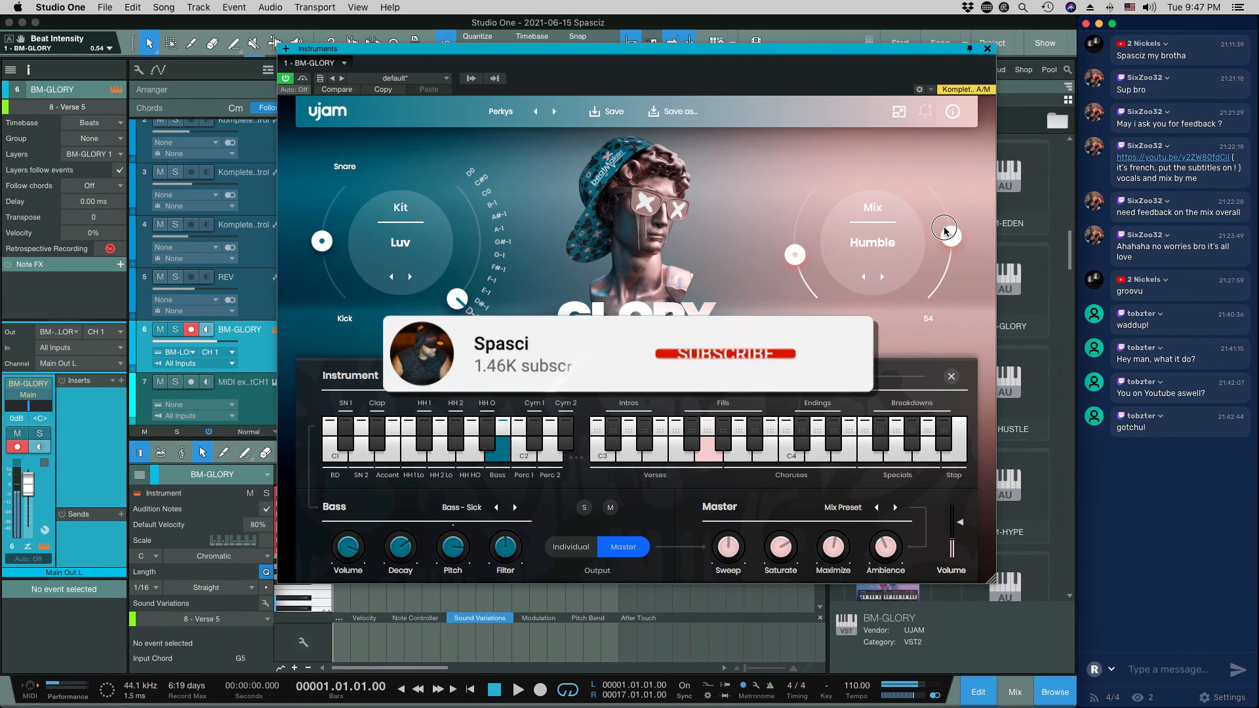
Try the Jiggle mix with Amount 0.63 and a higher Beat Intensity, and the Hot mix with Amount 0.73
left_click(883, 277)
left_click_drag(795, 254, 795, 226)
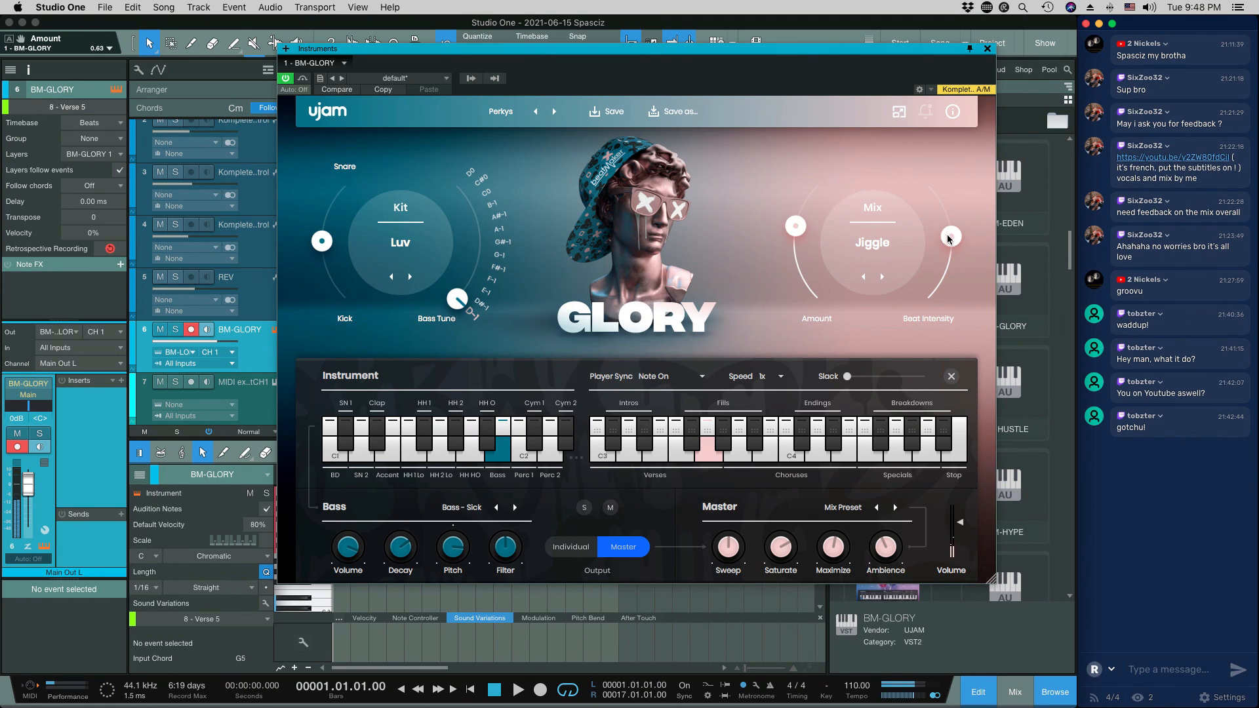
left_click_drag(948, 239, 942, 207)
left_click(882, 277)
mouse_move(795, 226)
left_mouse_down()
mouse_move(797, 196)
mouse_move(798, 215)
left_mouse_up()
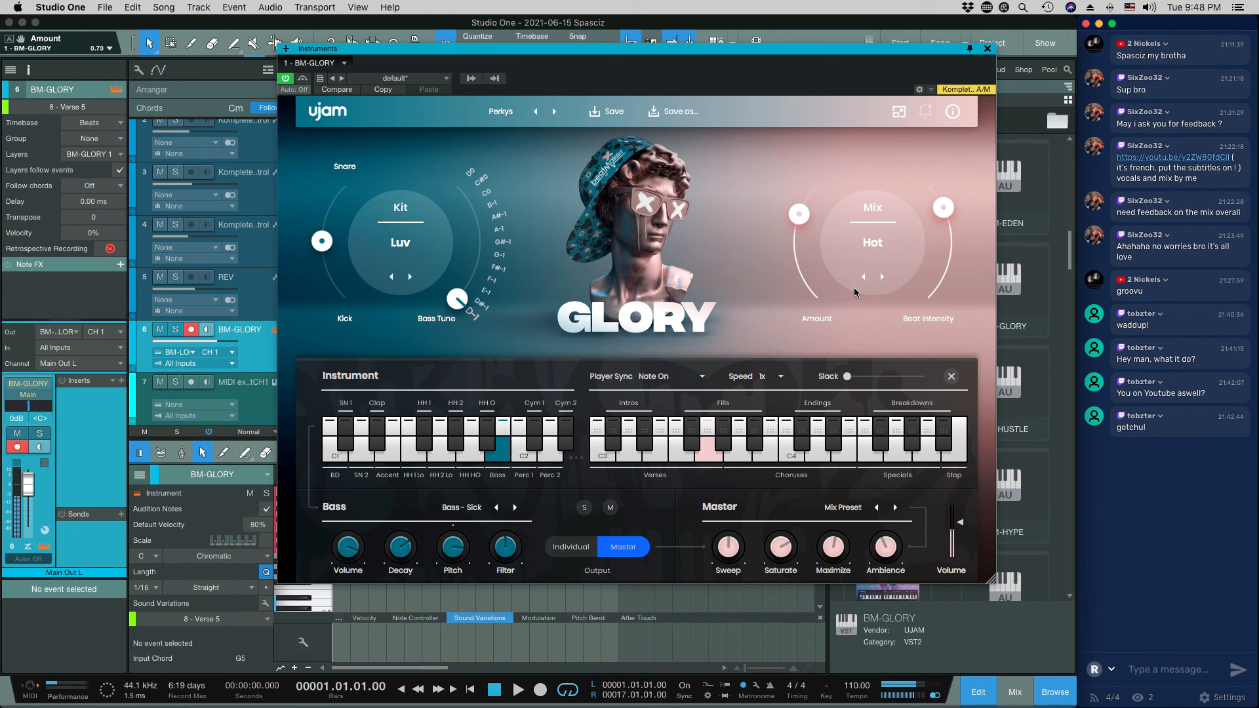
Try the Slime mix with a lower Amount and Beat Intensity raised to 0.66
left_click(889, 277)
left_click_drag(943, 209, 955, 252)
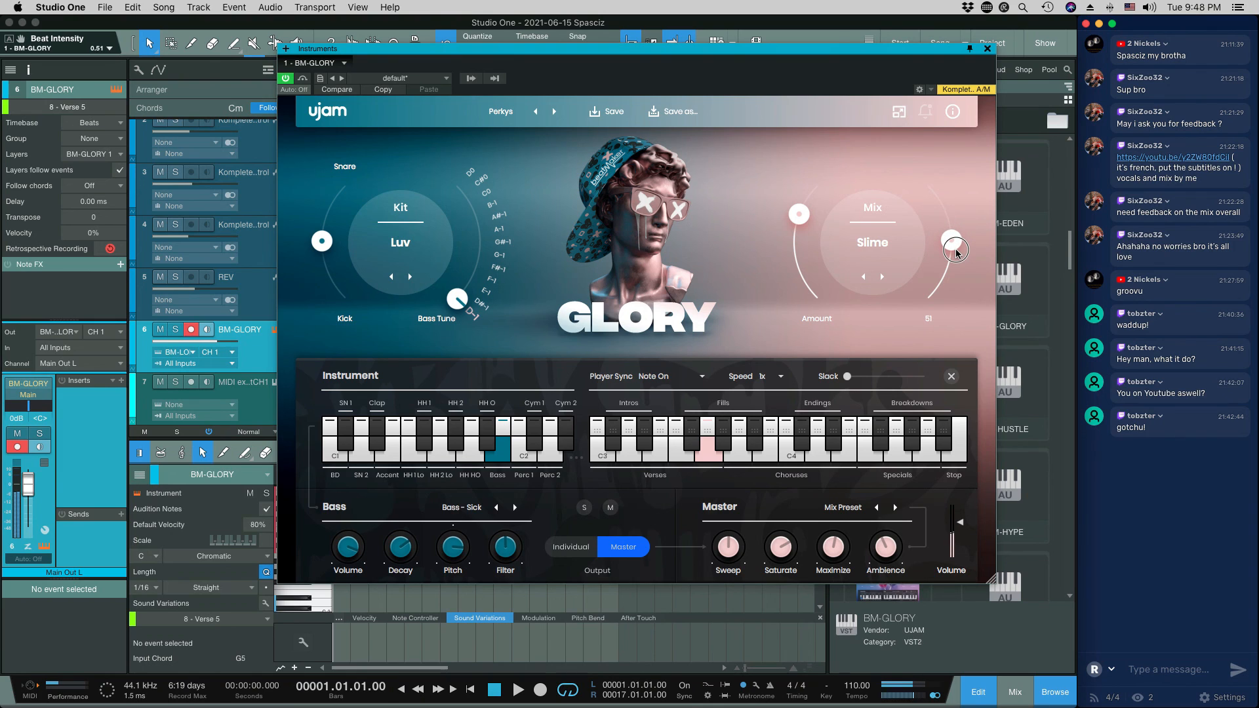
left_click_drag(798, 214, 795, 230)
left_click_drag(951, 240, 950, 222)
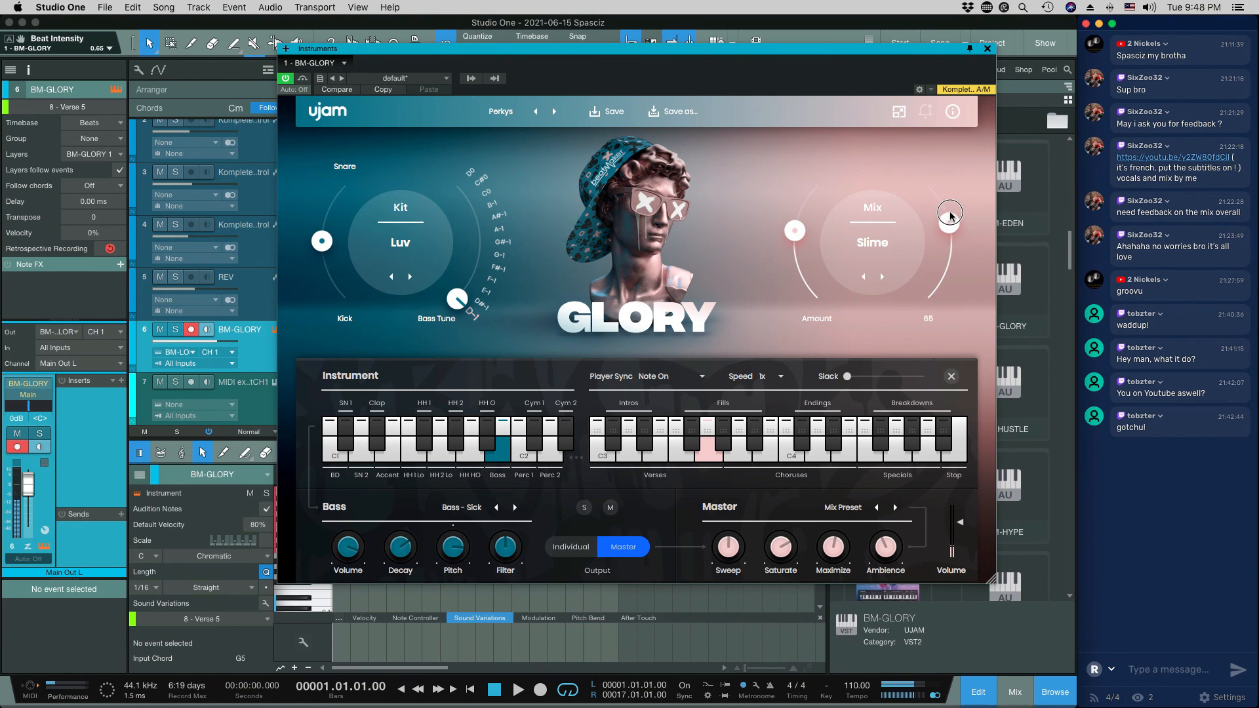
Switch the mix to Trip, set Amount to 0.27 with a low Beat Intensity, and close the GLORY window
left_click(882, 276)
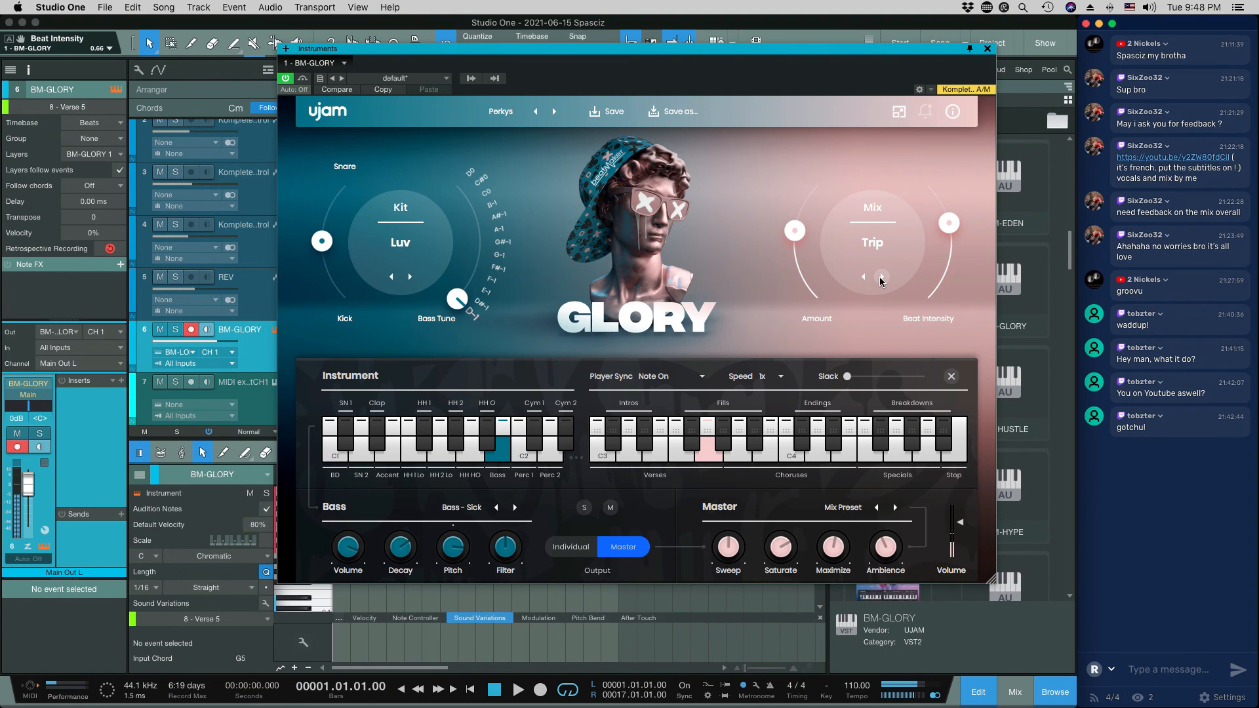
left_click_drag(795, 230, 802, 197)
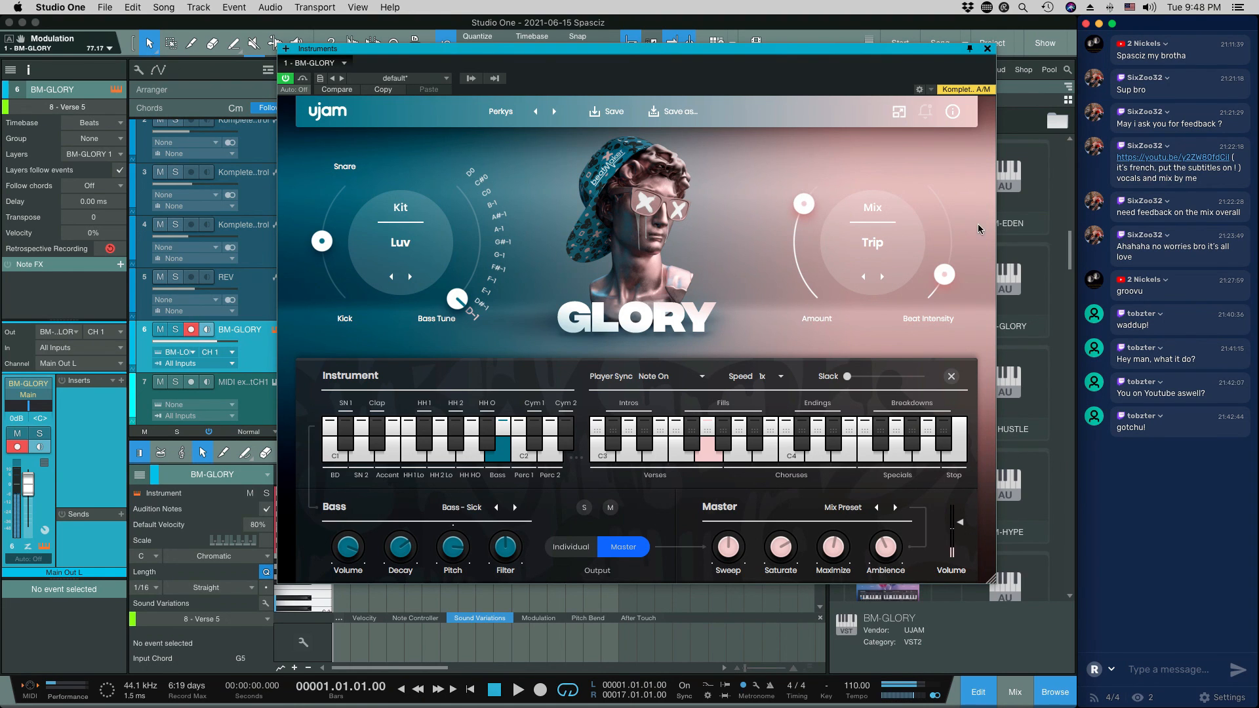
mouse_move(944, 274)
left_mouse_down()
mouse_move(946, 187)
mouse_move(946, 270)
left_mouse_up()
left_click_drag(803, 206, 798, 294)
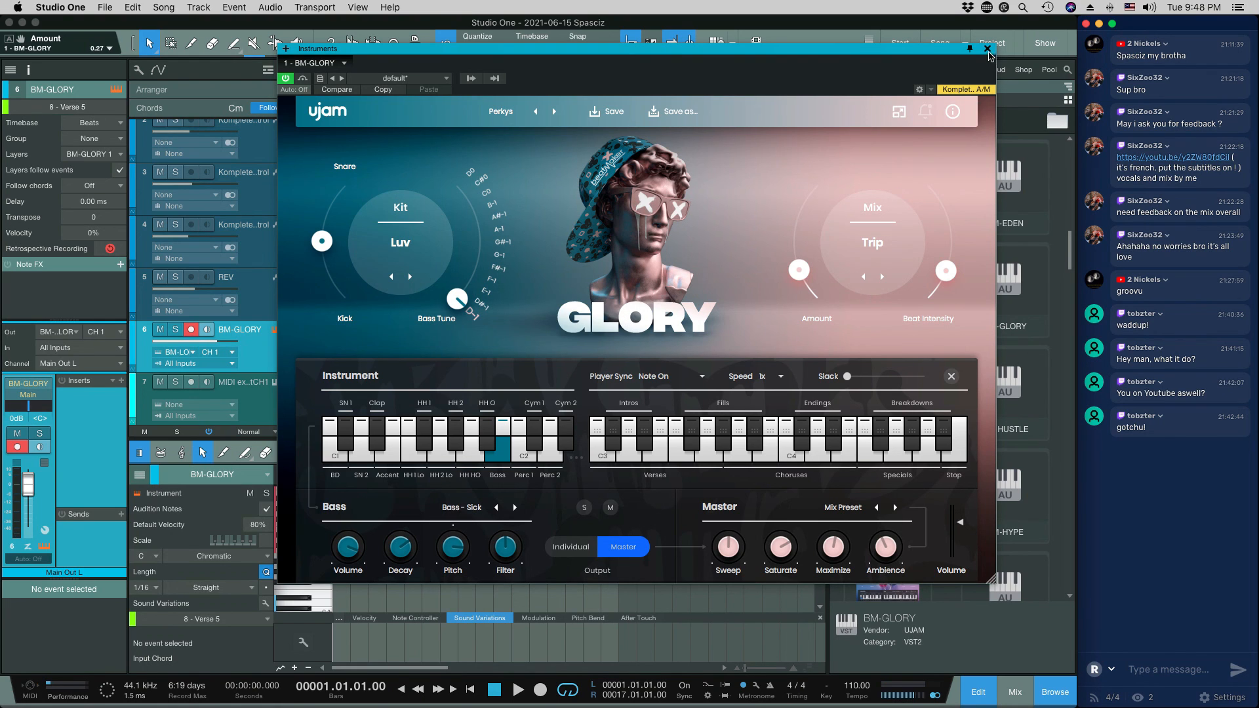
left_click(988, 50)
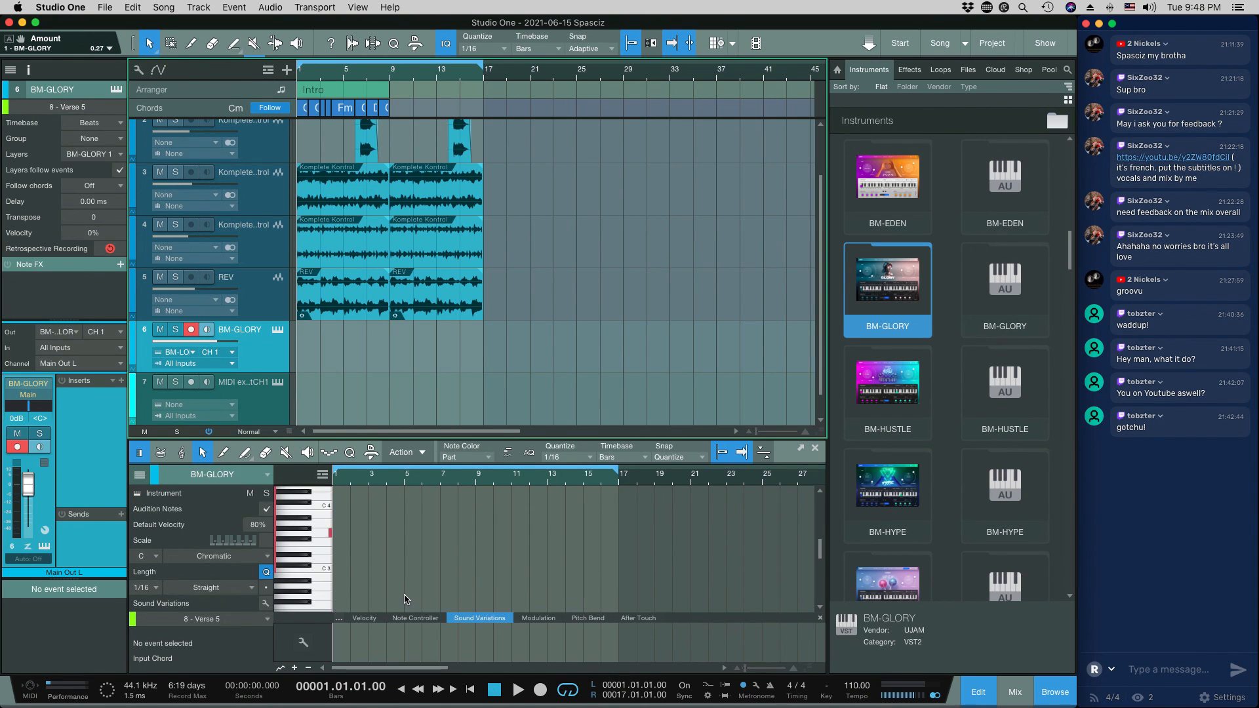
Enlarge the note editor and preview GLORY's Chorus 5, Chorus 4, Chorus 1 and End 2 patterns
left_click_drag(433, 441, 433, 218)
left_click(316, 387)
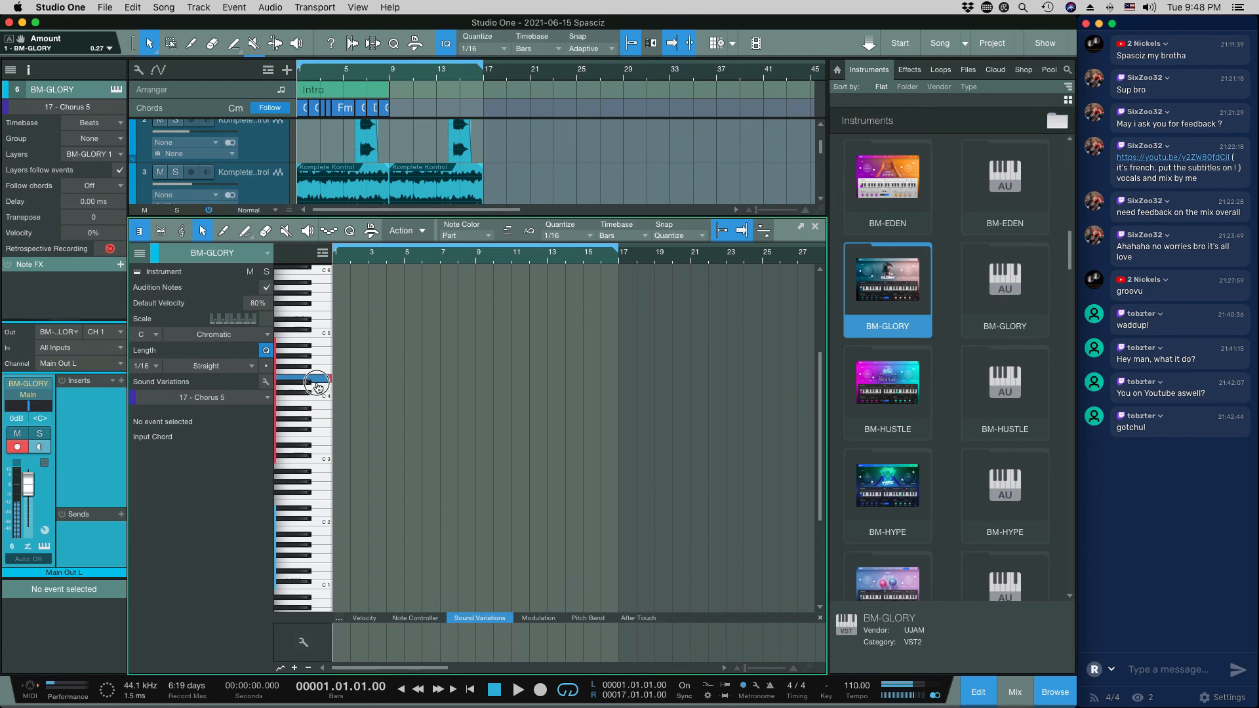
left_click(327, 390)
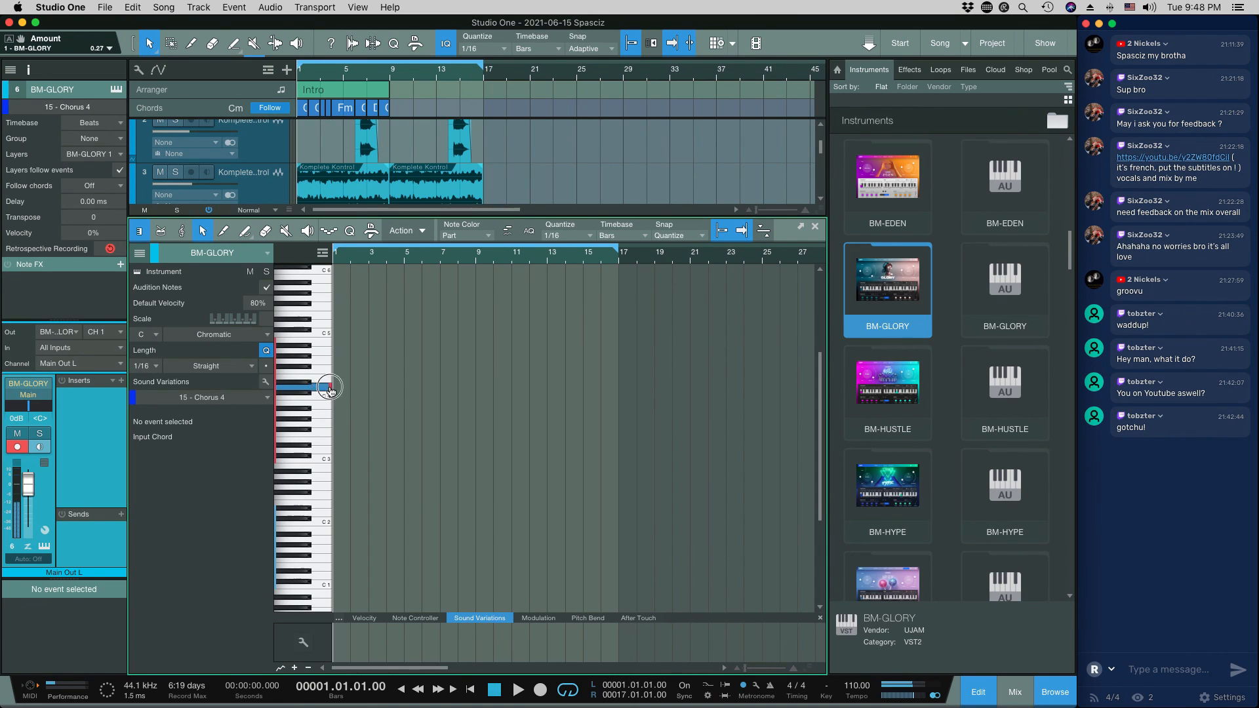
left_click(267, 402)
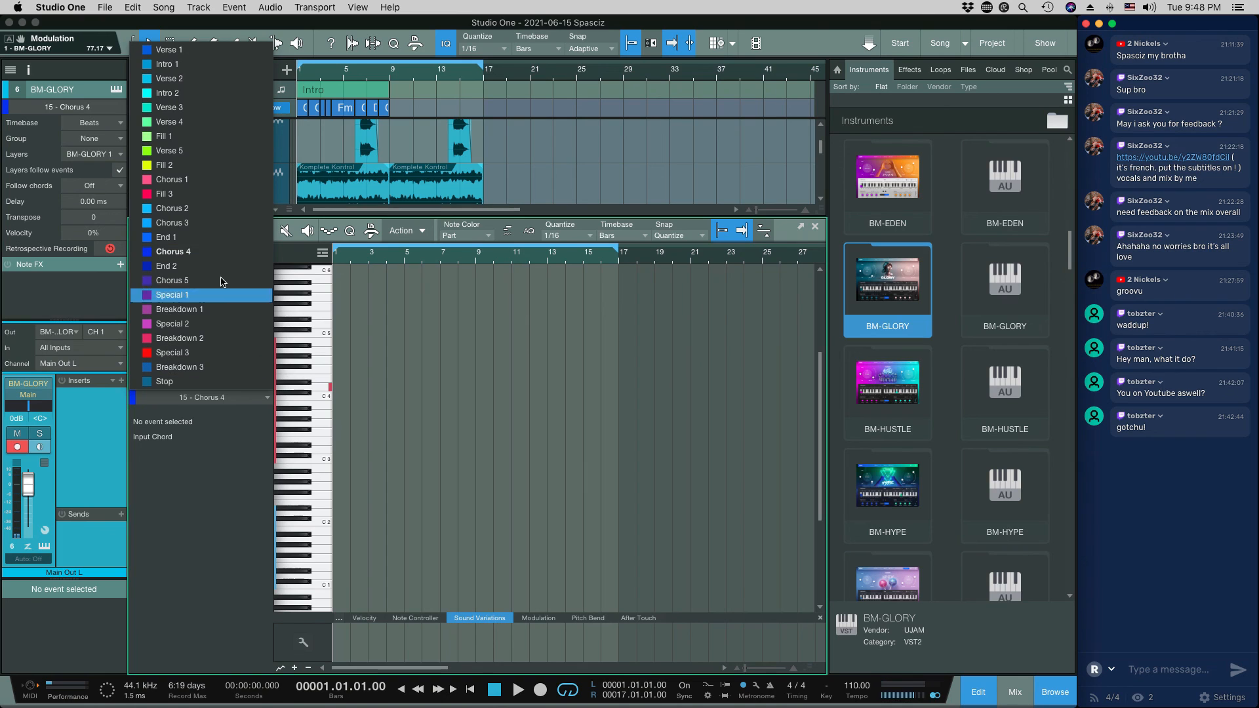
left_click(188, 186)
left_click(320, 415)
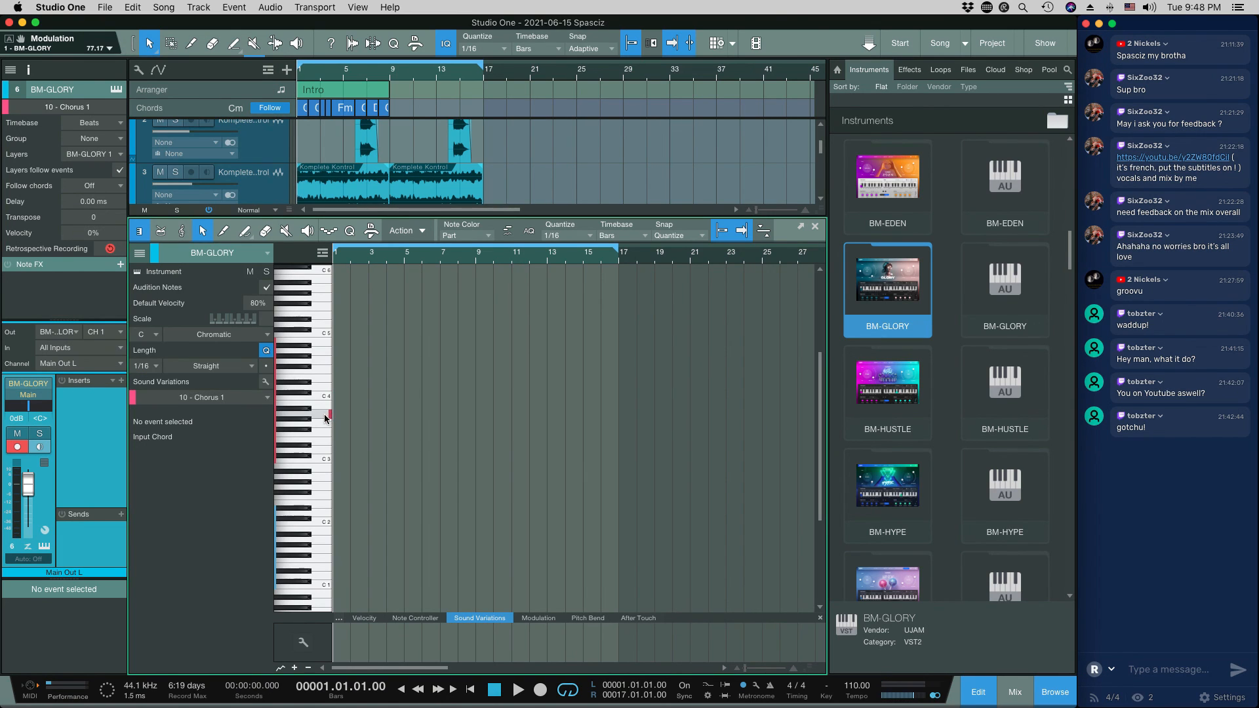
left_click(306, 385)
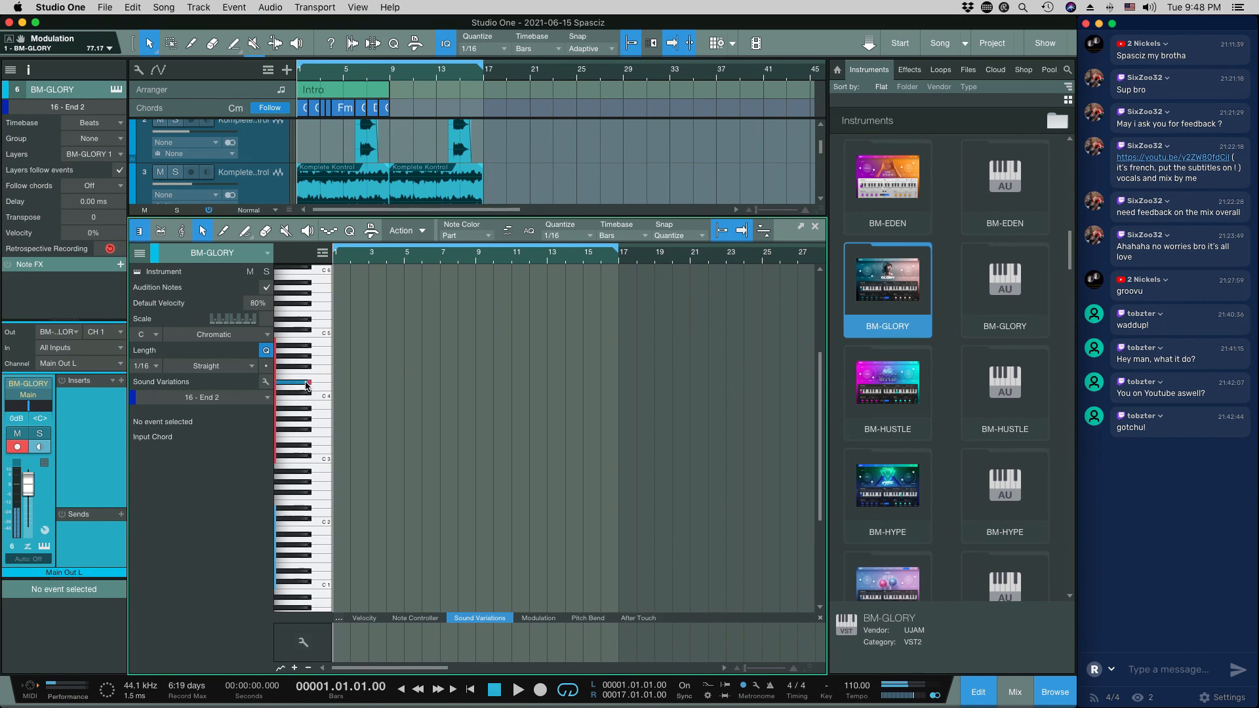
Preview several single instrument sounds between C1 and C2, plus verse and chorus patterns on the higher keys
left_click(318, 553)
left_click(323, 570)
left_click(324, 584)
left_click(324, 440)
left_click(325, 413)
left_click(325, 379)
Preview the special and neighbouring pattern keys, including Special 1 and Special 3, and shrink the note editor again
left_click(326, 371)
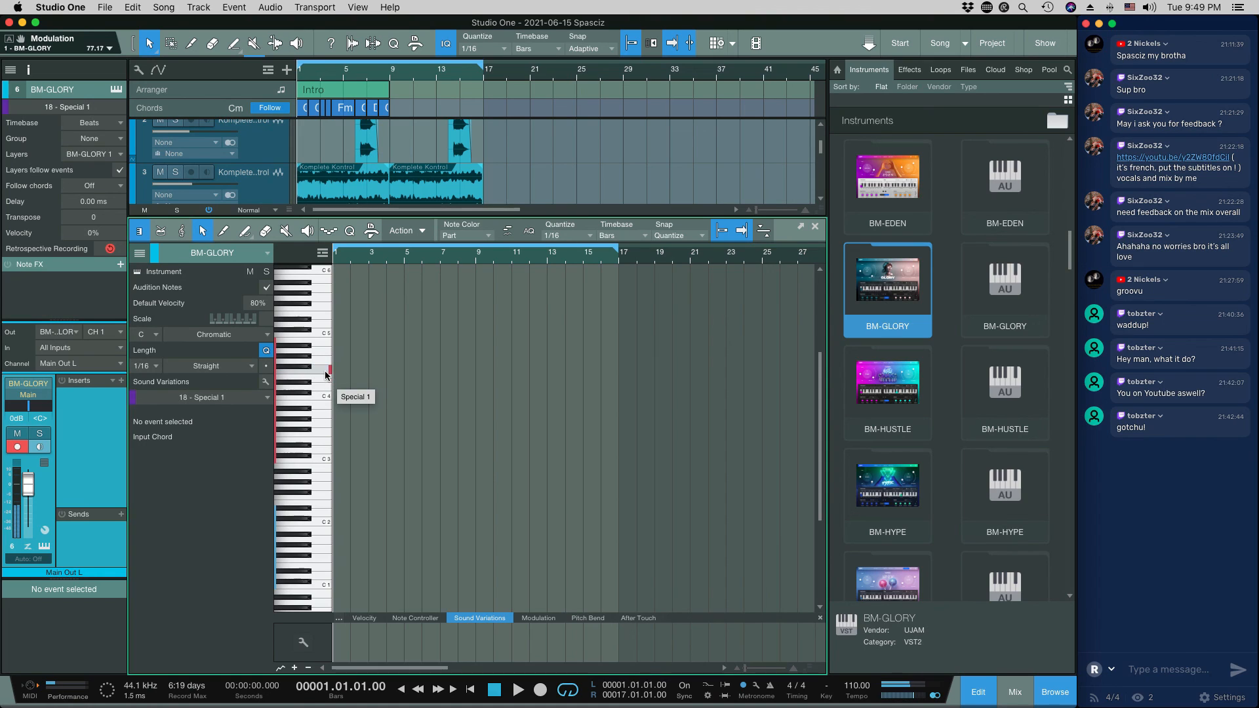
left_click(324, 362)
left_click(318, 352)
left_click(317, 343)
left_click(317, 350)
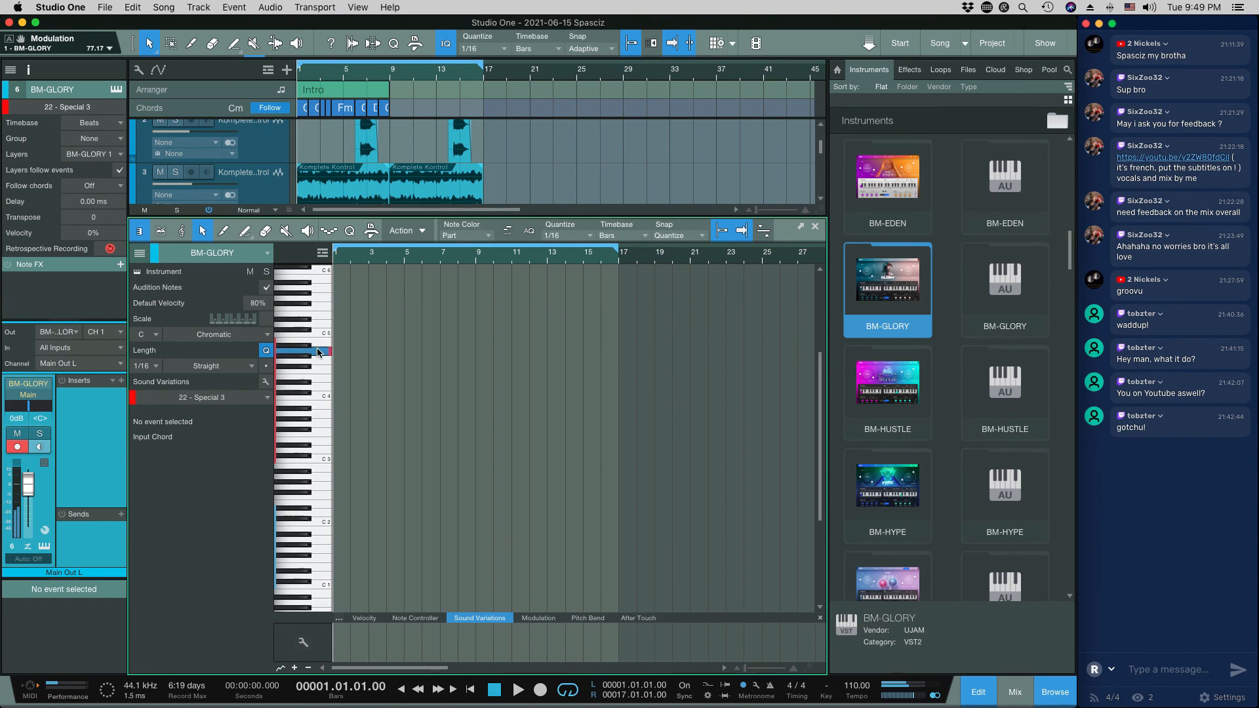
left_click(299, 356)
left_click(299, 372)
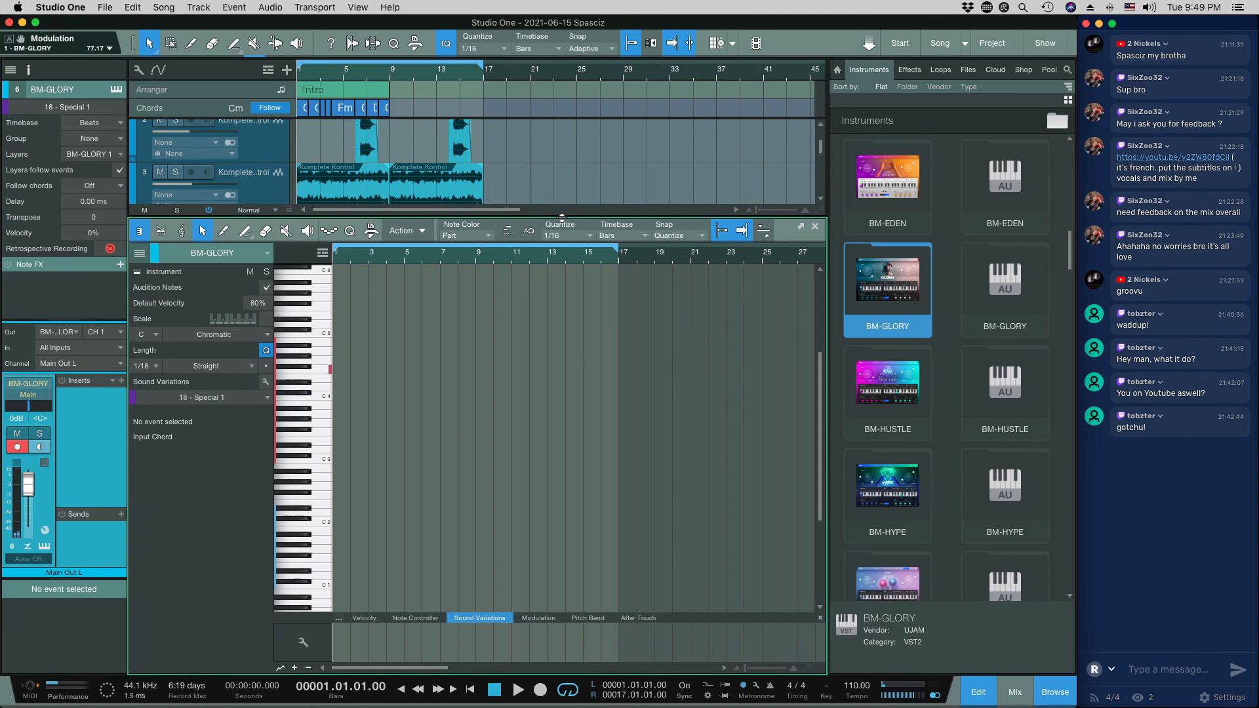
left_click_drag(562, 216, 558, 458)
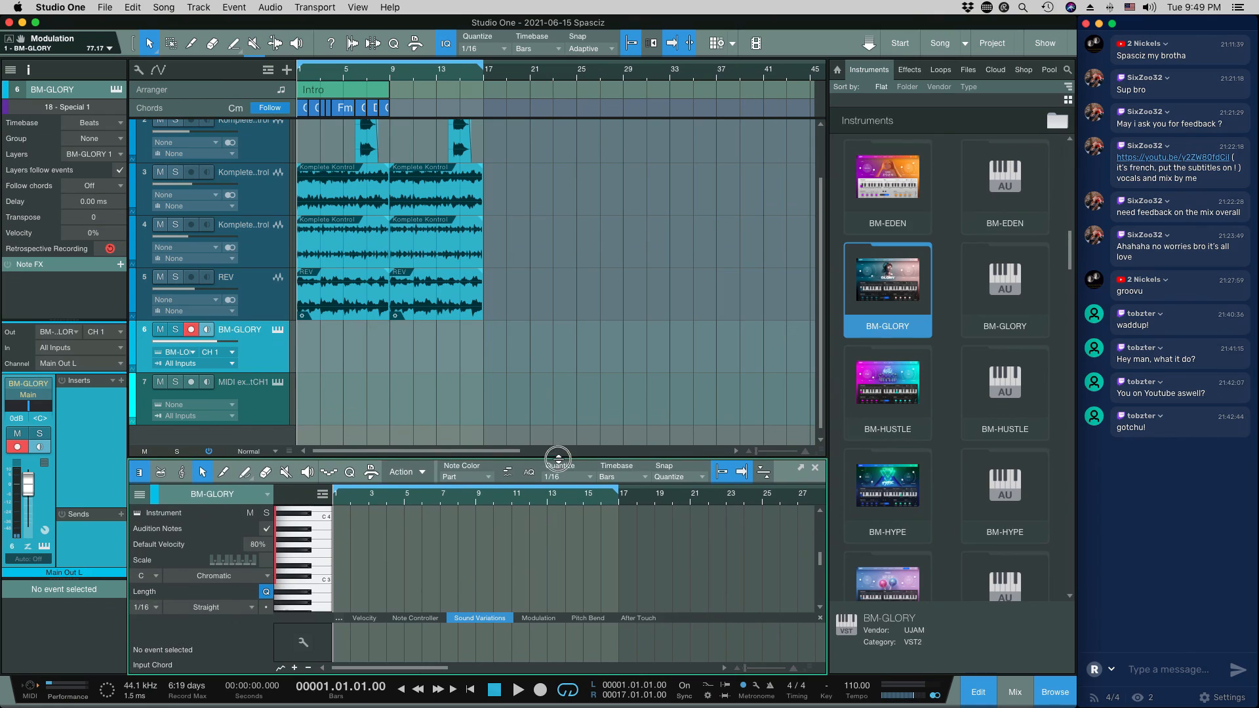